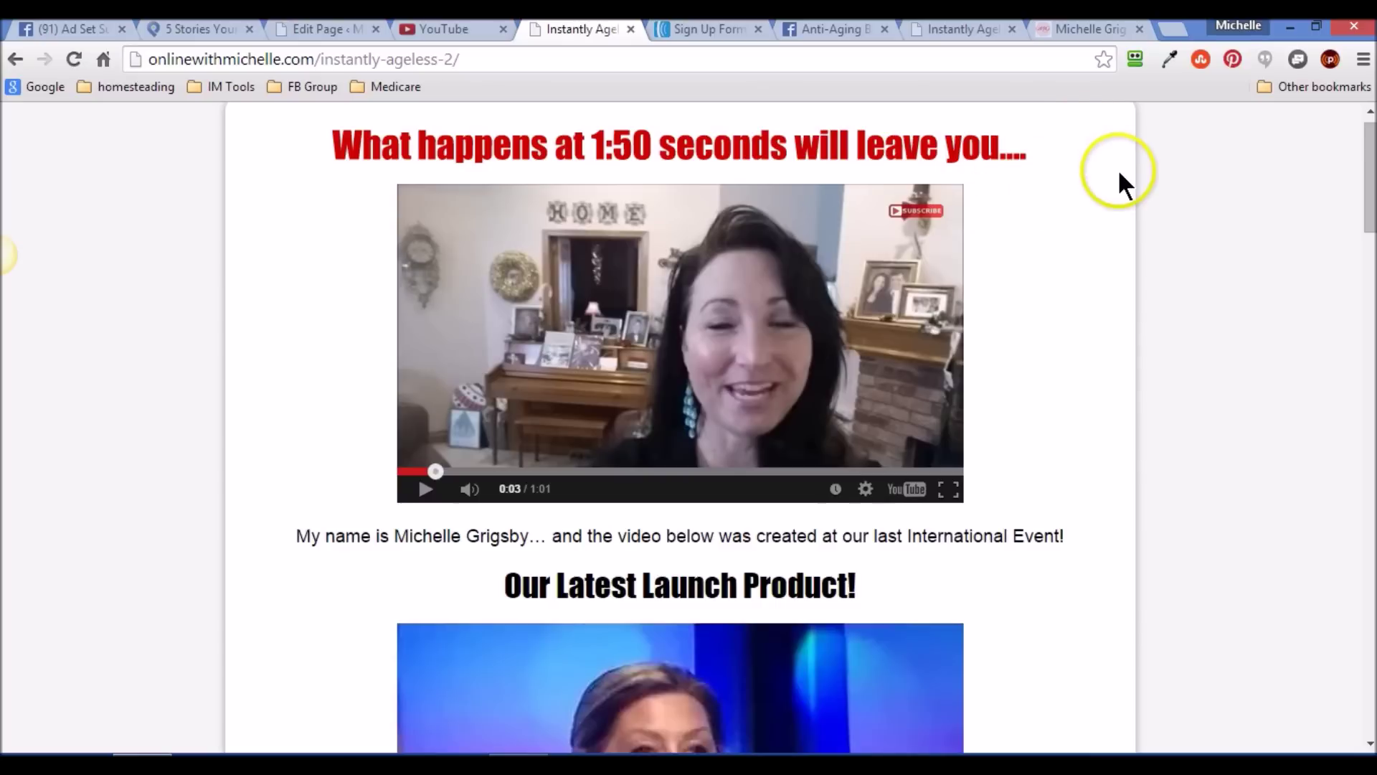
Start a new page on the WordPress site.
{"action": "left_click", "coordinate": [1073, 30]}
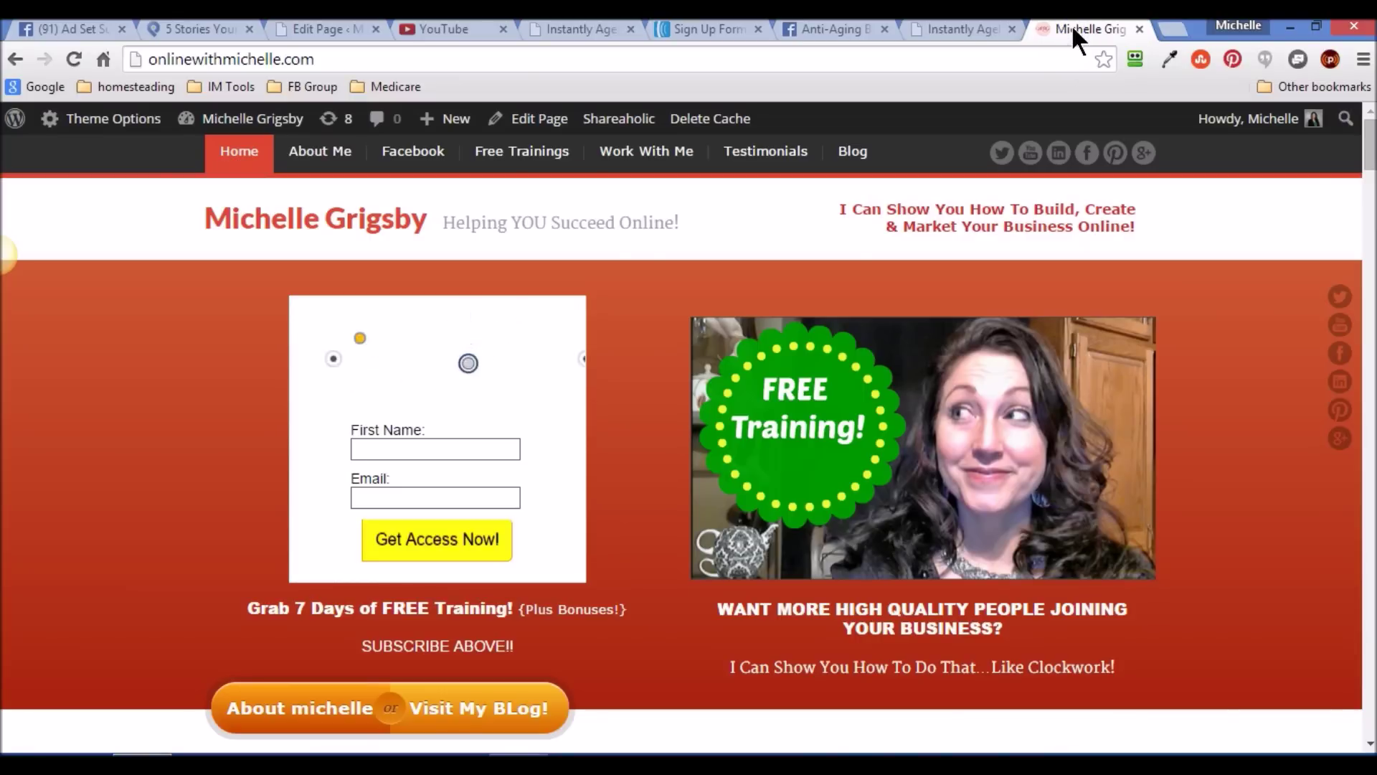
{"action": "left_click", "coordinate": [564, 129]}
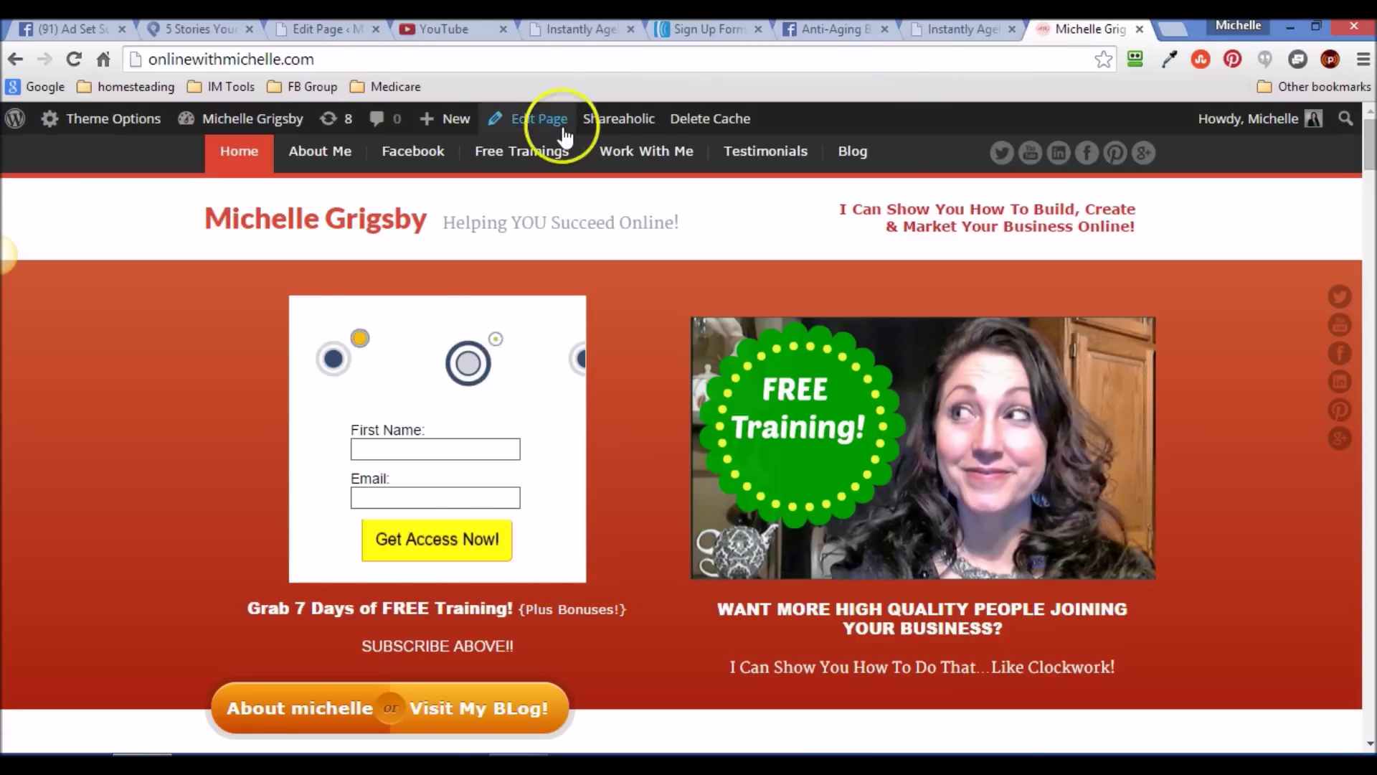
{"action": "mouse_move", "coordinate": [454, 129]}
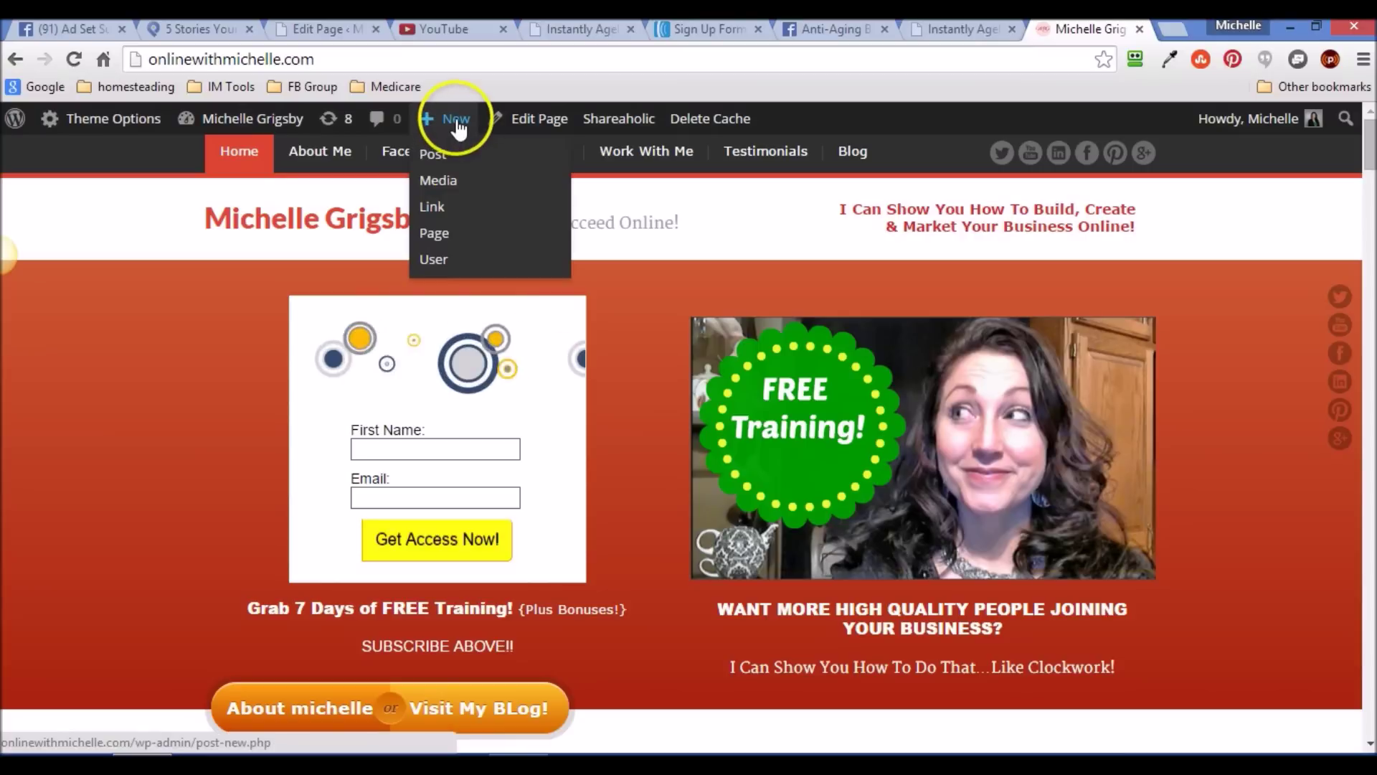
{"action": "left_click", "coordinate": [443, 237]}
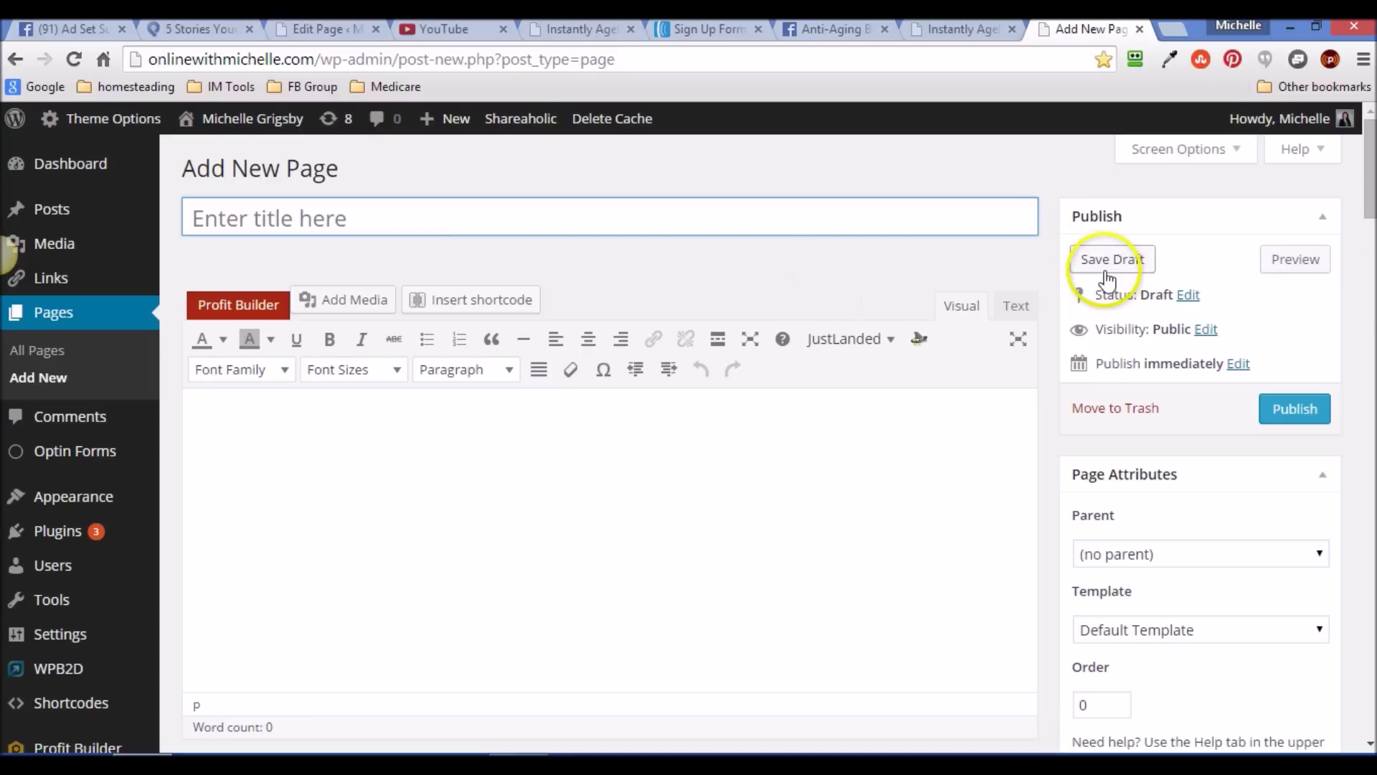
Set the new page's template to WP Optins Page.
{"action": "scroll", "coordinate": [1370, 167], "scroll_direction": "down", "scroll_amount": 2}
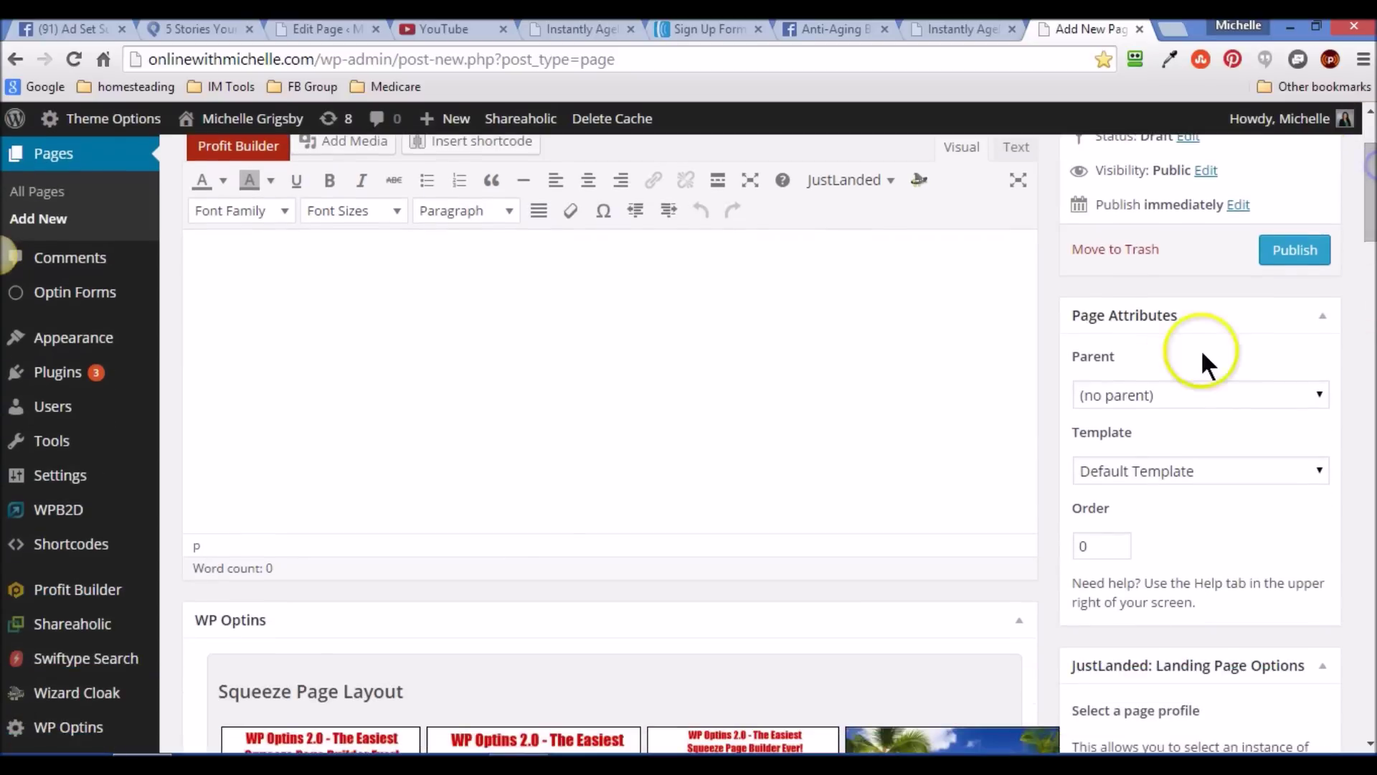
{"action": "left_click", "coordinate": [1319, 470]}
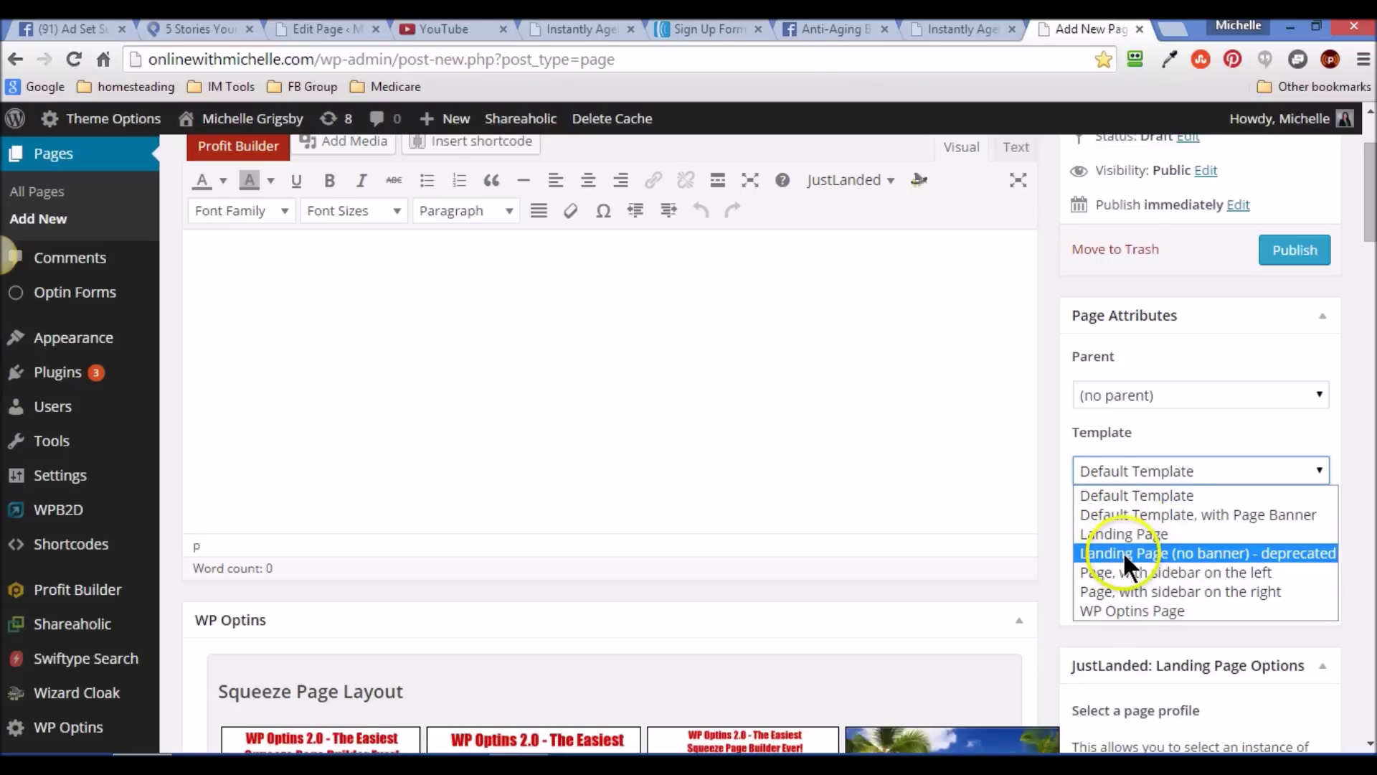
{"action": "left_click", "coordinate": [1126, 610]}
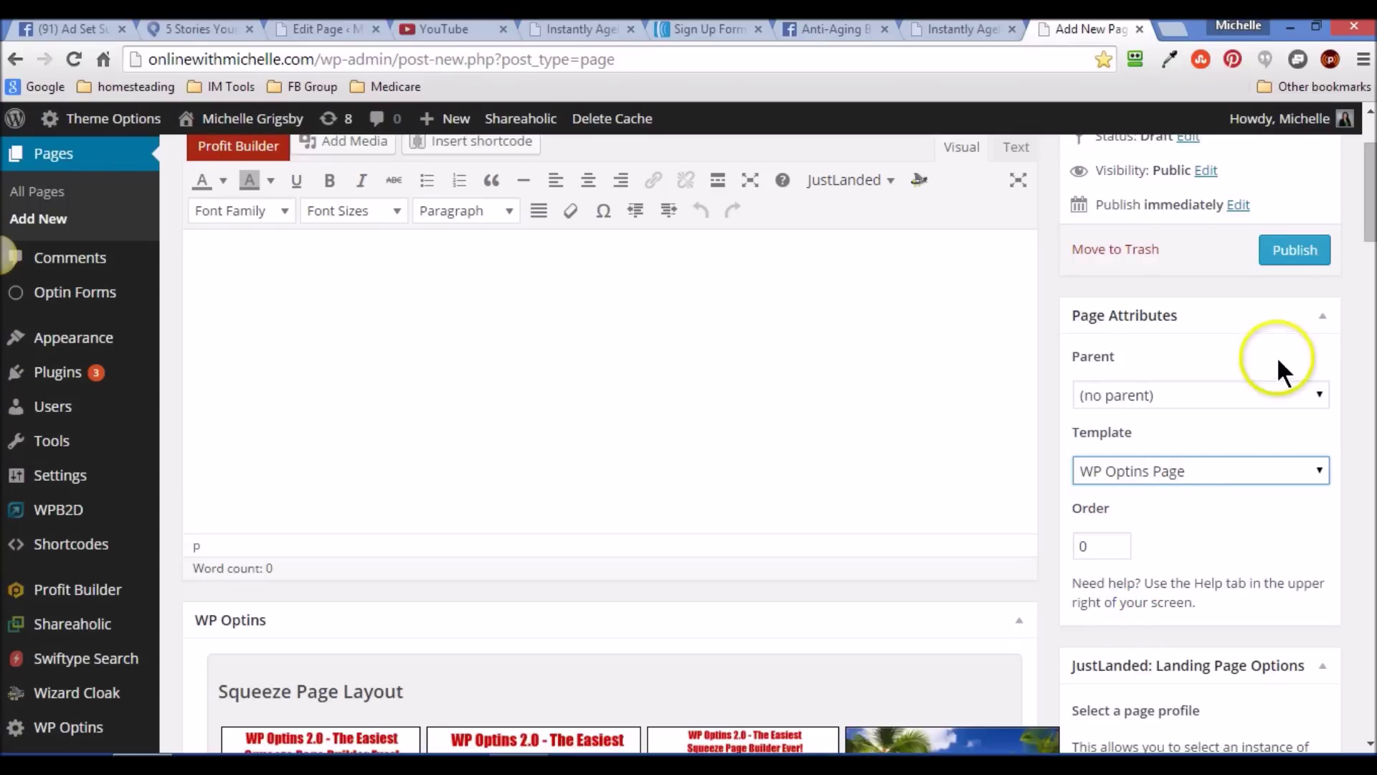
Examine the finished Instantly Ageless page alongside the new page's editor and its WP Optins template settings.
{"action": "left_click", "coordinate": [567, 28]}
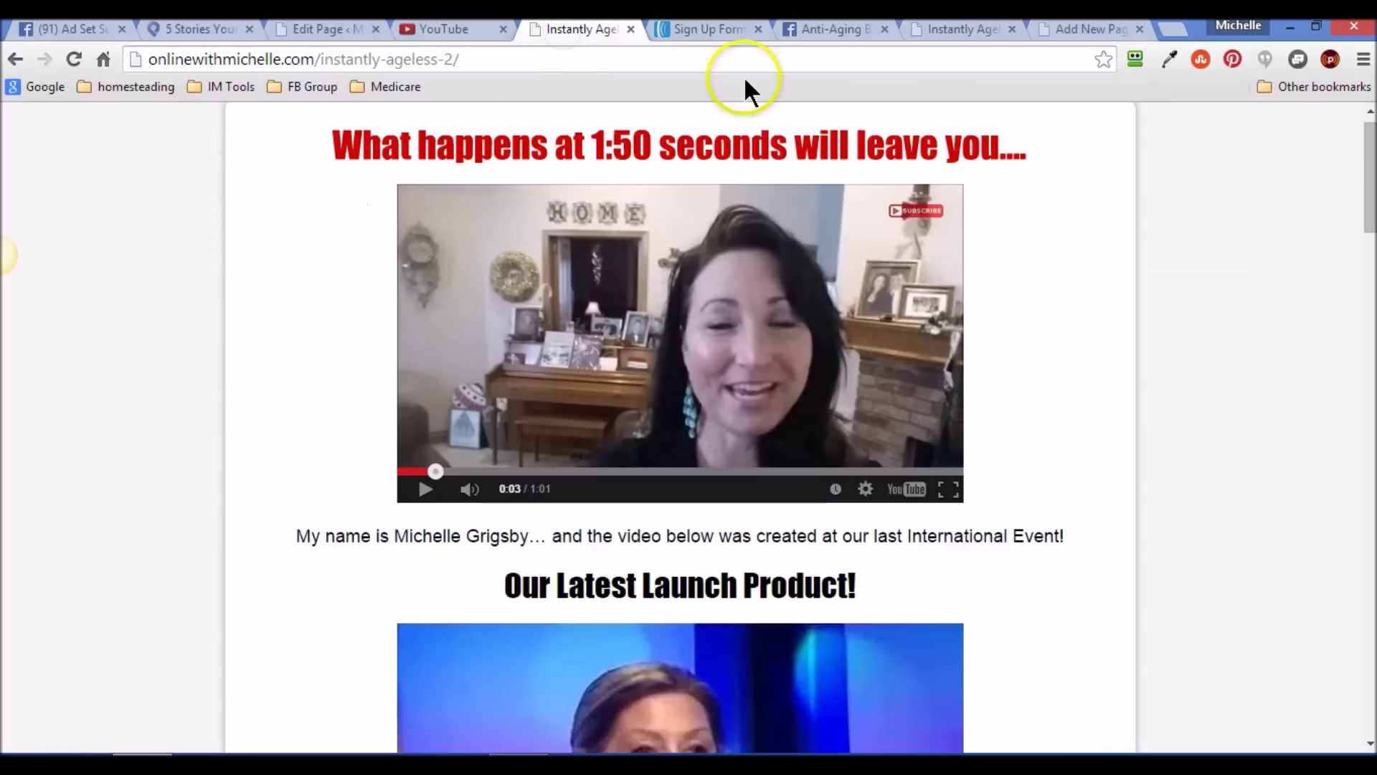
{"action": "left_click", "coordinate": [1076, 29]}
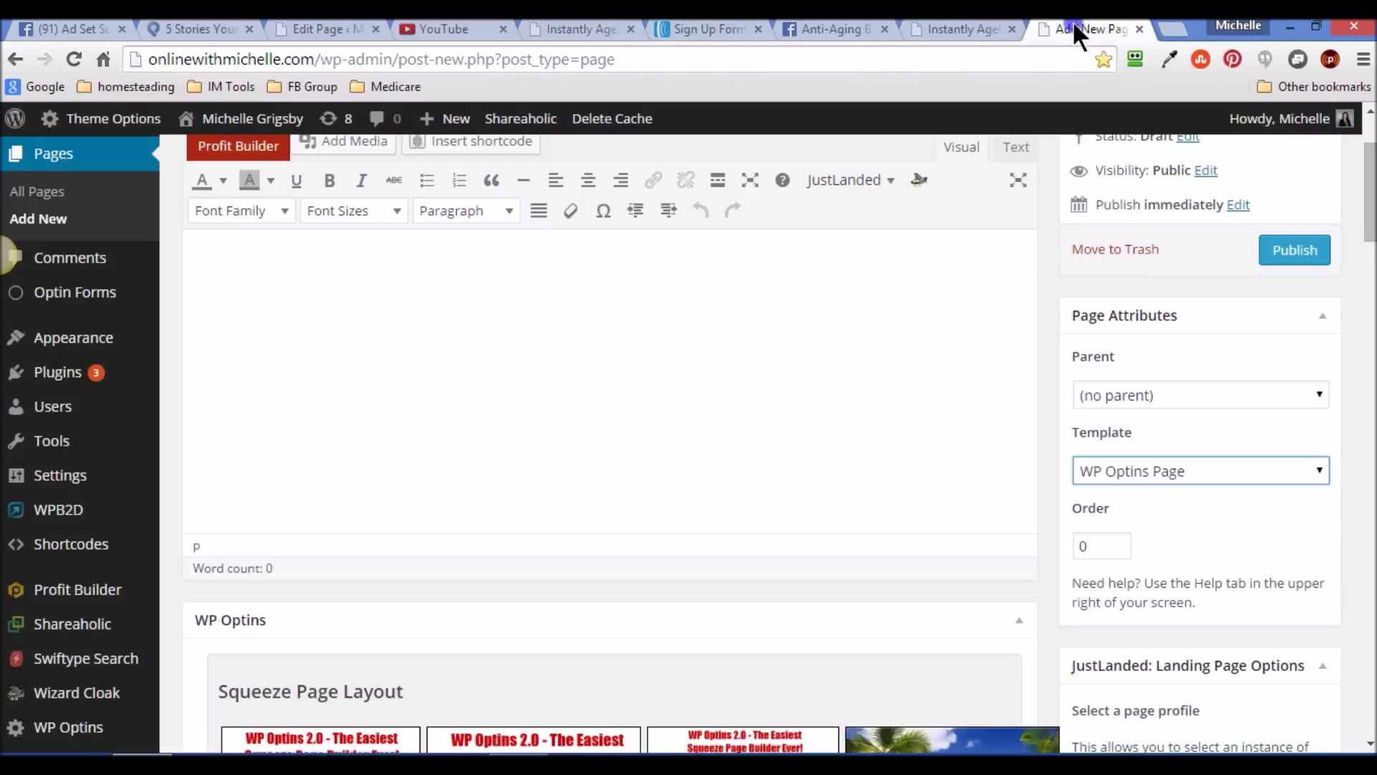
{"action": "scroll", "coordinate": [1366, 201], "scroll_direction": "down", "scroll_amount": 1}
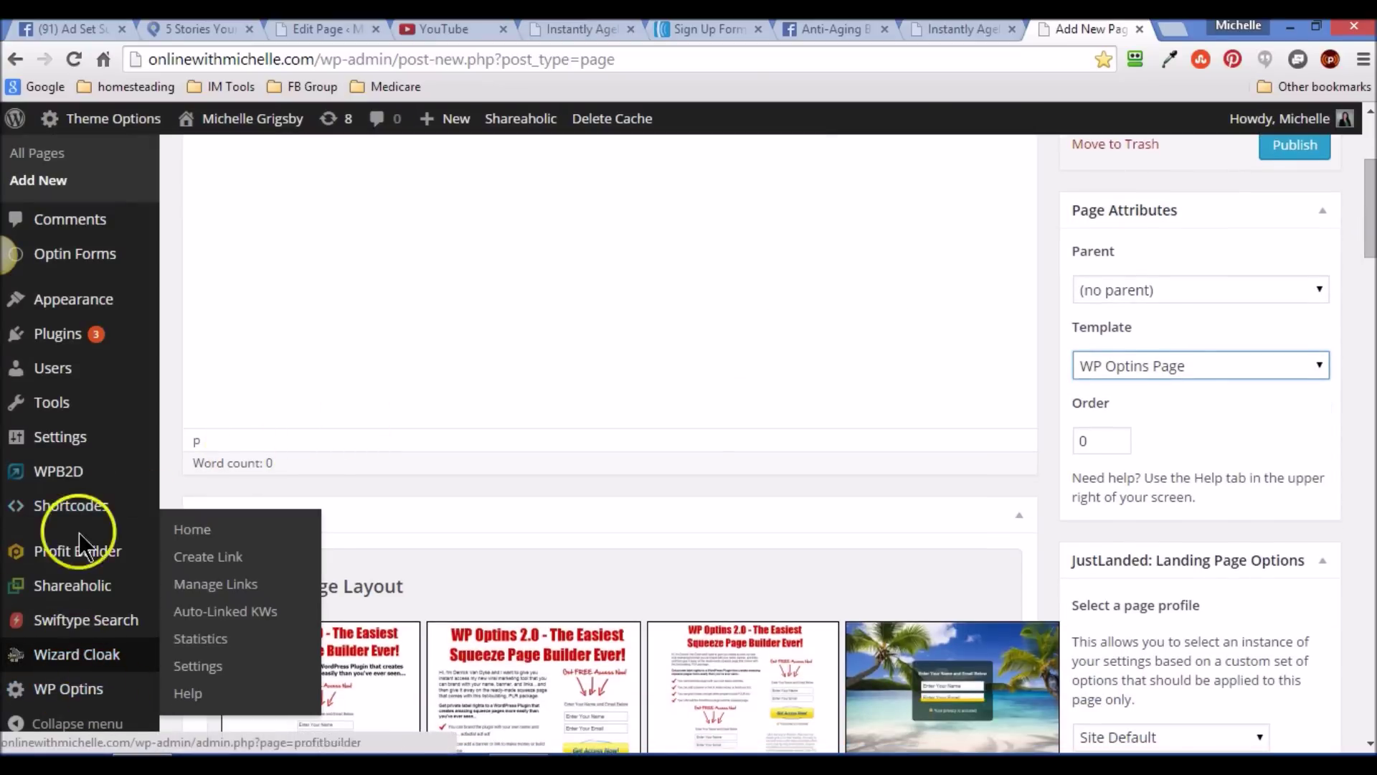
{"action": "left_click", "coordinate": [83, 693]}
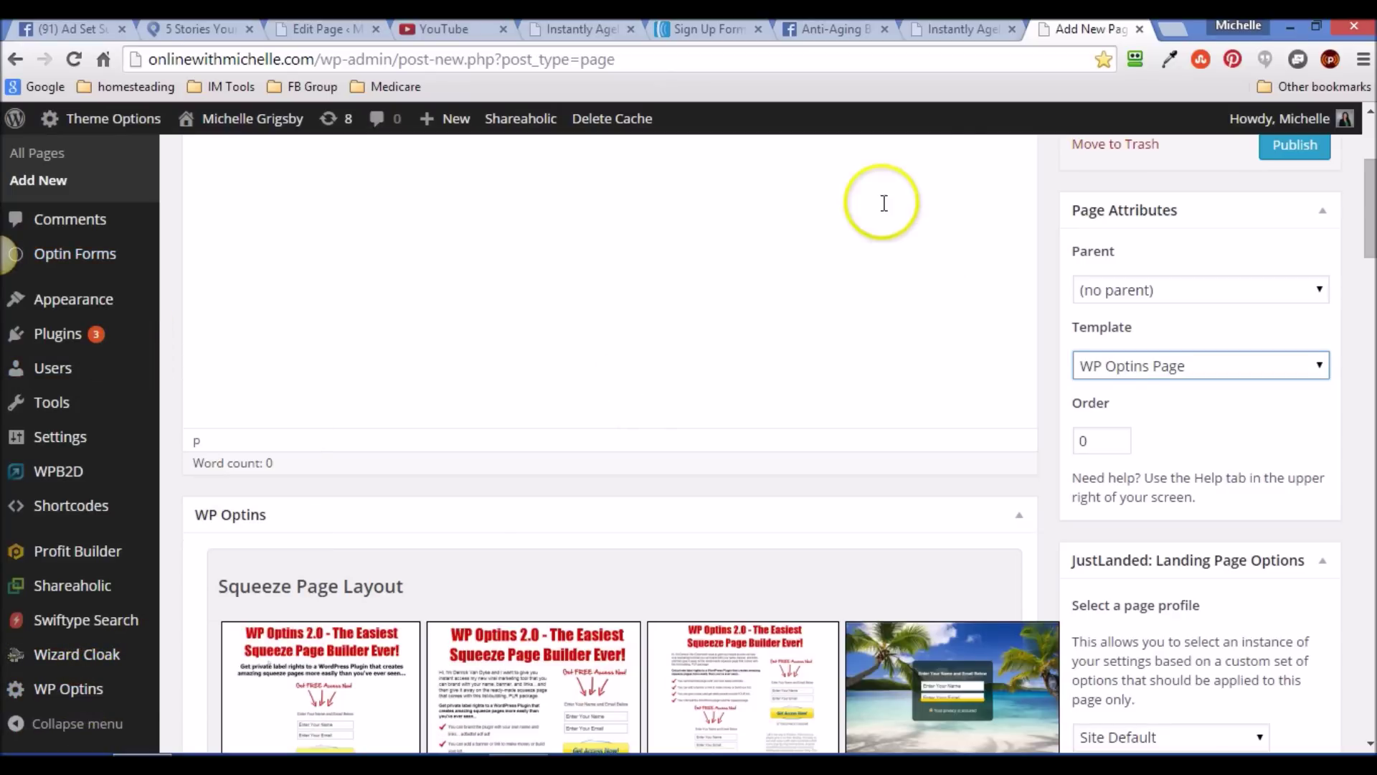
{"action": "left_click", "coordinate": [570, 25]}
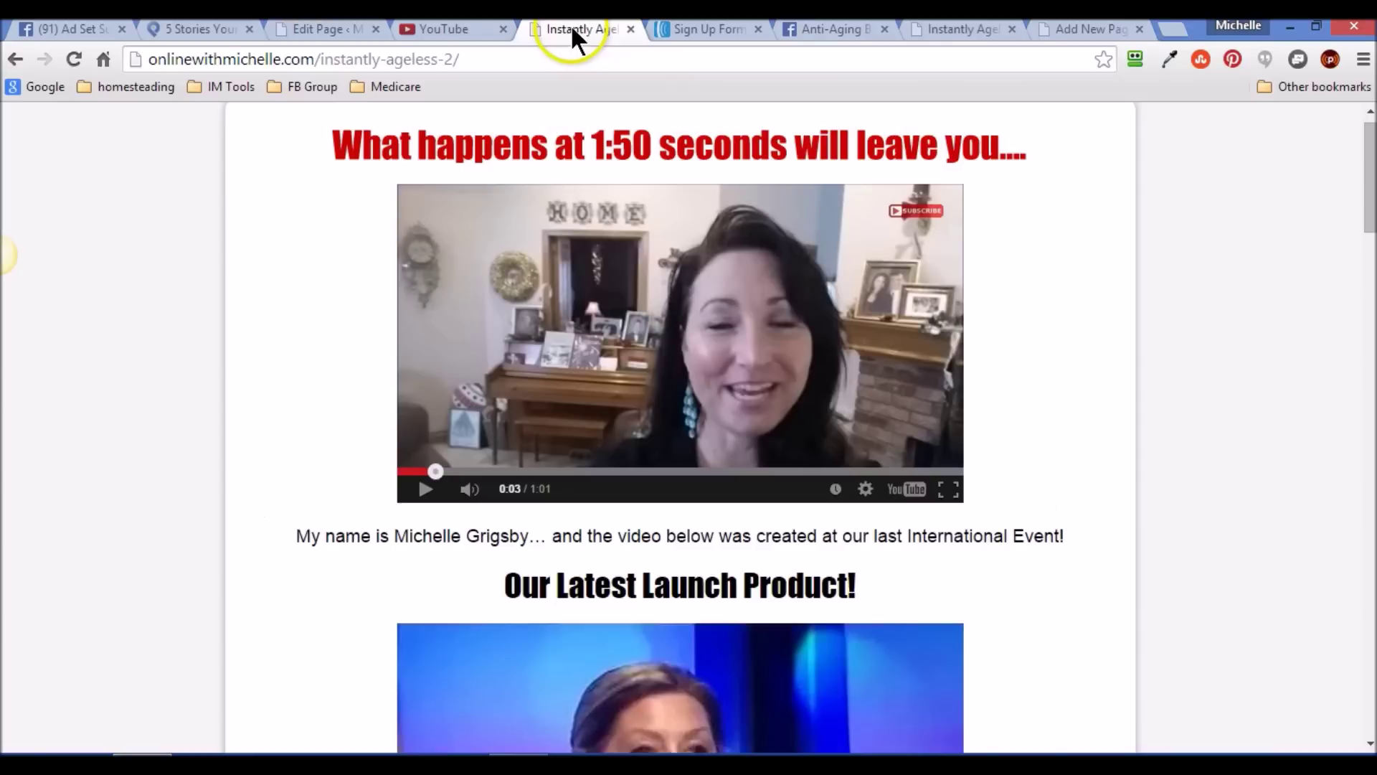
{"action": "left_click", "coordinate": [1081, 27]}
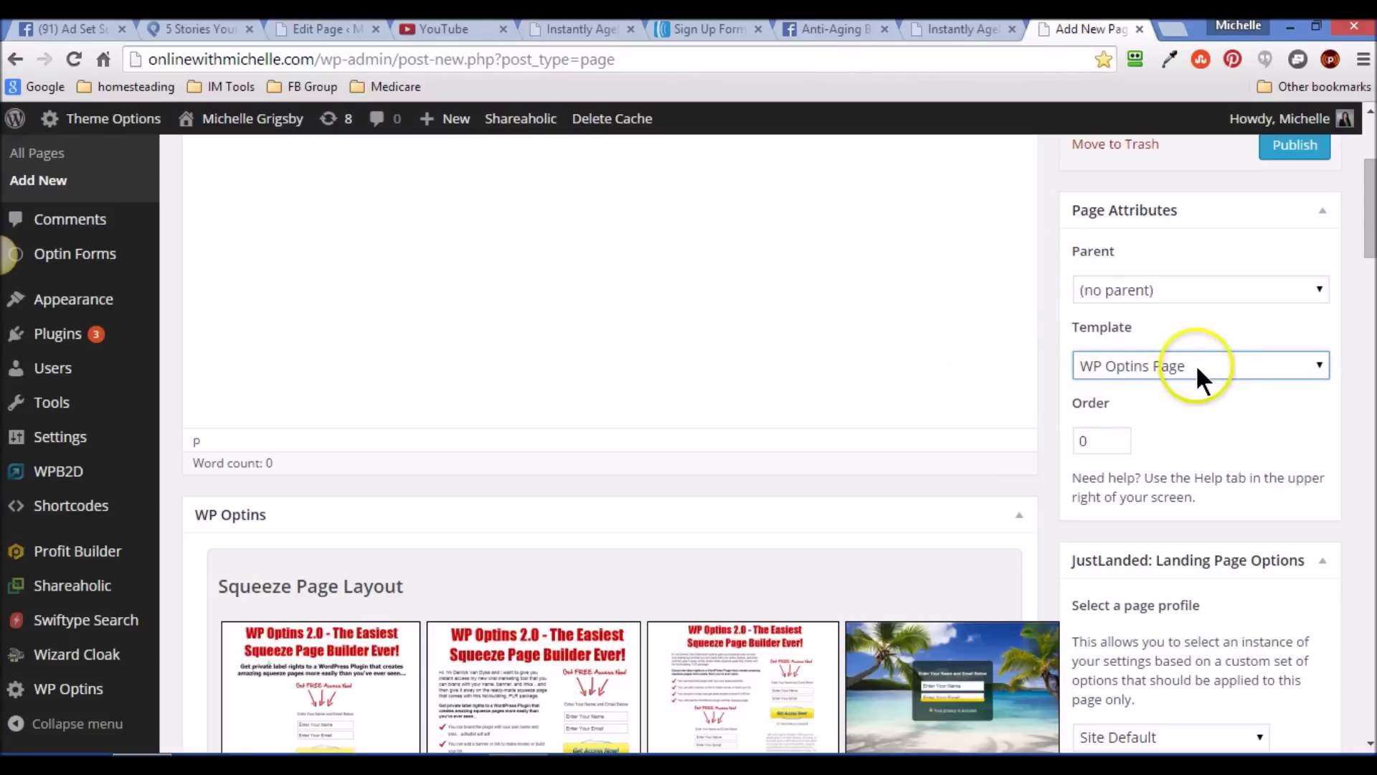
{"action": "scroll", "coordinate": [1366, 215], "scroll_direction": "up", "scroll_amount": 4}
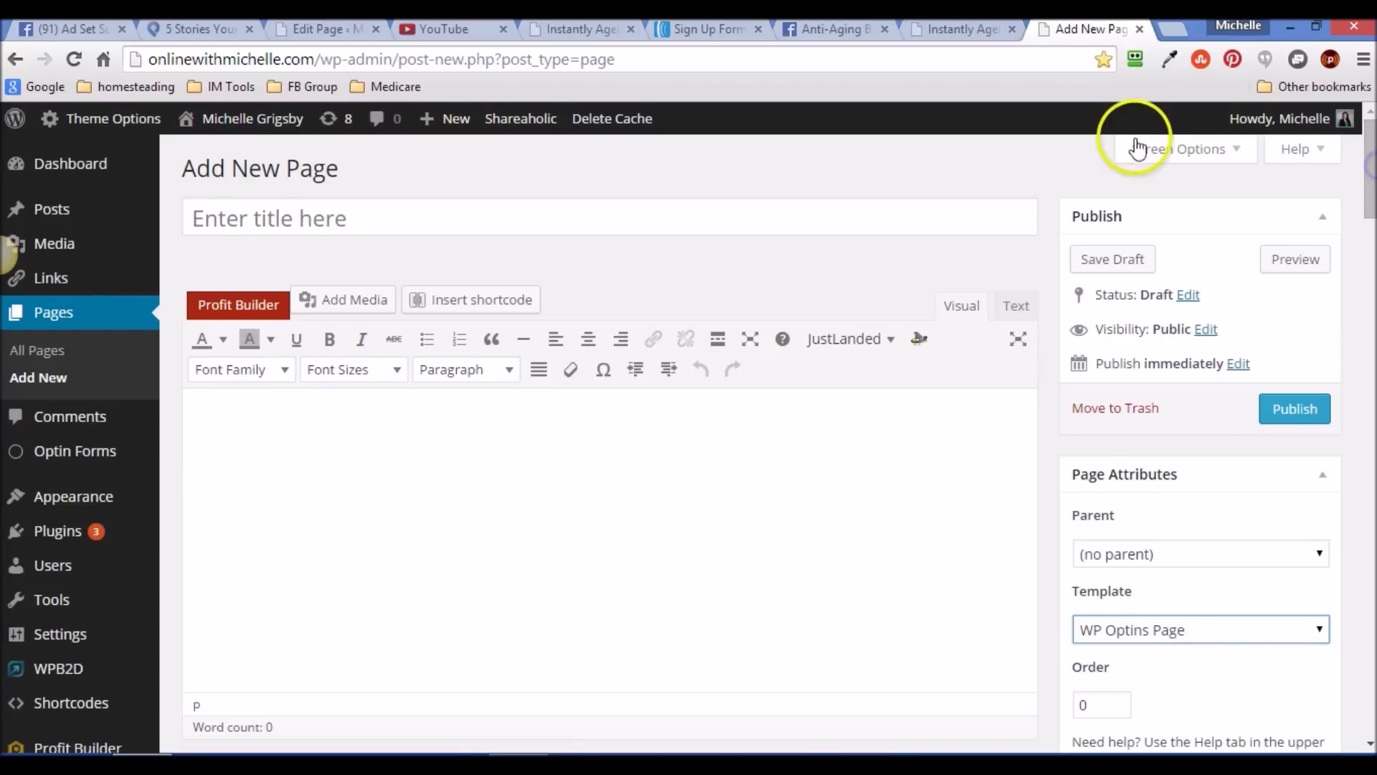
{"action": "left_click", "coordinate": [581, 27]}
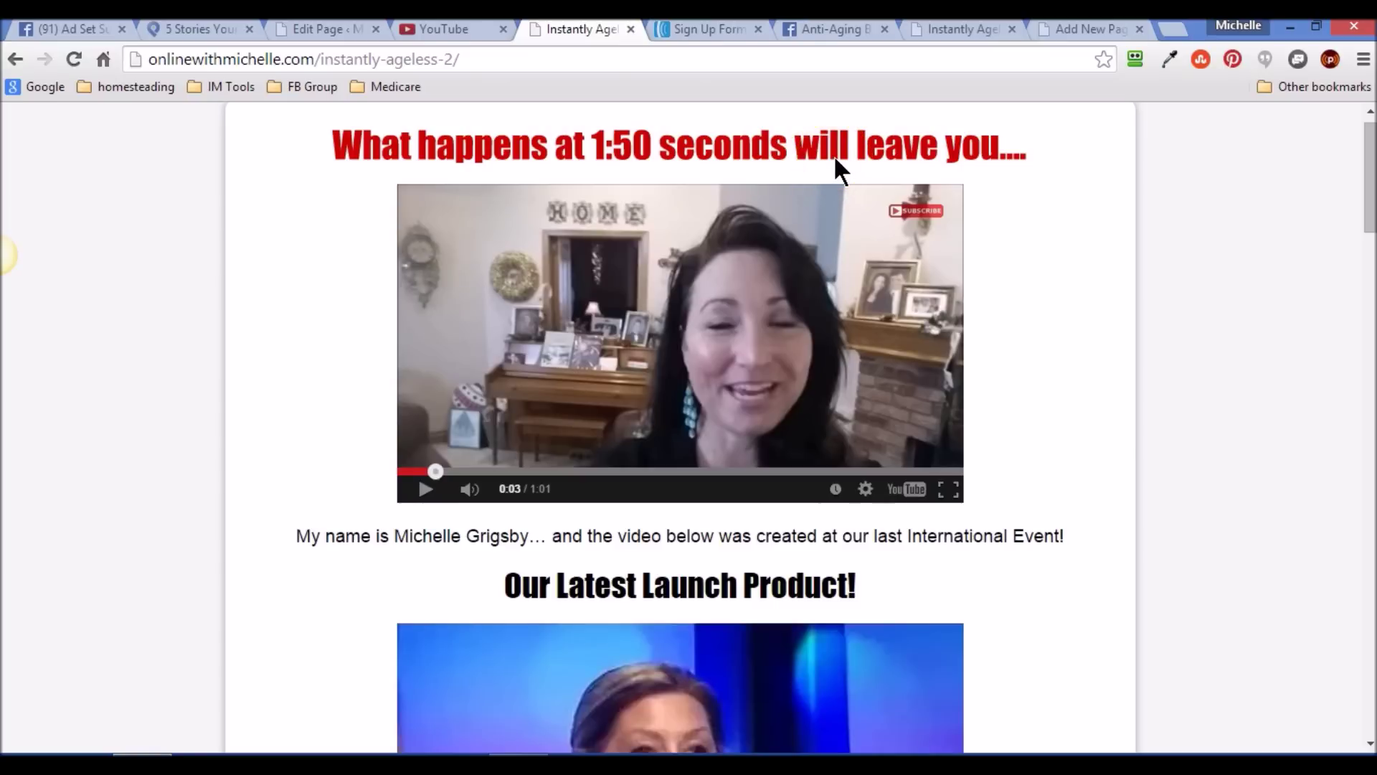
{"action": "left_click", "coordinate": [1085, 29]}
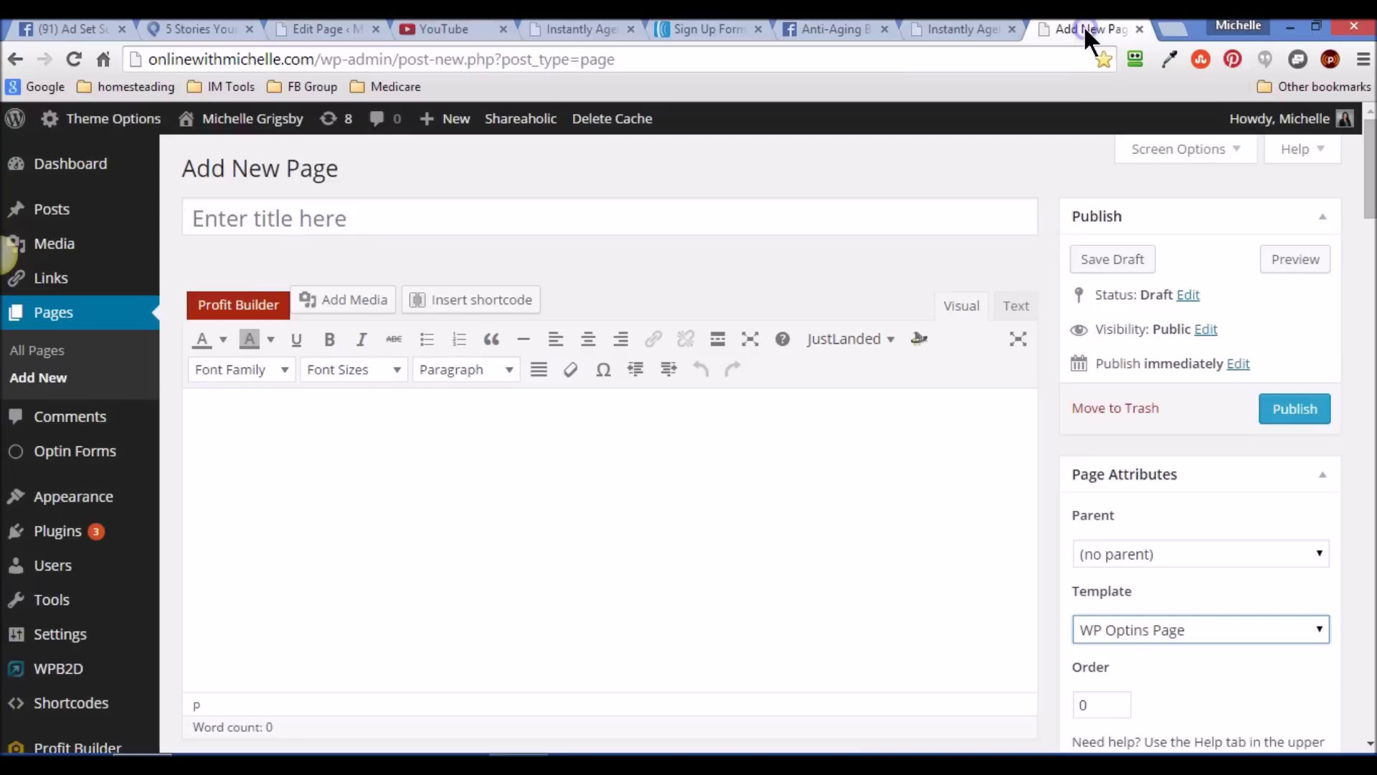
Set the table width to 900 px and enable the table shadow in the WP Optins page settings.
{"action": "left_click_drag", "start_coordinate": [1363, 185], "coordinate": [1370, 253]}
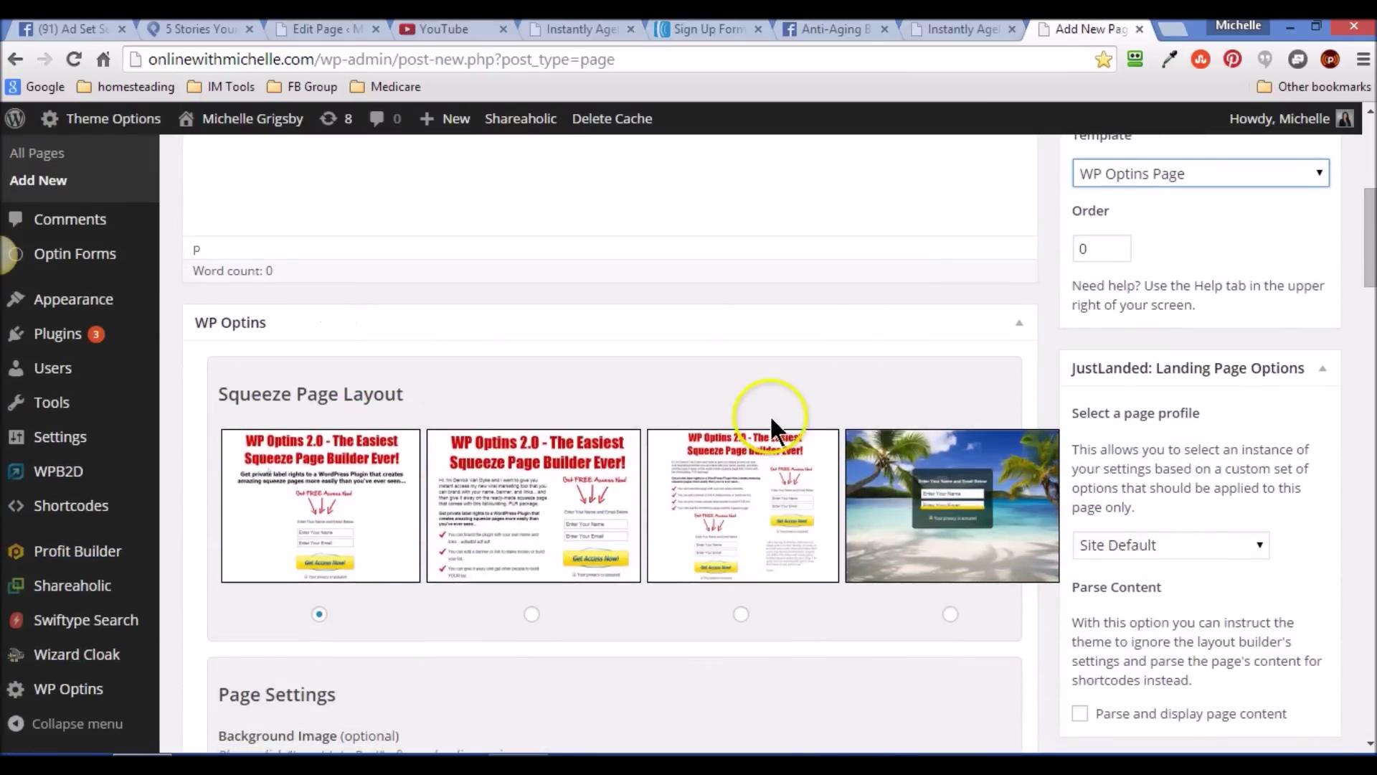
{"action": "left_click_drag", "start_coordinate": [1370, 227], "coordinate": [1370, 310]}
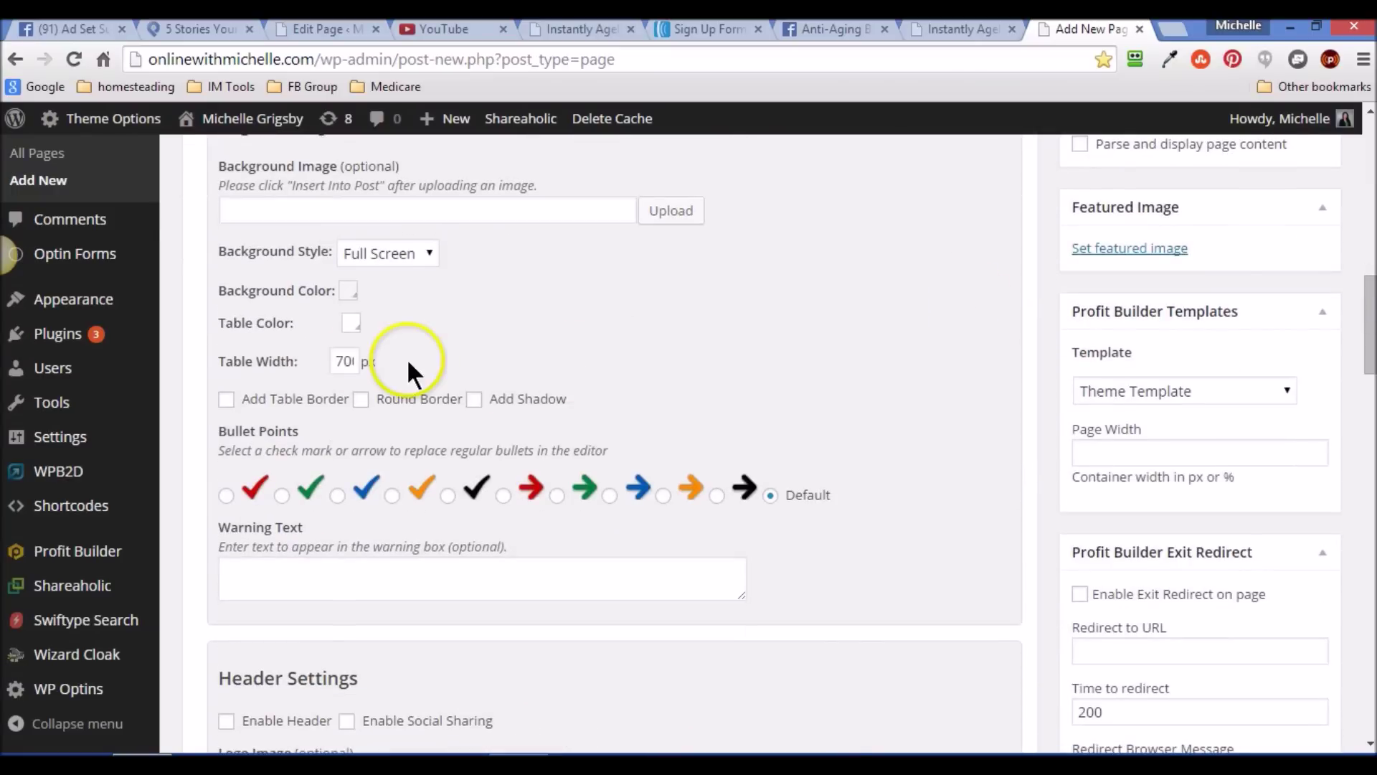
{"action": "double_click", "coordinate": [345, 361]}
{"action": "type", "text": "9"}
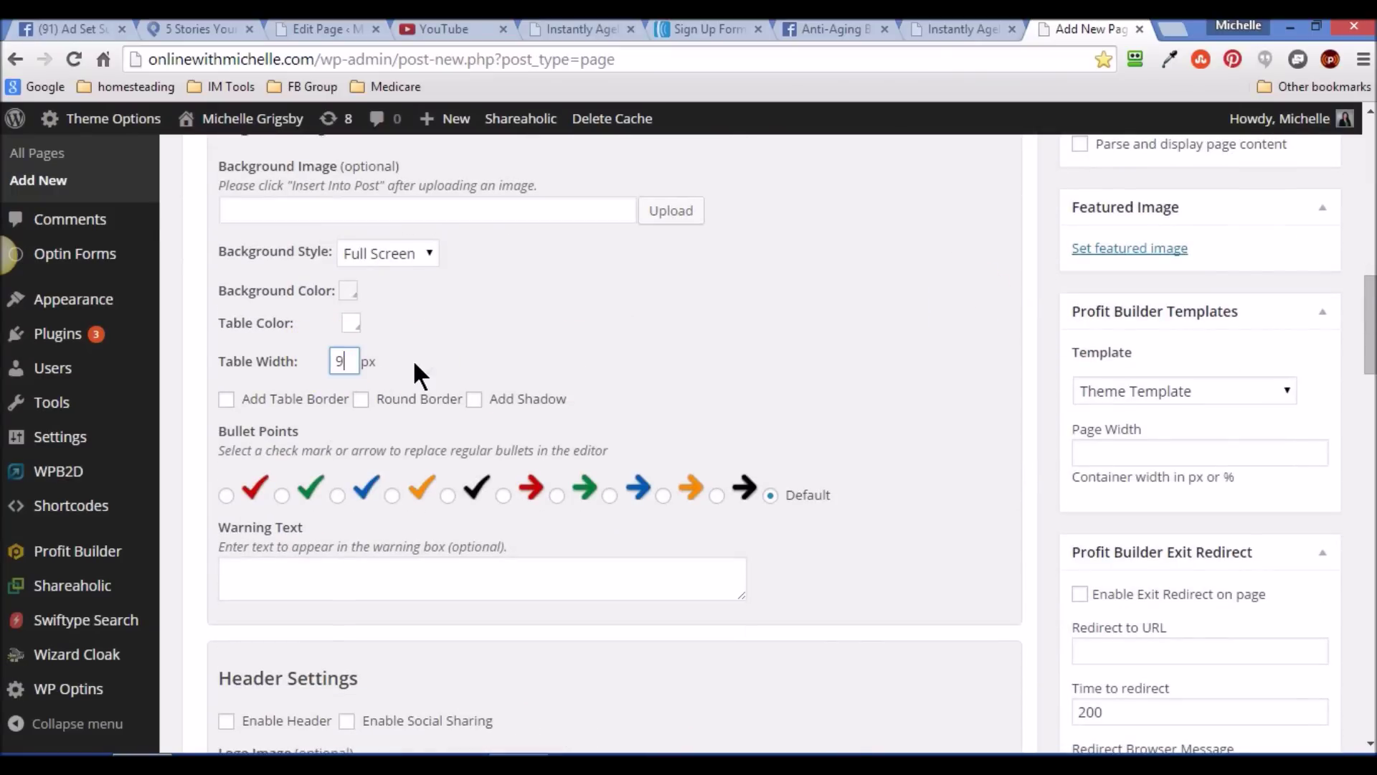
{"action": "type", "text": "00"}
{"action": "left_click", "coordinate": [474, 399]}
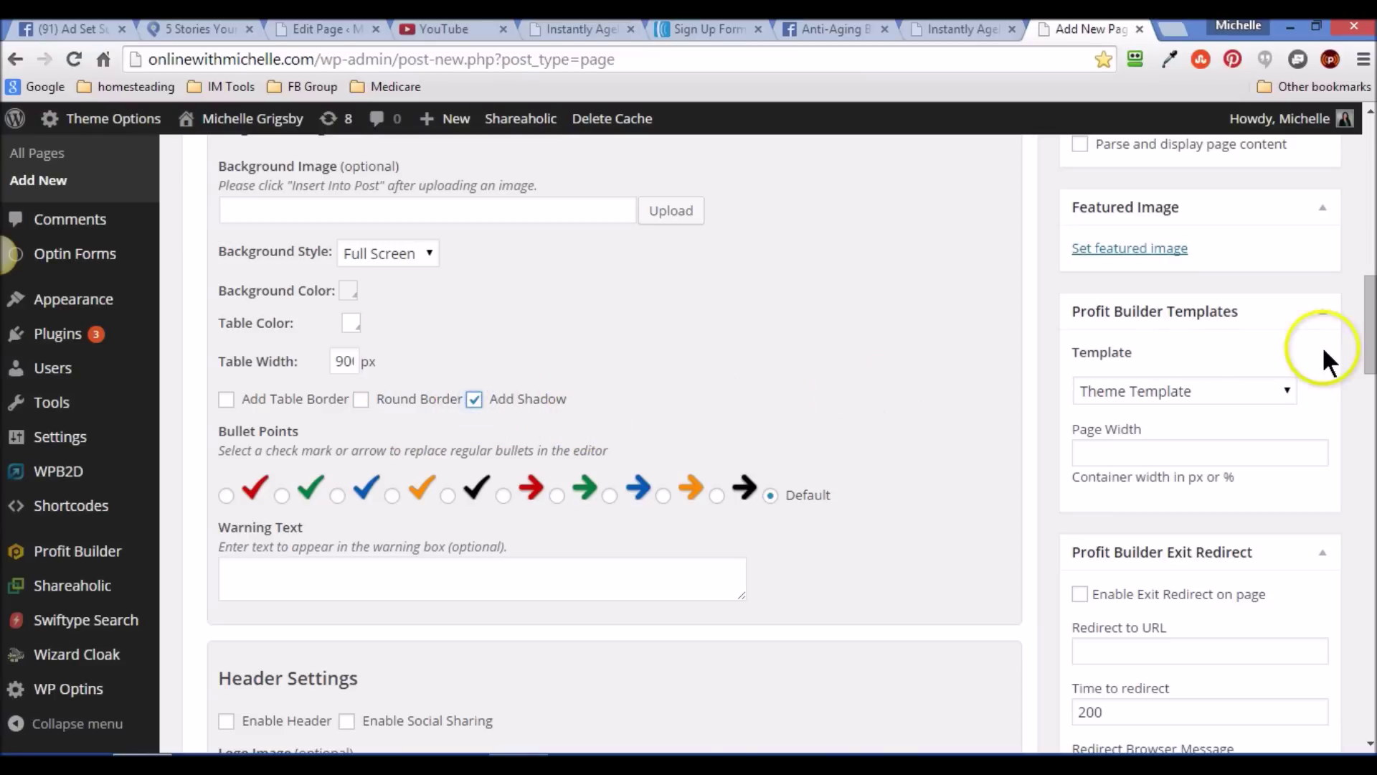
Enter "What Happens At 1:50 Seconds Will Leave You..." as the headline text.
{"action": "left_click_drag", "start_coordinate": [1370, 318], "coordinate": [1371, 446]}
{"action": "left_click", "coordinate": [646, 300]}
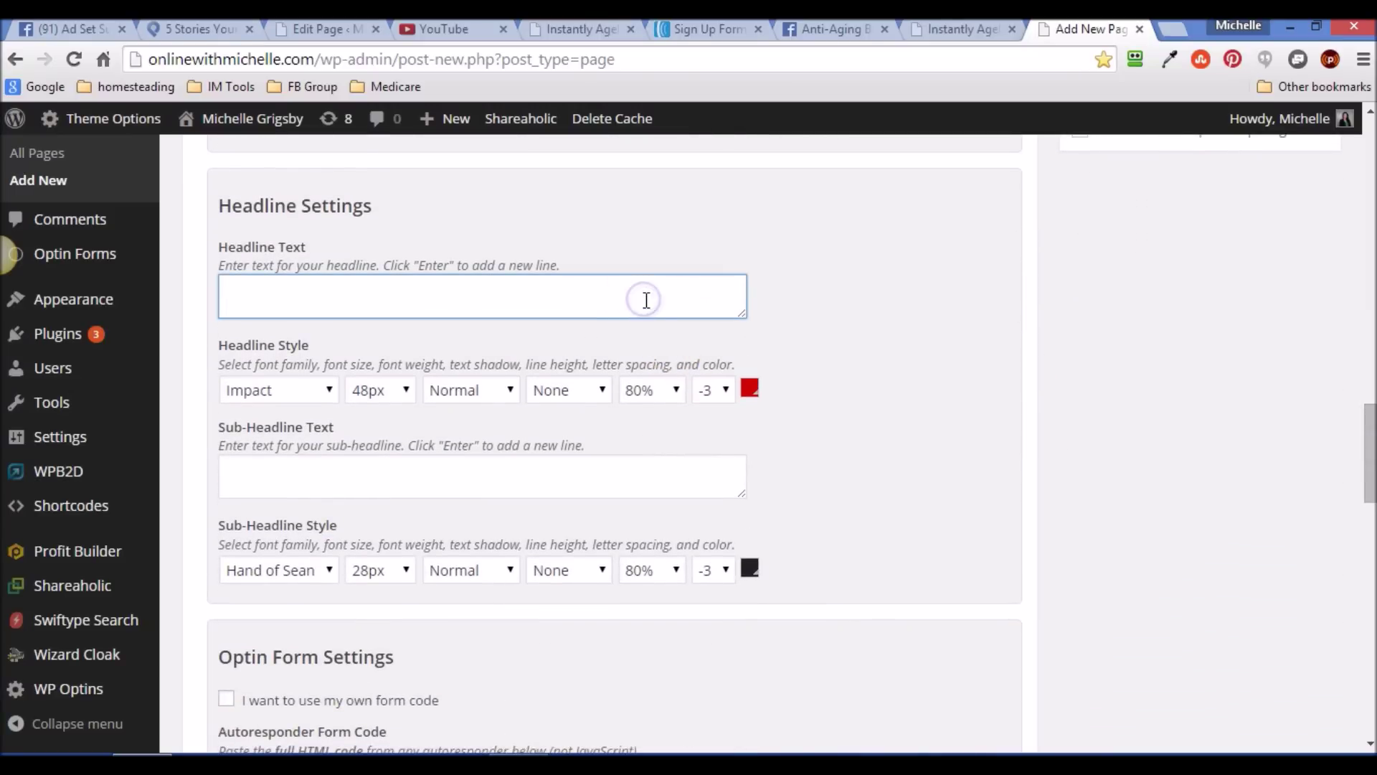
{"action": "type", "text": "What Happens At 1:5"}
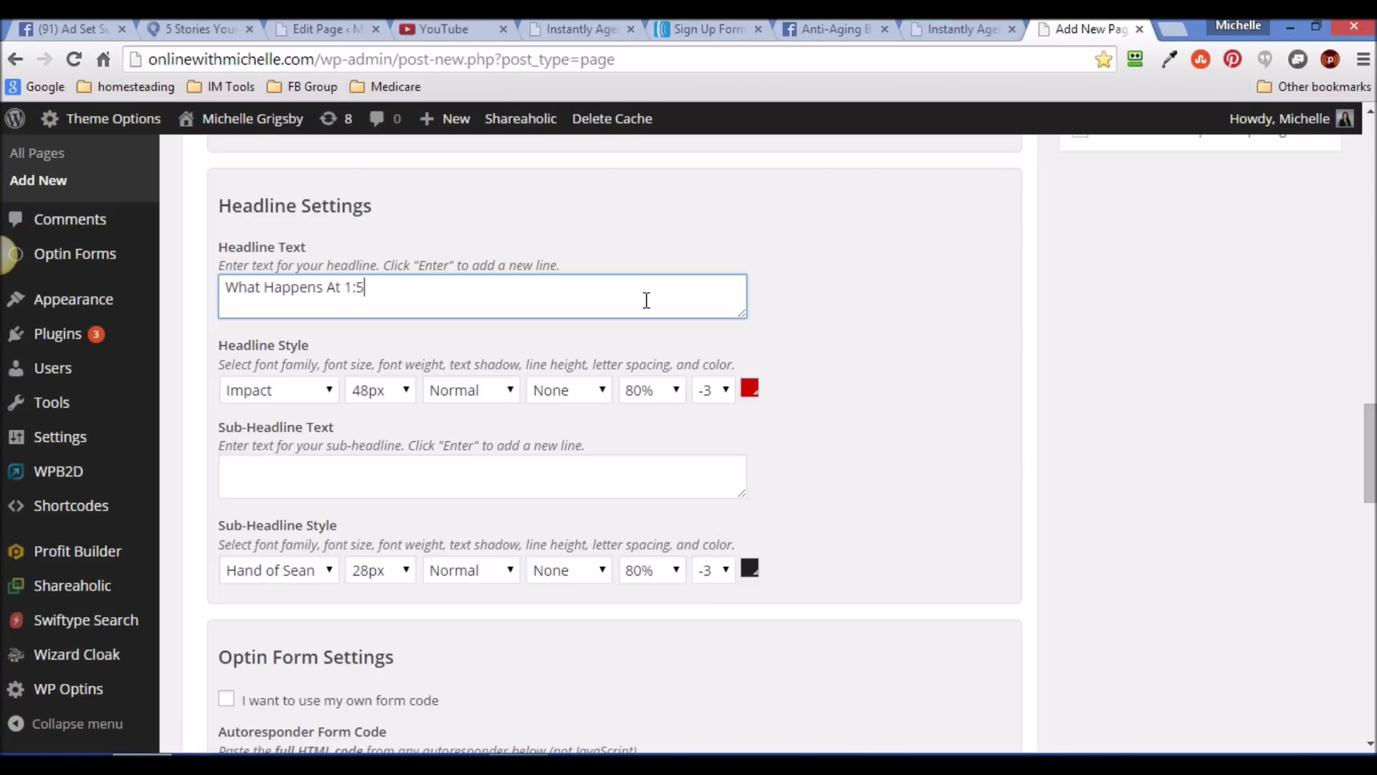
{"action": "type", "text": "0 Seconds Will Leave You..."}
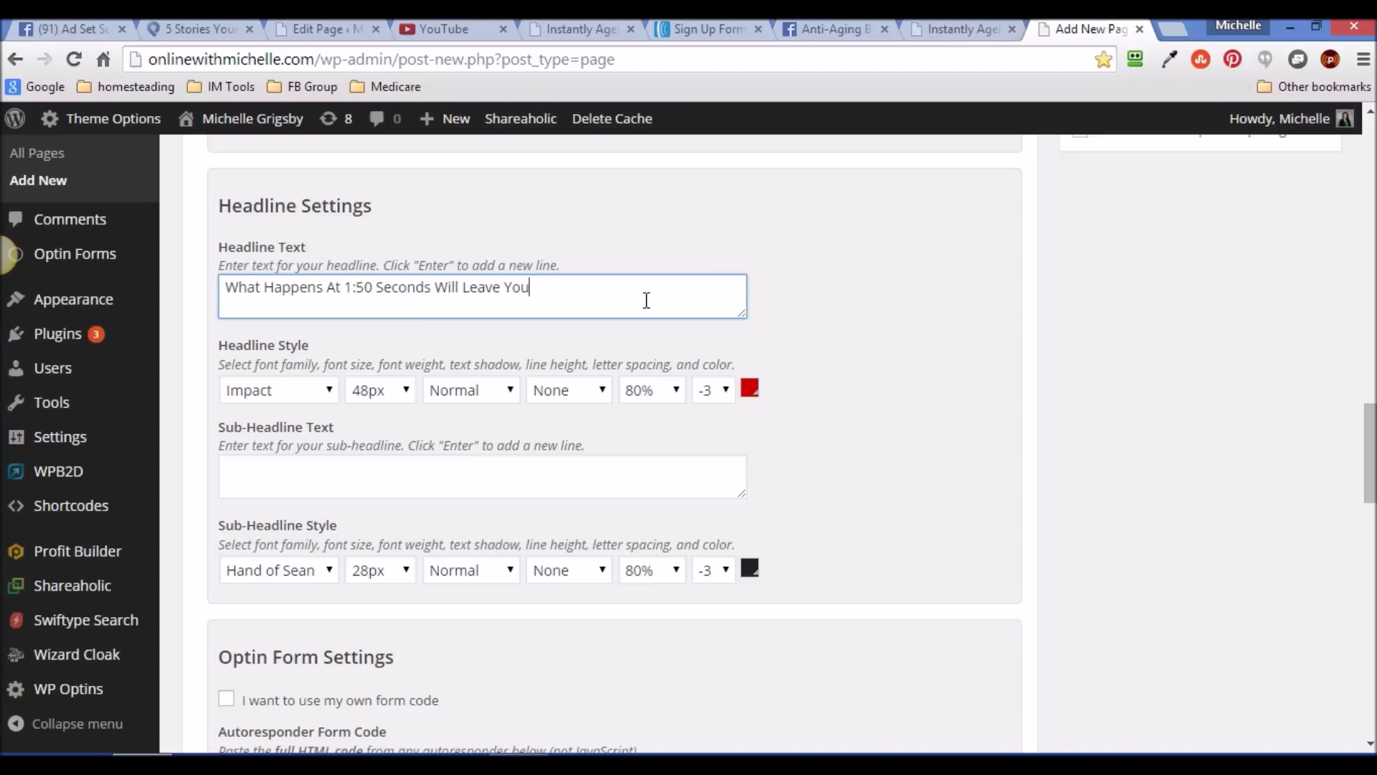
Check the headline on the finished Instantly Ageless page and set the new headline's font size to 36px.
{"action": "left_click", "coordinate": [574, 32]}
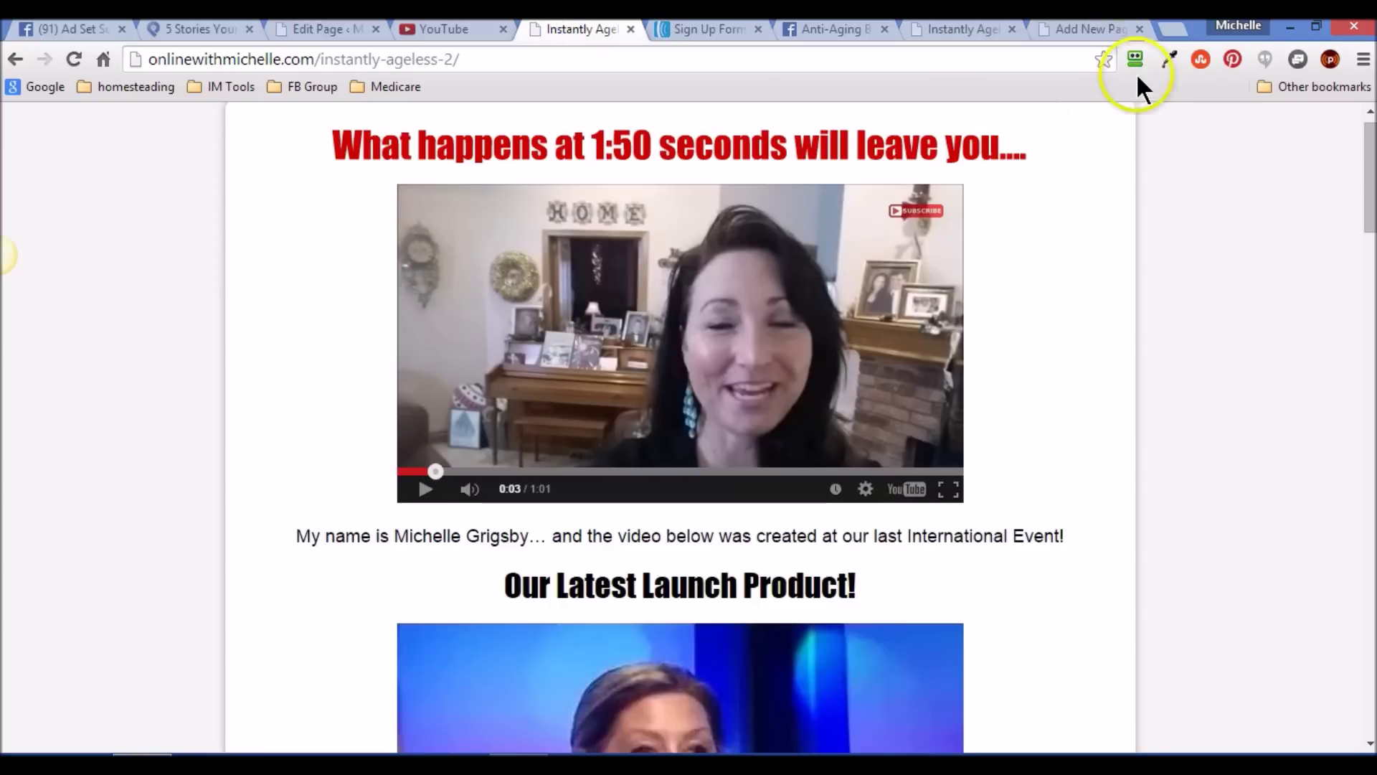
{"action": "left_click", "coordinate": [1092, 32]}
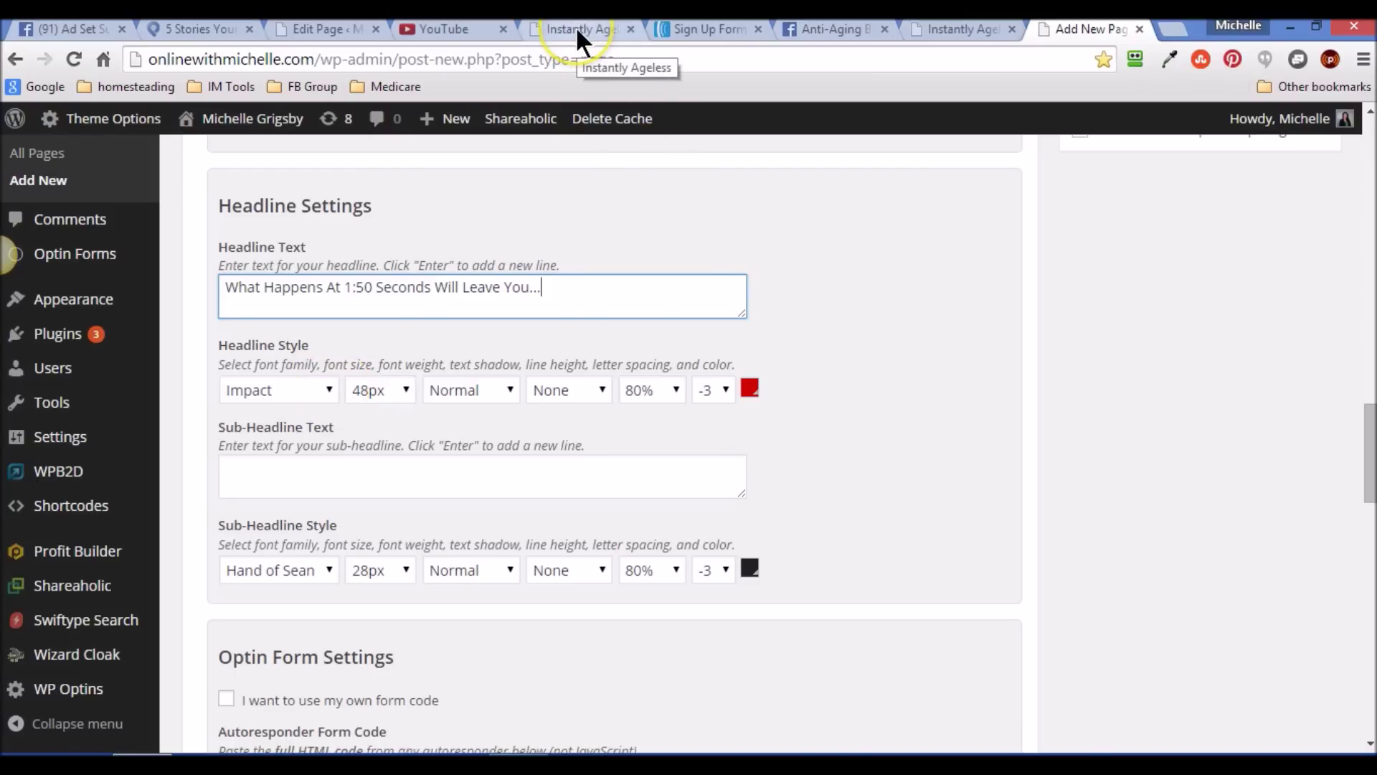
{"action": "left_click", "coordinate": [403, 392]}
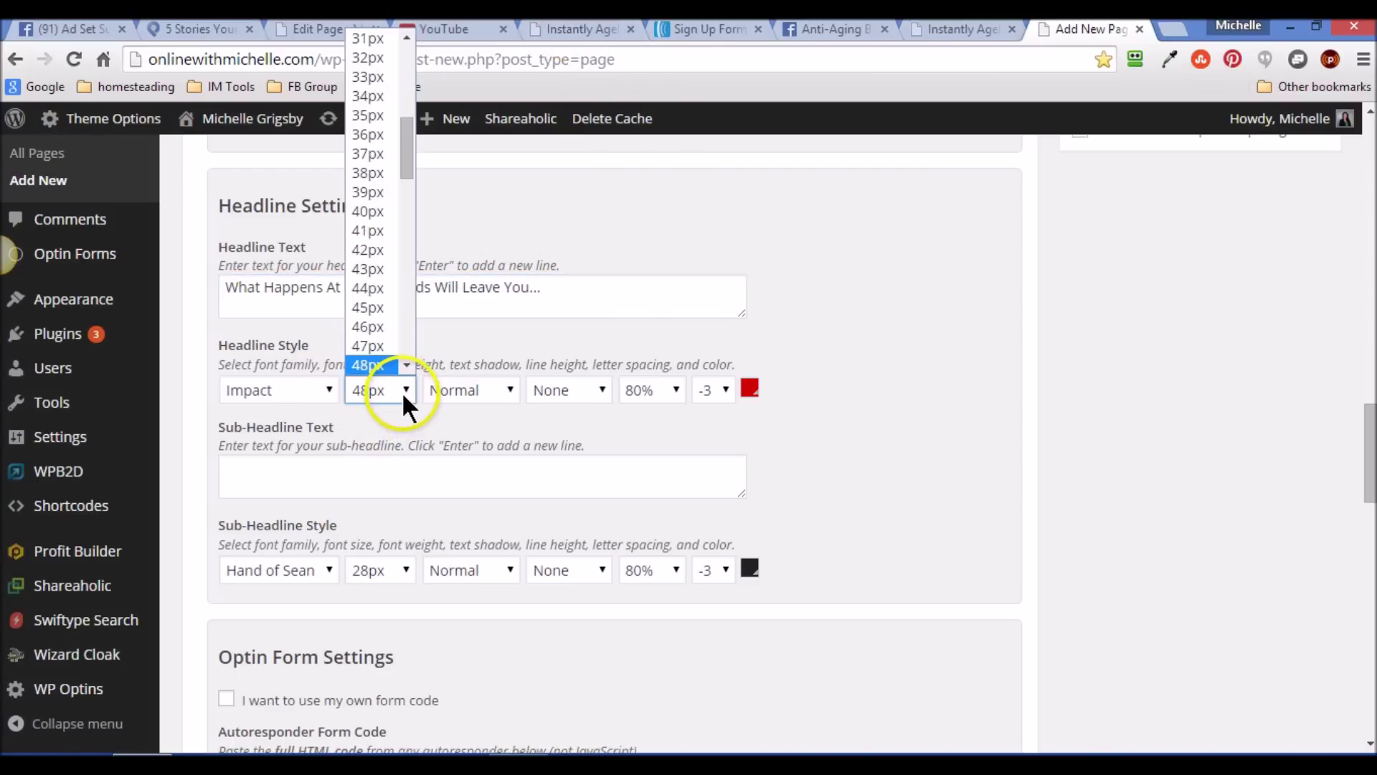
{"action": "left_click", "coordinate": [367, 136]}
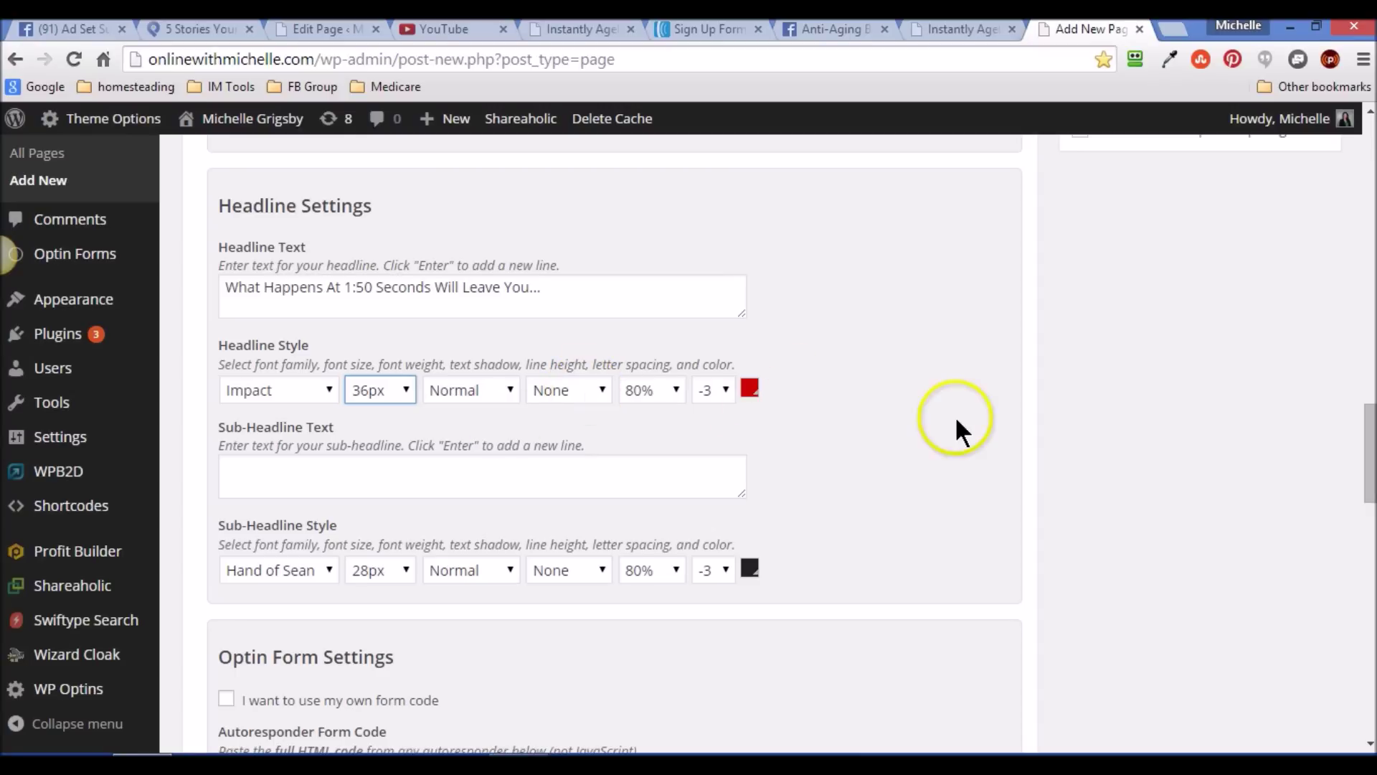
Open a preview of the new page.
{"action": "left_click_drag", "start_coordinate": [1371, 423], "coordinate": [1253, 134]}
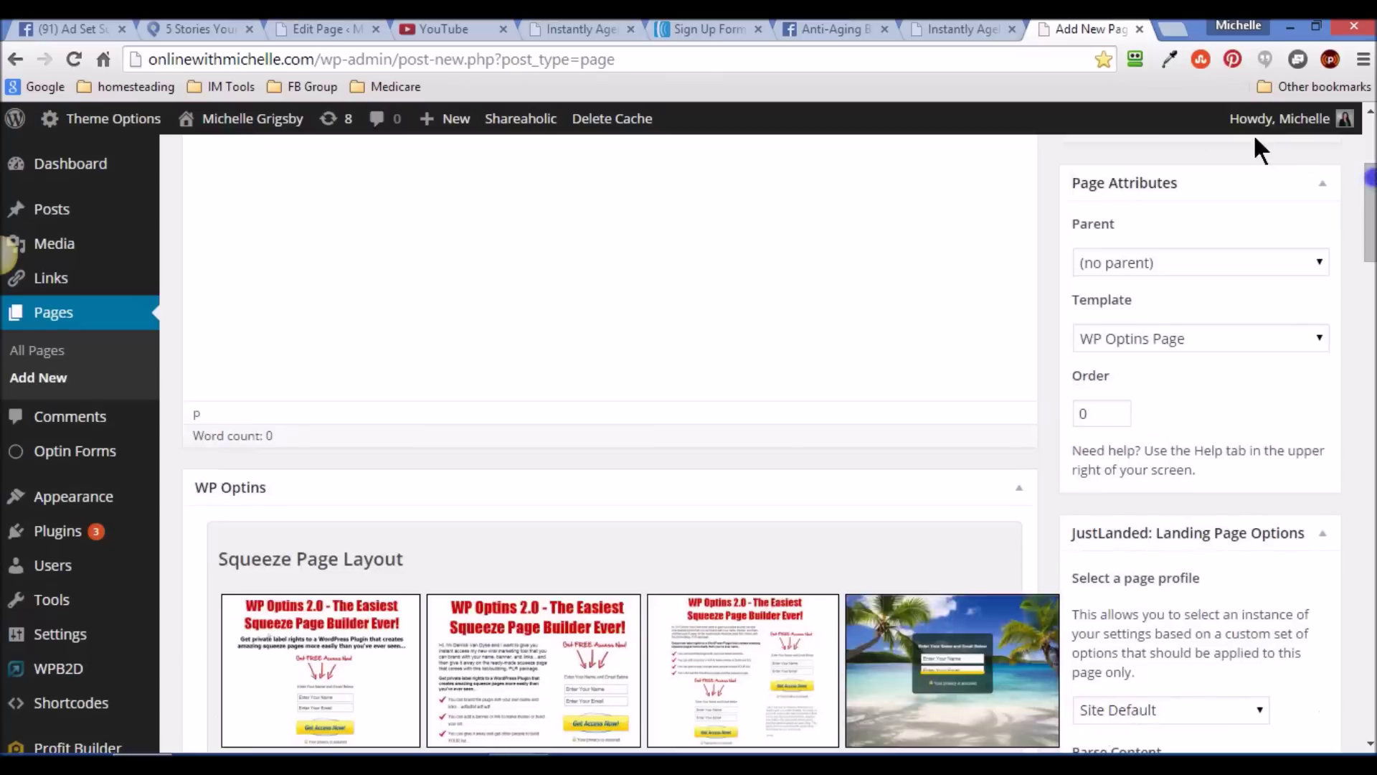
{"action": "left_click_drag", "start_coordinate": [1359, 215], "coordinate": [1371, 156]}
{"action": "left_click", "coordinate": [1293, 259]}
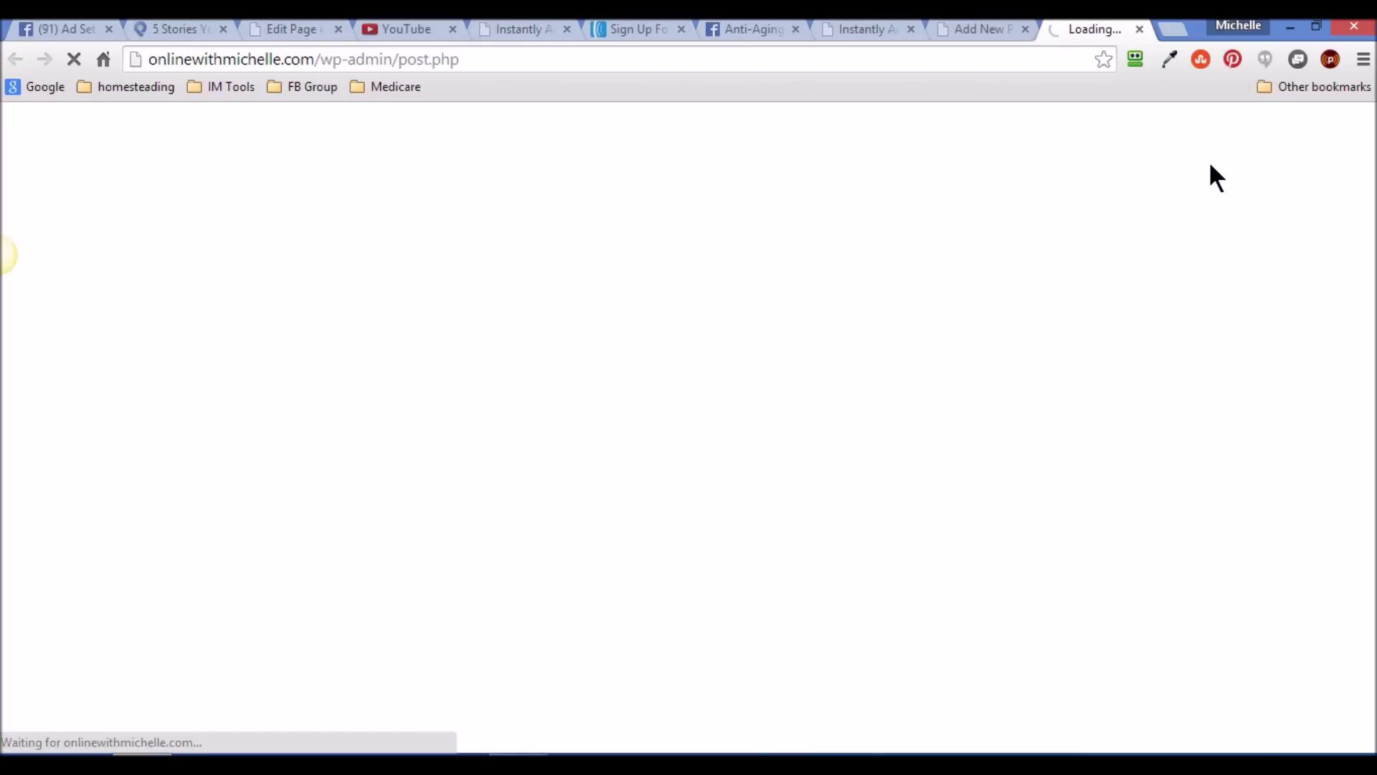
Title the new page "Test Optin Page".
{"action": "left_click", "coordinate": [966, 29]}
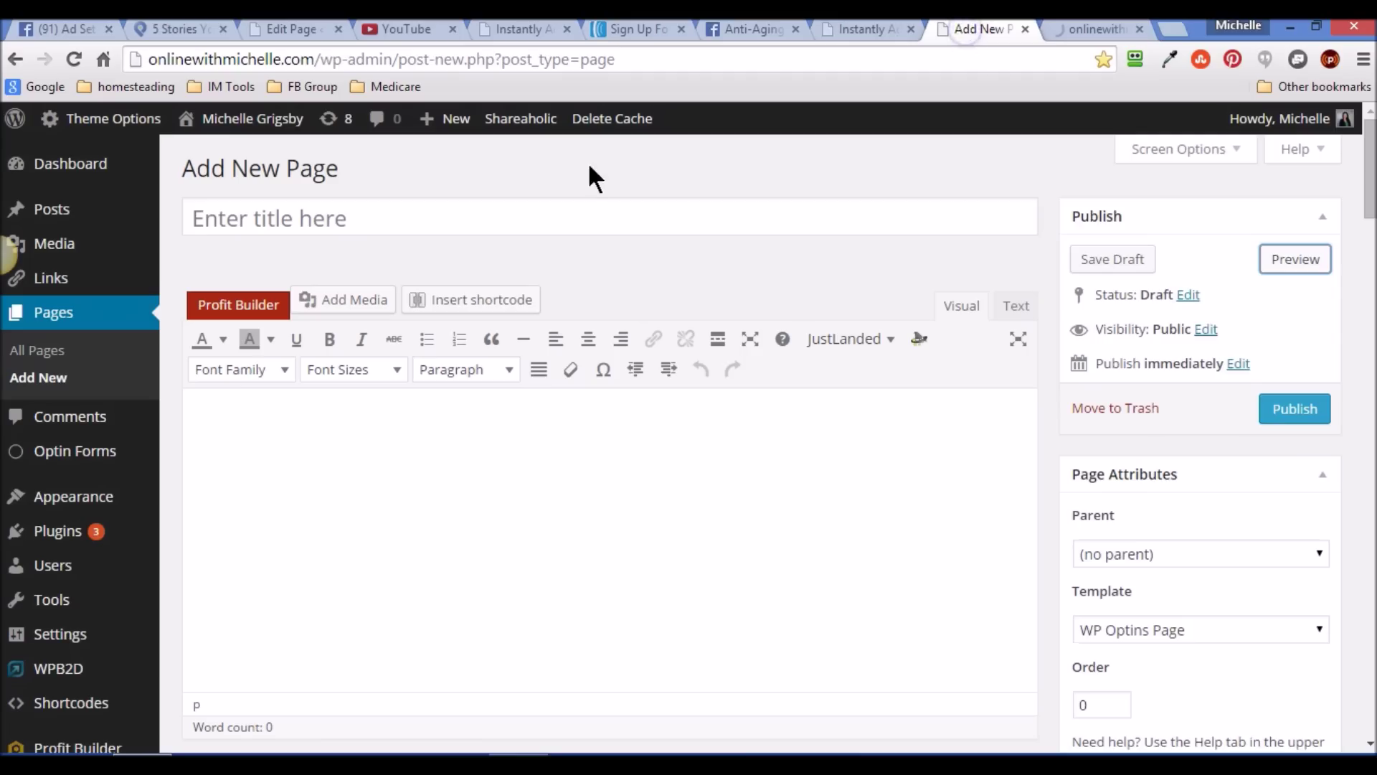
{"action": "left_click", "coordinate": [331, 214]}
{"action": "type", "text": "TE"}
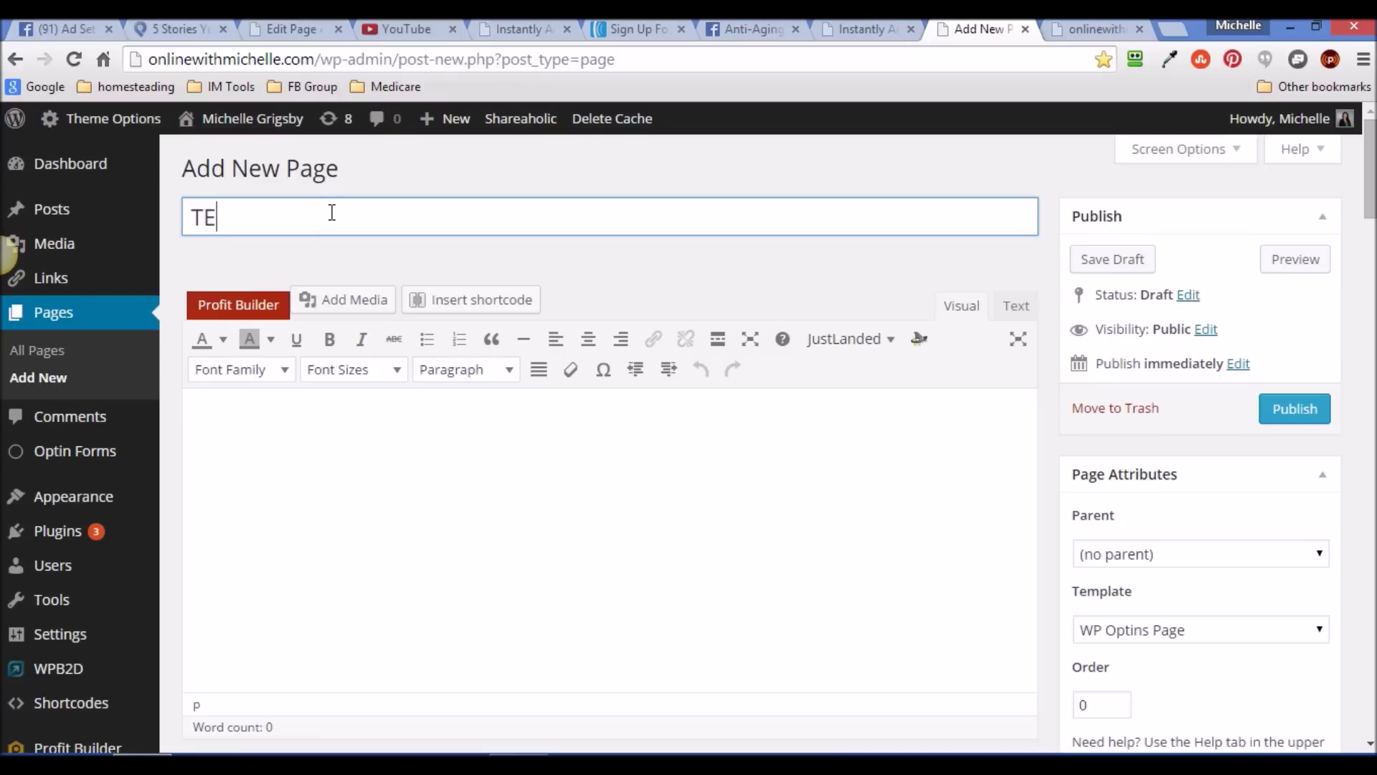
{"action": "key", "text": "BackSpace"}
{"action": "key", "text": "BackSpace"}
{"action": "key", "text": "BackSpace"}
{"action": "type", "text": "est Optin Page"}
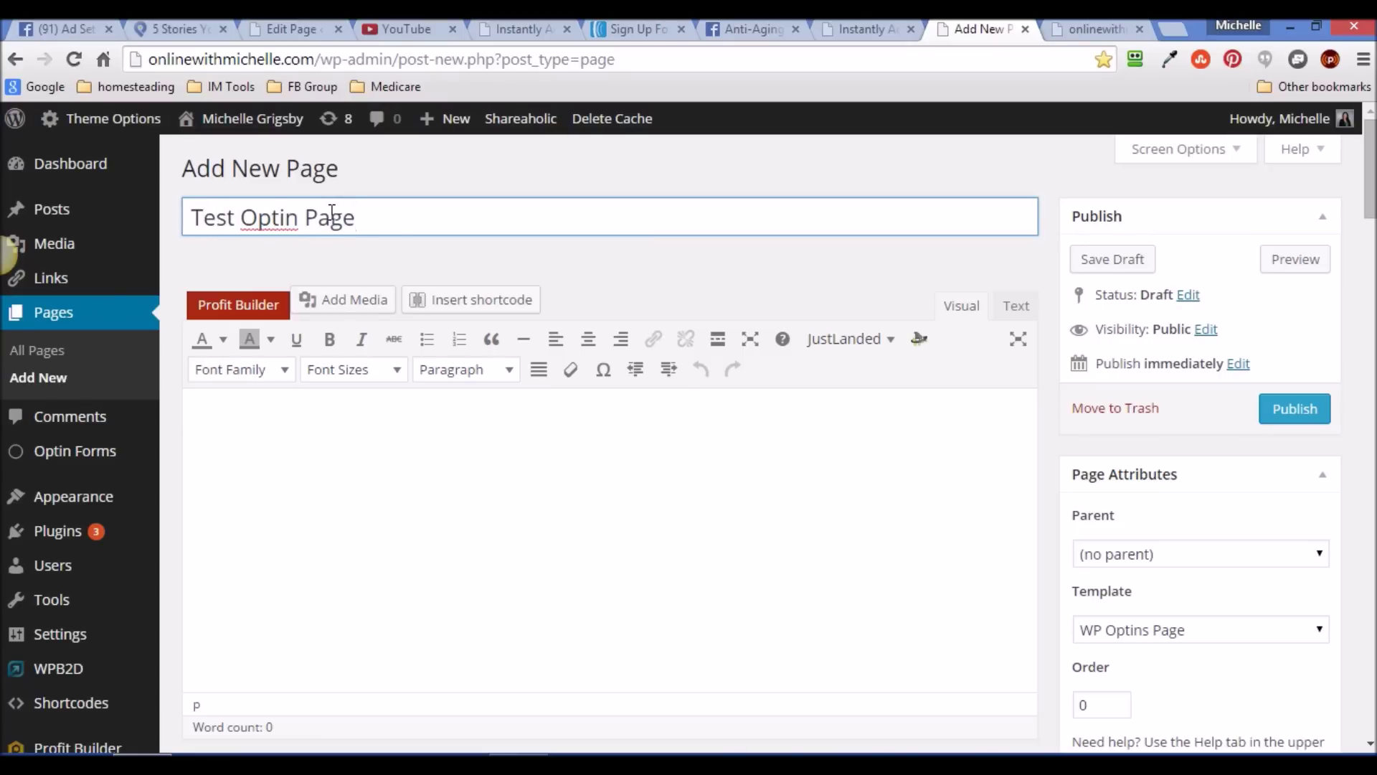
{"action": "left_click", "coordinate": [367, 247]}
Review the headline in the page preview and return to the page editor.
{"action": "left_click", "coordinate": [1072, 30]}
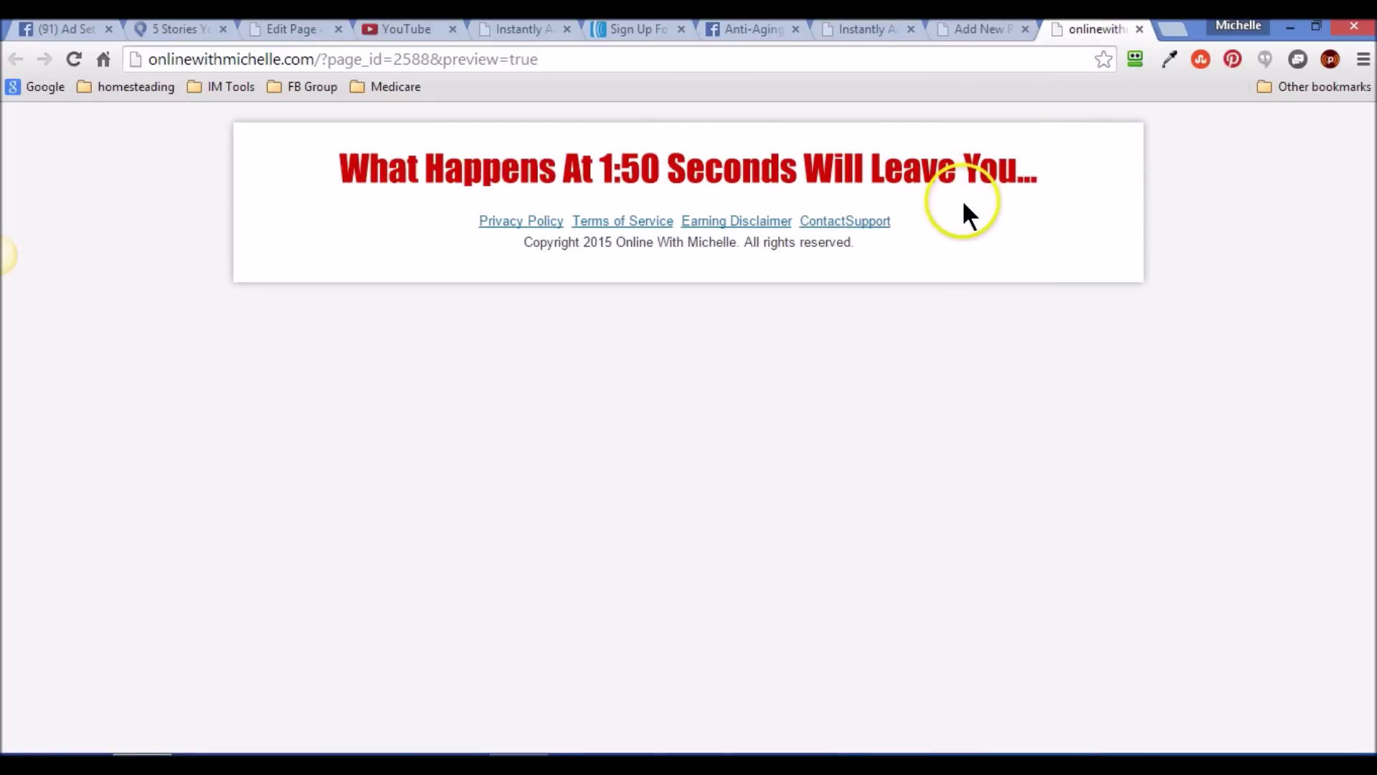
{"action": "left_click", "coordinate": [961, 27]}
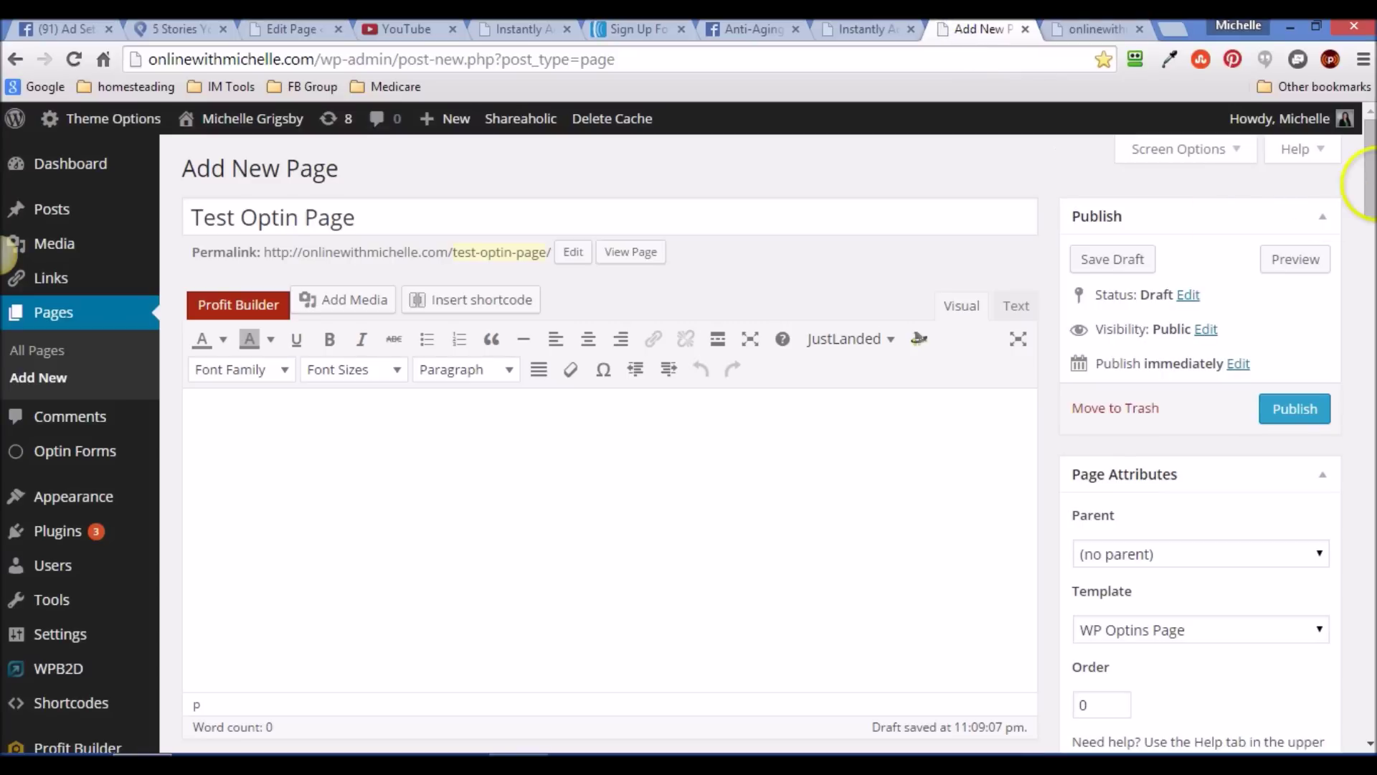
Switch to YouTube, open the instantly ageless intro video (1:02) from the channel's uploaded videos, and pause it.
{"action": "left_click", "coordinate": [410, 28]}
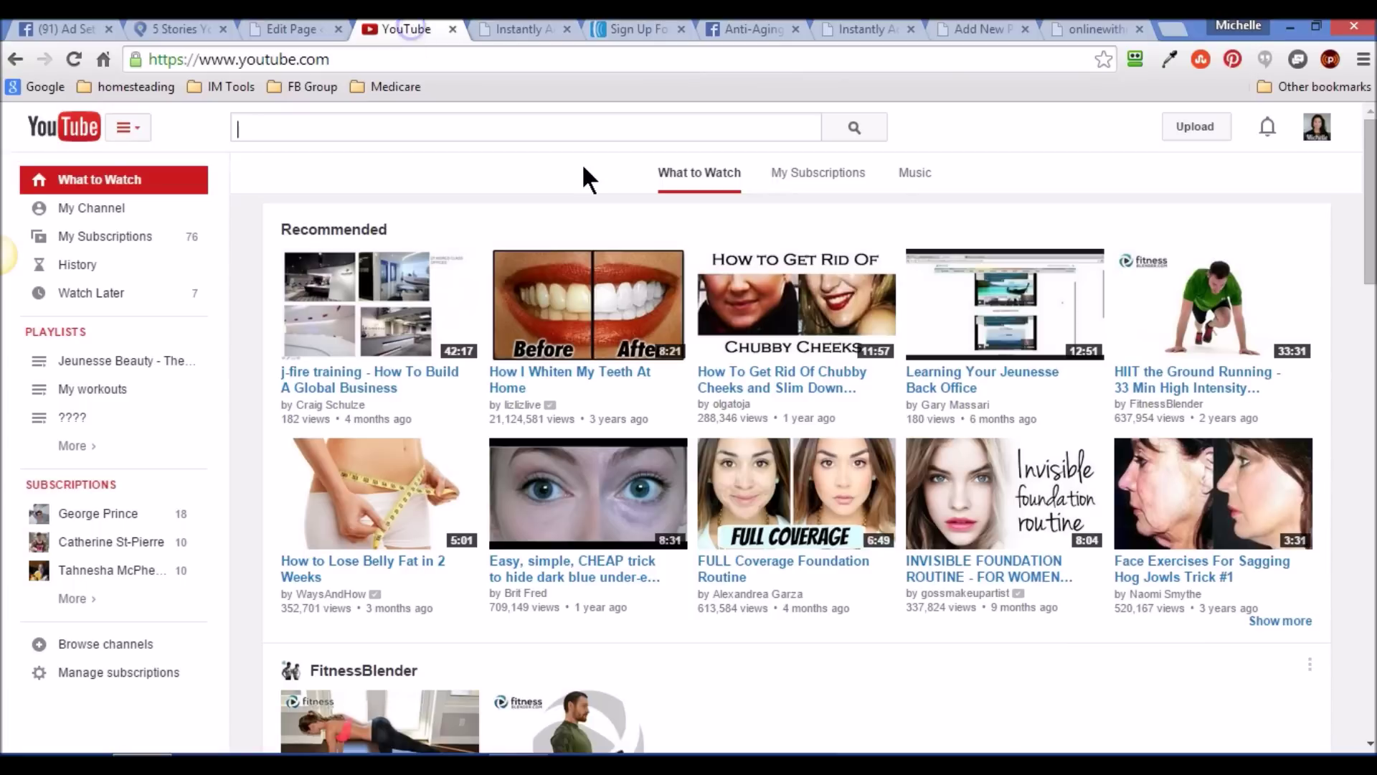
{"action": "left_click", "coordinate": [1318, 131]}
{"action": "left_click", "coordinate": [1196, 264]}
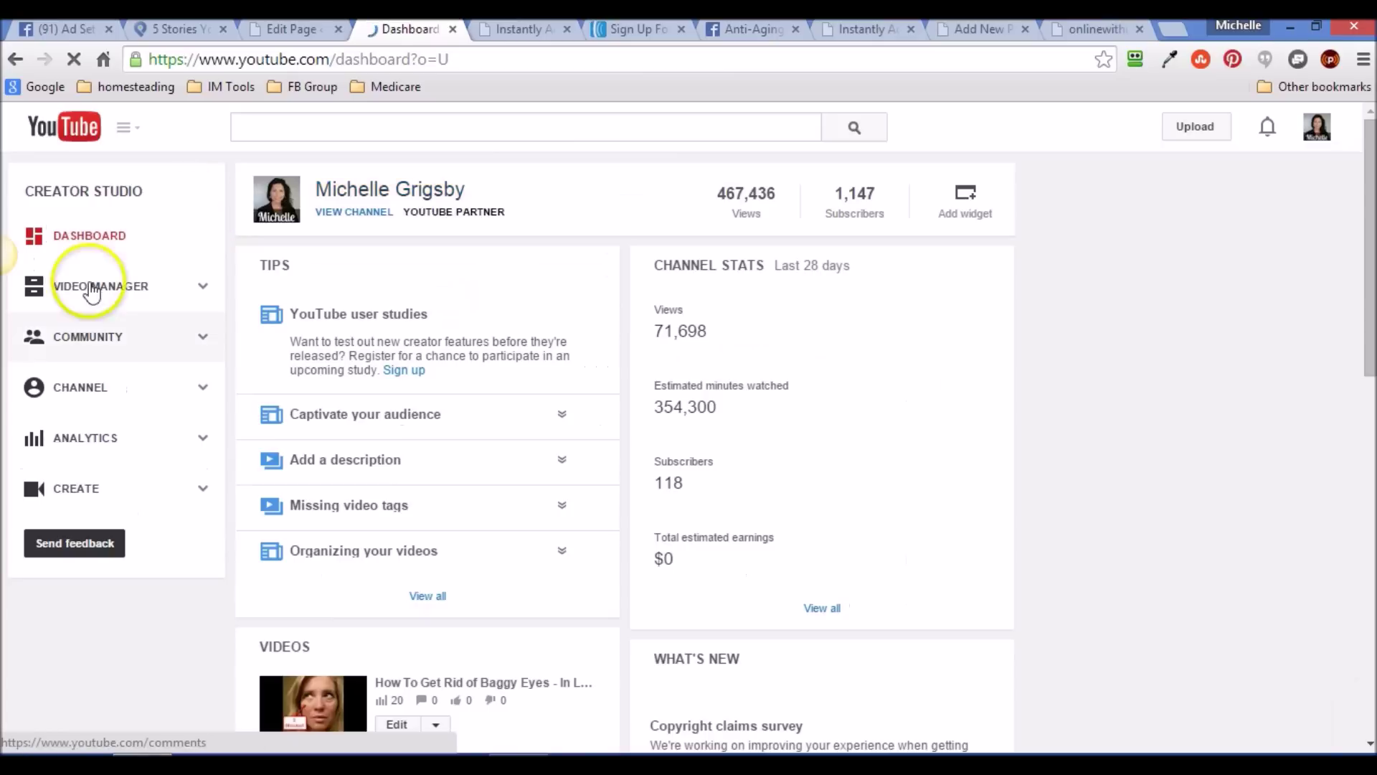
{"action": "left_click", "coordinate": [82, 285]}
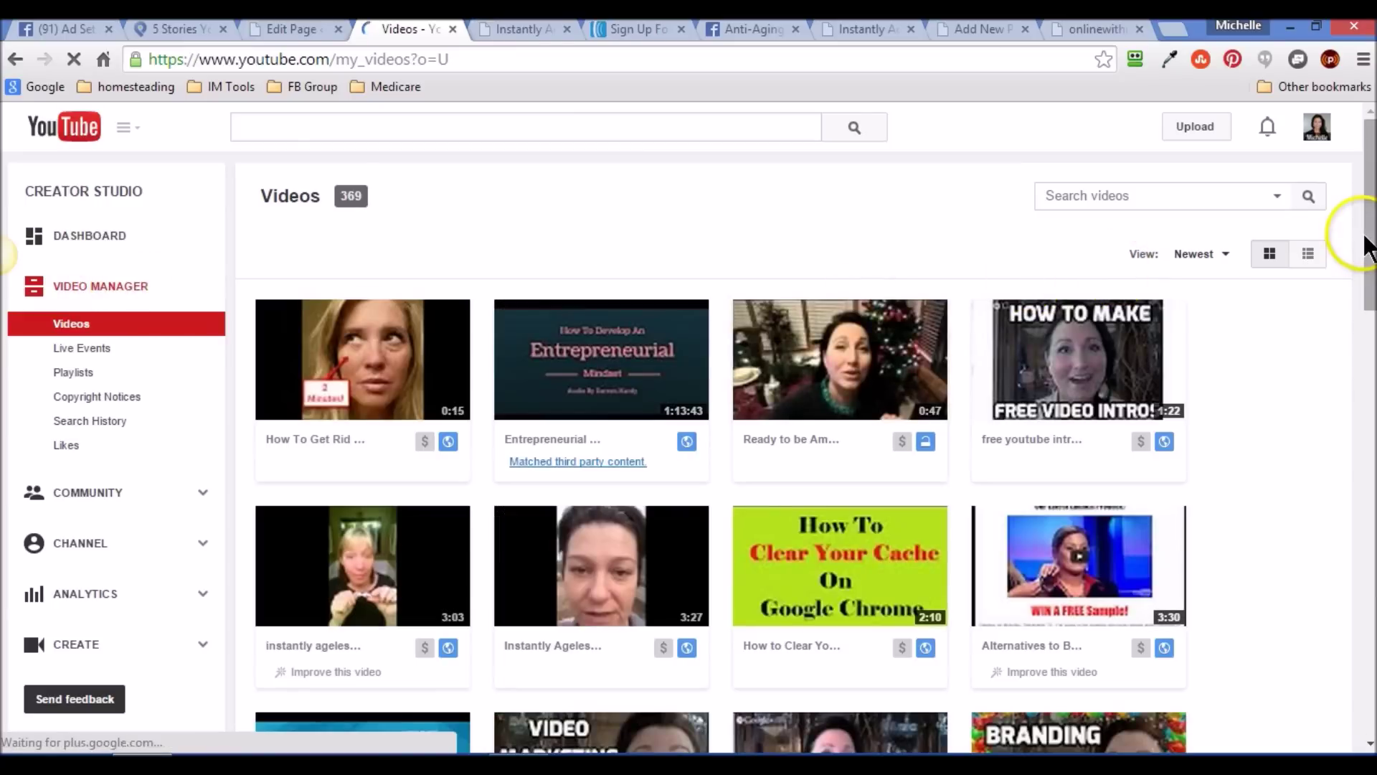
{"action": "left_click_drag", "start_coordinate": [1373, 224], "coordinate": [1371, 364]}
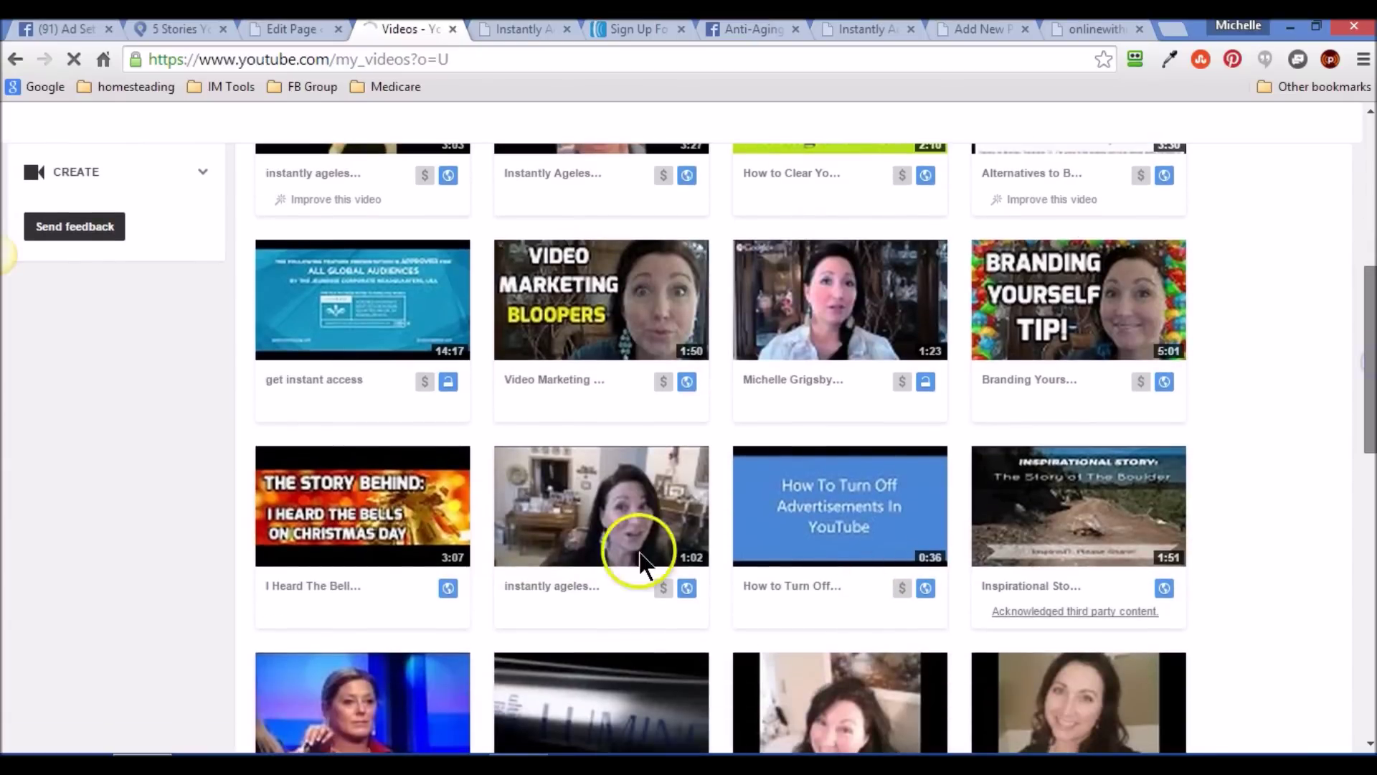
{"action": "mouse_move", "coordinate": [602, 513]}
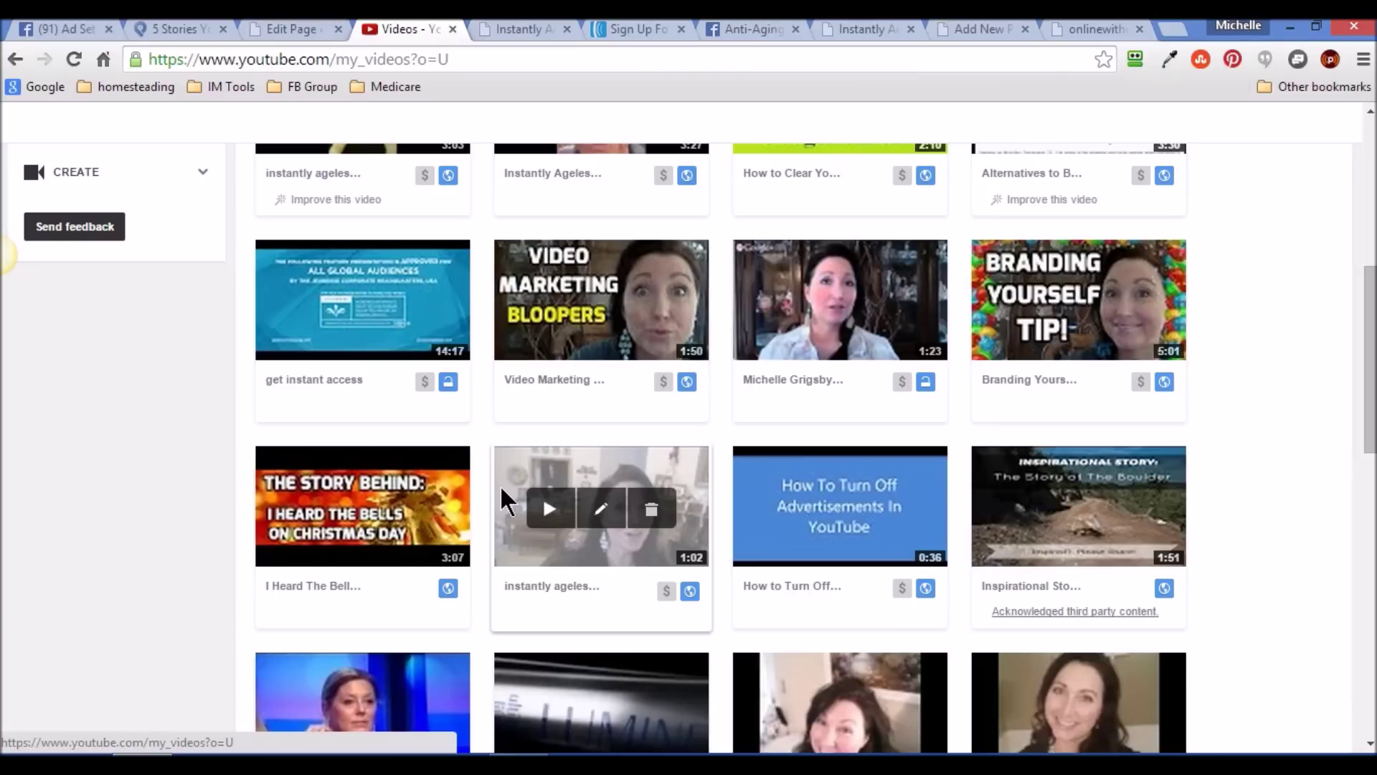
{"action": "left_click", "coordinate": [547, 507]}
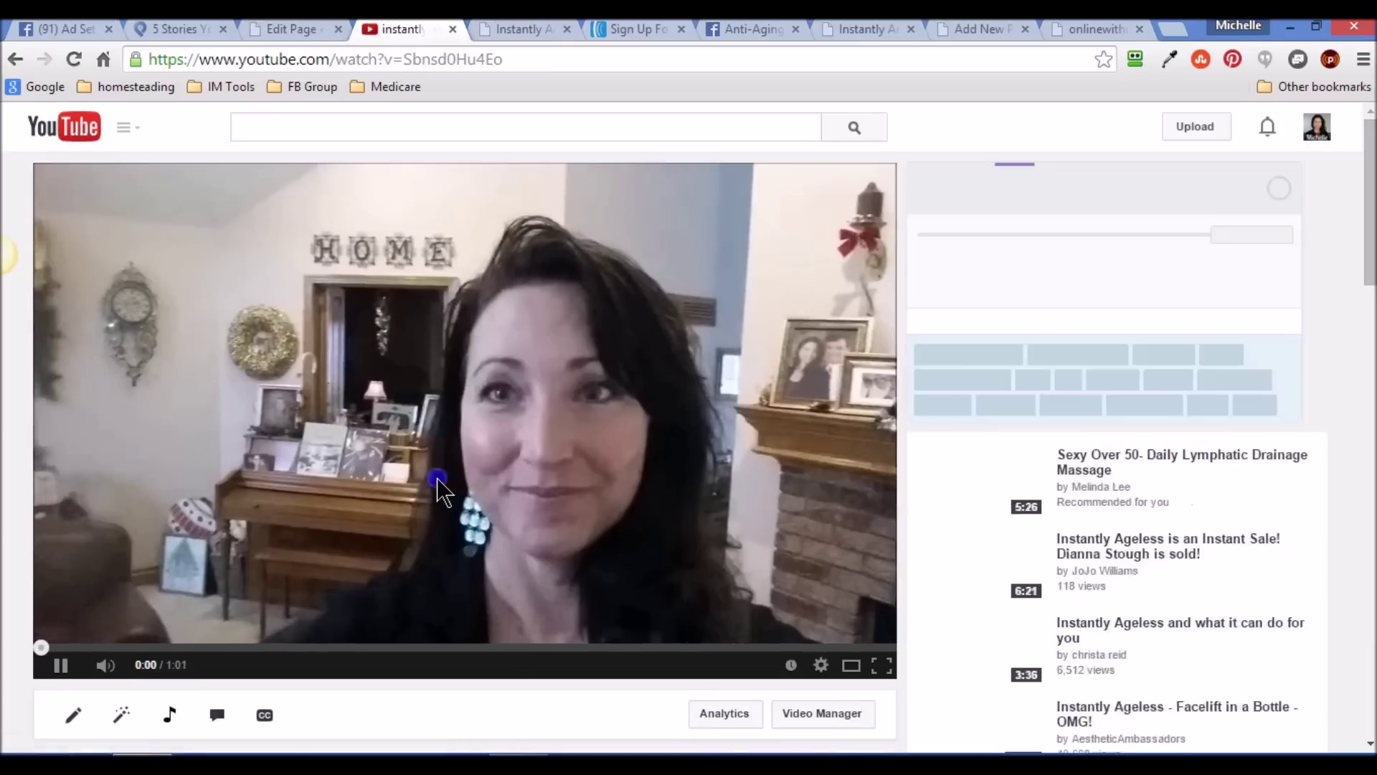
{"action": "left_click", "coordinate": [436, 477]}
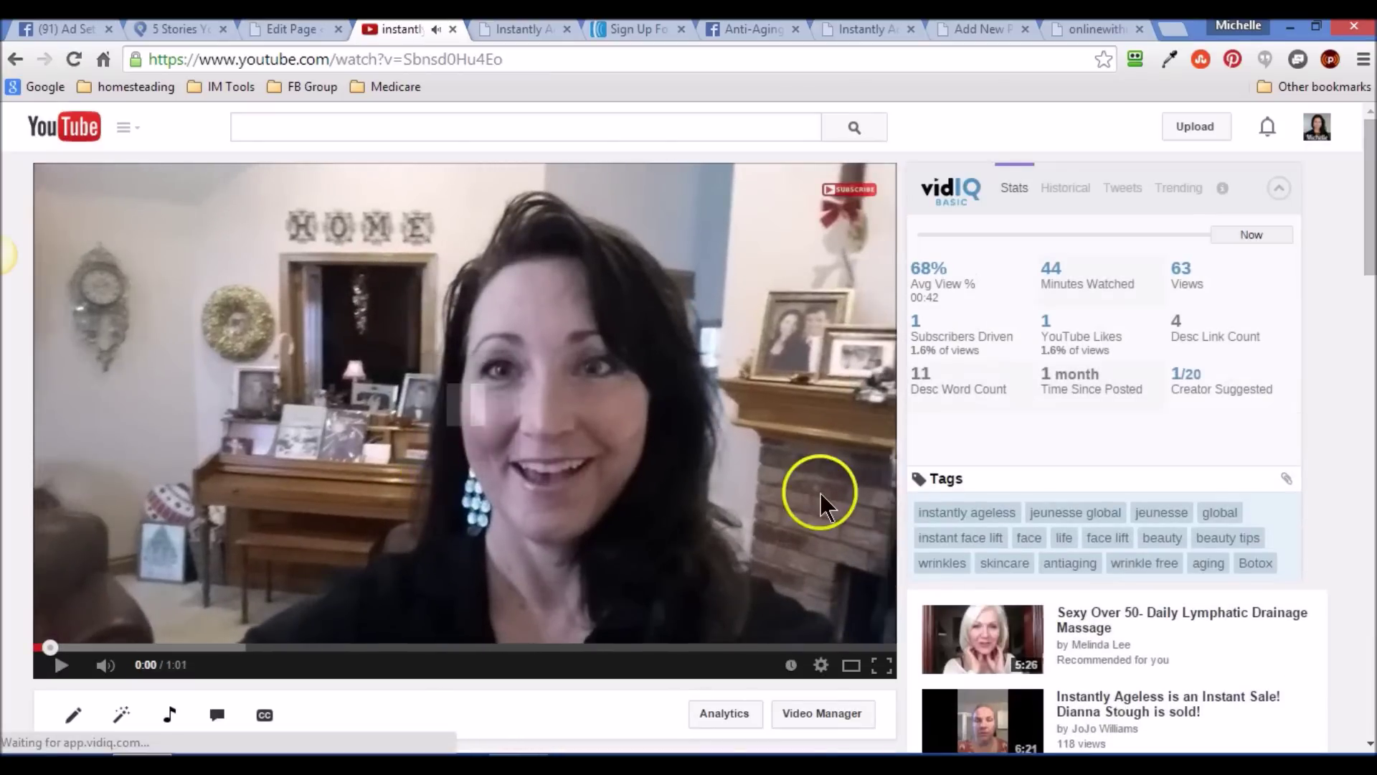
Display the full embed options for the instantly ageless intro video.
{"action": "mouse_move", "coordinate": [1370, 204]}
{"action": "left_mouse_down"}
{"action": "mouse_move", "coordinate": [1370, 294]}
{"action": "mouse_move", "coordinate": [1370, 200]}
{"action": "left_mouse_up"}
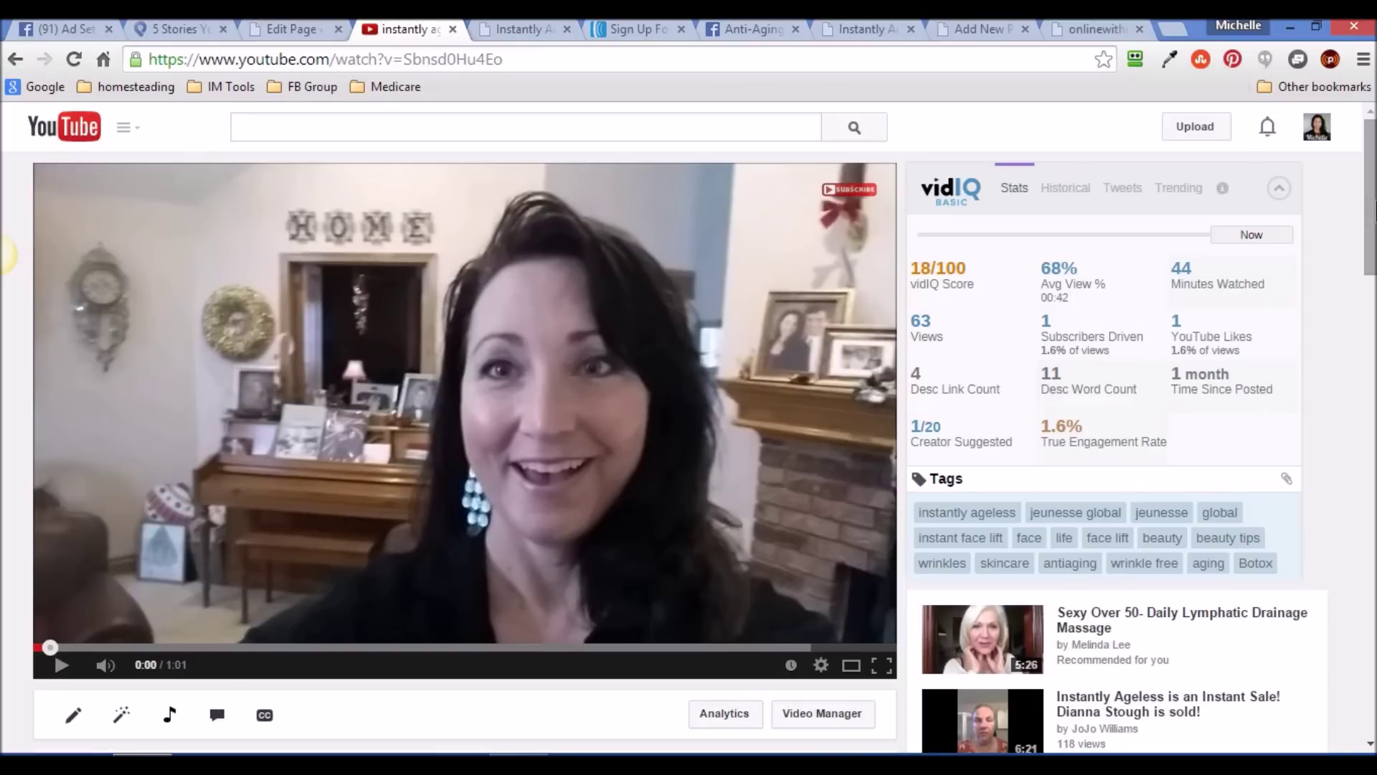
{"action": "left_click_drag", "start_coordinate": [1371, 224], "coordinate": [1371, 304]}
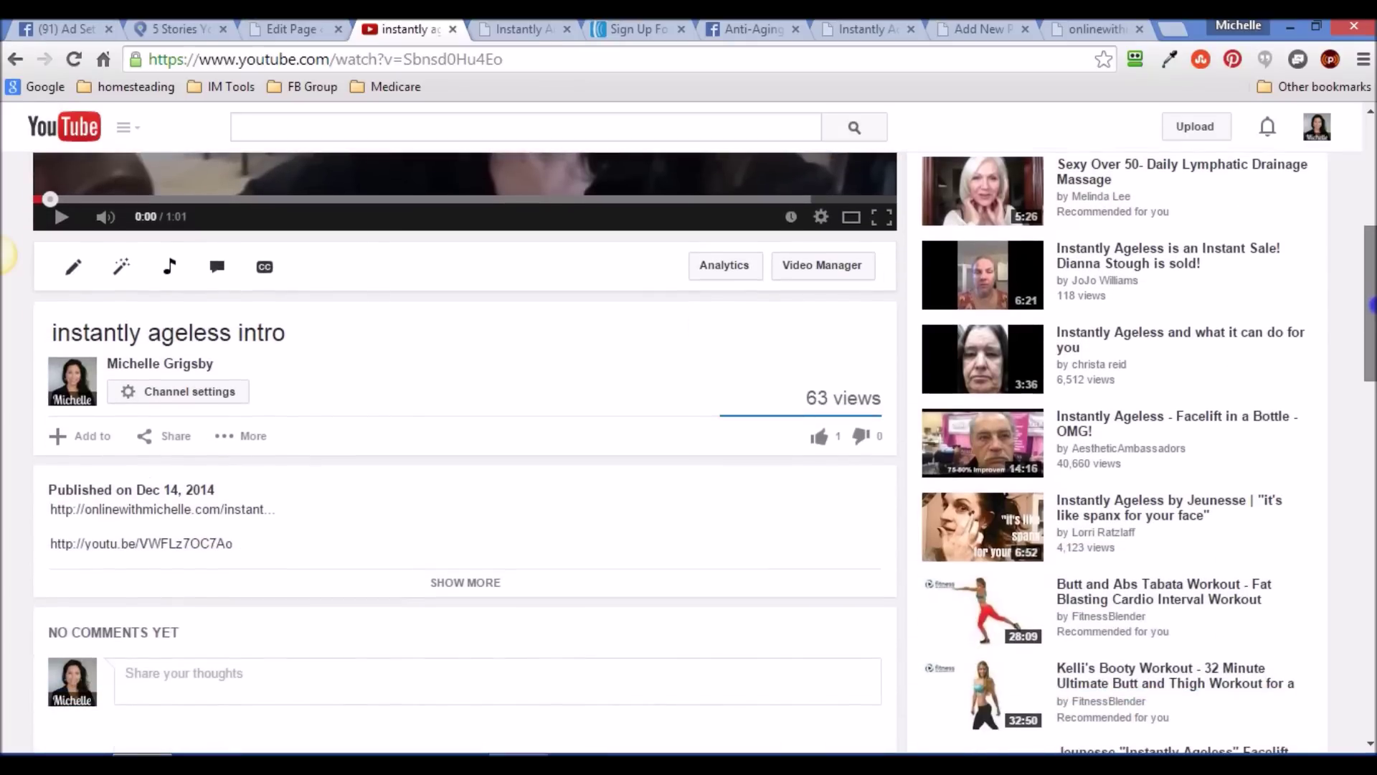
{"action": "left_click", "coordinate": [169, 437]}
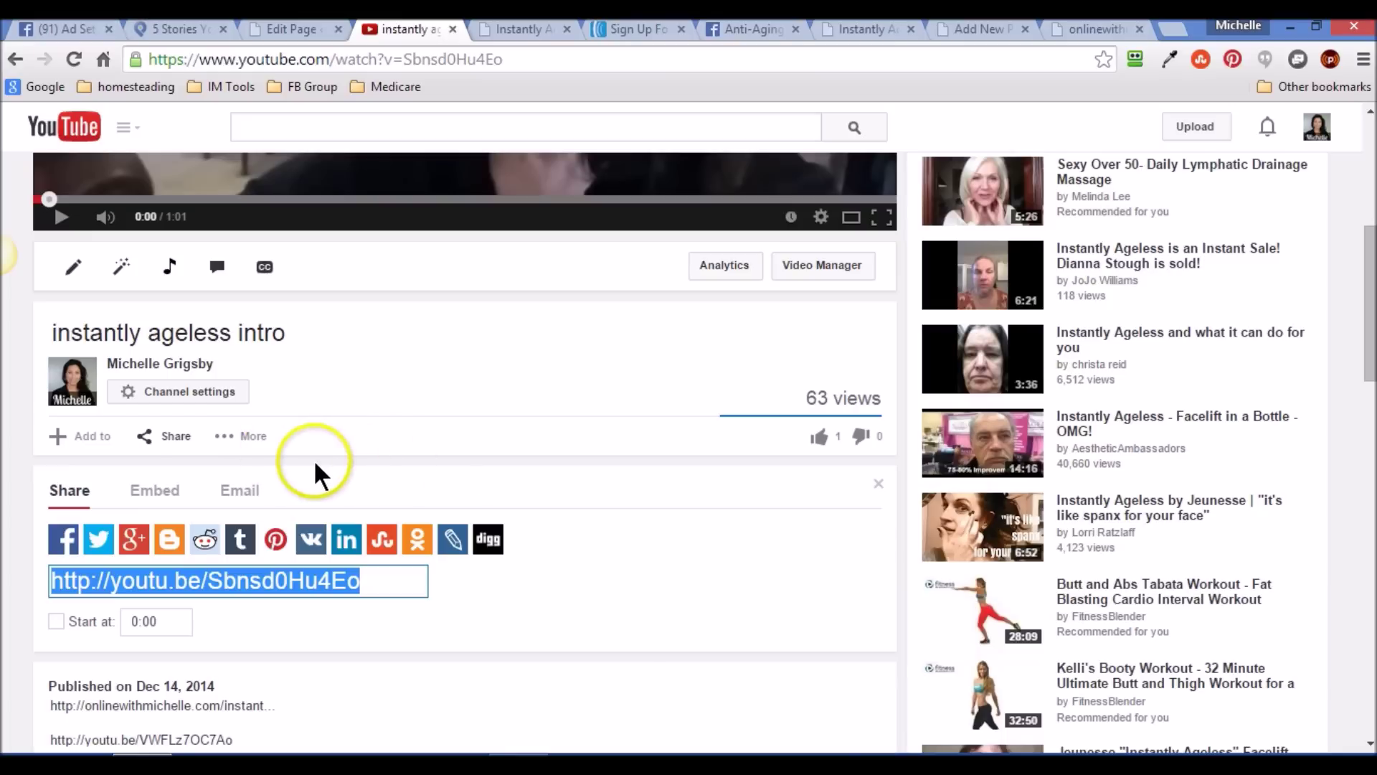
{"action": "left_click", "coordinate": [159, 494]}
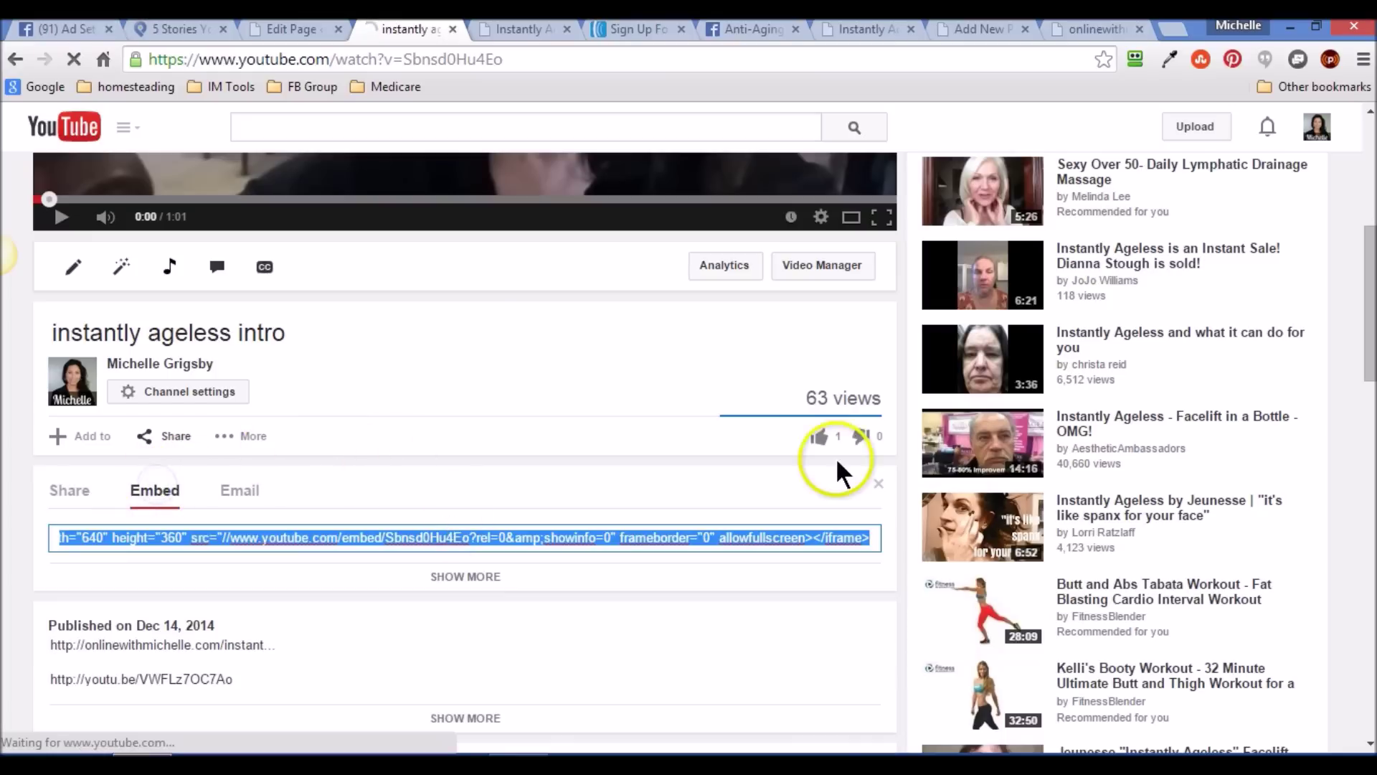
{"action": "left_click", "coordinate": [495, 576]}
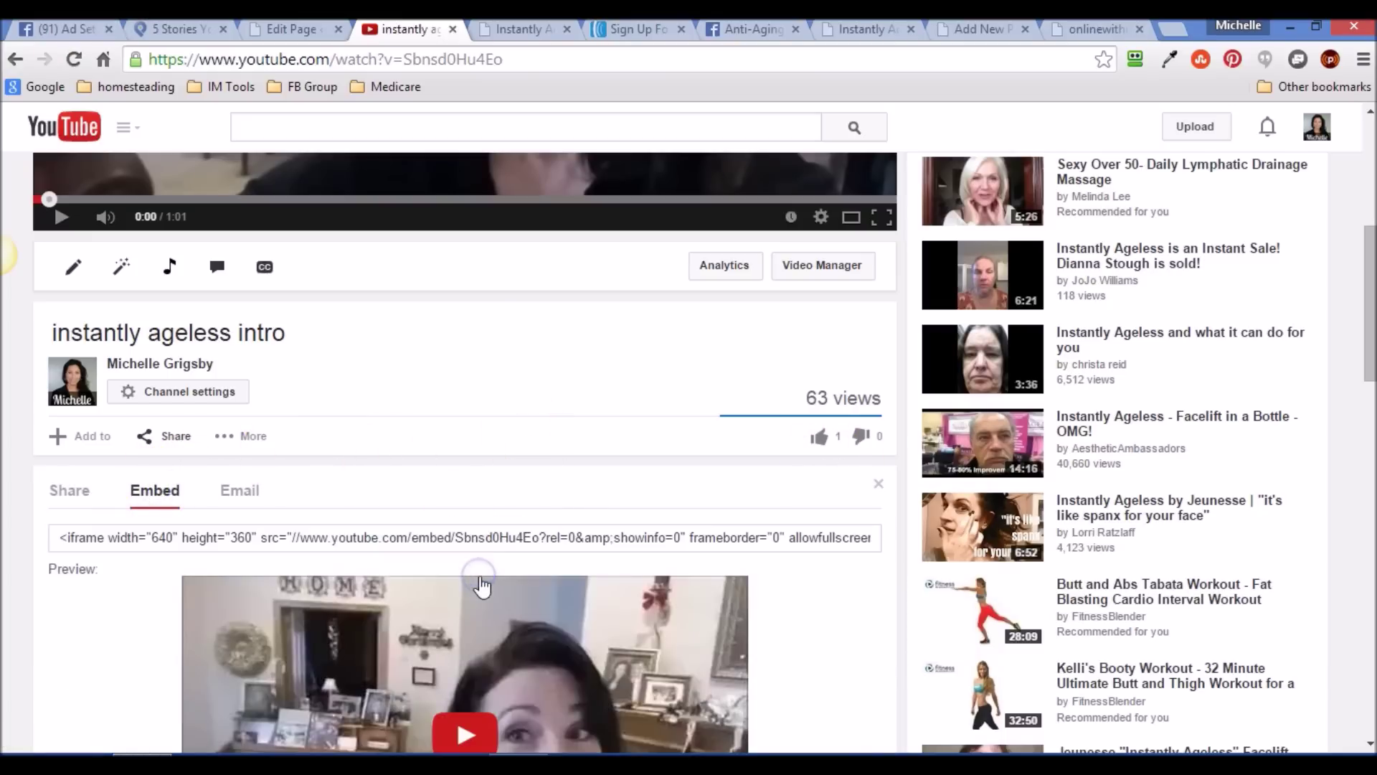
Set the embedded video size to 560 × 315 and copy the embed code.
{"action": "scroll", "coordinate": [1371, 286], "scroll_direction": "down", "scroll_amount": 6}
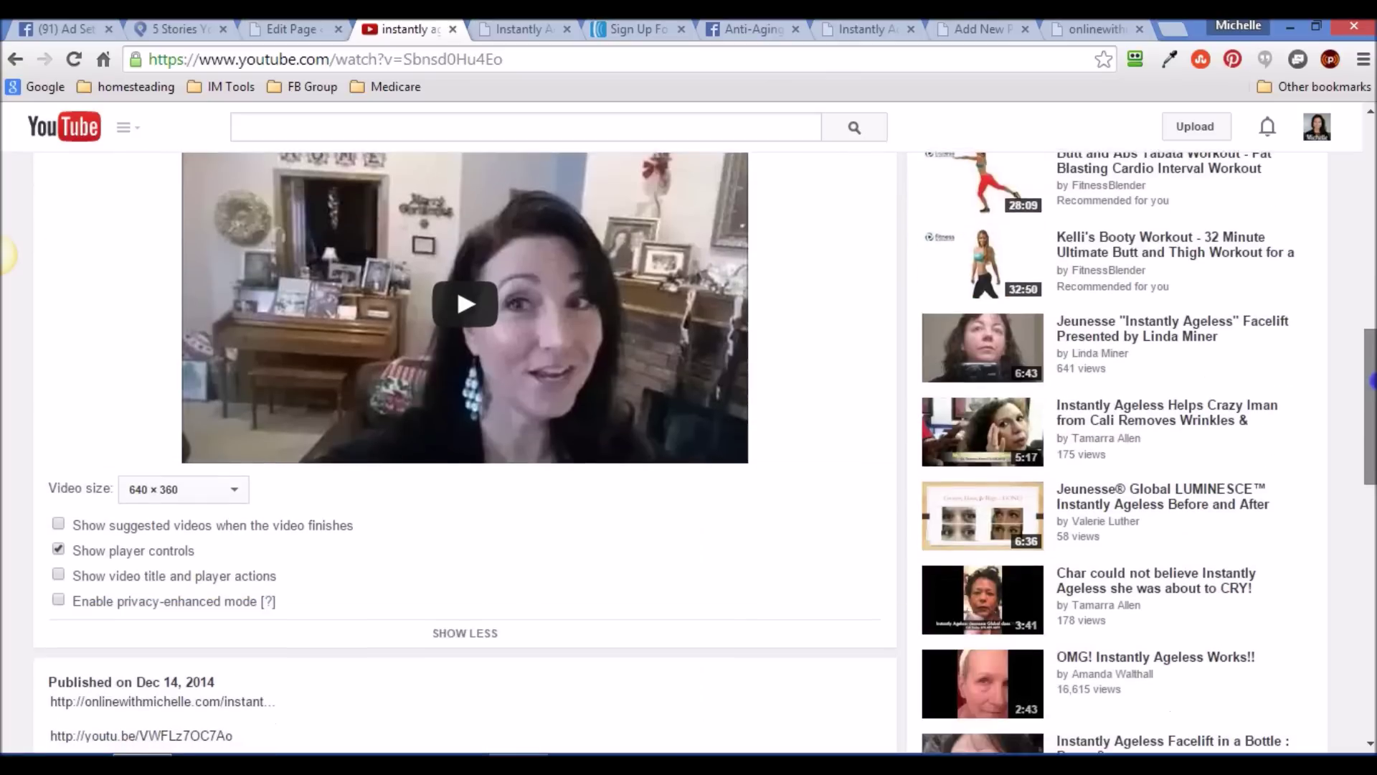
{"action": "left_click", "coordinate": [240, 487]}
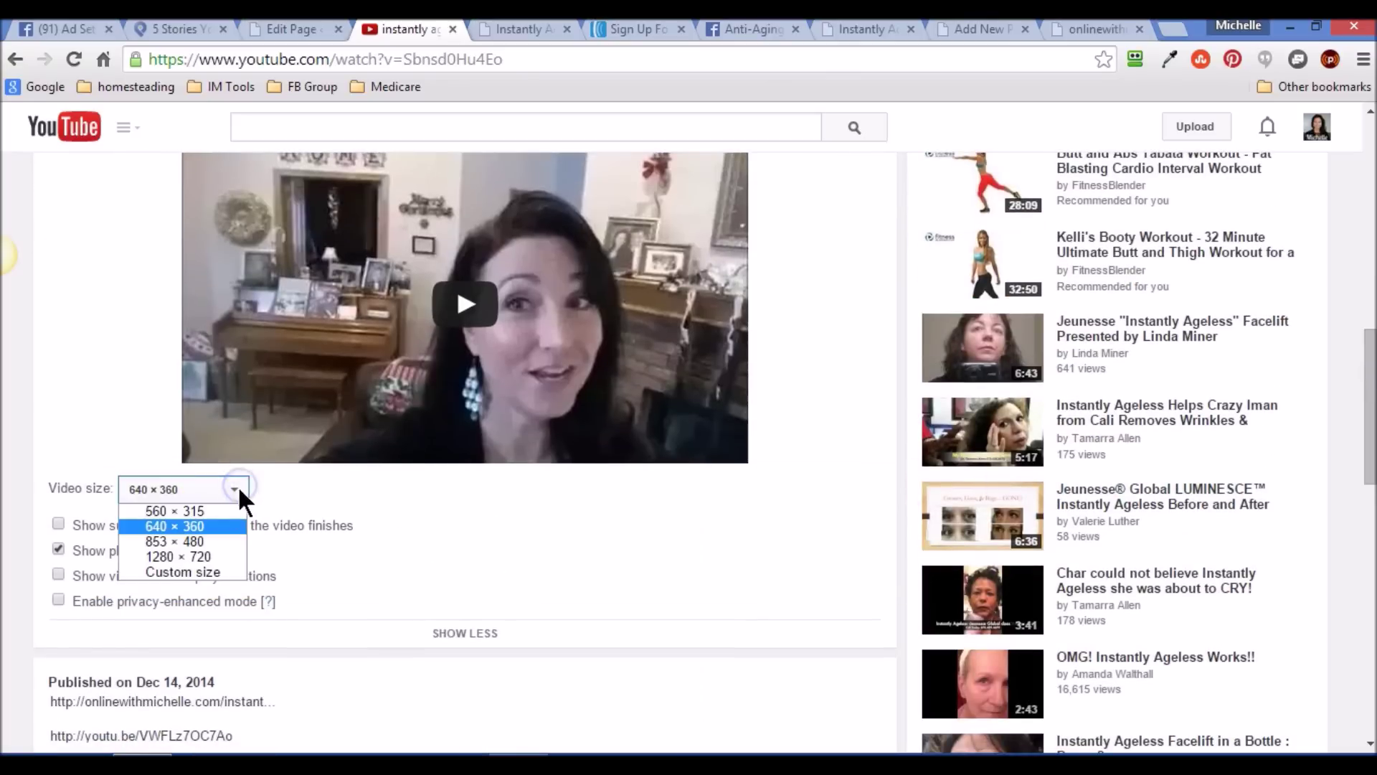
{"action": "left_click", "coordinate": [201, 510]}
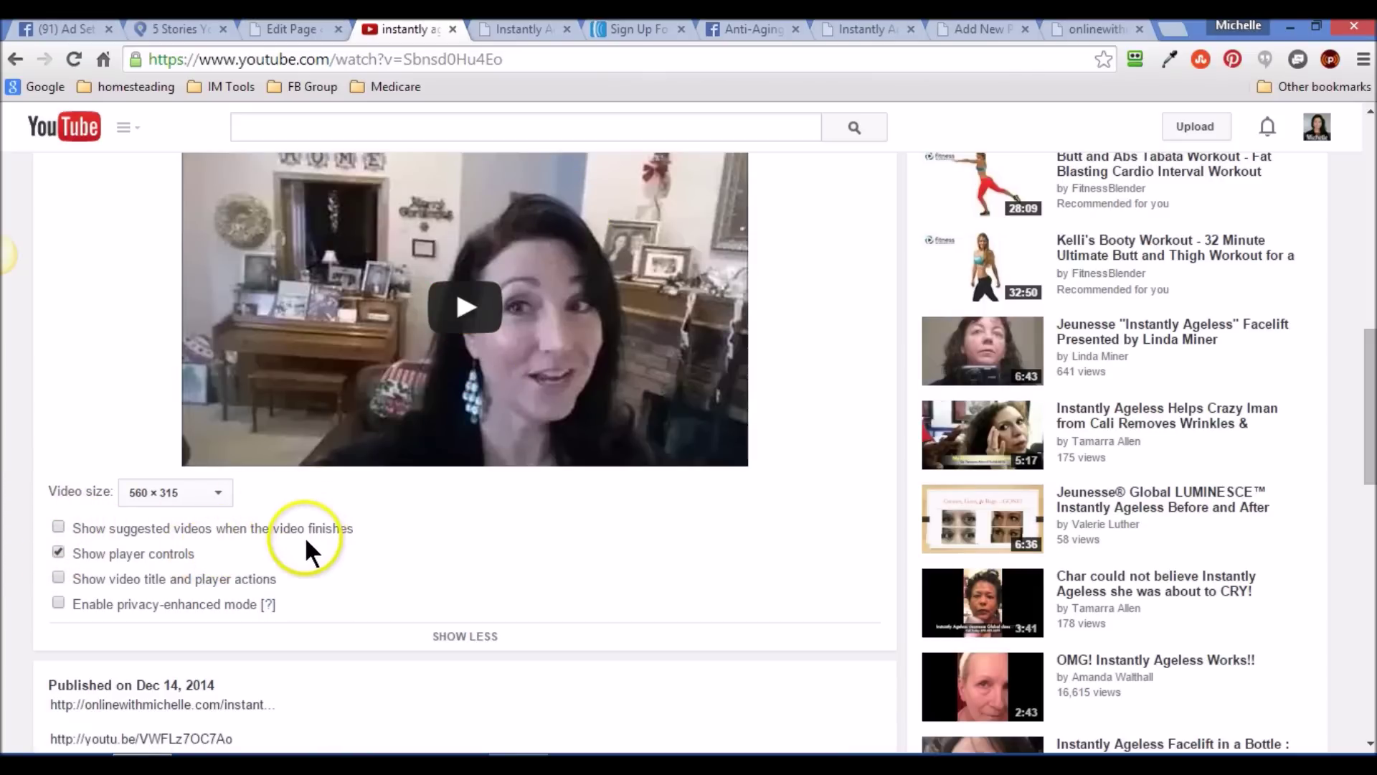
{"action": "left_click_drag", "start_coordinate": [1368, 355], "coordinate": [1371, 314]}
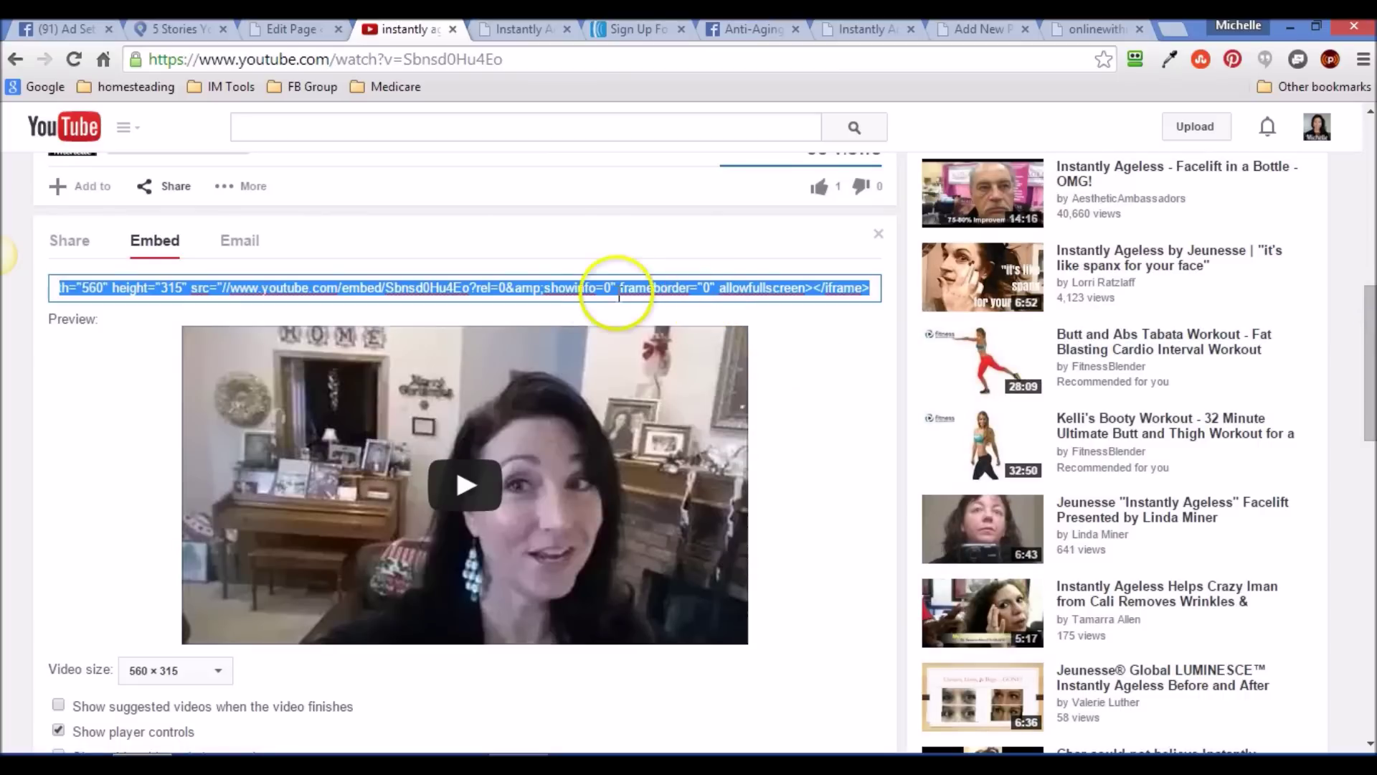
{"action": "right_click", "coordinate": [596, 285]}
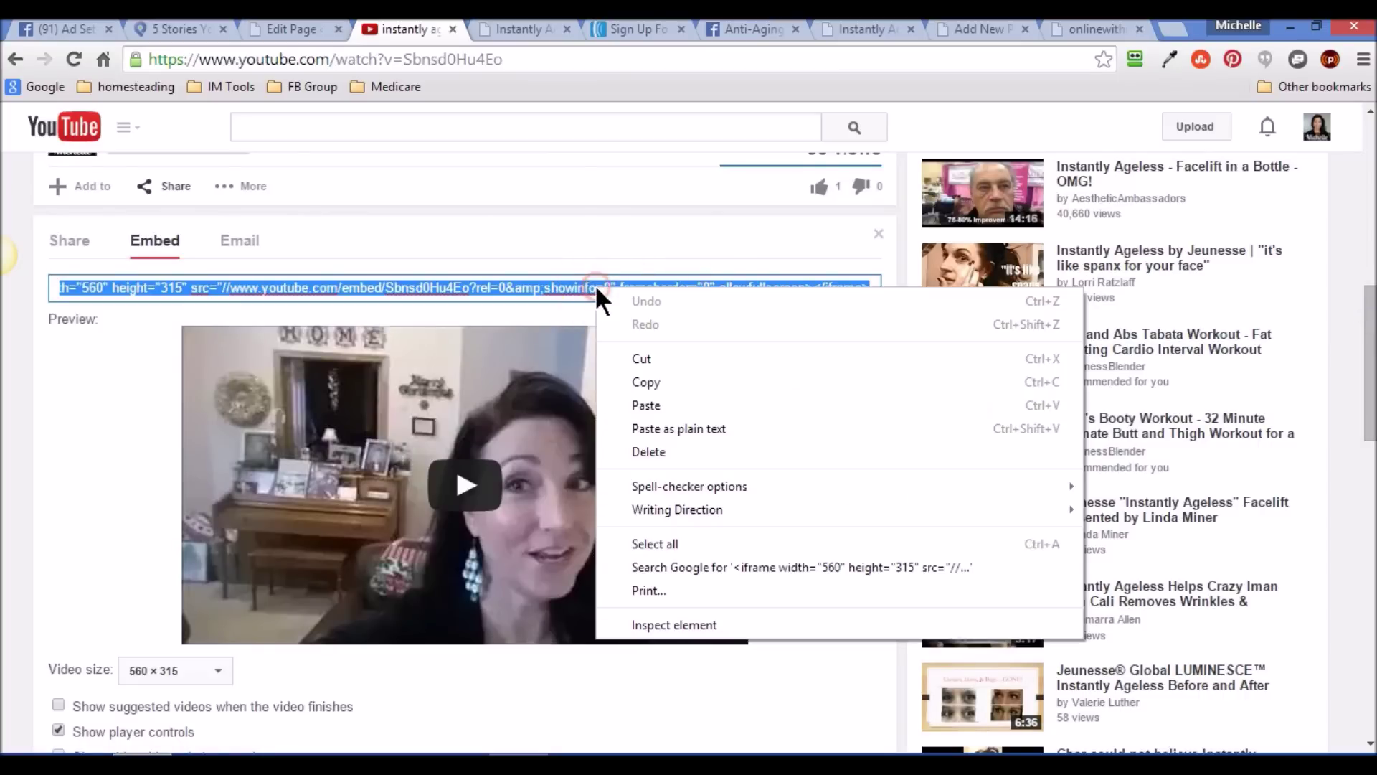
{"action": "left_click", "coordinate": [636, 382]}
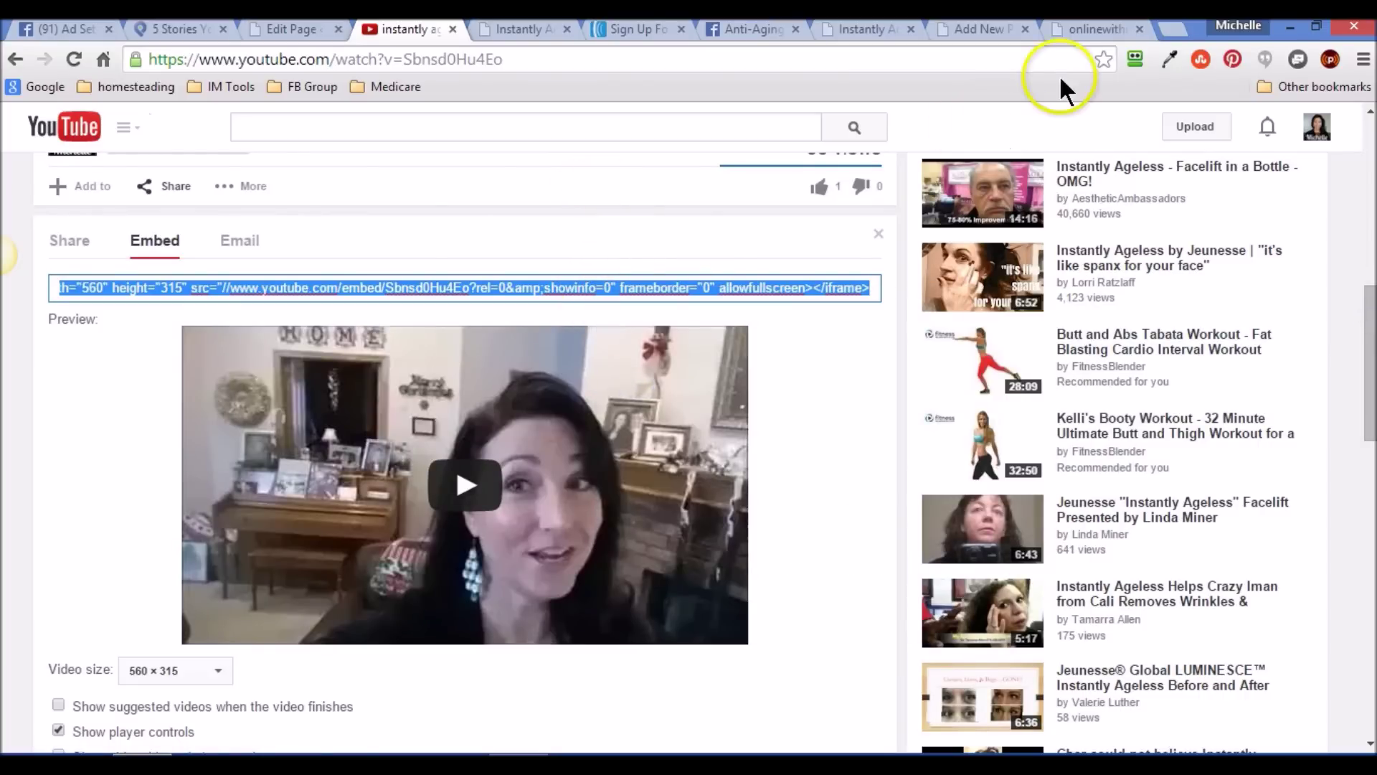
Return to the new page's editor and enter the placeholder text "xxxxxxxx" in the page body.
{"action": "left_click", "coordinate": [1067, 30]}
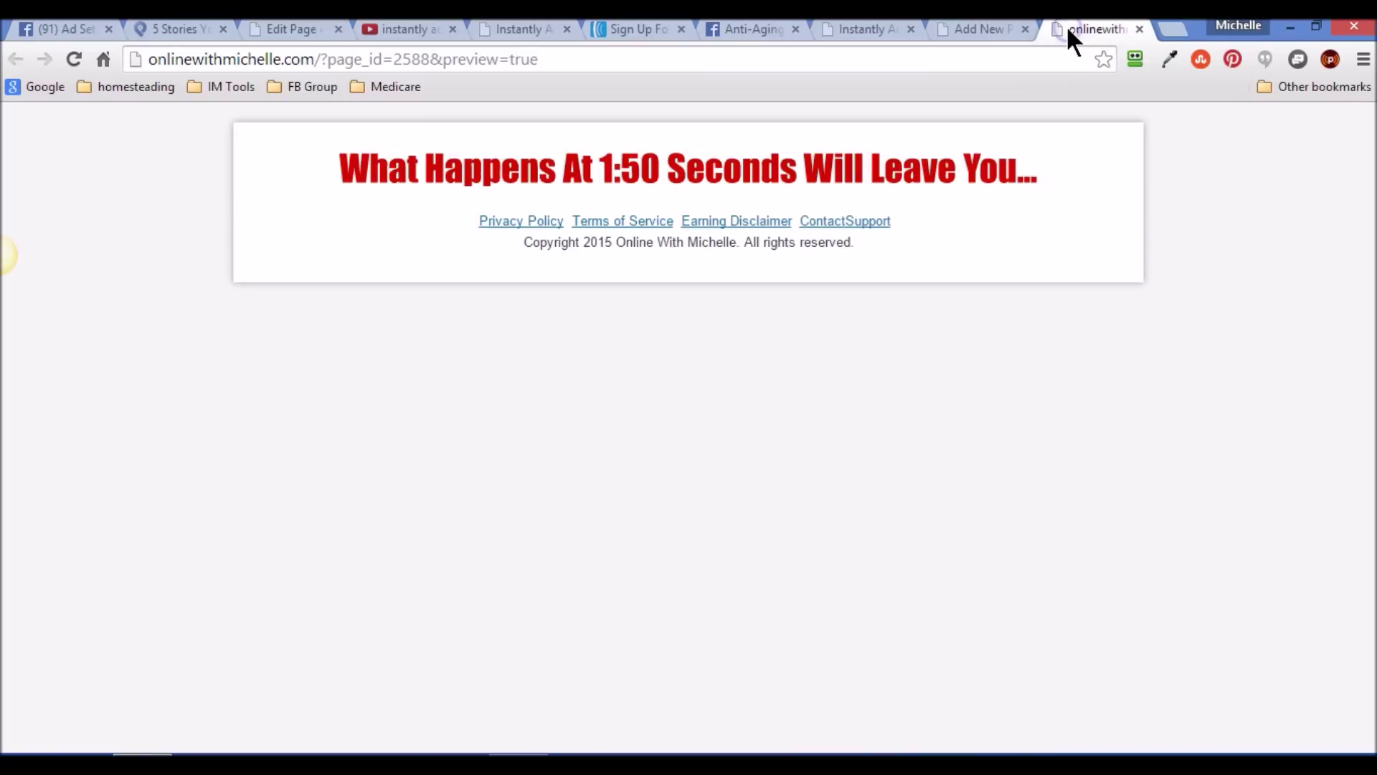
{"action": "left_click", "coordinate": [984, 30]}
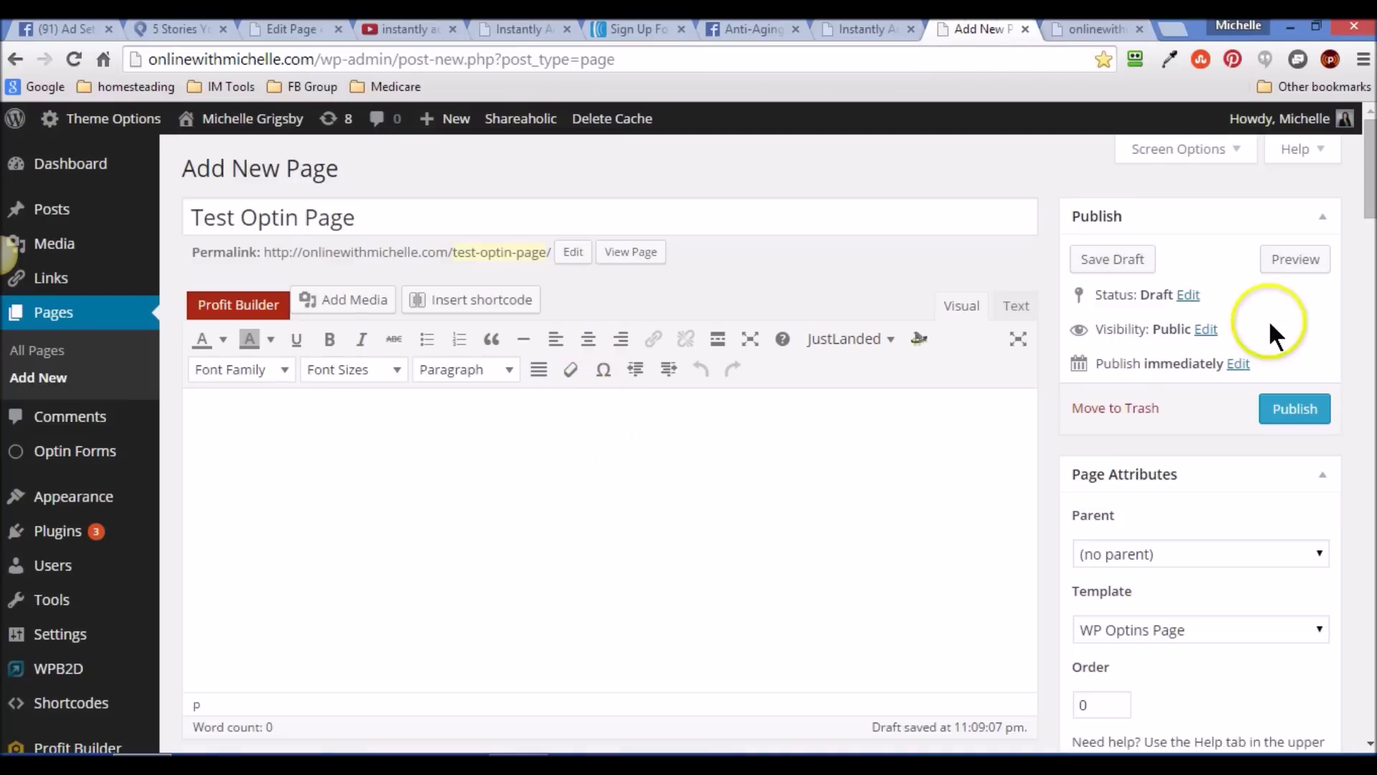
{"action": "left_click", "coordinate": [619, 412]}
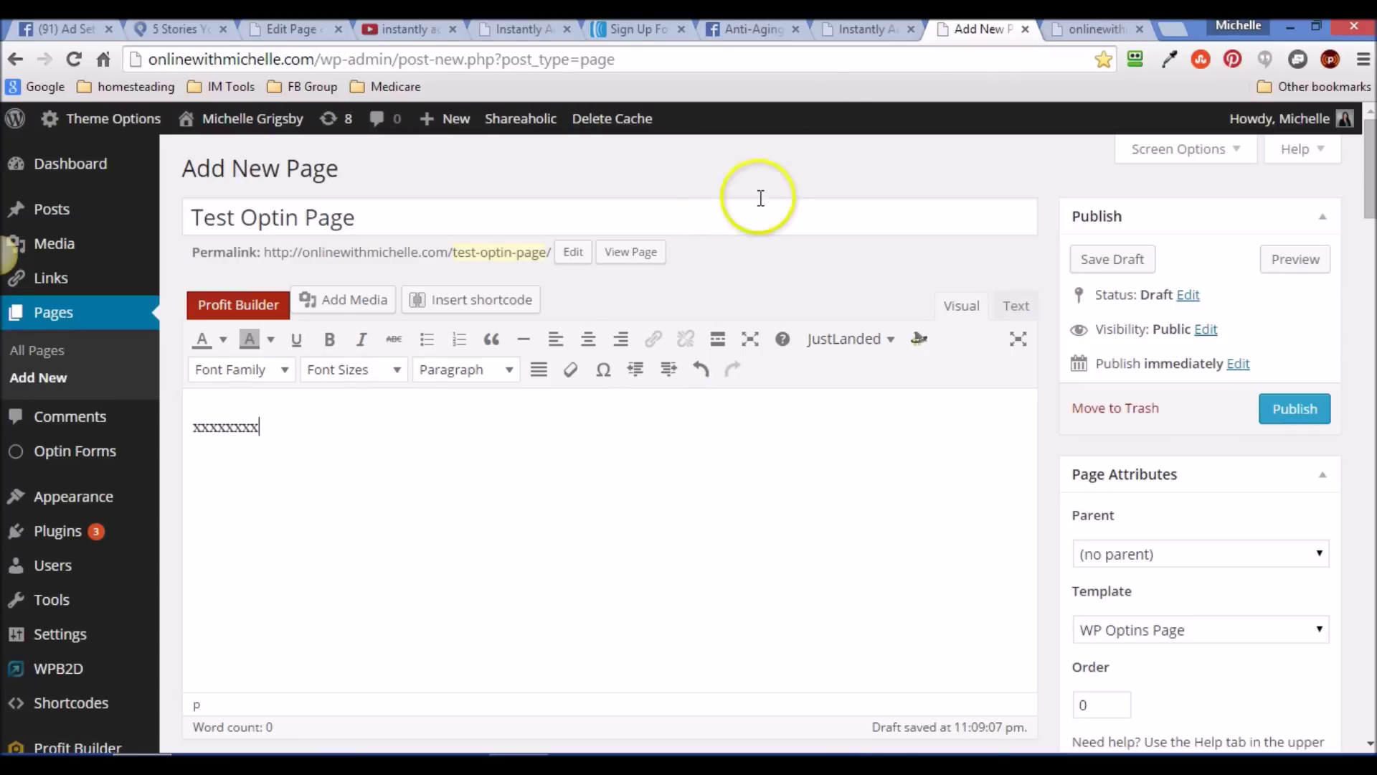
Copy the introduction sentence and "Our Latest Launch Product!" from the finished Instantly Ageless page and paste them below the placeholder.
{"action": "left_click", "coordinate": [858, 28]}
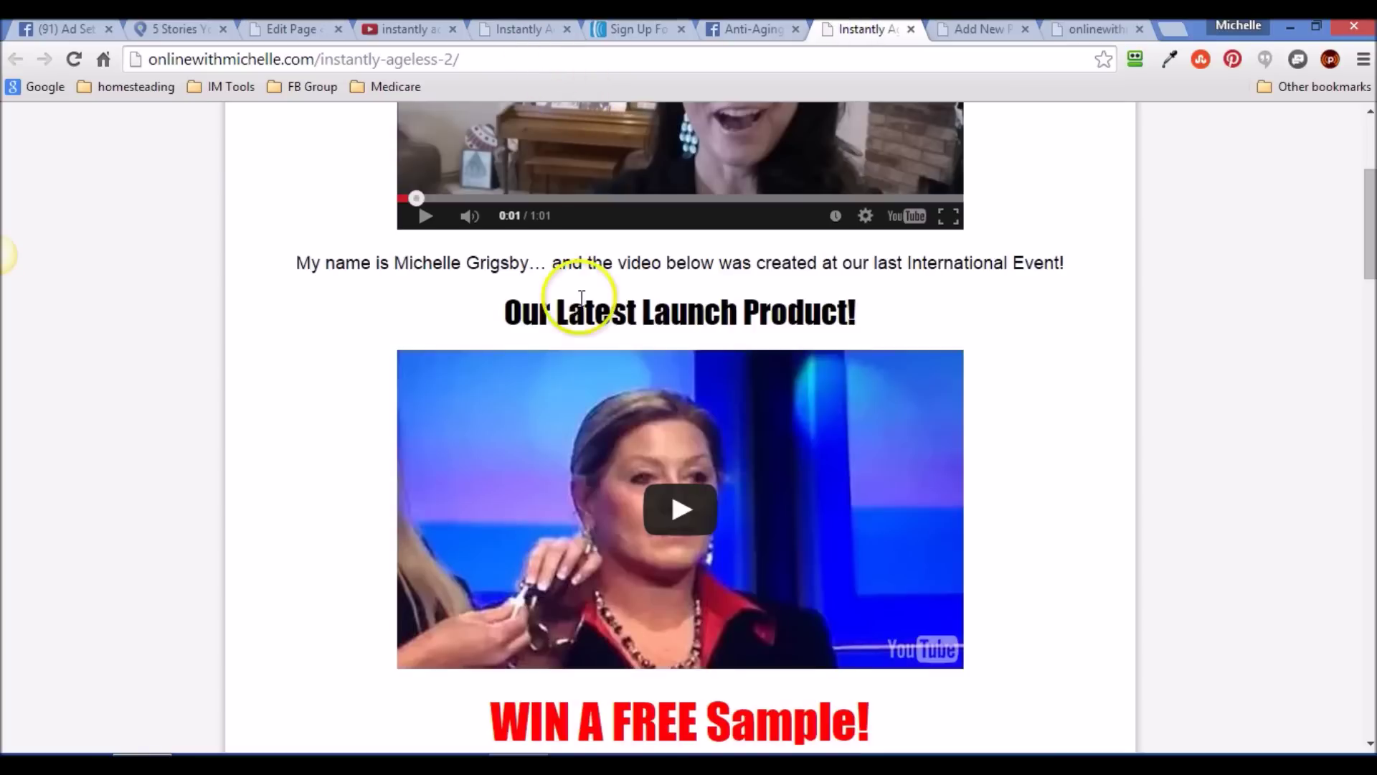
{"action": "left_click_drag", "start_coordinate": [294, 263], "coordinate": [1067, 304]}
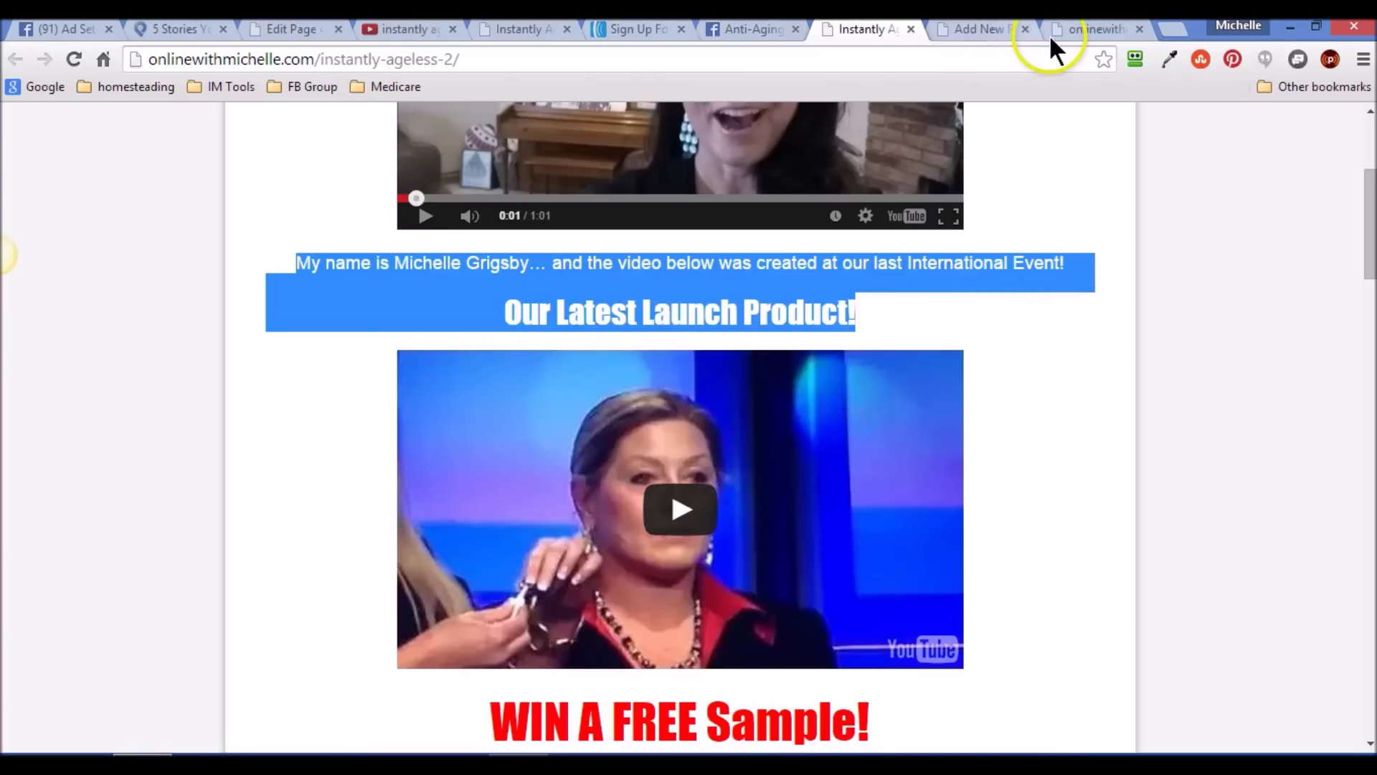
{"action": "left_click", "coordinate": [1086, 29]}
{"action": "left_click", "coordinate": [973, 28]}
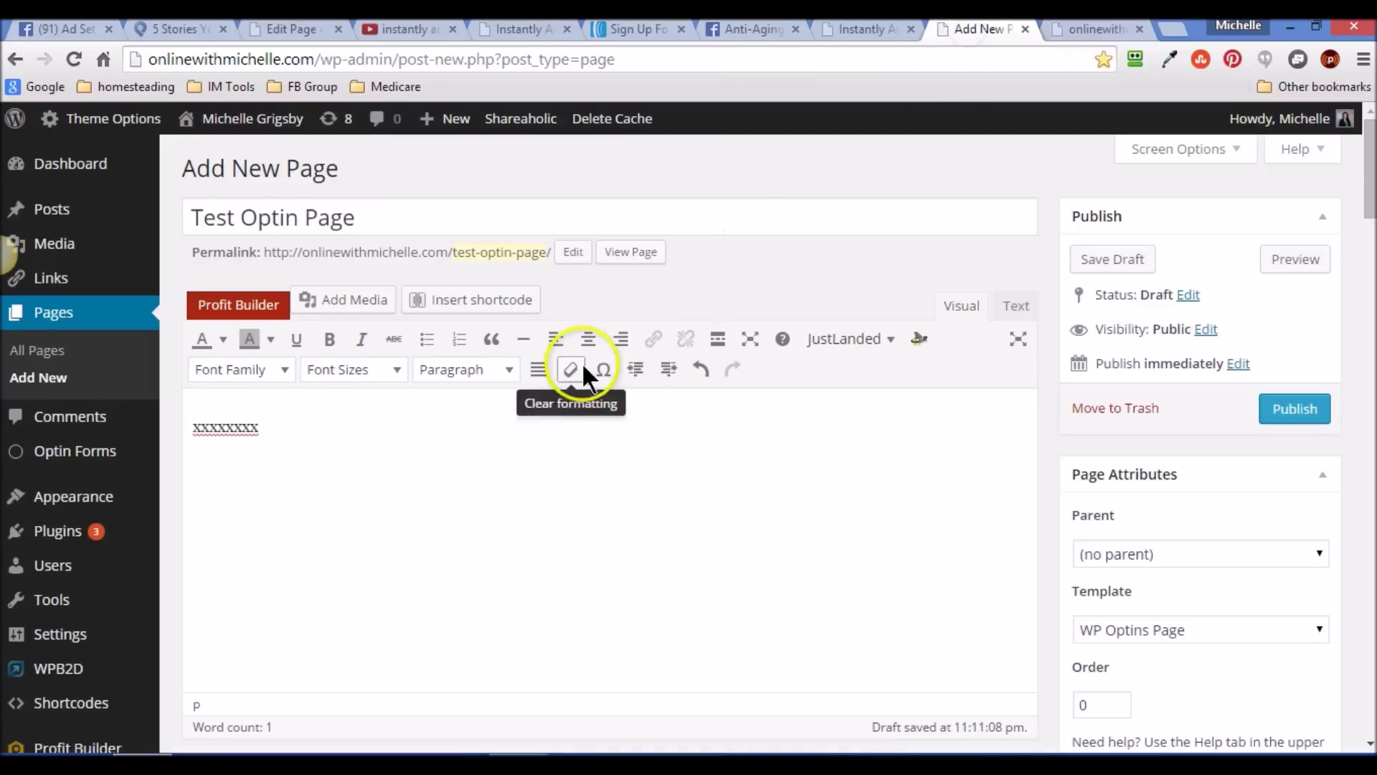
{"action": "left_click", "coordinate": [249, 466]}
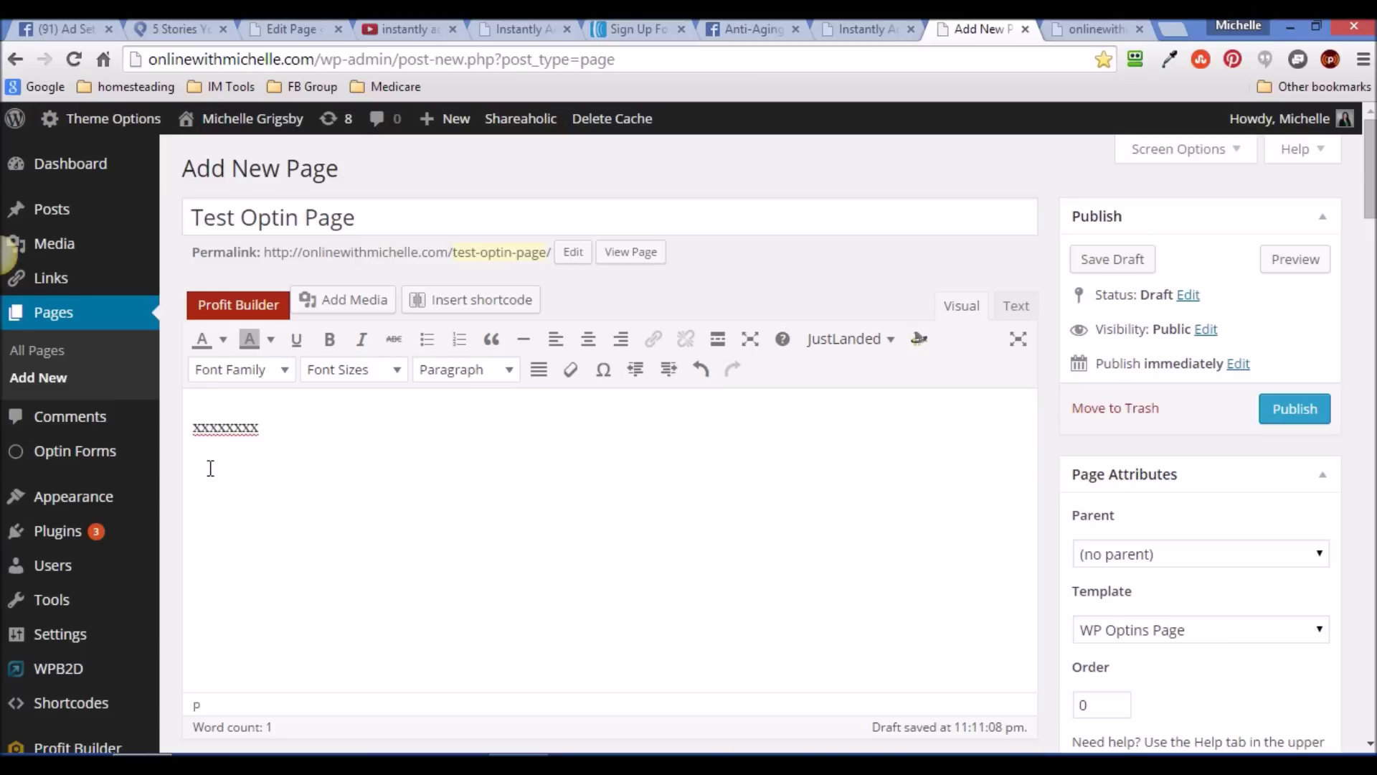
{"action": "key", "text": "ctrl+v"}
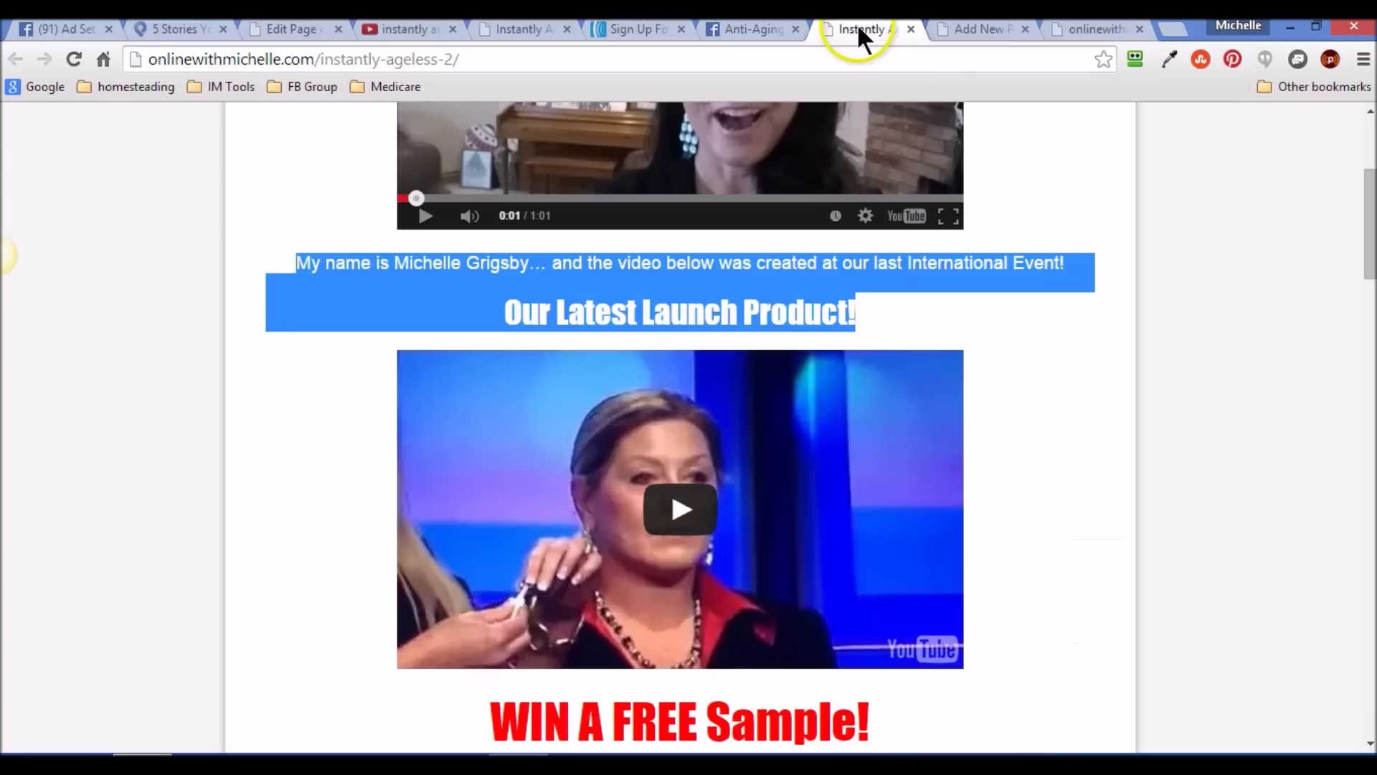
Compare with the finished page and center the introduction sentence and "Our Latest Launch Product!" in the new page's body.
{"action": "left_click", "coordinate": [861, 30]}
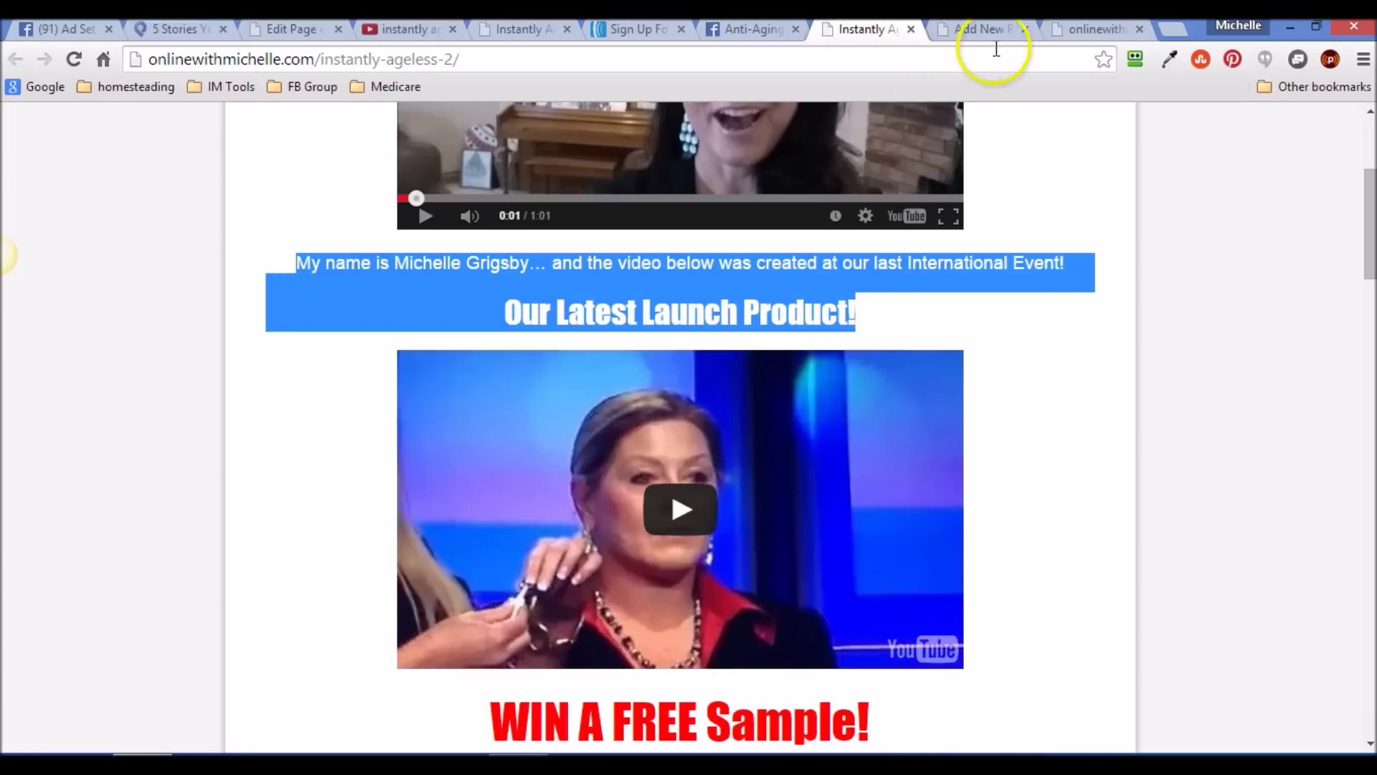
{"action": "left_click", "coordinate": [985, 29]}
{"action": "left_click_drag", "start_coordinate": [409, 517], "coordinate": [188, 468]}
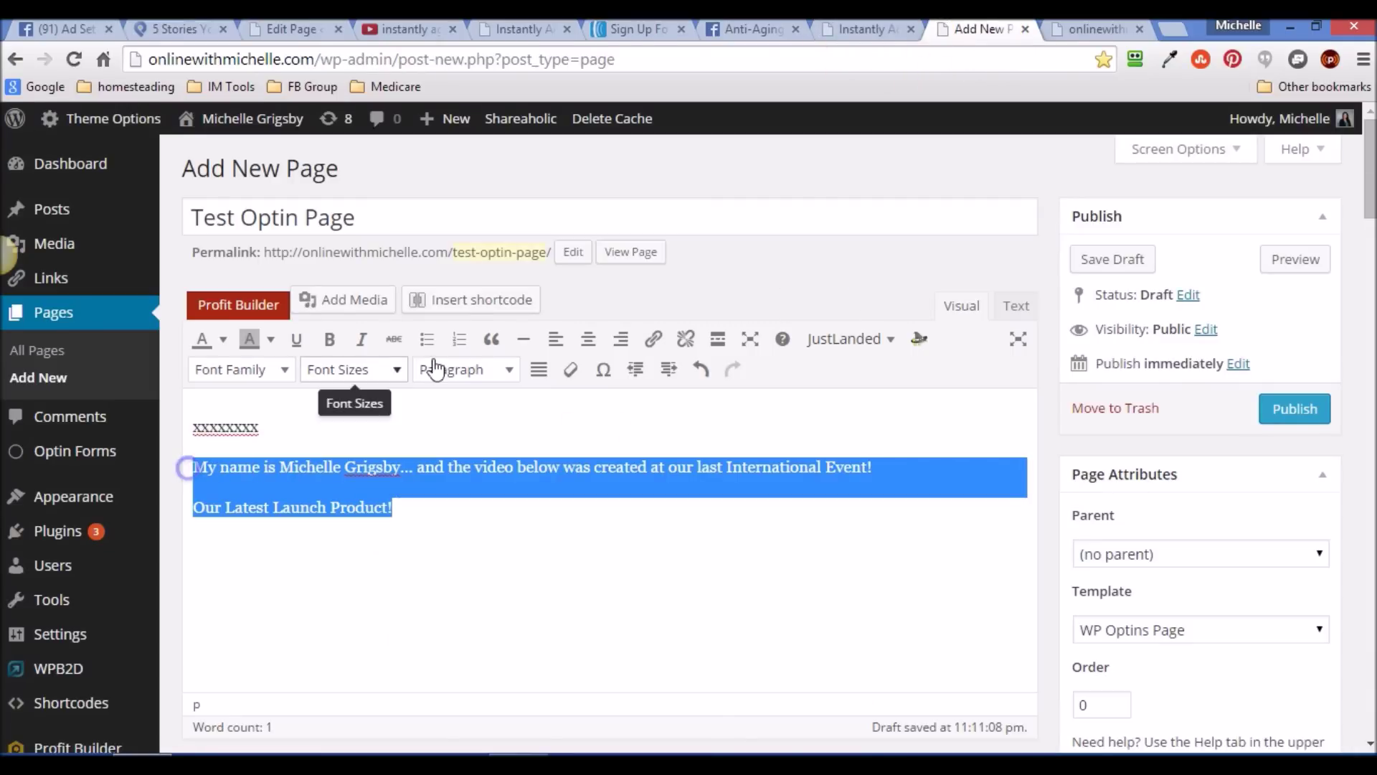
{"action": "left_click", "coordinate": [588, 339]}
{"action": "left_click", "coordinate": [692, 513]}
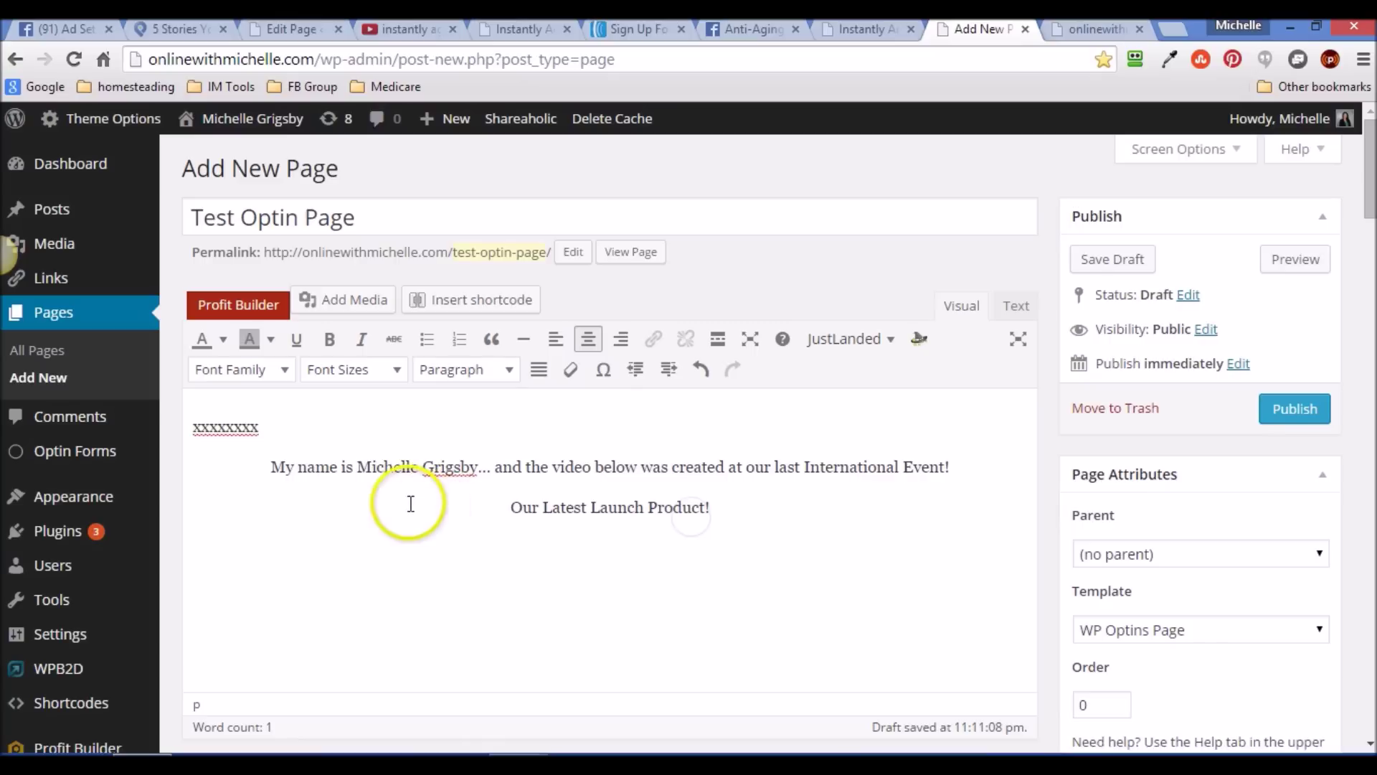
Replace the "xxxxxxxx" placeholder in the page's HTML source with the copied YouTube embed code.
{"action": "left_click", "coordinate": [204, 419]}
{"action": "left_click_drag", "start_coordinate": [203, 419], "coordinate": [259, 426]}
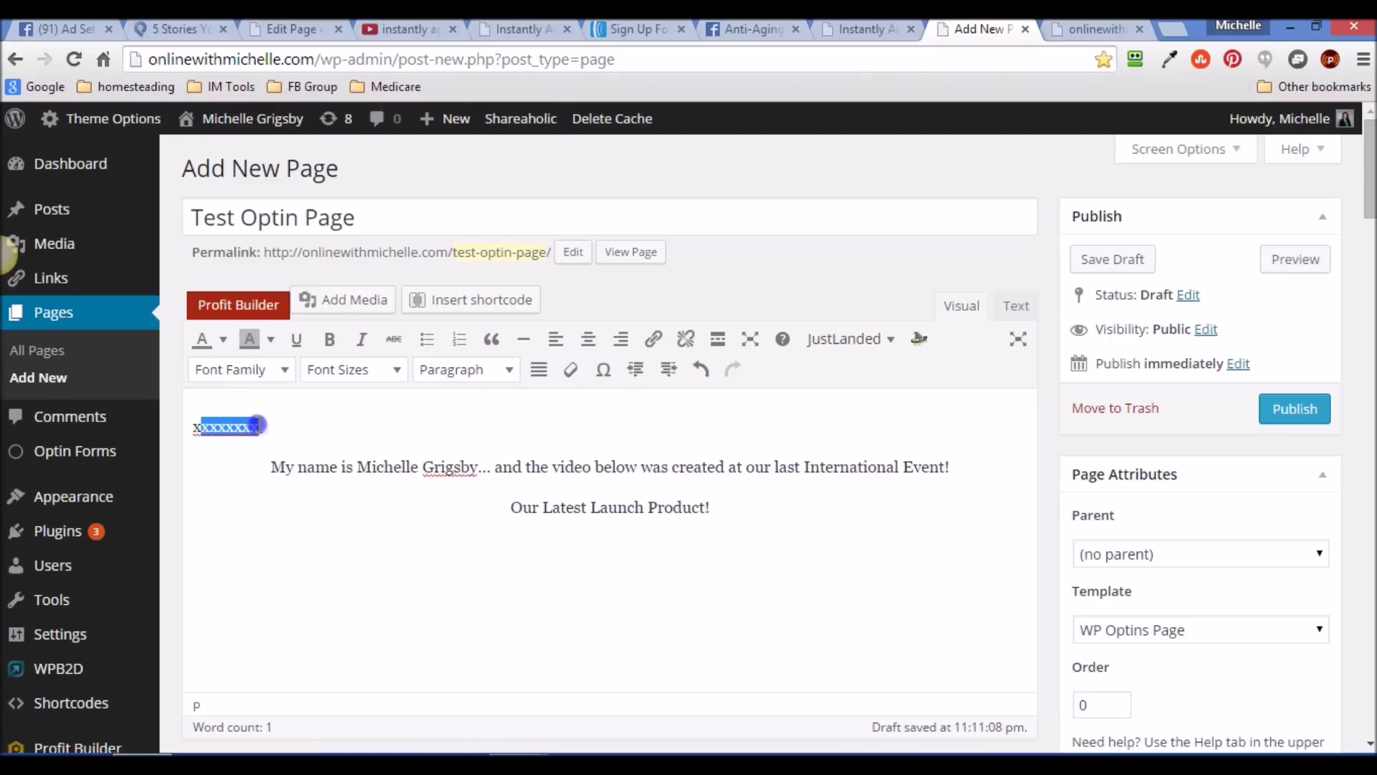
{"action": "left_click", "coordinate": [1011, 310]}
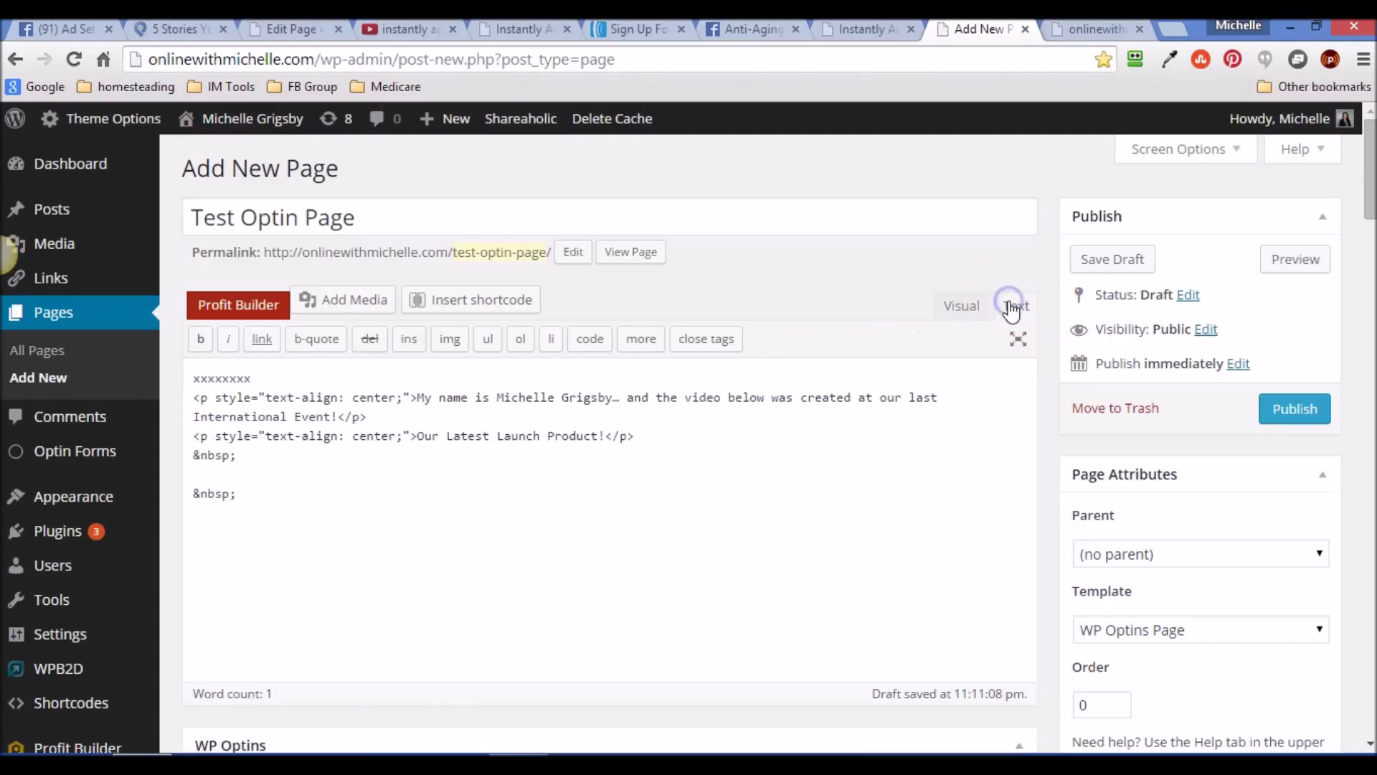
{"action": "left_click_drag", "start_coordinate": [261, 373], "coordinate": [192, 376]}
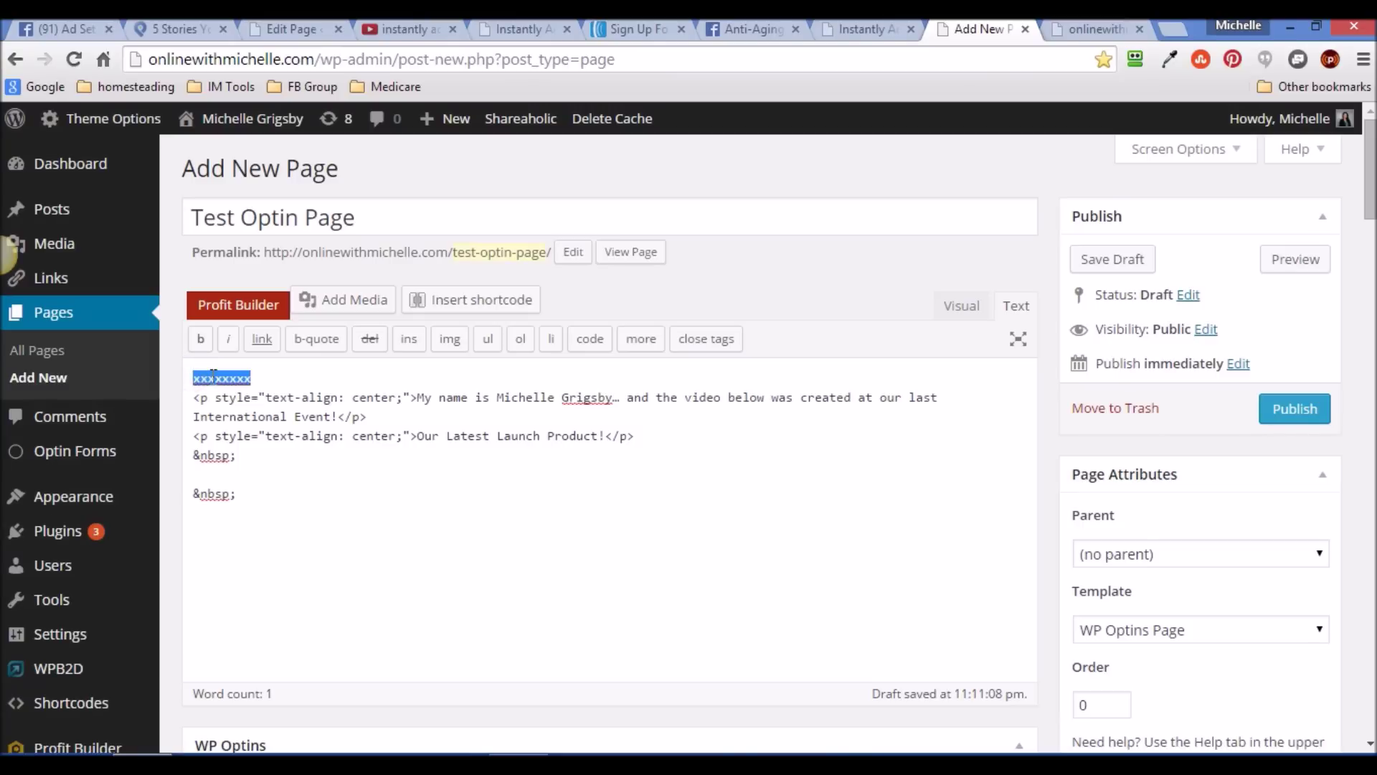
{"action": "right_click", "coordinate": [213, 374]}
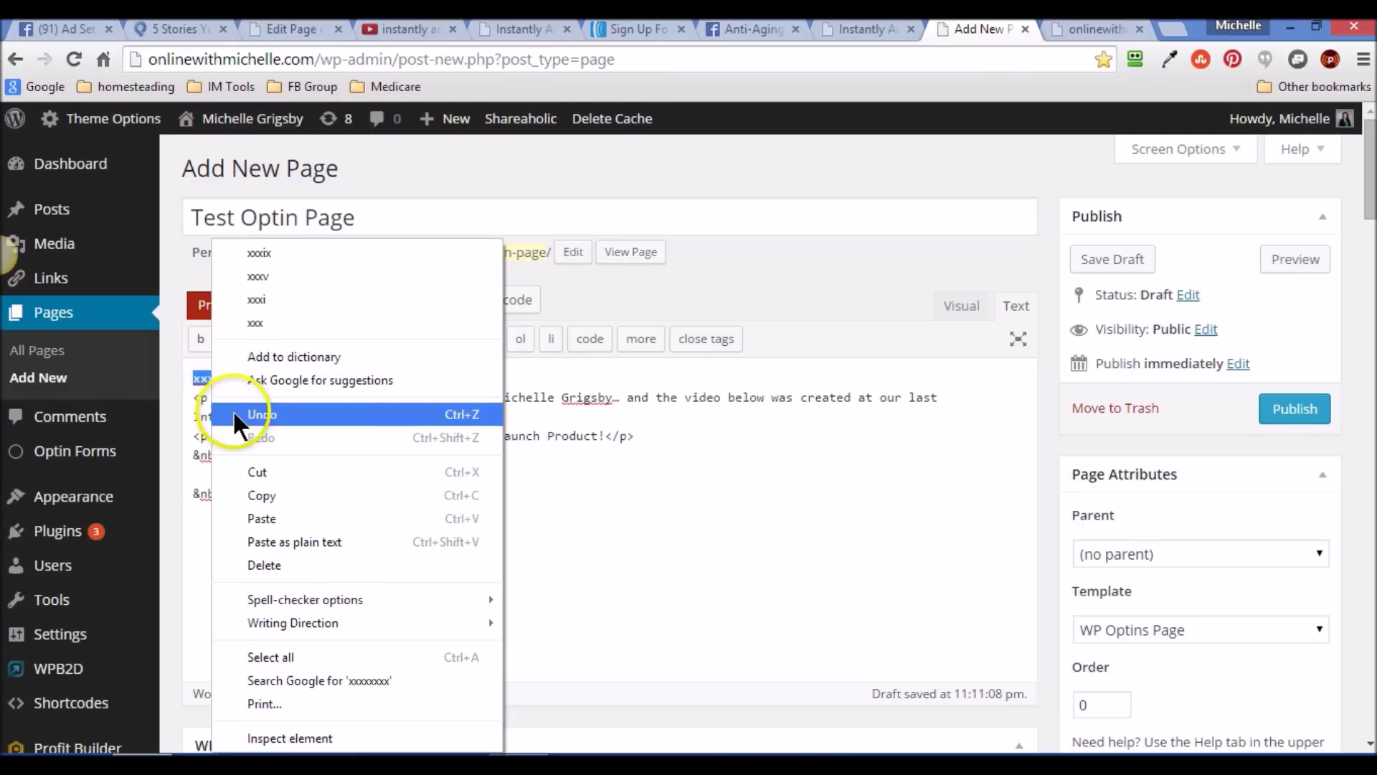
{"action": "left_click", "coordinate": [192, 293]}
{"action": "left_click_drag", "start_coordinate": [252, 386], "coordinate": [181, 381]}
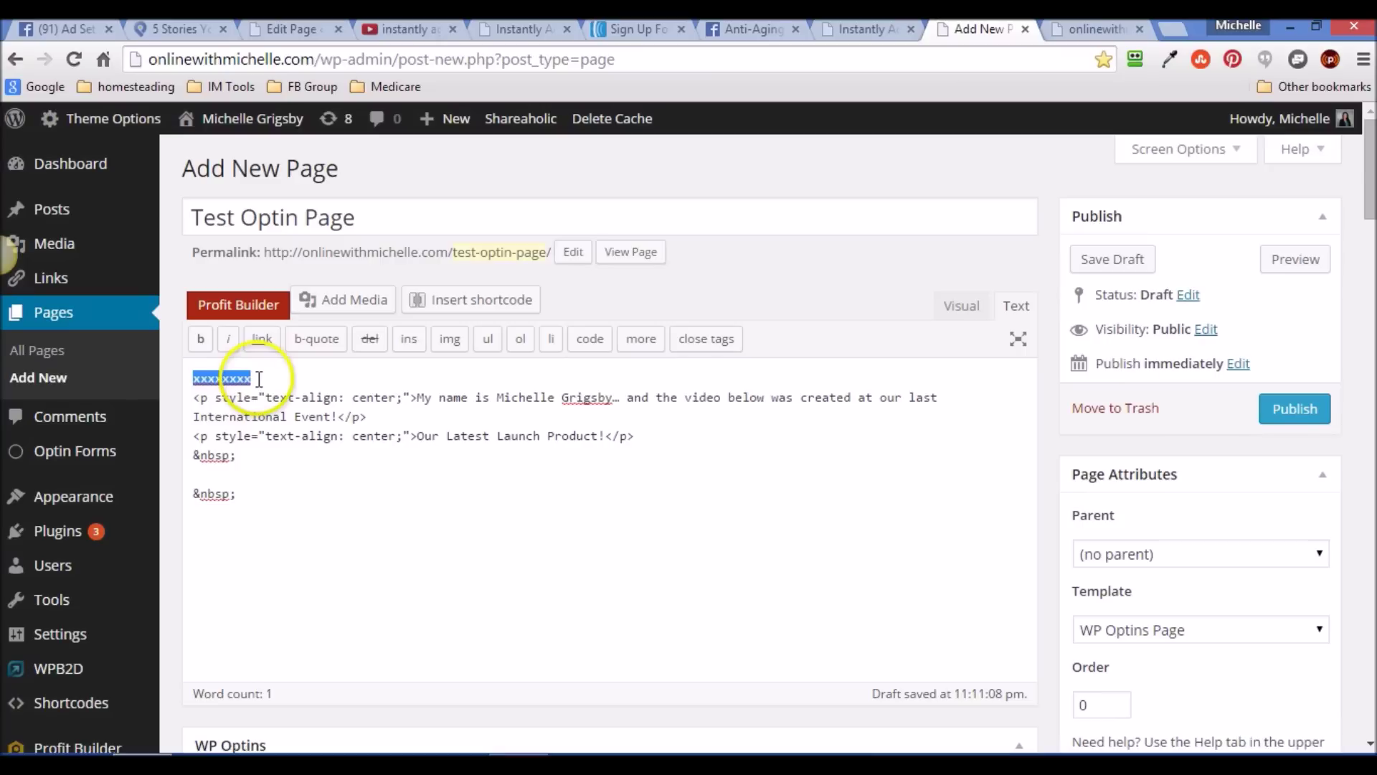
{"action": "left_click_drag", "start_coordinate": [253, 378], "coordinate": [205, 382]}
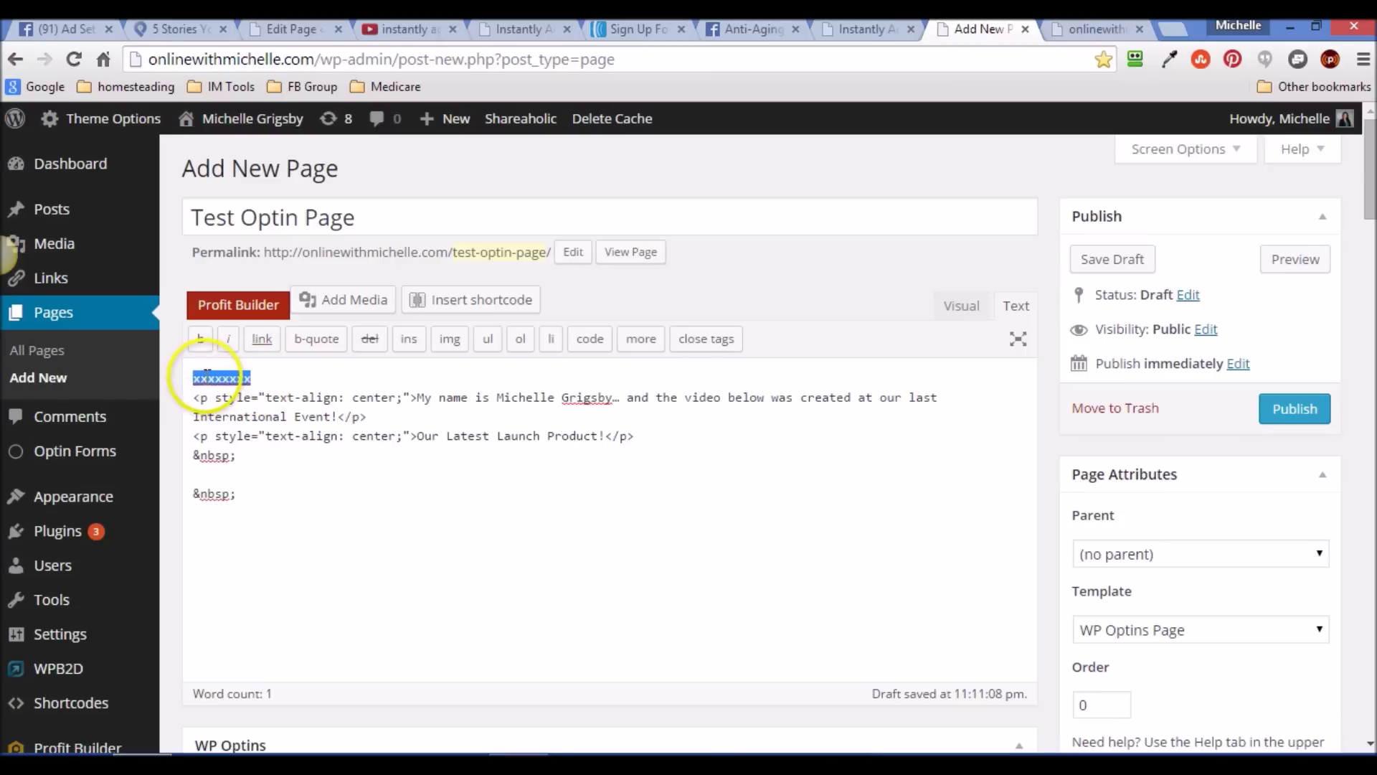
{"action": "right_click", "coordinate": [205, 379]}
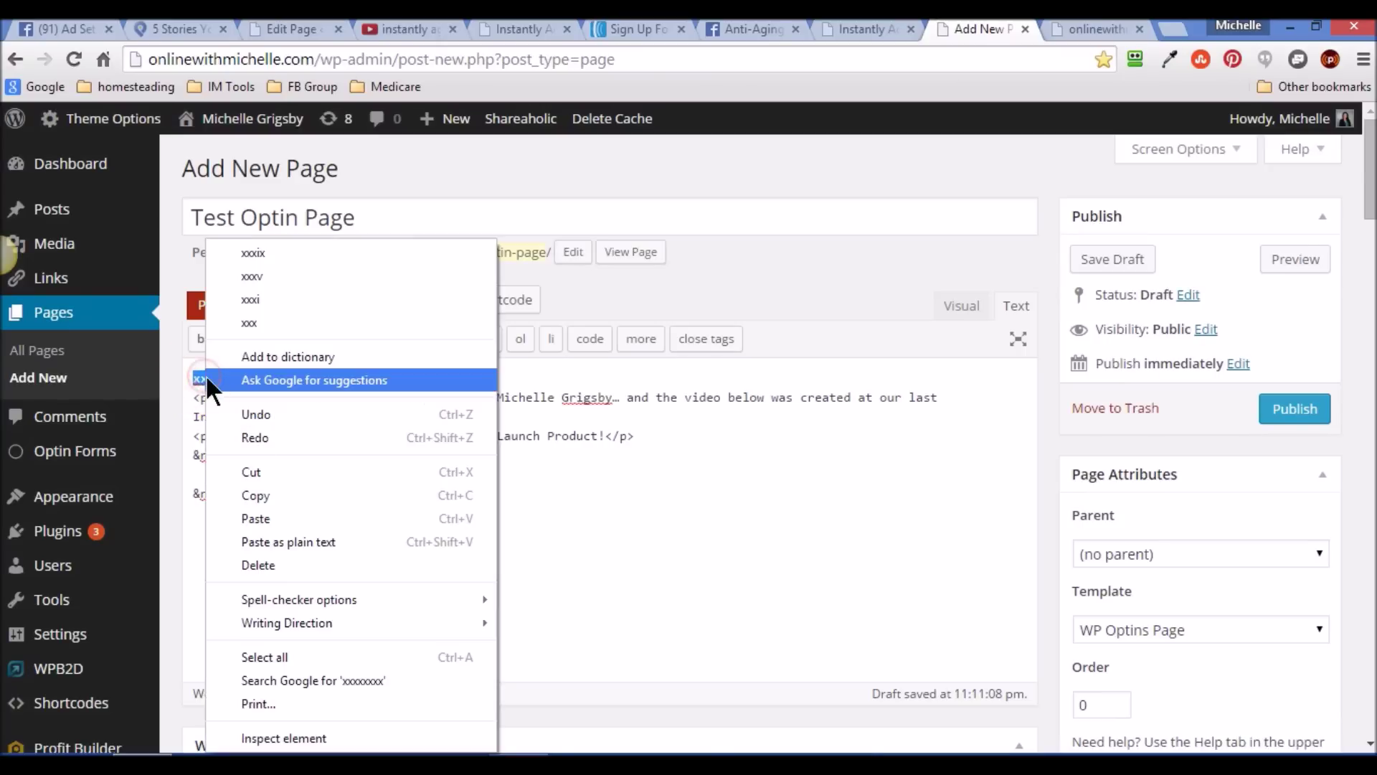
{"action": "left_click", "coordinate": [254, 509]}
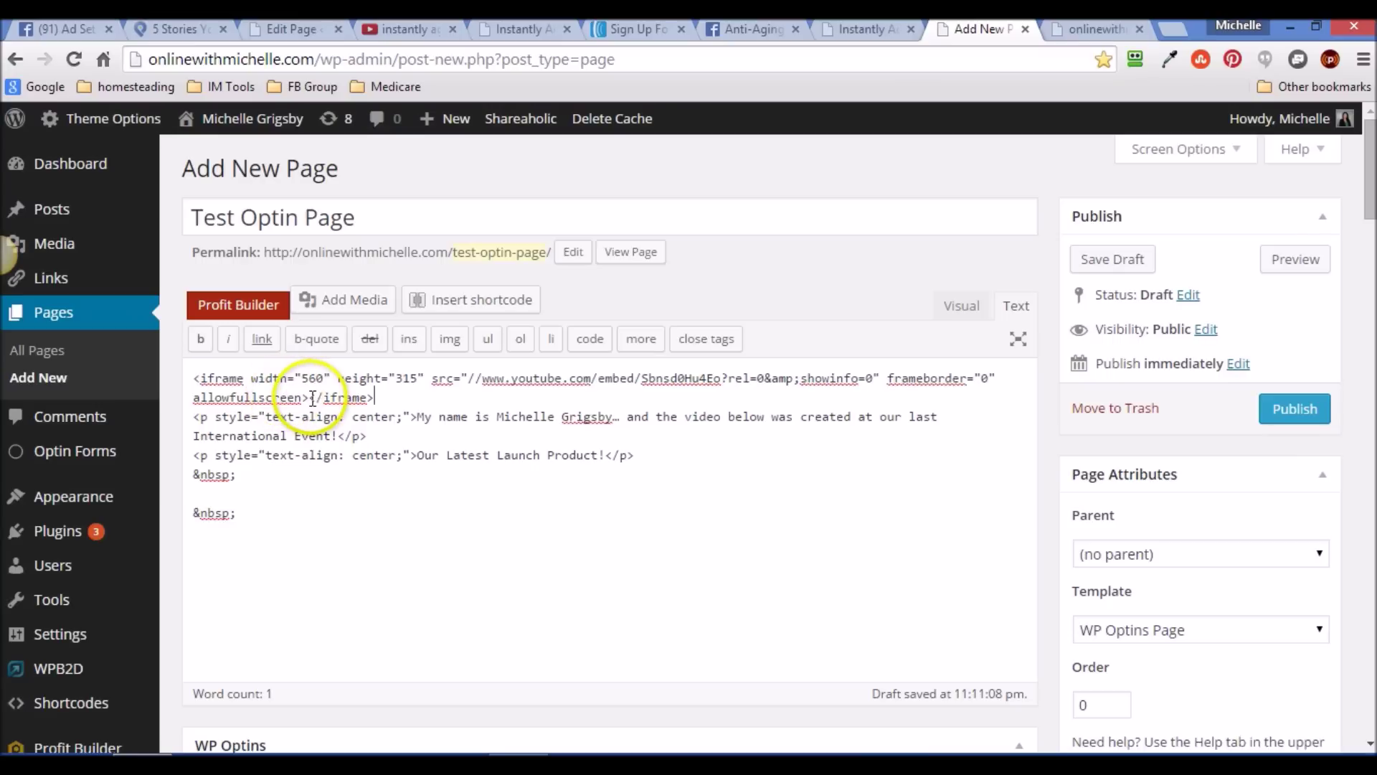
Preview the page to check the embedded video's placement, and return to the editor.
{"action": "left_click", "coordinate": [1276, 262]}
{"action": "left_click", "coordinate": [1084, 27]}
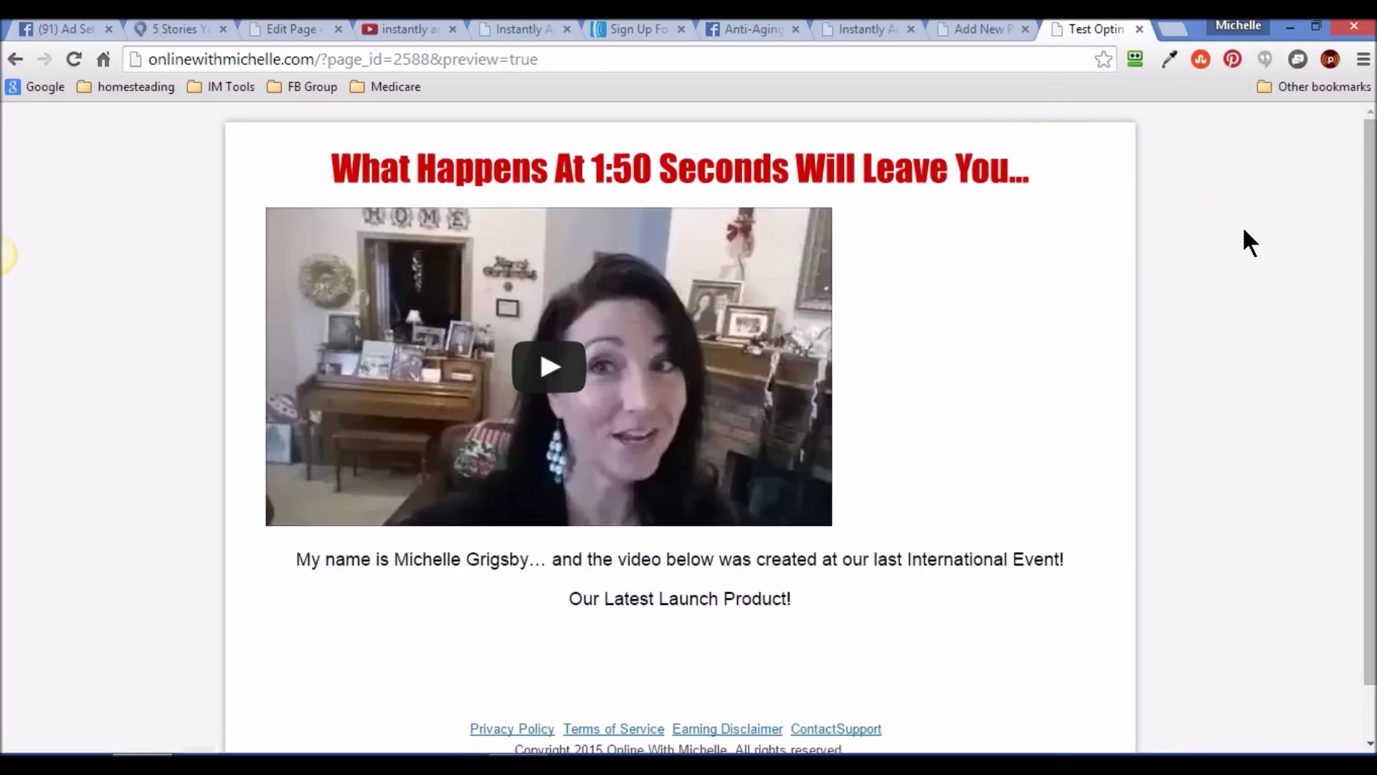
{"action": "left_click", "coordinate": [985, 31]}
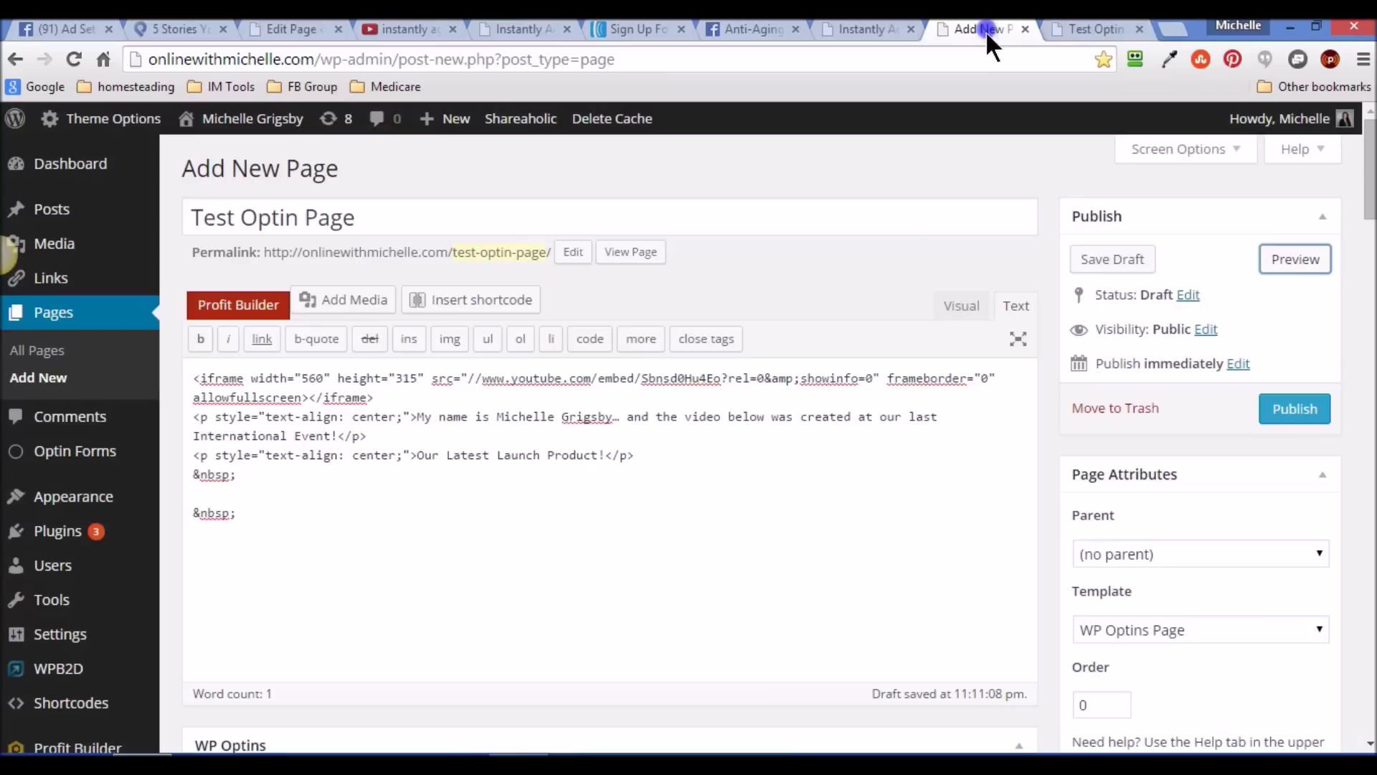
Wrap the video's iframe code in <center> and </center> tags and add a blank line below it.
{"action": "left_click", "coordinate": [195, 378]}
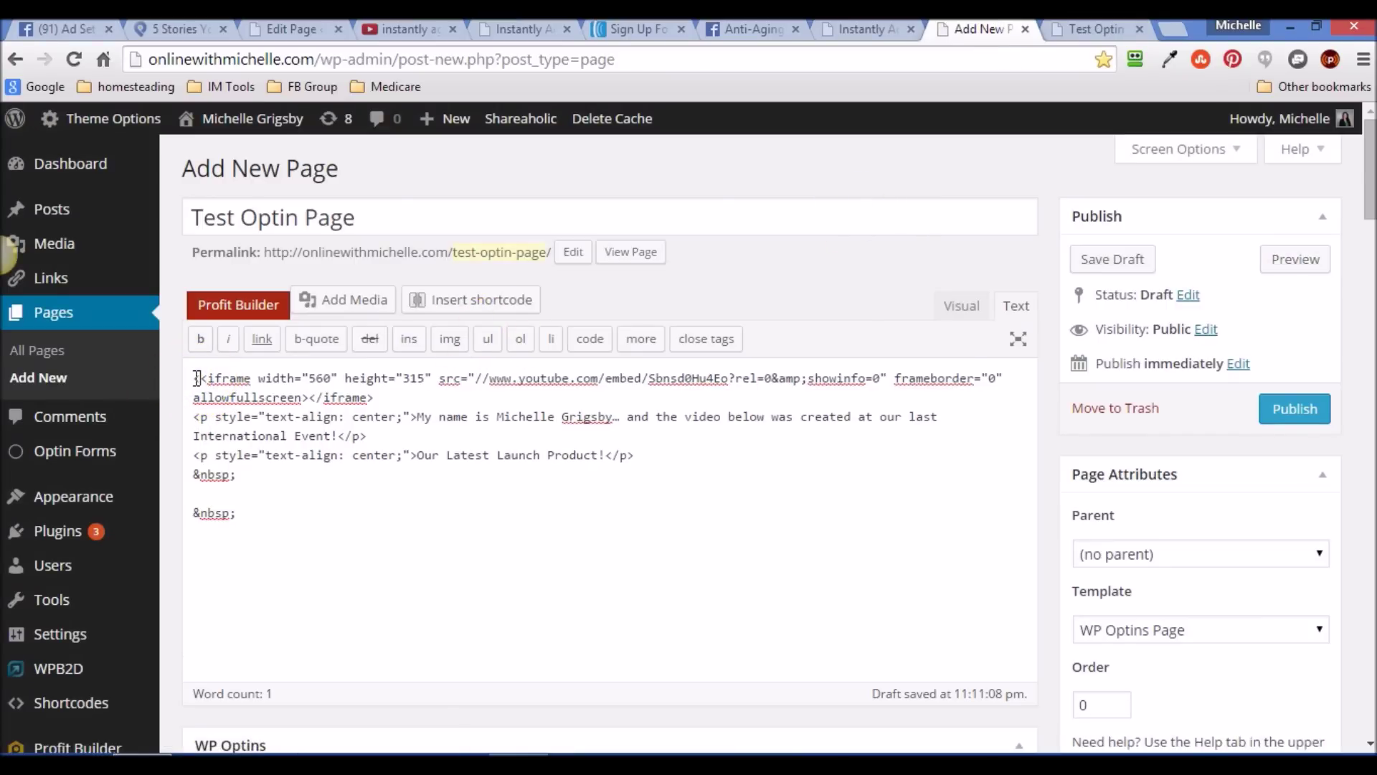
{"action": "type", "text": "center;\""}
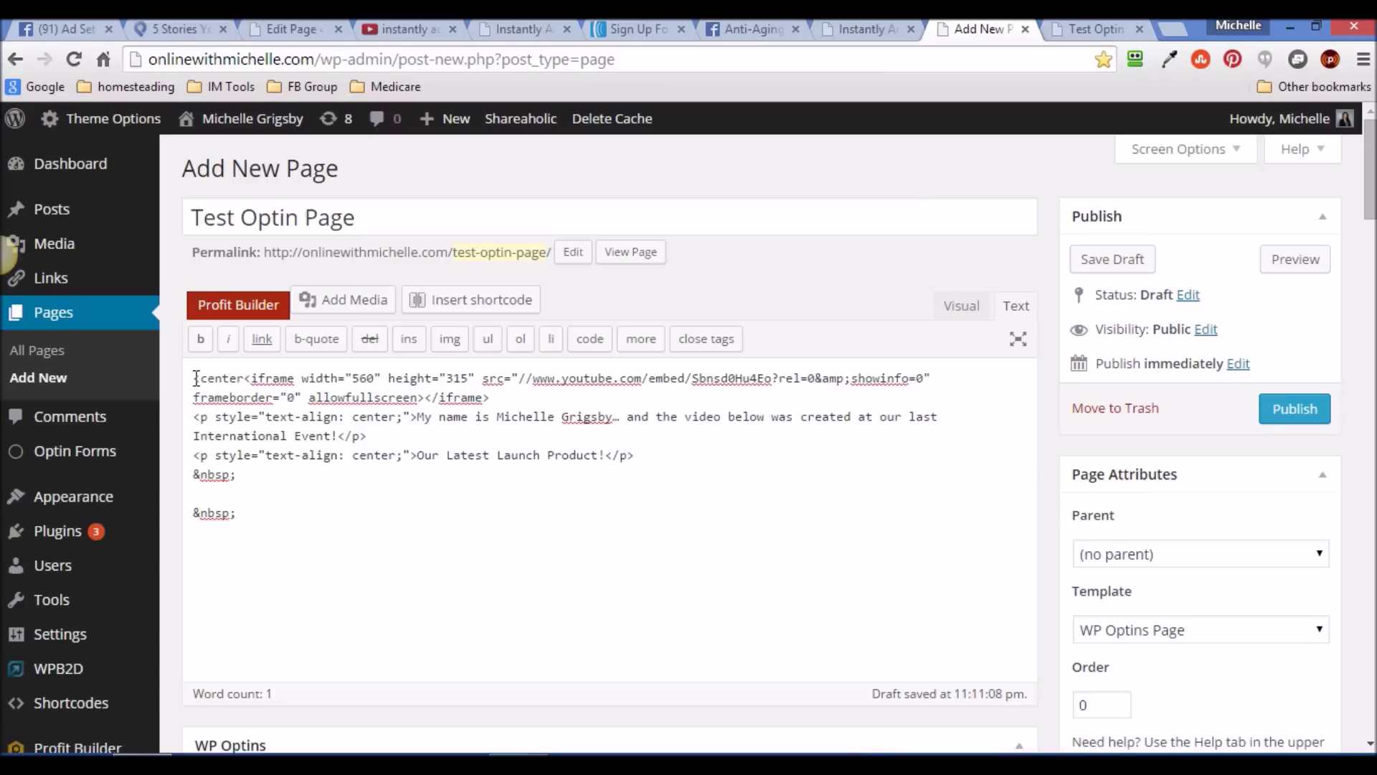
{"action": "type", "text": ">"}
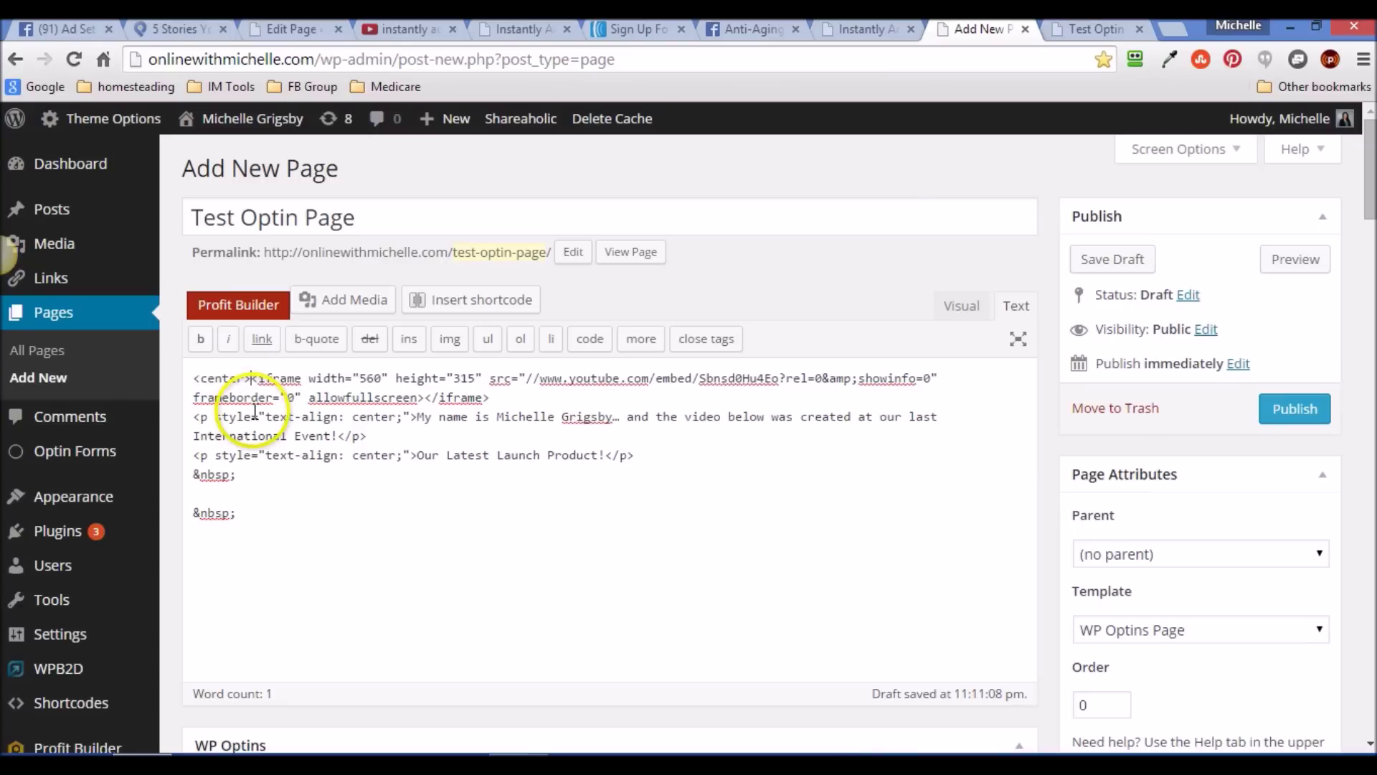
{"action": "left_click", "coordinate": [493, 400]}
{"action": "left_click", "coordinate": [493, 399]}
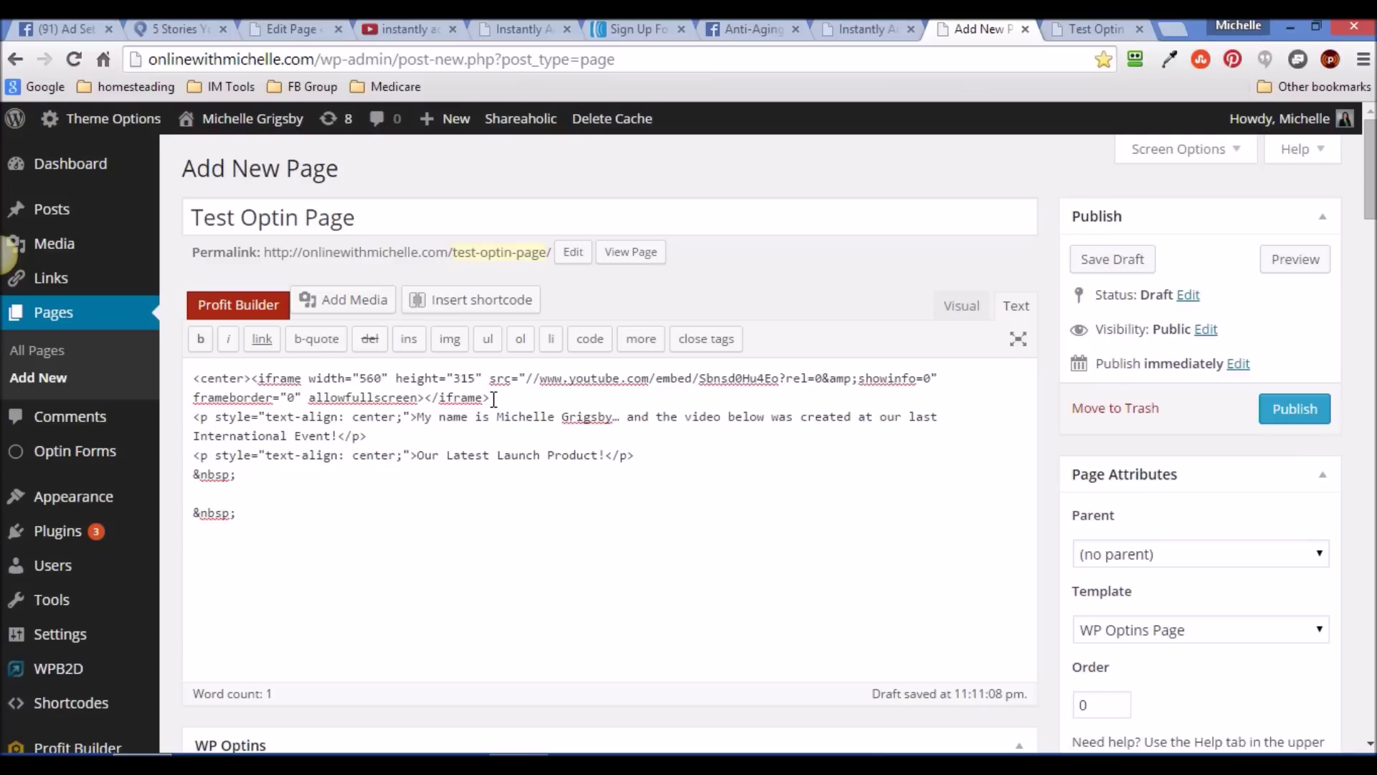
{"action": "left_click", "coordinate": [405, 378]}
{"action": "left_click", "coordinate": [494, 399]}
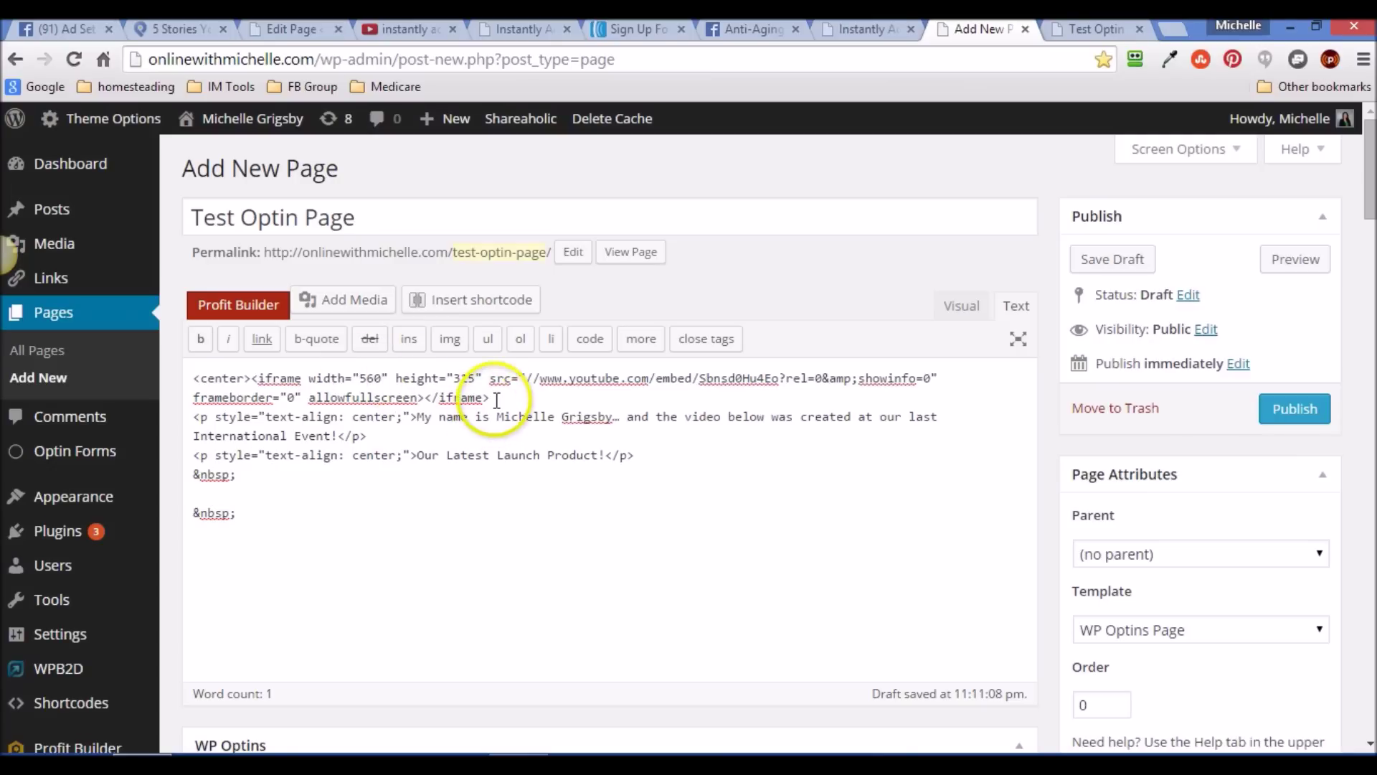
{"action": "key", "text": "Return"}
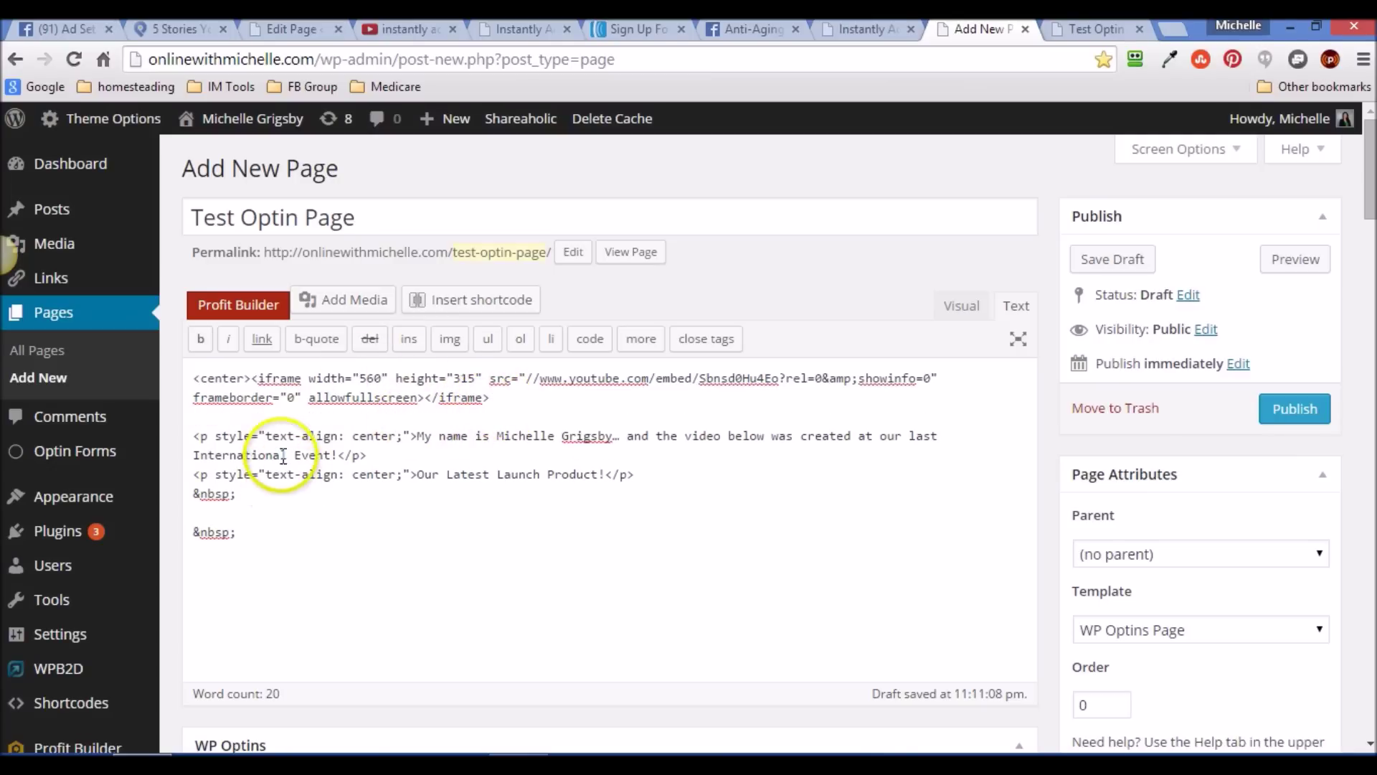
{"action": "left_click", "coordinate": [492, 399]}
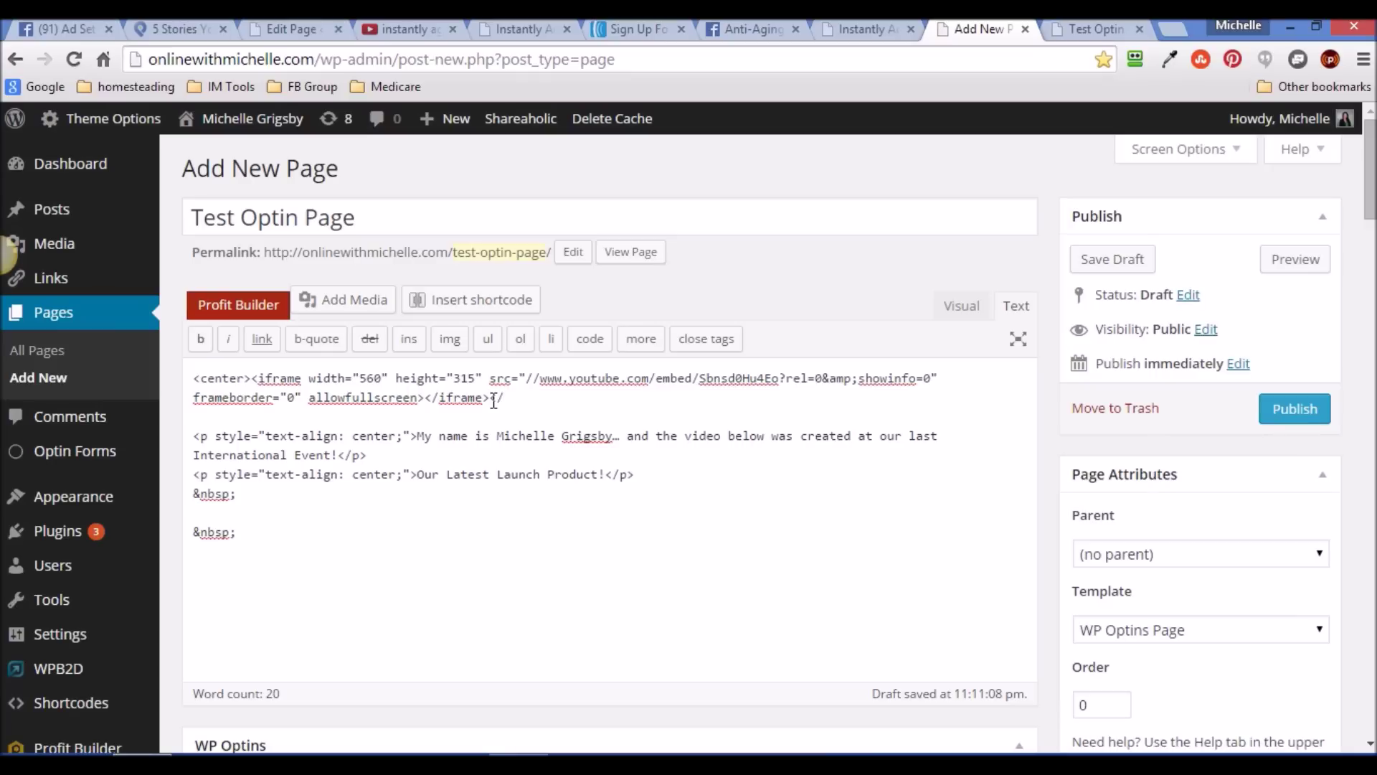
{"action": "type", "text": "</"}
{"action": "left_click", "coordinate": [502, 399]}
{"action": "left_click", "coordinate": [553, 398]}
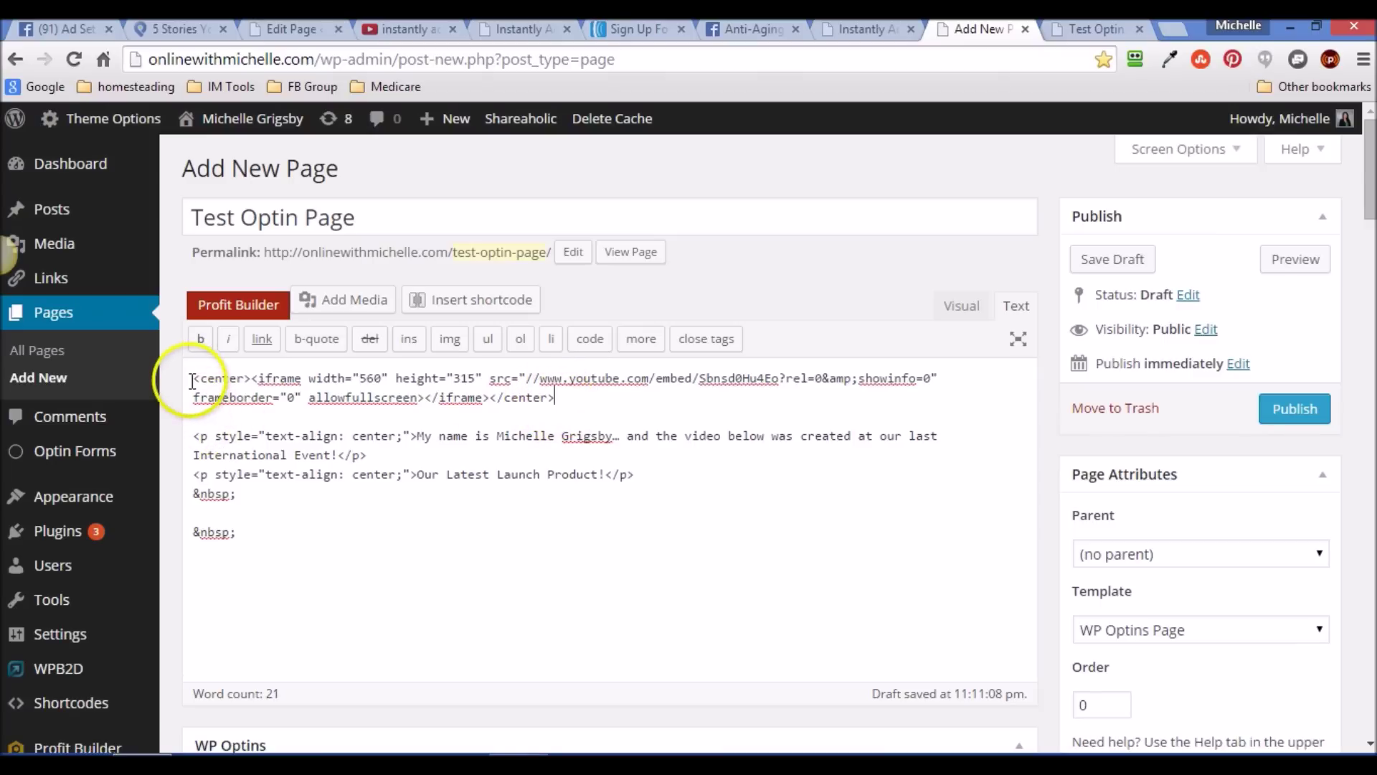
Preview the updated page to check the video's alignment.
{"action": "left_click_drag", "start_coordinate": [558, 399], "coordinate": [188, 368]}
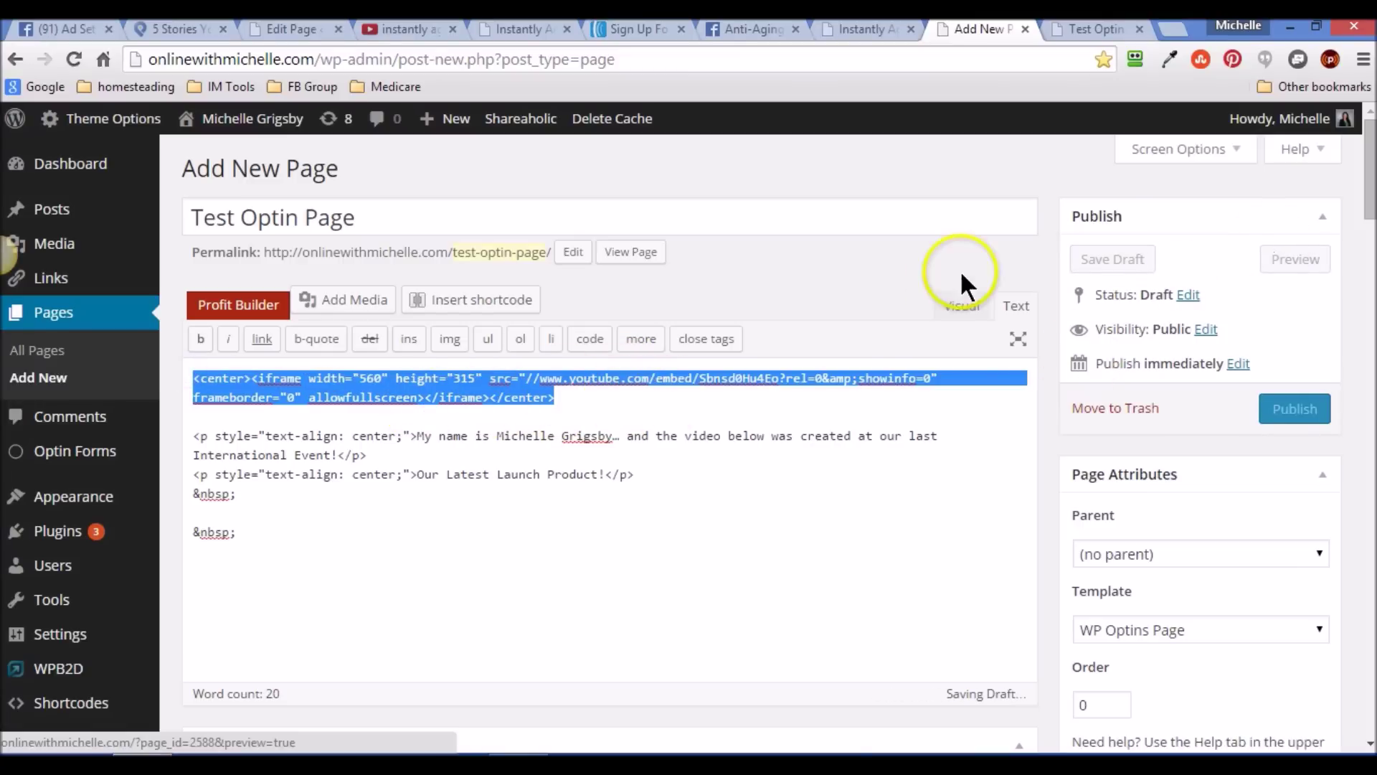
{"action": "left_click", "coordinate": [844, 409]}
{"action": "left_click", "coordinate": [1064, 24]}
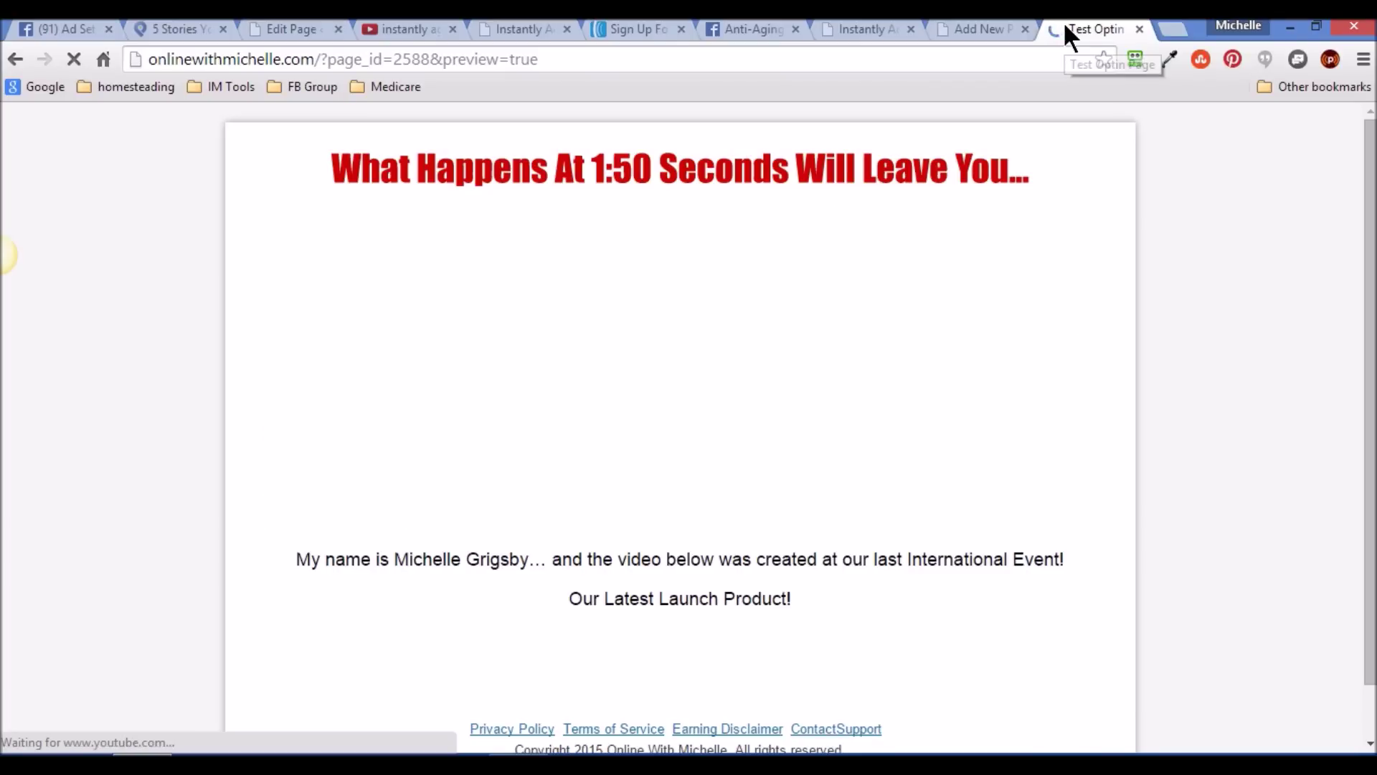
Return to the editor and append "&autoplay=1" after "showinfo=0" in the video's embed URL.
{"action": "left_click", "coordinate": [984, 27]}
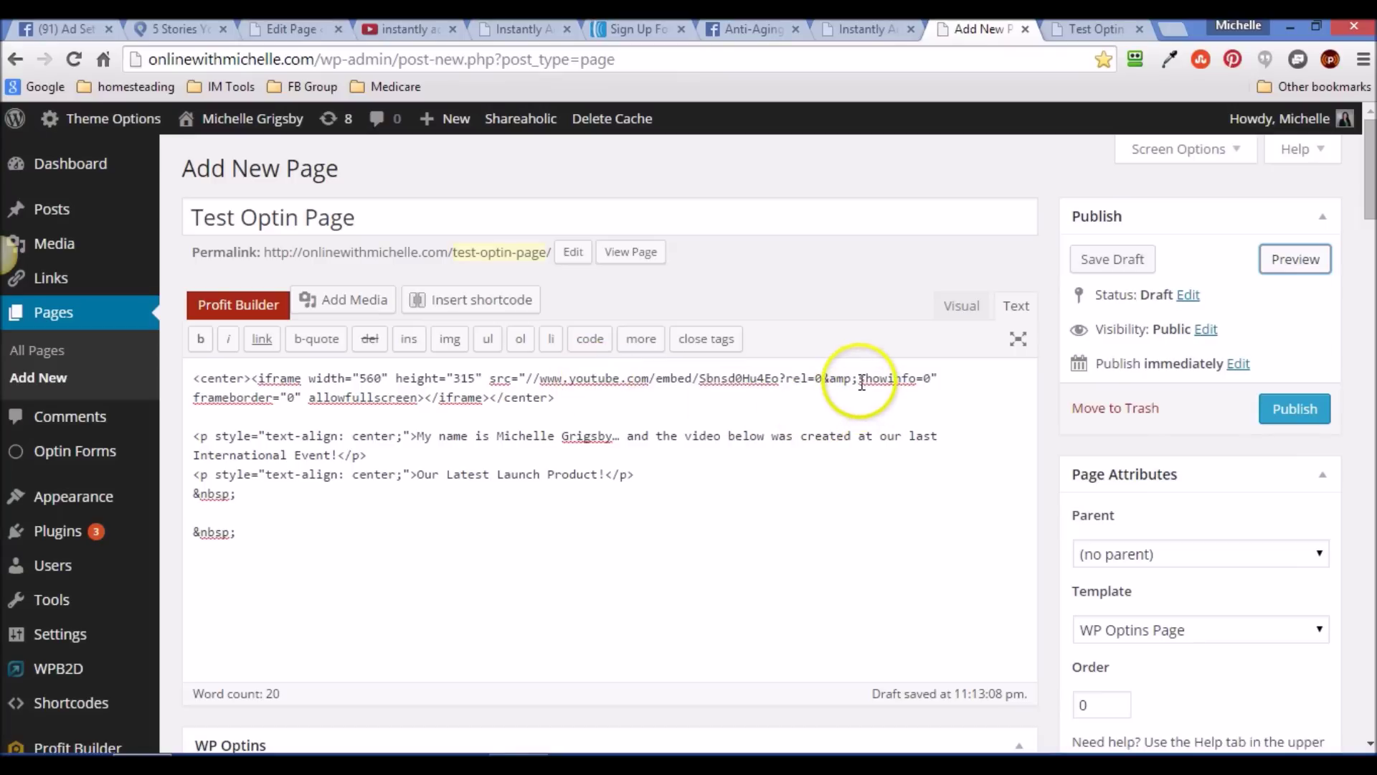
{"action": "left_click", "coordinate": [934, 377]}
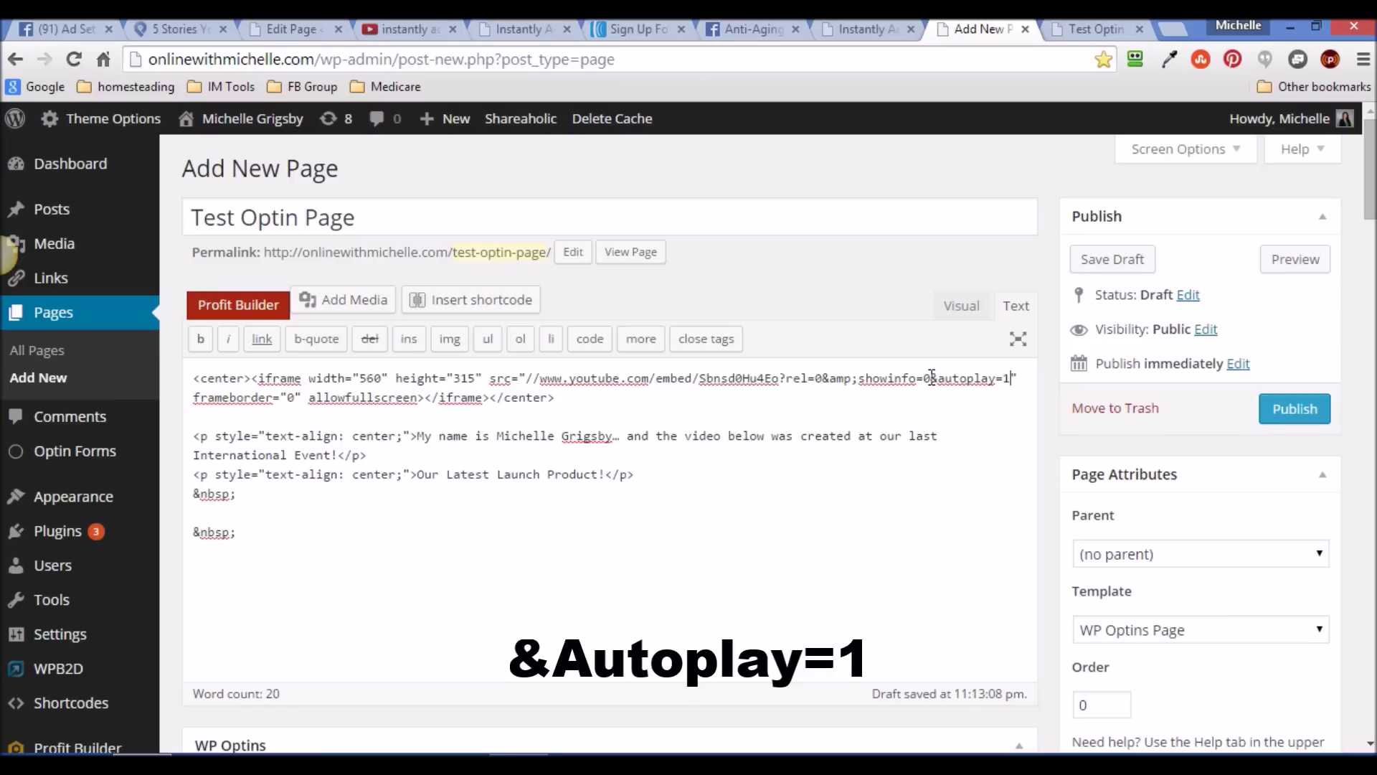
{"action": "left_click", "coordinate": [956, 415]}
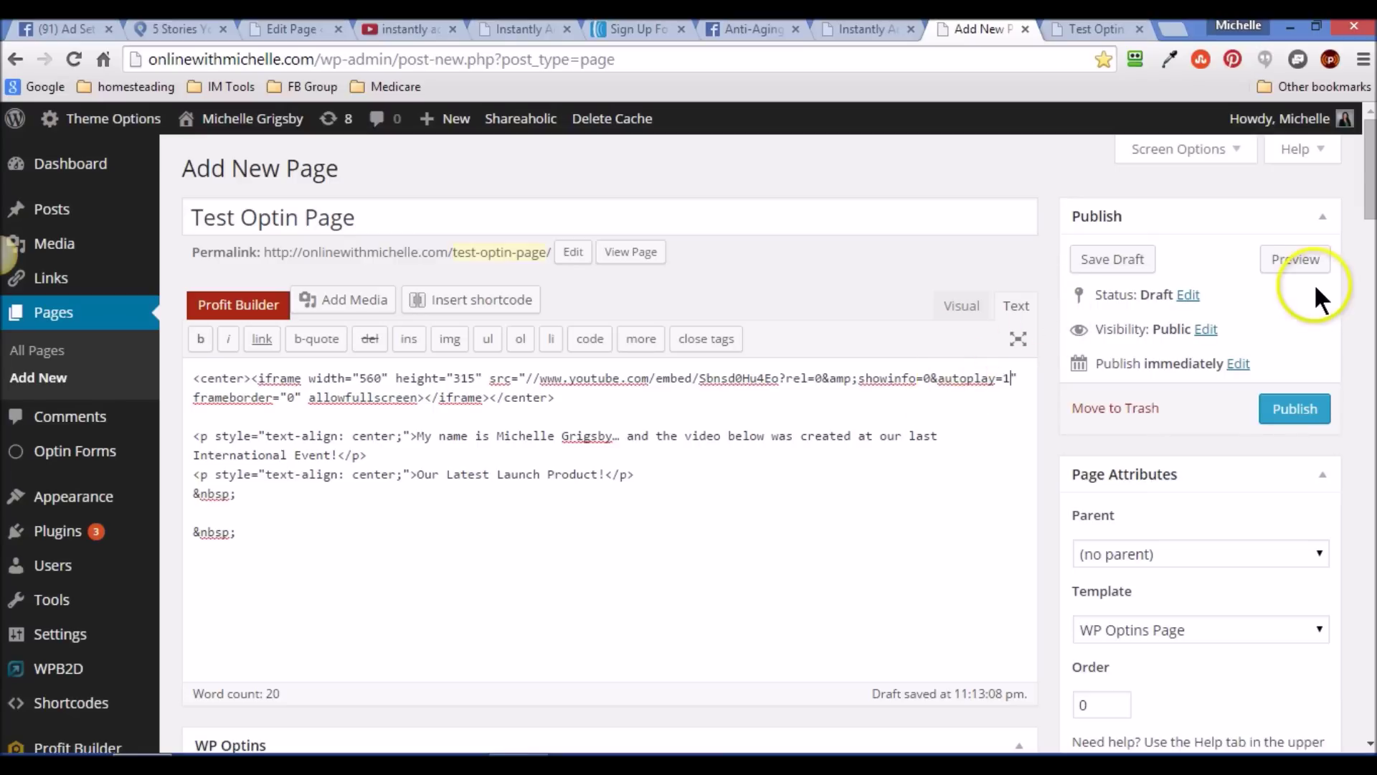
Preview the page, pause its video, and compare the layout with the finished Instantly Ageless page.
{"action": "left_click", "coordinate": [1295, 259]}
{"action": "left_click", "coordinate": [1088, 29]}
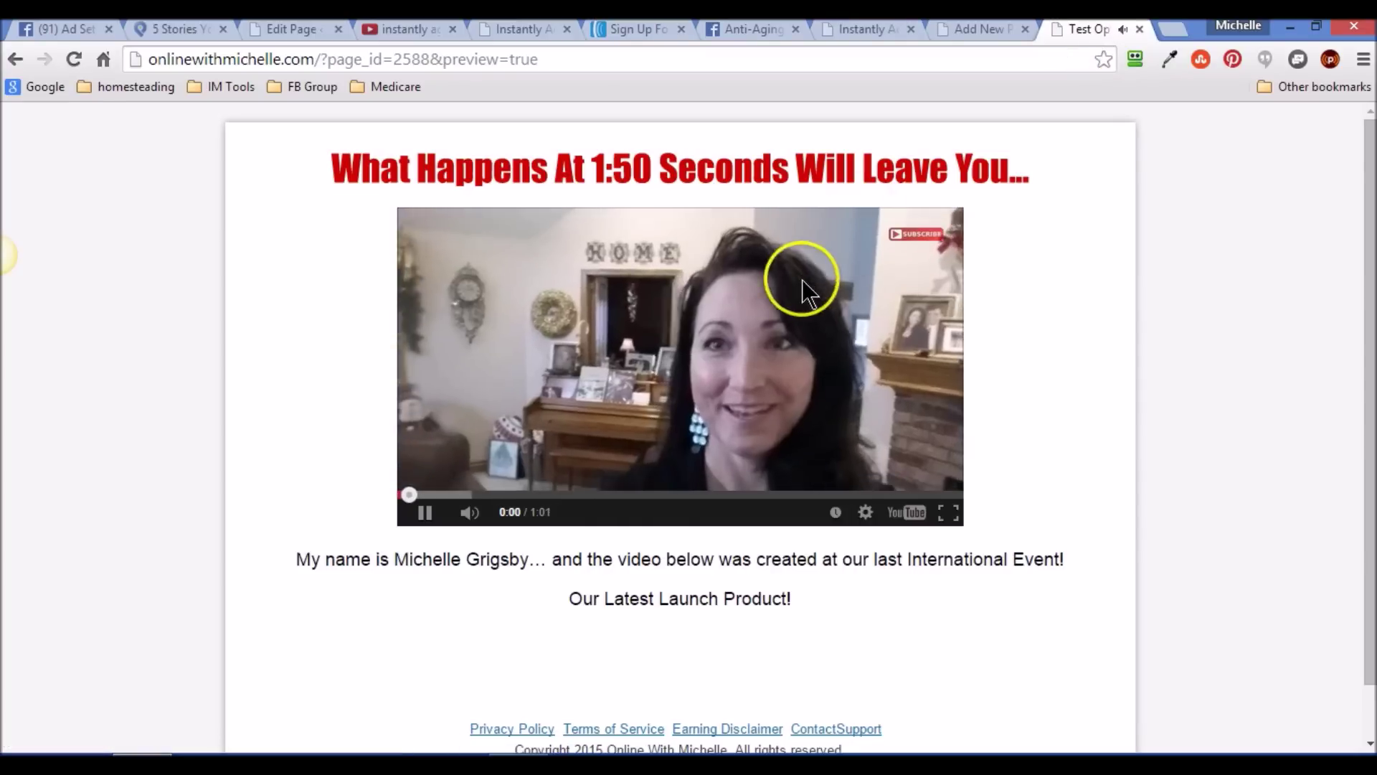
{"action": "left_click", "coordinate": [424, 514]}
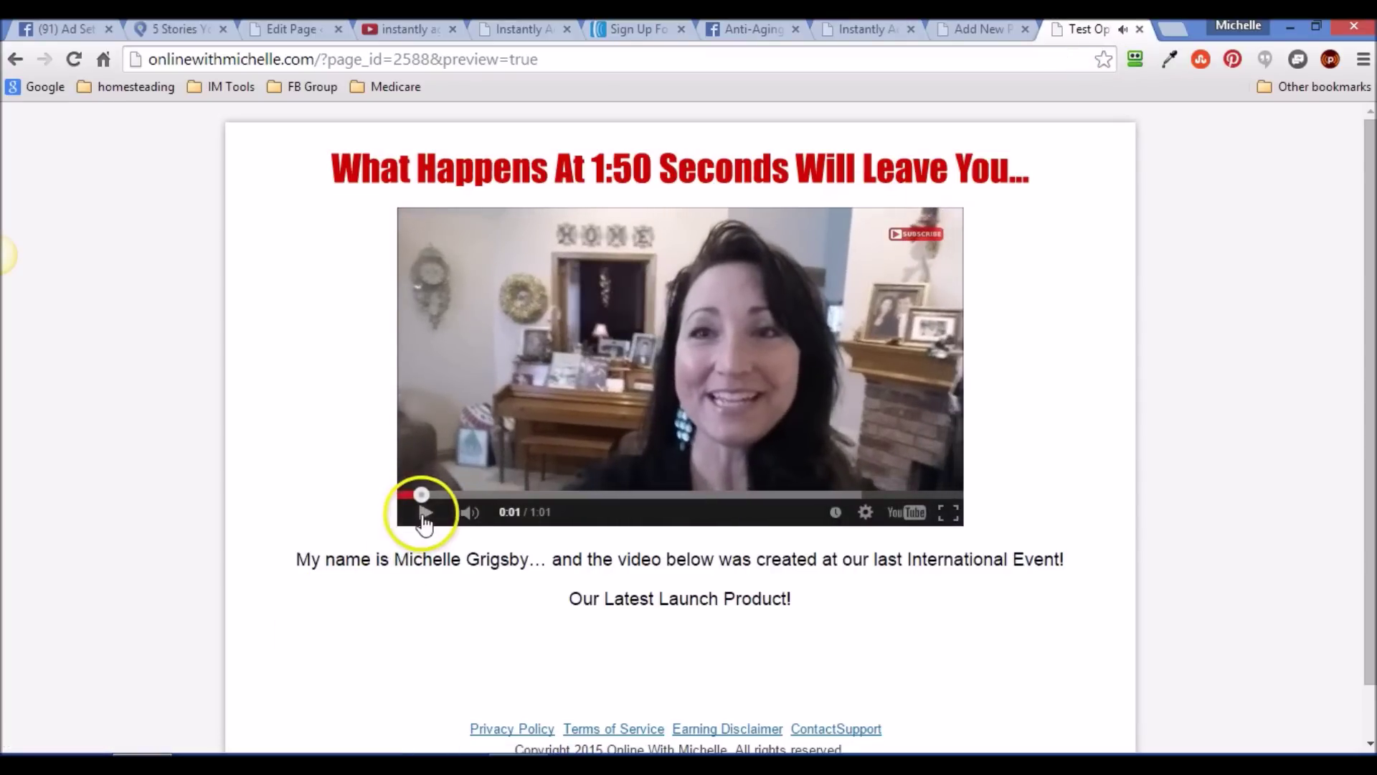
{"action": "left_click_drag", "start_coordinate": [1369, 297], "coordinate": [1368, 352]}
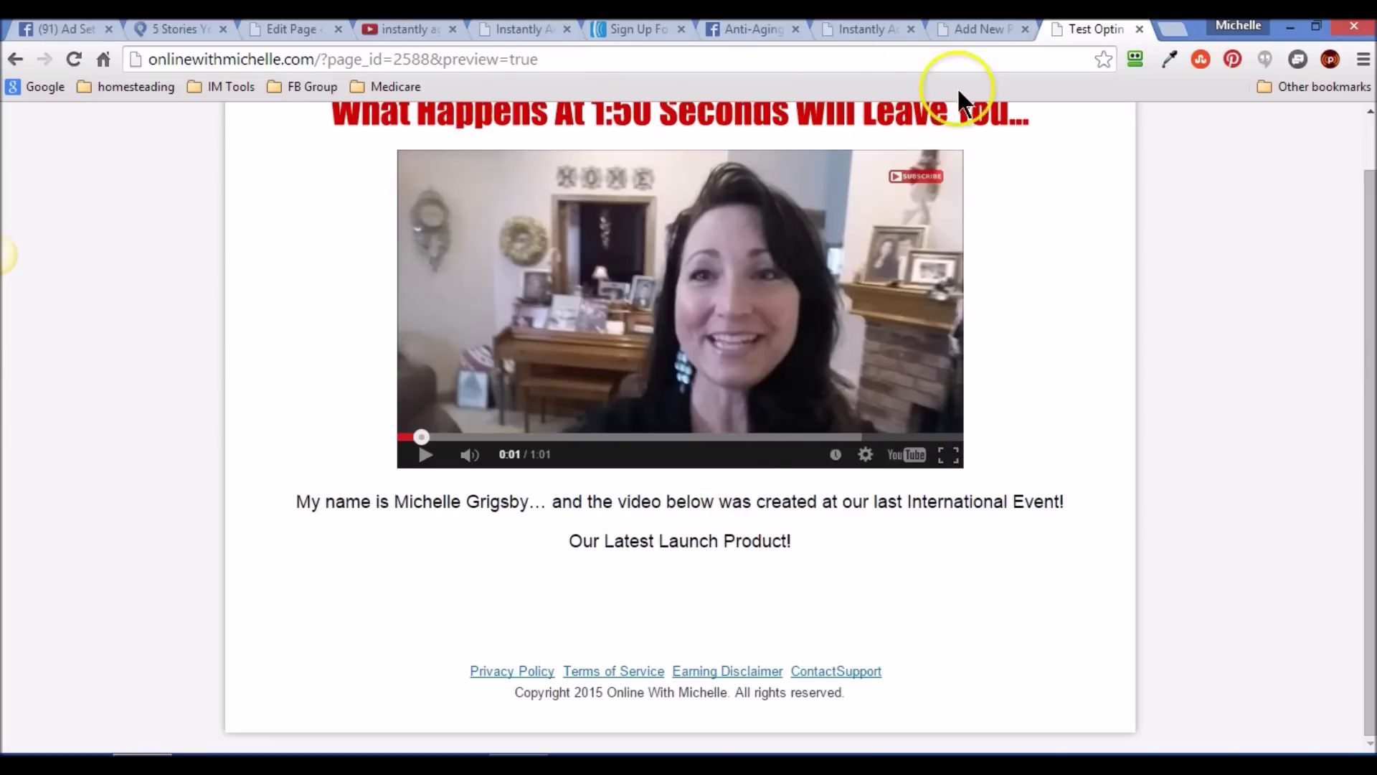
{"action": "left_click", "coordinate": [858, 28]}
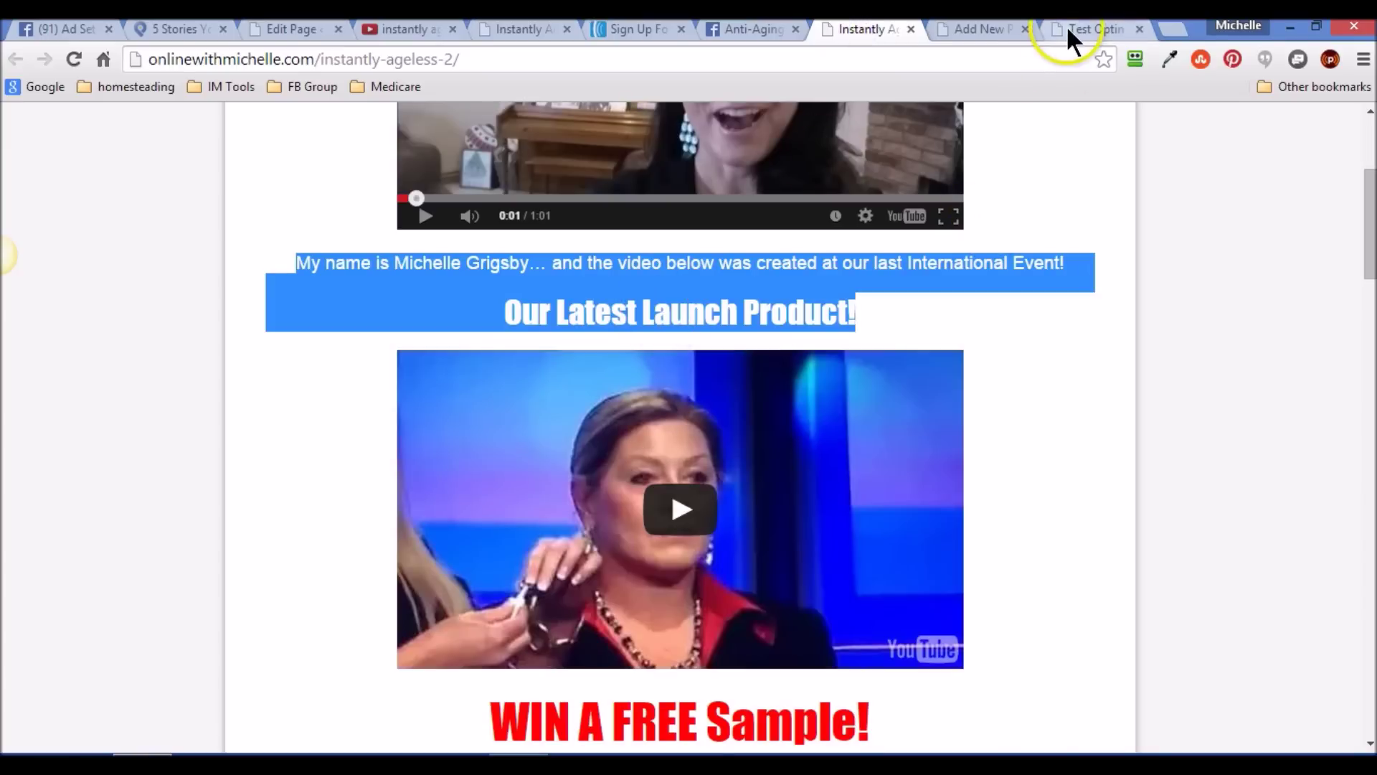
{"action": "left_click", "coordinate": [1067, 30]}
In the page's visual editor, set "Our Latest Launch Product!" to the Impact font at 24pt.
{"action": "left_click", "coordinate": [971, 32]}
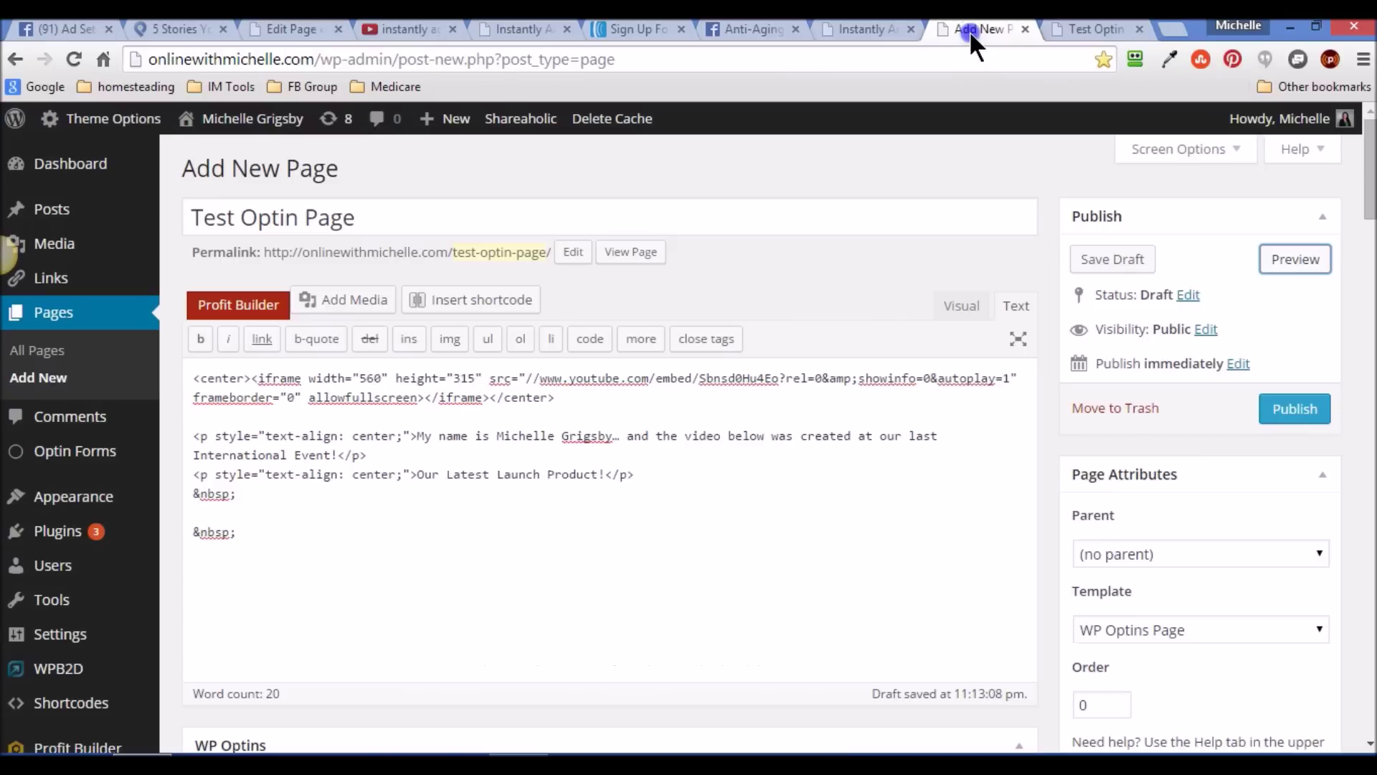
{"action": "left_click", "coordinate": [962, 307]}
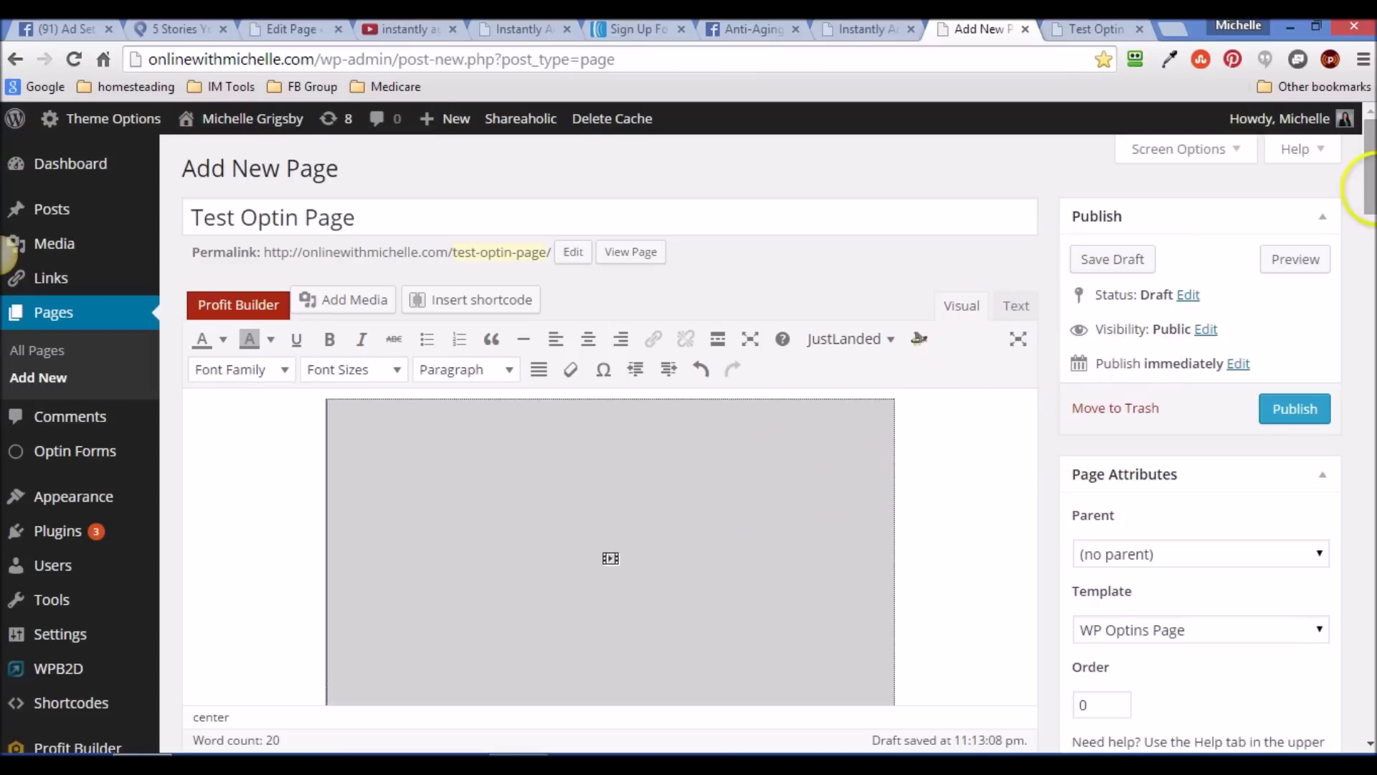
{"action": "scroll", "coordinate": [1362, 188], "scroll_direction": "down", "scroll_amount": 2}
{"action": "left_click_drag", "start_coordinate": [1368, 185], "coordinate": [1372, 213]}
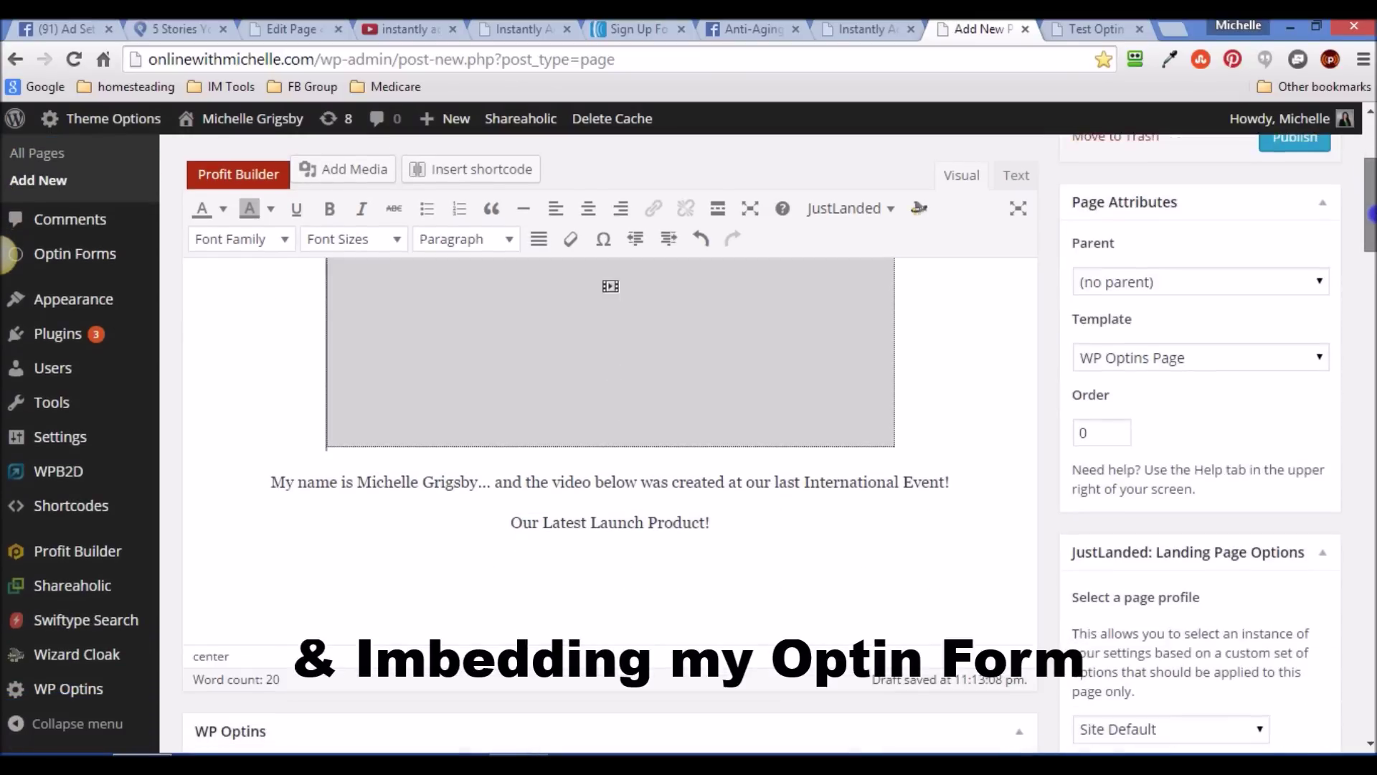
{"action": "left_click_drag", "start_coordinate": [713, 523], "coordinate": [500, 523]}
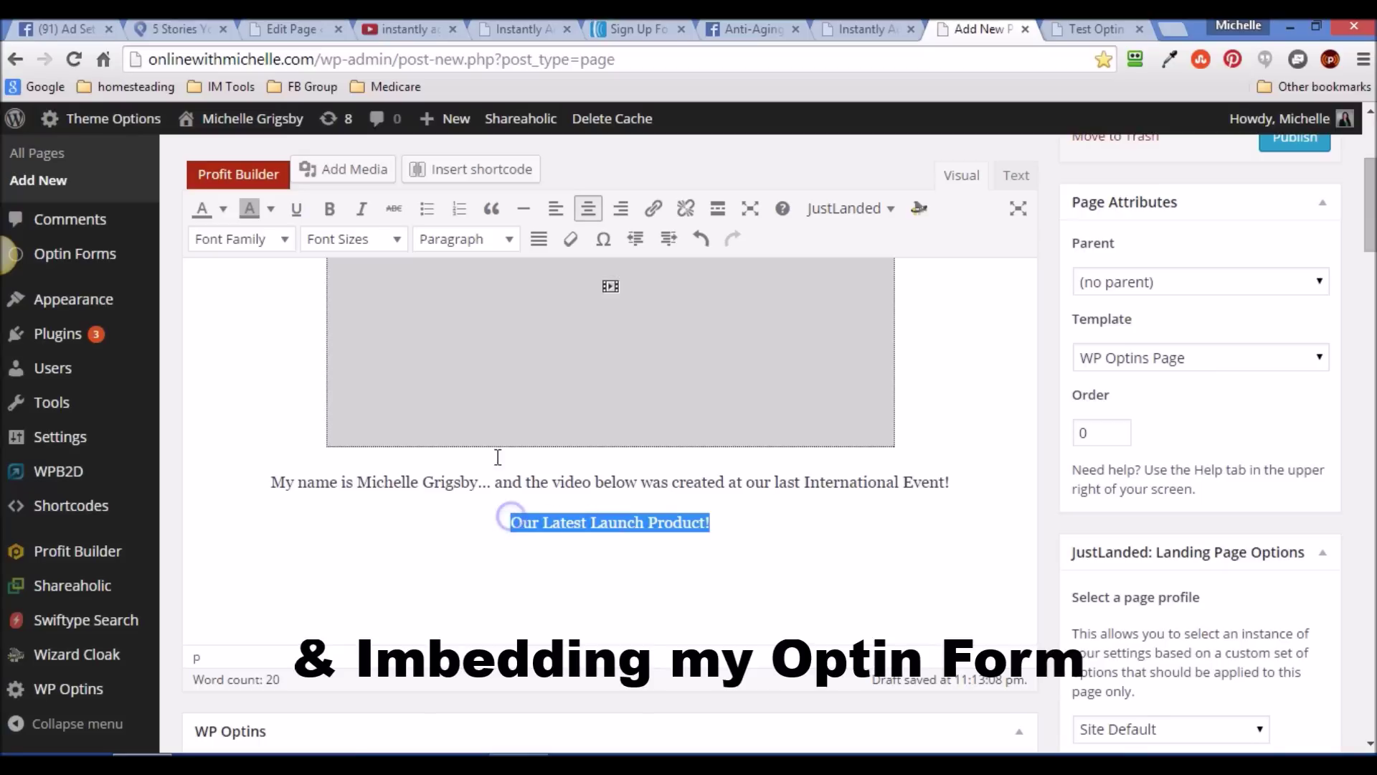
{"action": "left_click", "coordinate": [285, 242]}
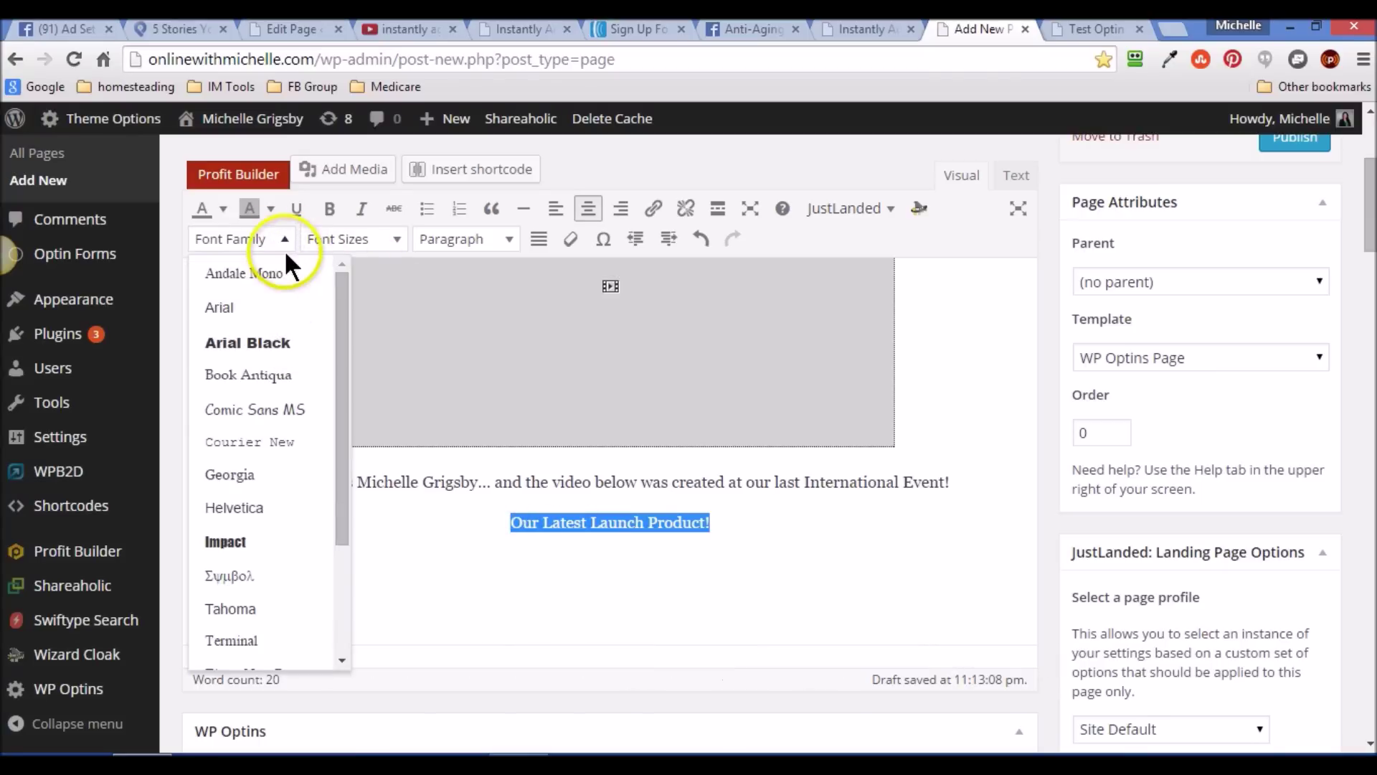
{"action": "left_click", "coordinate": [251, 544]}
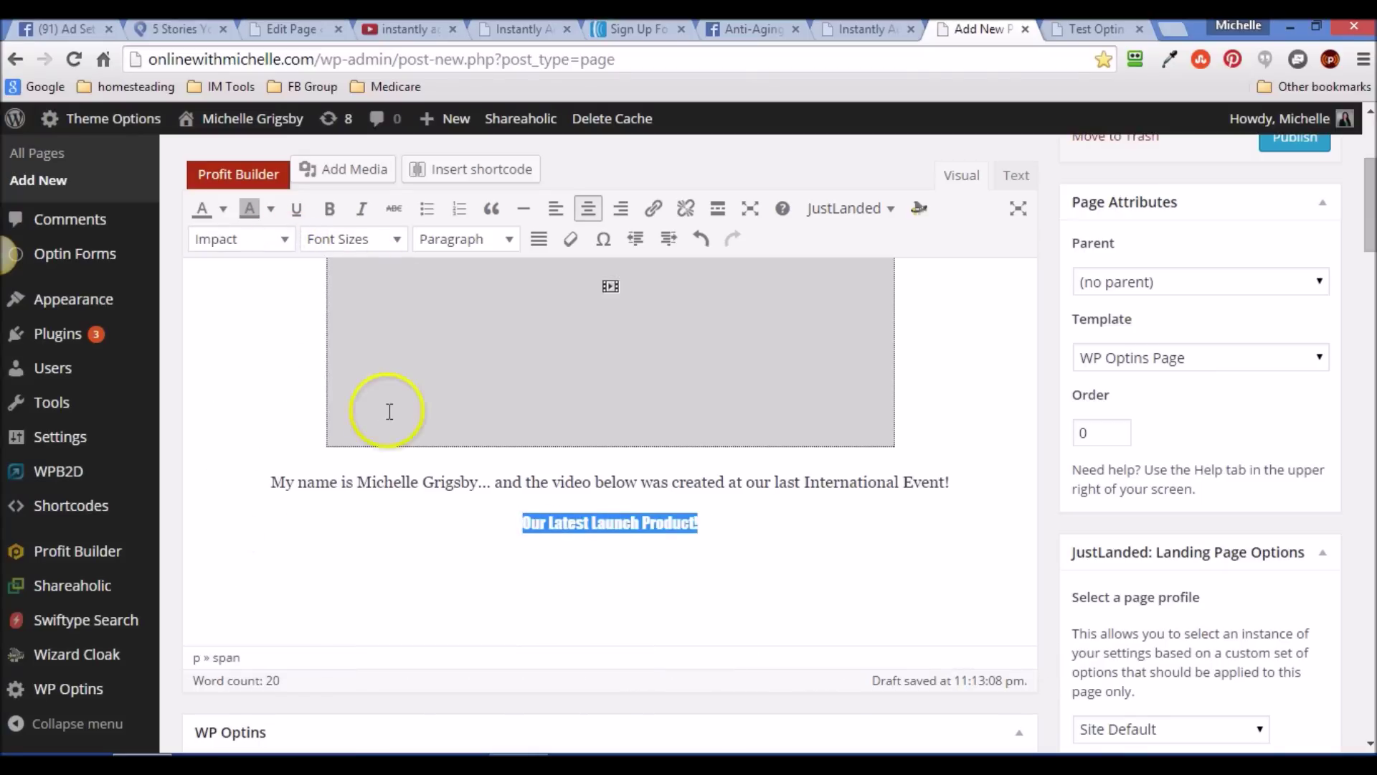
{"action": "left_click", "coordinate": [398, 242]}
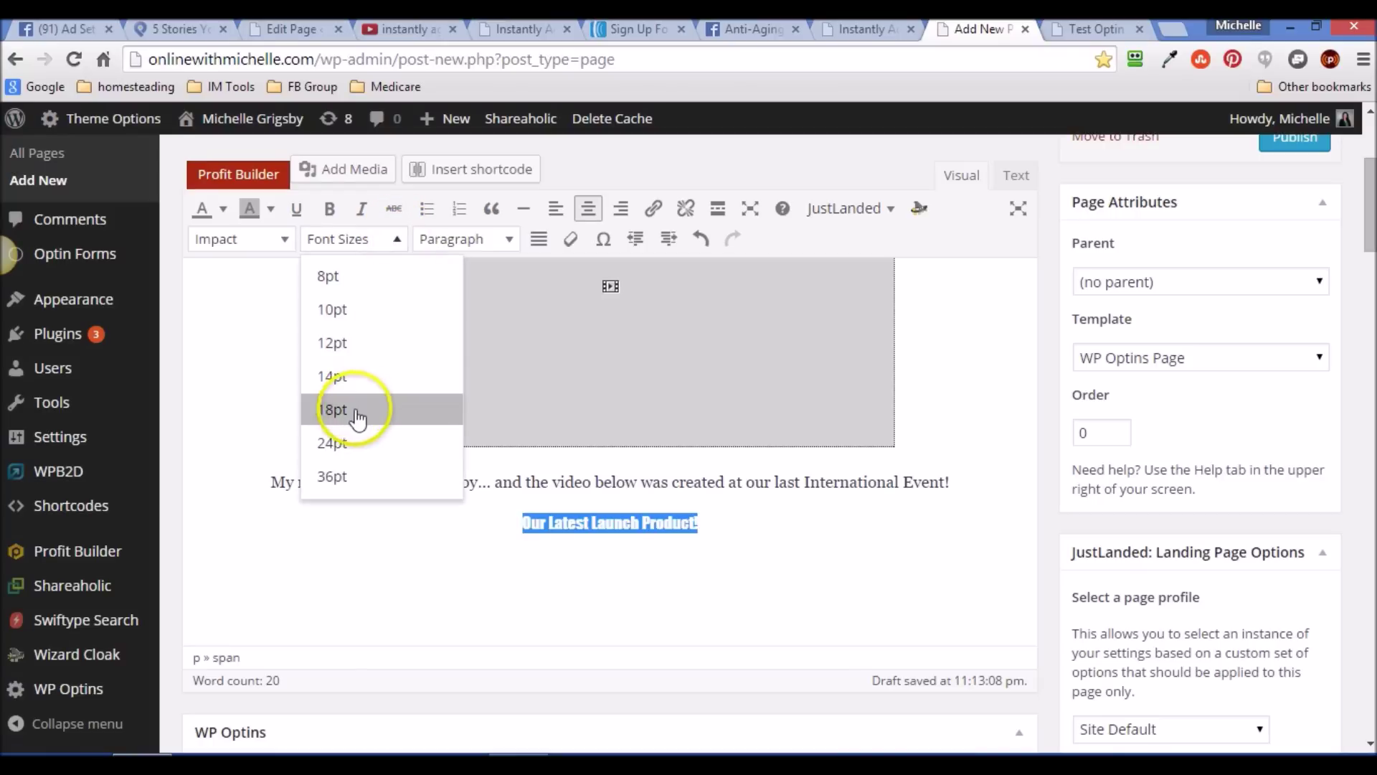
{"action": "left_click", "coordinate": [340, 441]}
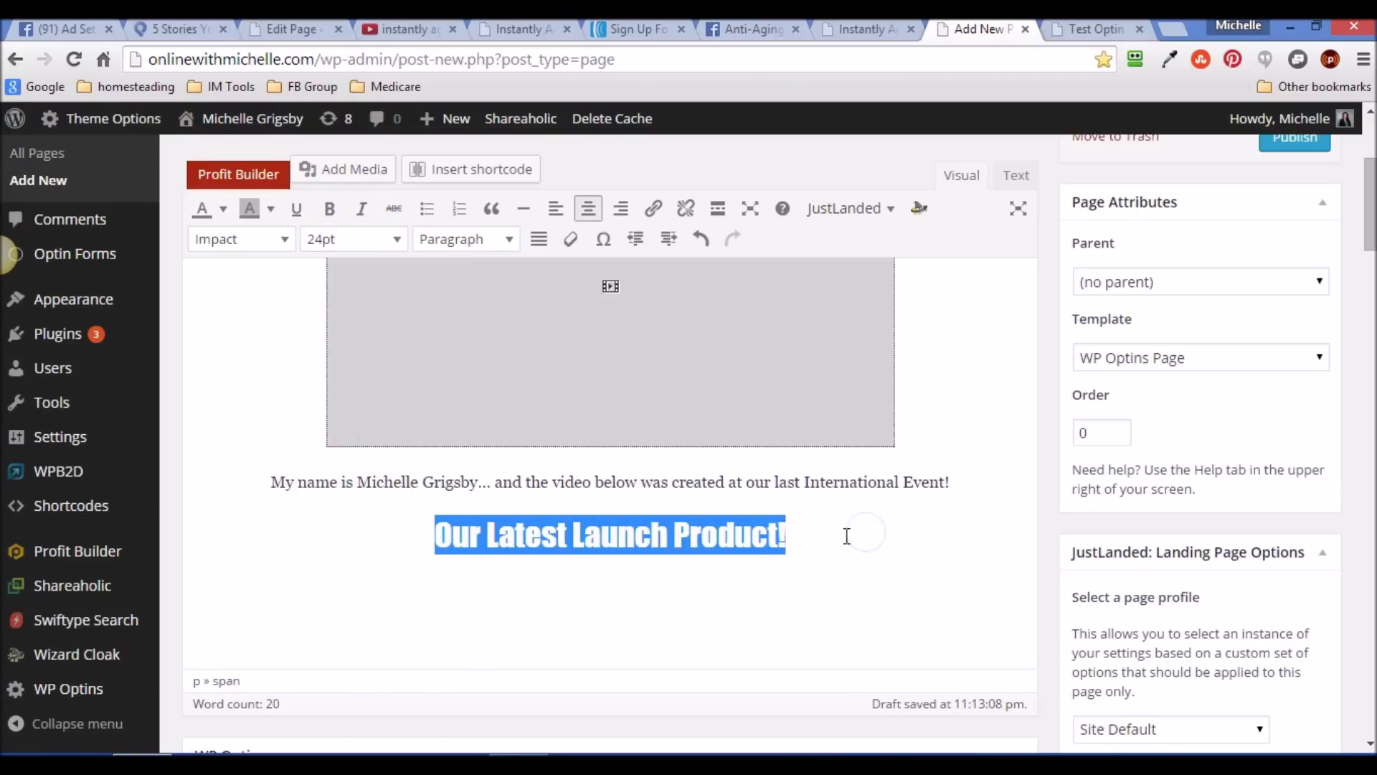
Preview the page with the restyled "Our Latest Launch Product!" line and pause the video.
{"action": "left_click", "coordinate": [796, 532]}
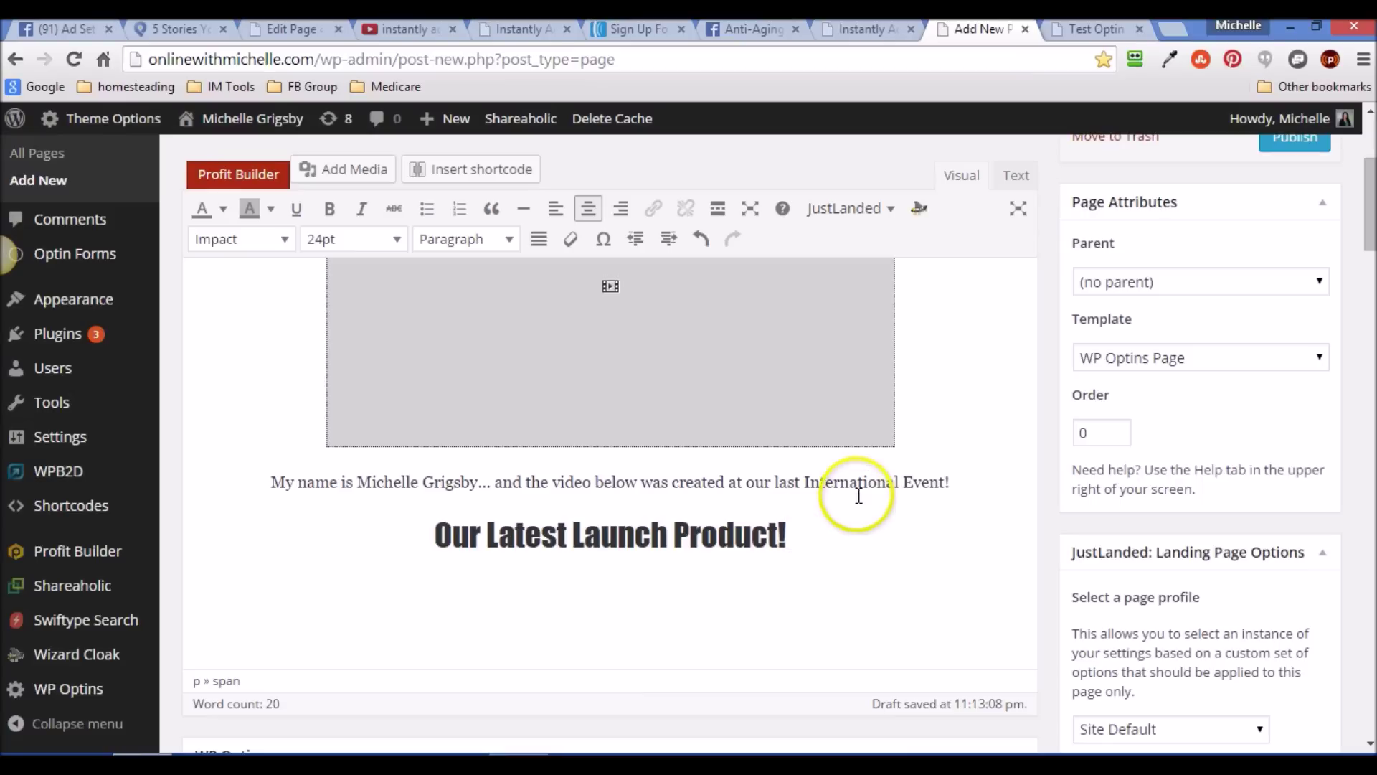
{"action": "left_click_drag", "start_coordinate": [1370, 212], "coordinate": [1371, 176]}
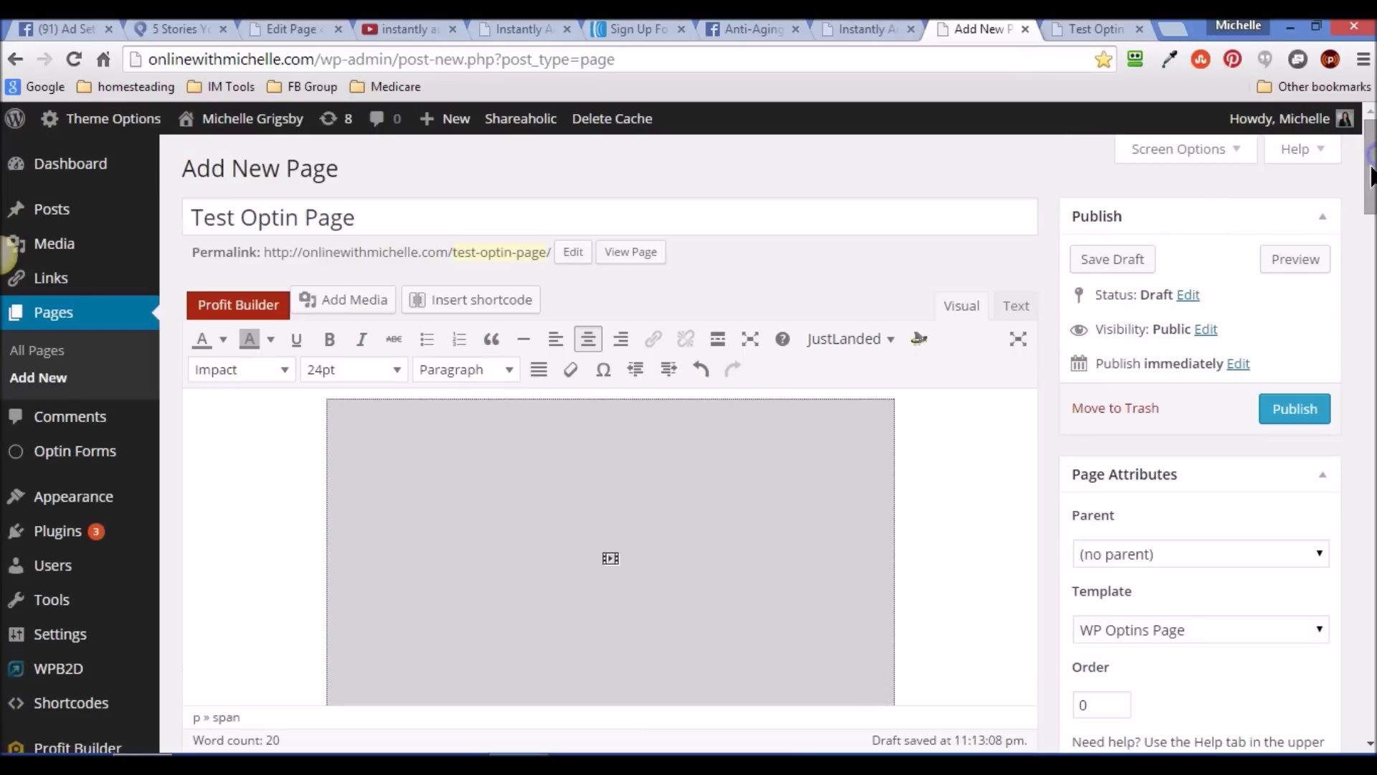
{"action": "left_click", "coordinate": [1302, 260]}
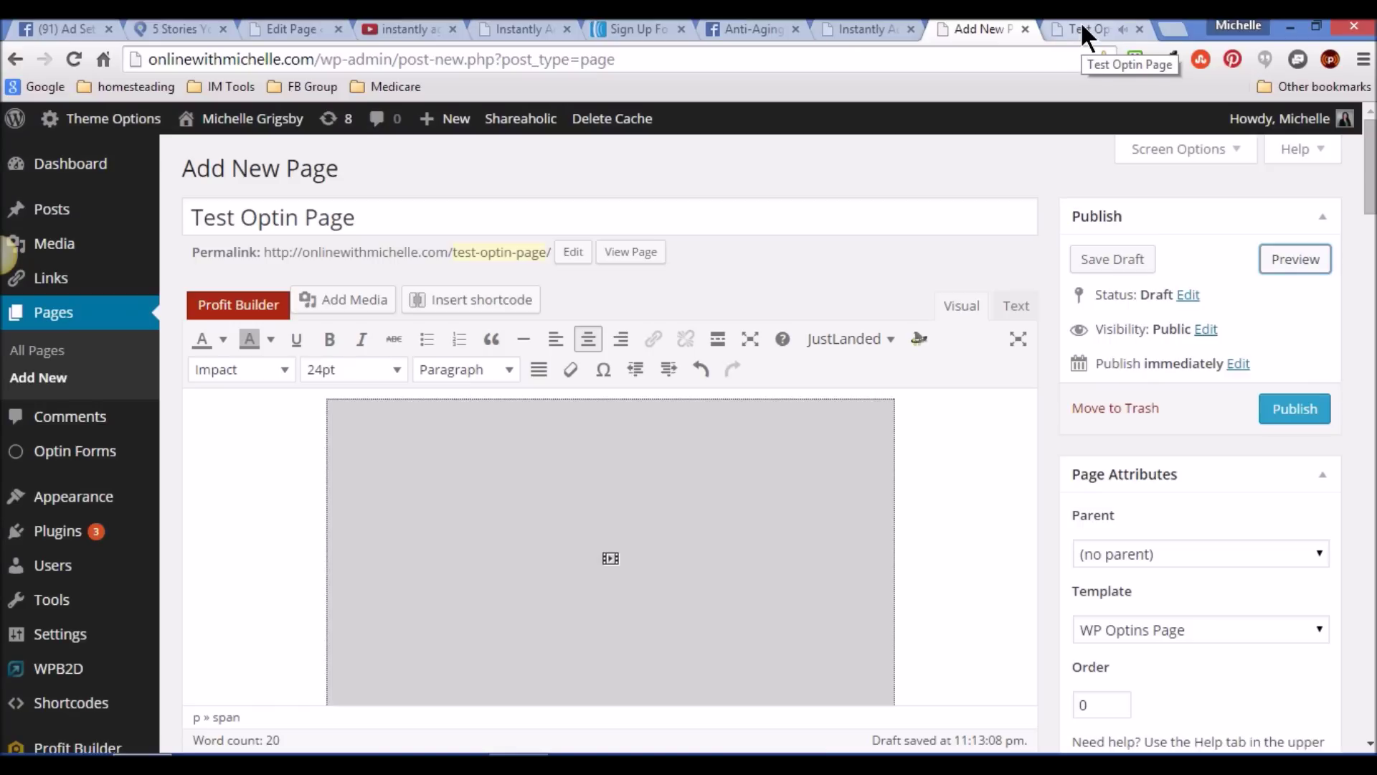
{"action": "left_click", "coordinate": [1080, 20]}
{"action": "left_click", "coordinate": [724, 316]}
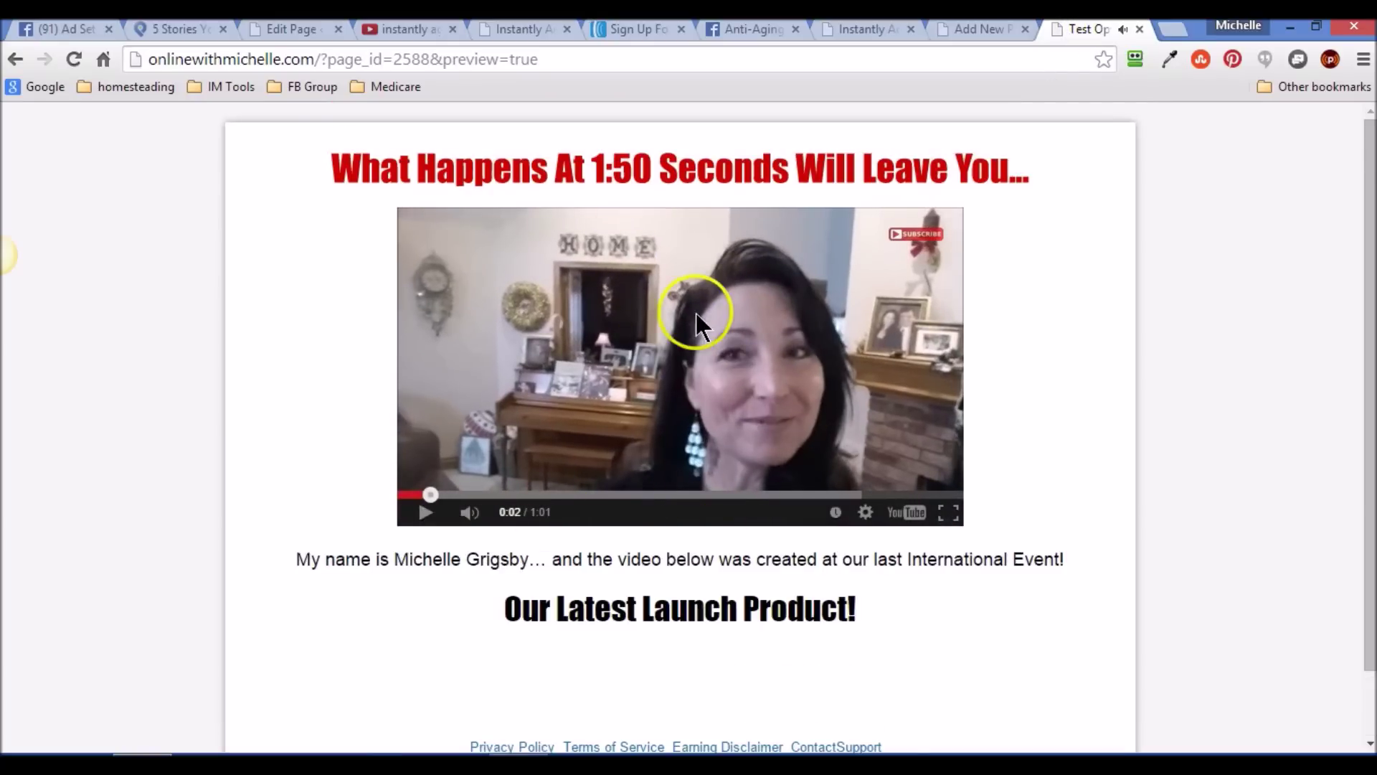
Return to the page editor and add the placeholder "xxxxxxxx" below "Our Latest Launch Product!", followed by blank lines.
{"action": "left_click", "coordinate": [965, 33]}
{"action": "left_click_drag", "start_coordinate": [1368, 155], "coordinate": [1370, 200]}
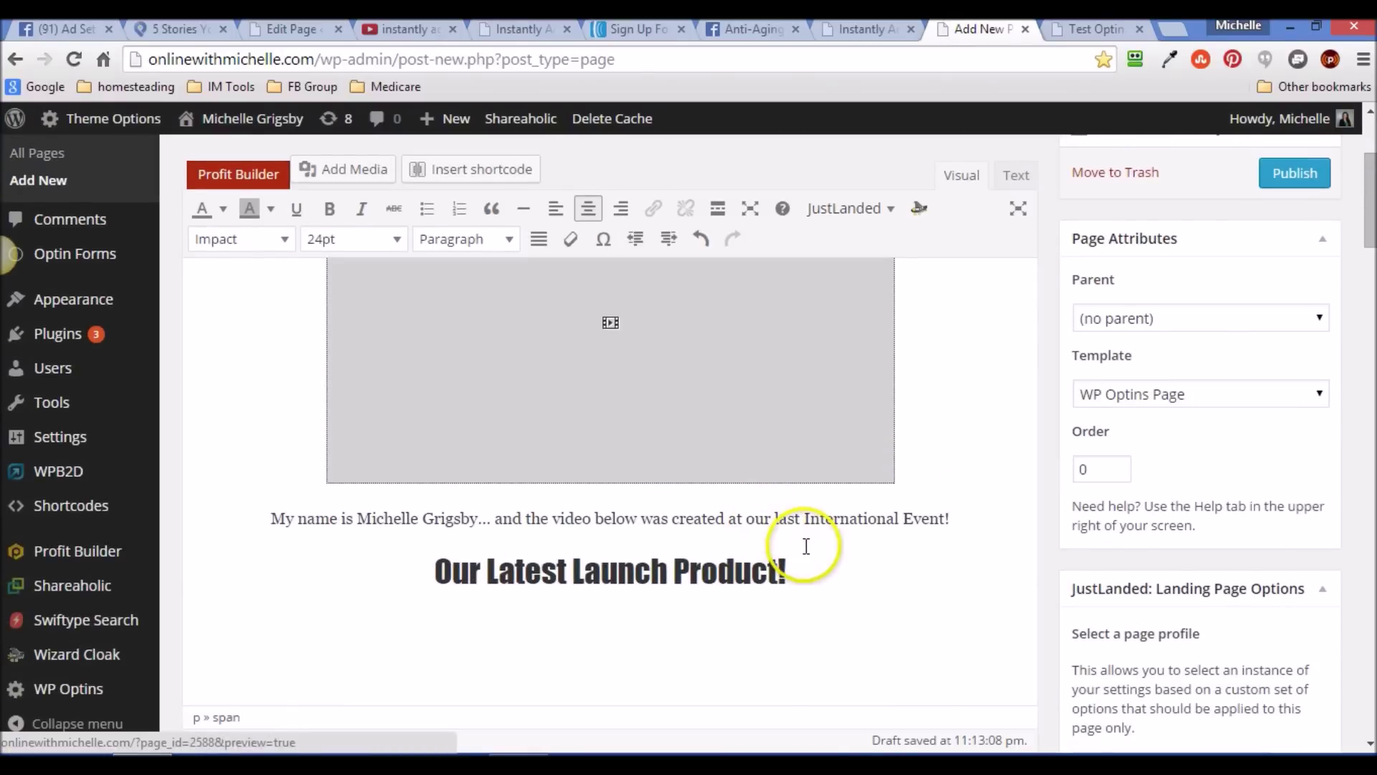
{"action": "left_click", "coordinate": [801, 575]}
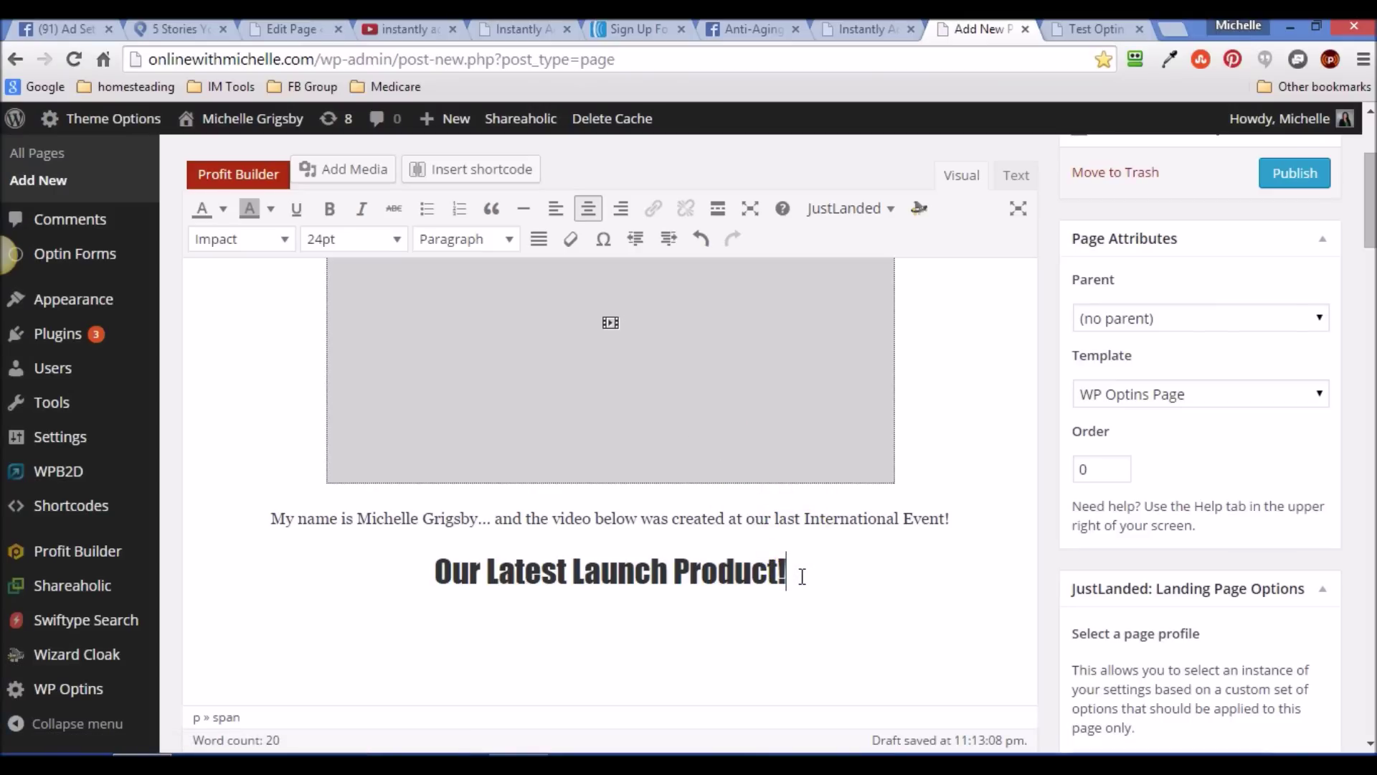
{"action": "scroll", "coordinate": [803, 545], "scroll_direction": "down", "scroll_amount": 2}
{"action": "left_click", "coordinate": [806, 461]}
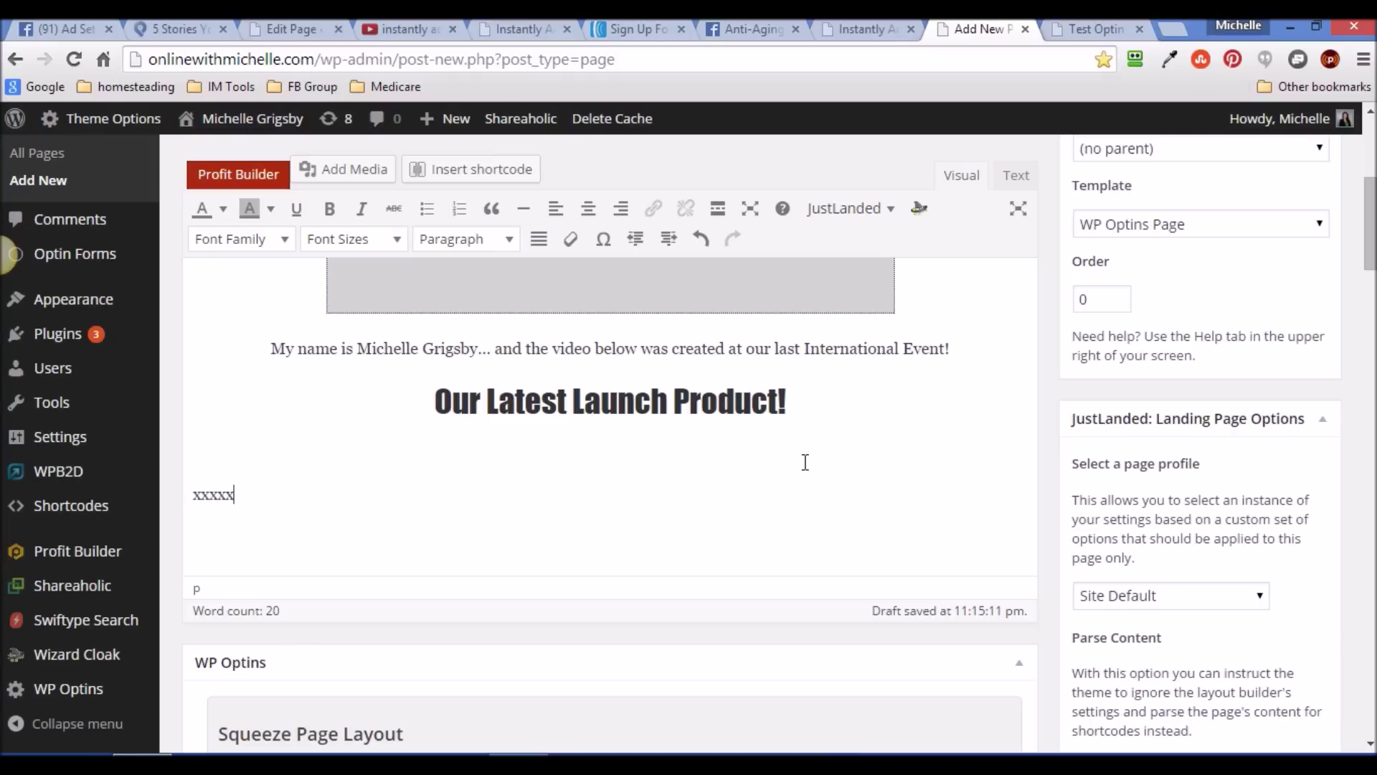
{"action": "left_click", "coordinate": [262, 496]}
{"action": "key", "text": "Return"}
{"action": "key", "text": "Return"}
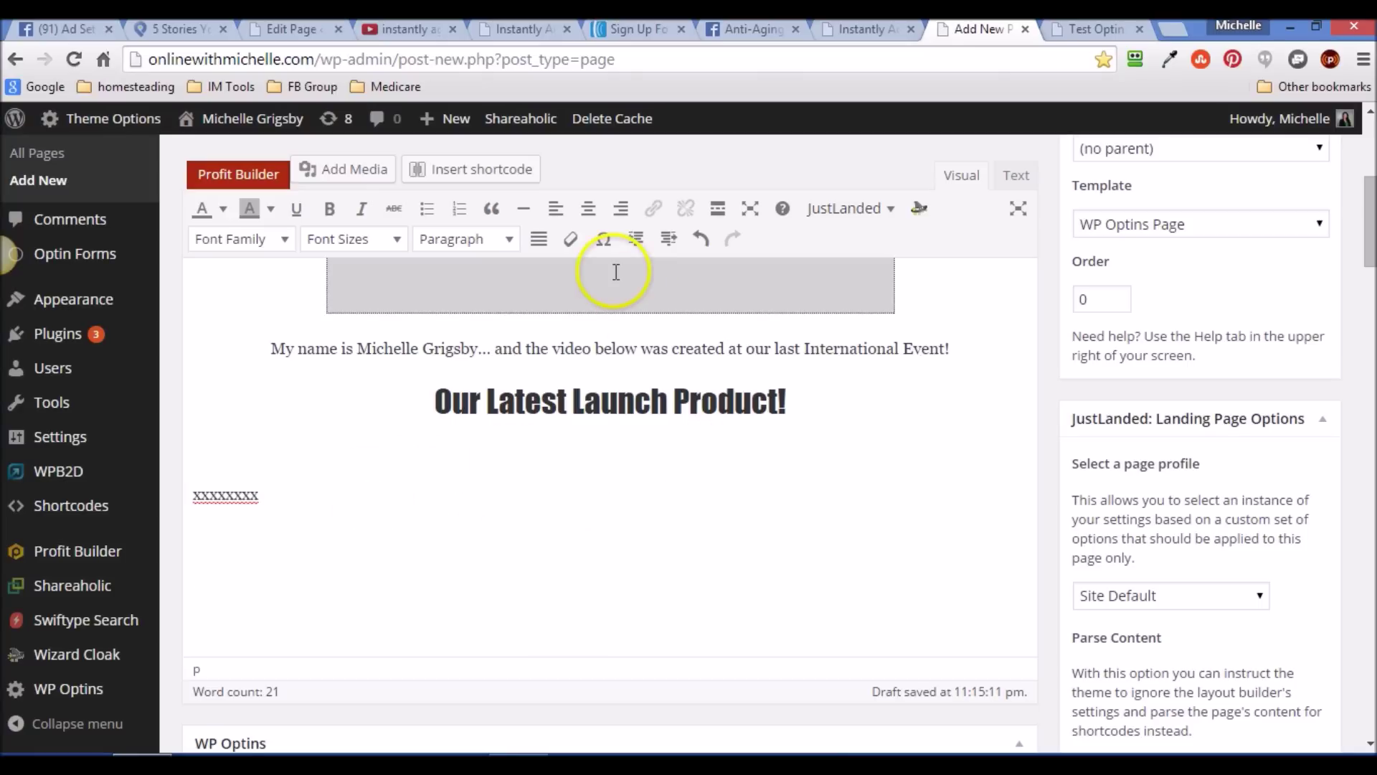
Switch to YouTube, return to the uploaded videos list, open "Jeunesse Global Instantly Ageless" and pause it.
{"action": "left_click", "coordinate": [407, 29]}
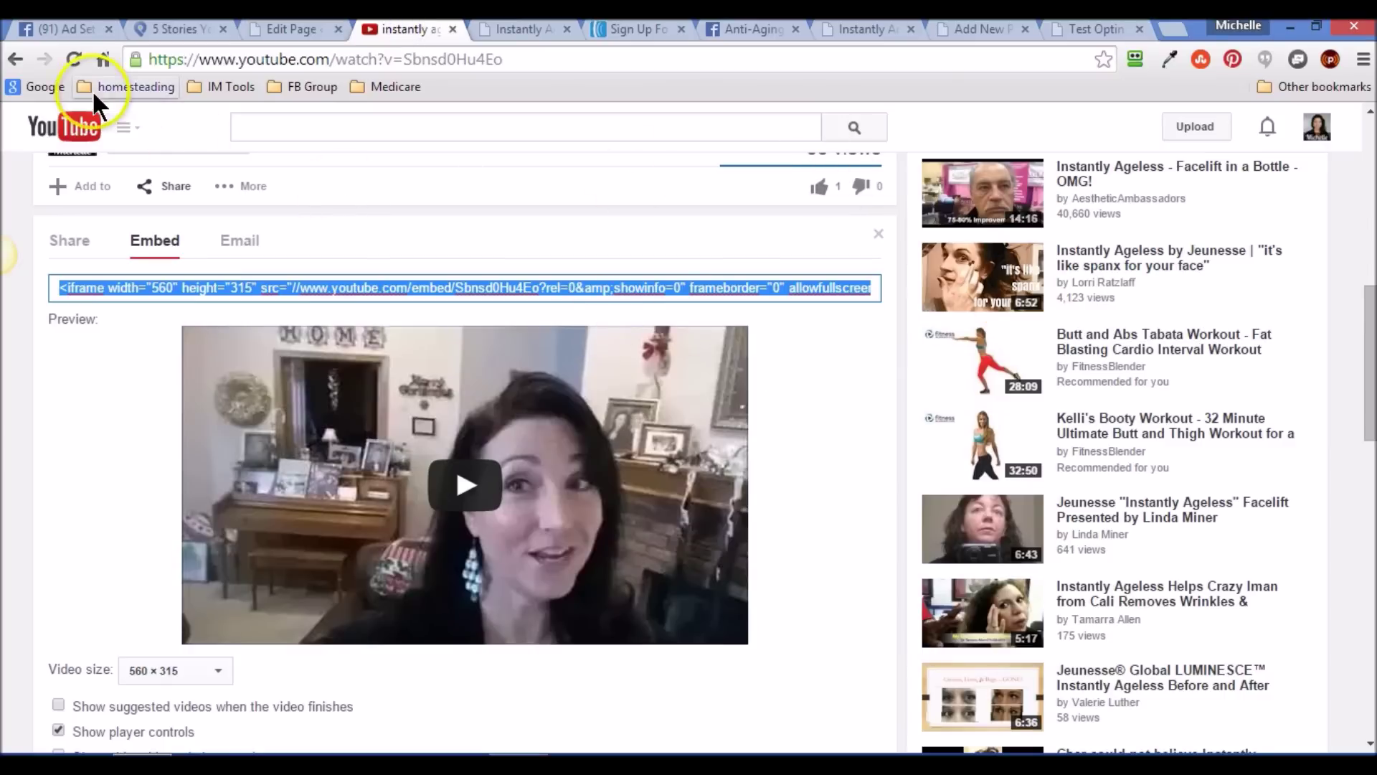
{"action": "left_click", "coordinate": [13, 59]}
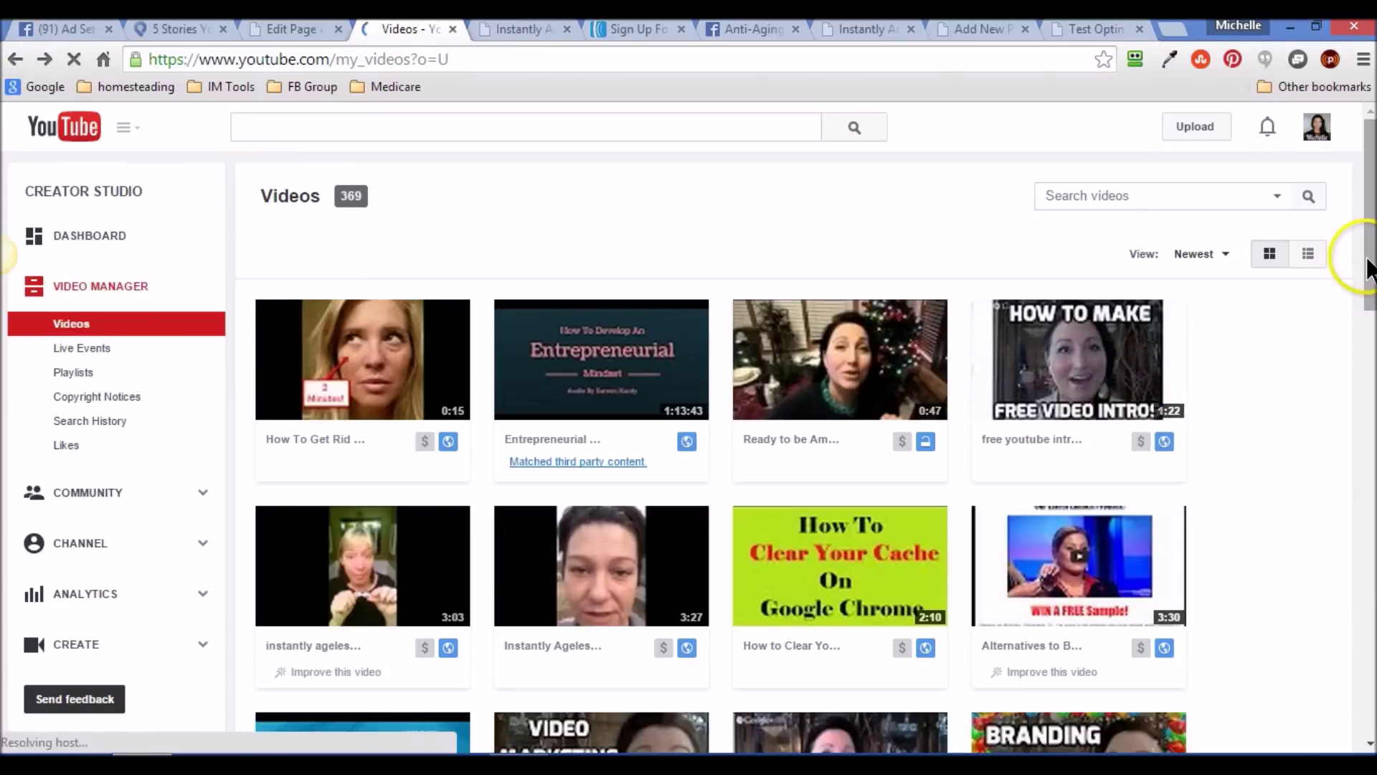
{"action": "left_click_drag", "start_coordinate": [1368, 265], "coordinate": [1371, 469]}
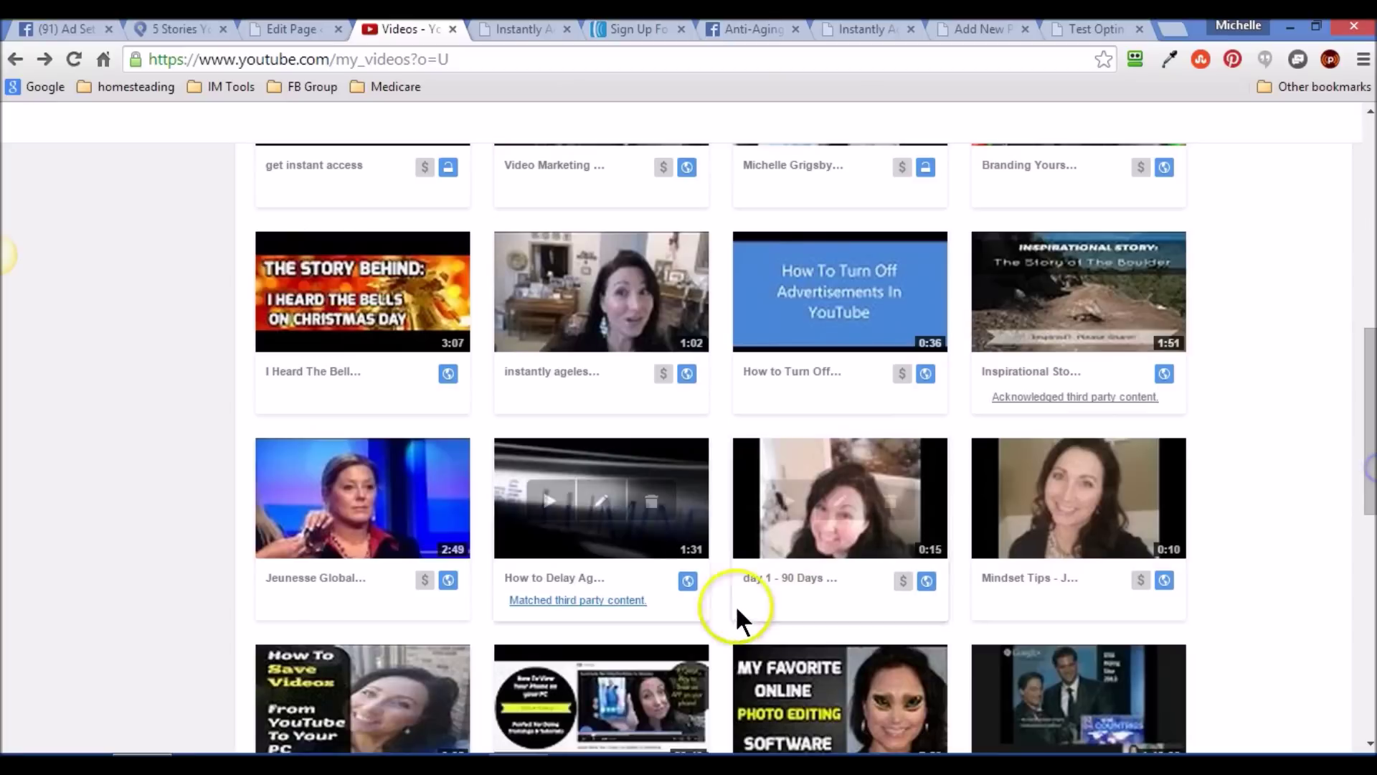
{"action": "left_click", "coordinate": [315, 502]}
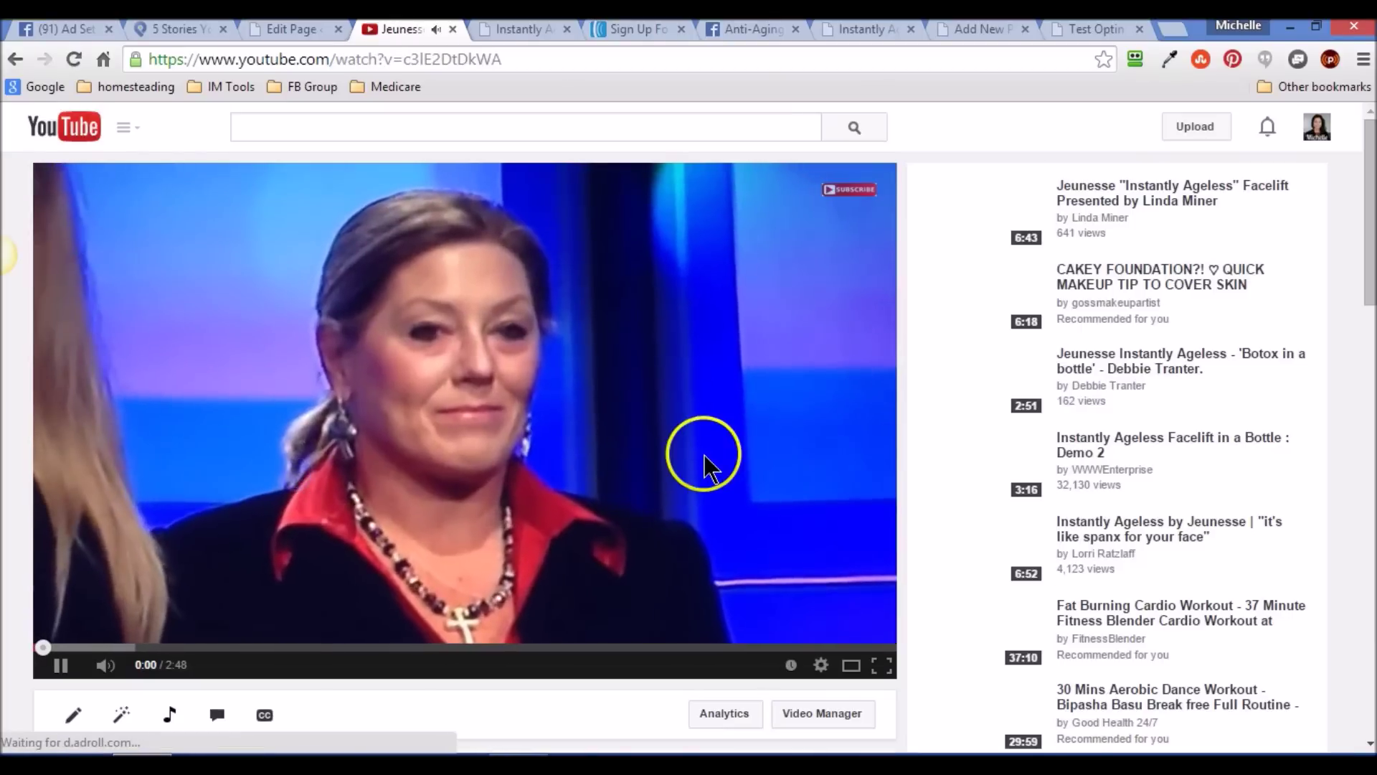
{"action": "left_click", "coordinate": [653, 352]}
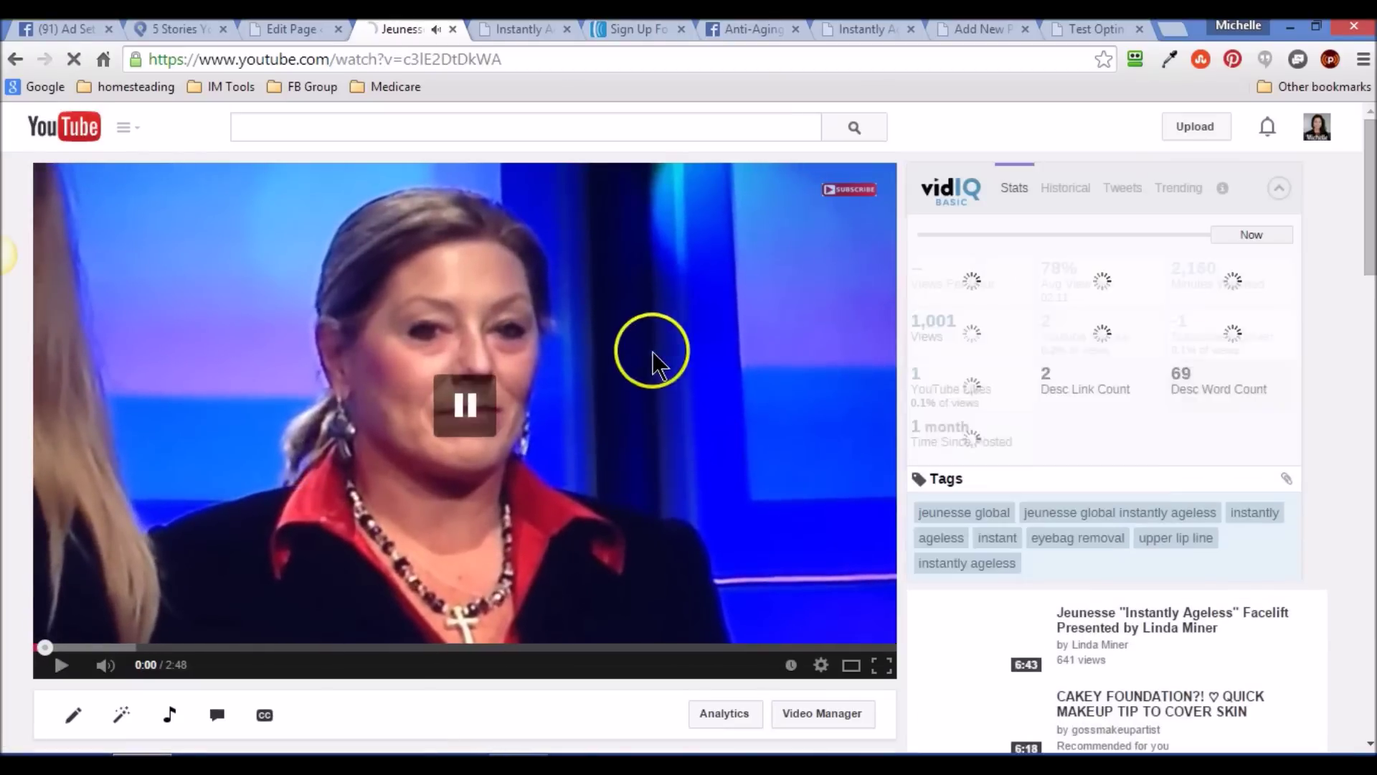
Copy the embed code of the "Jeunesse Global Instantly Ageless" video from its sharing options.
{"action": "left_click_drag", "start_coordinate": [1371, 233], "coordinate": [1371, 324]}
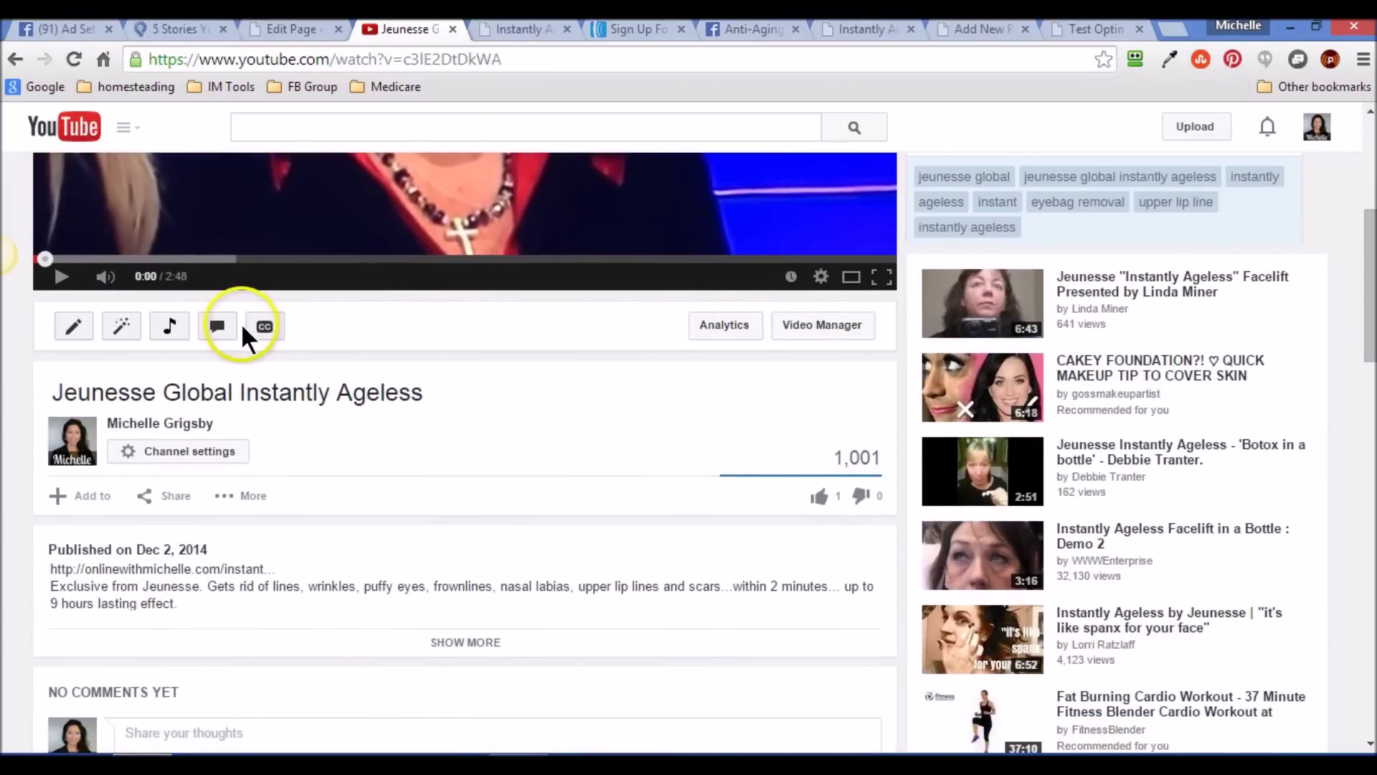
{"action": "left_click", "coordinate": [173, 502]}
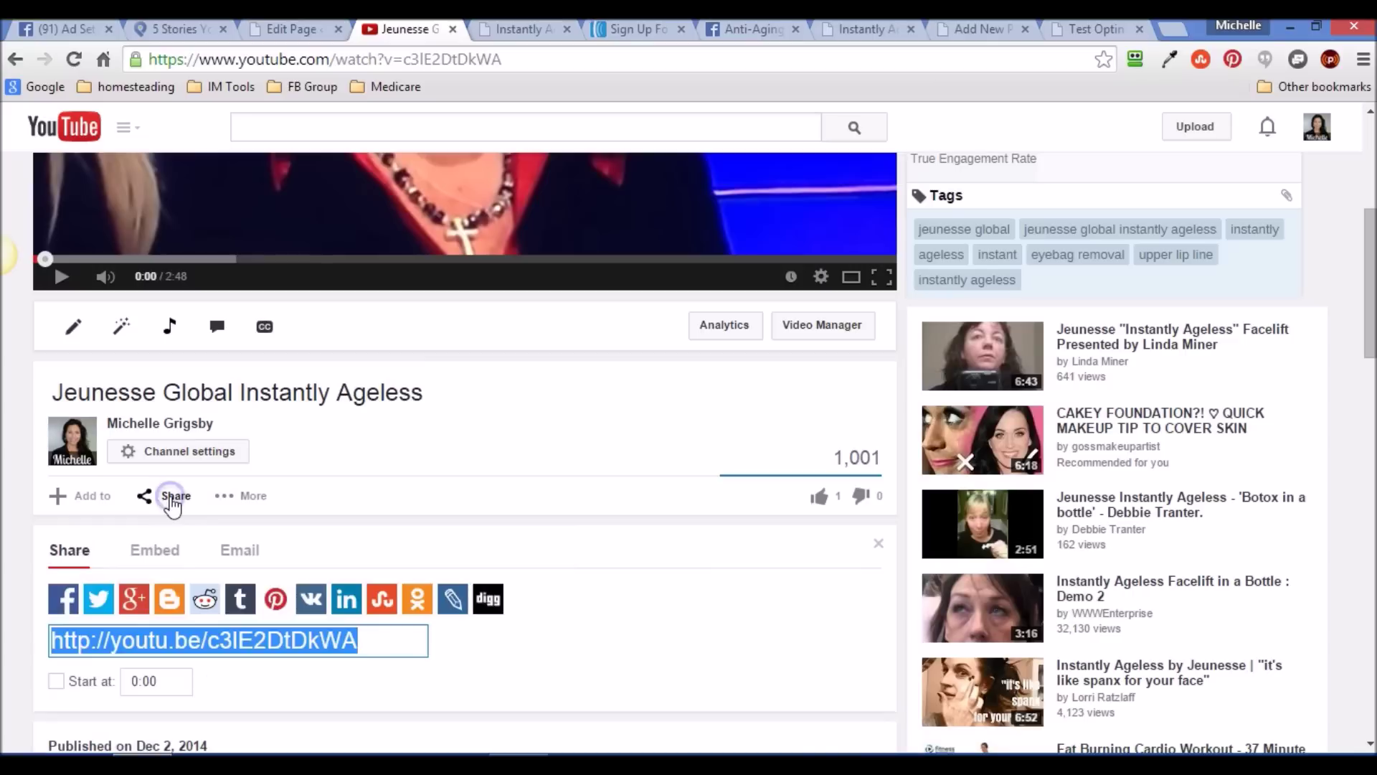
{"action": "left_click", "coordinate": [154, 549]}
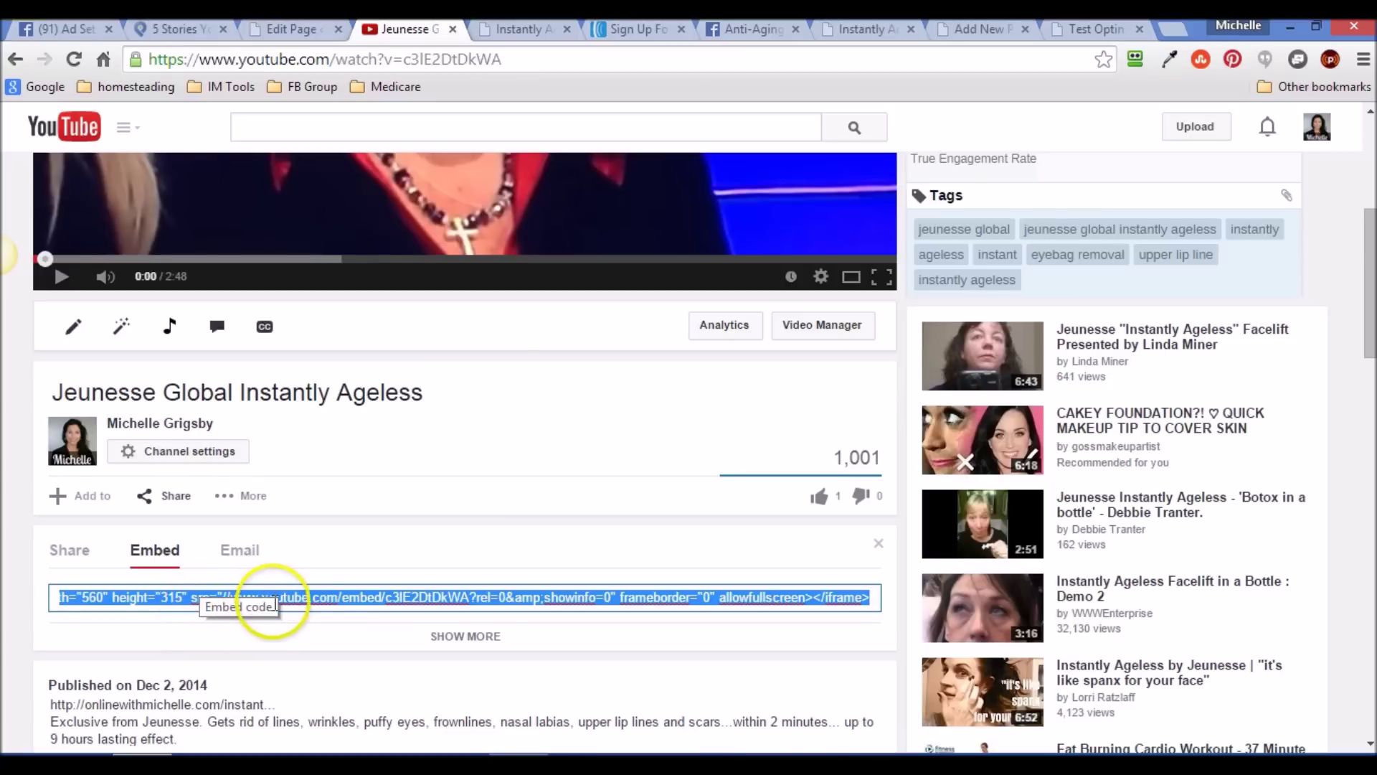
{"action": "right_click", "coordinate": [304, 603]}
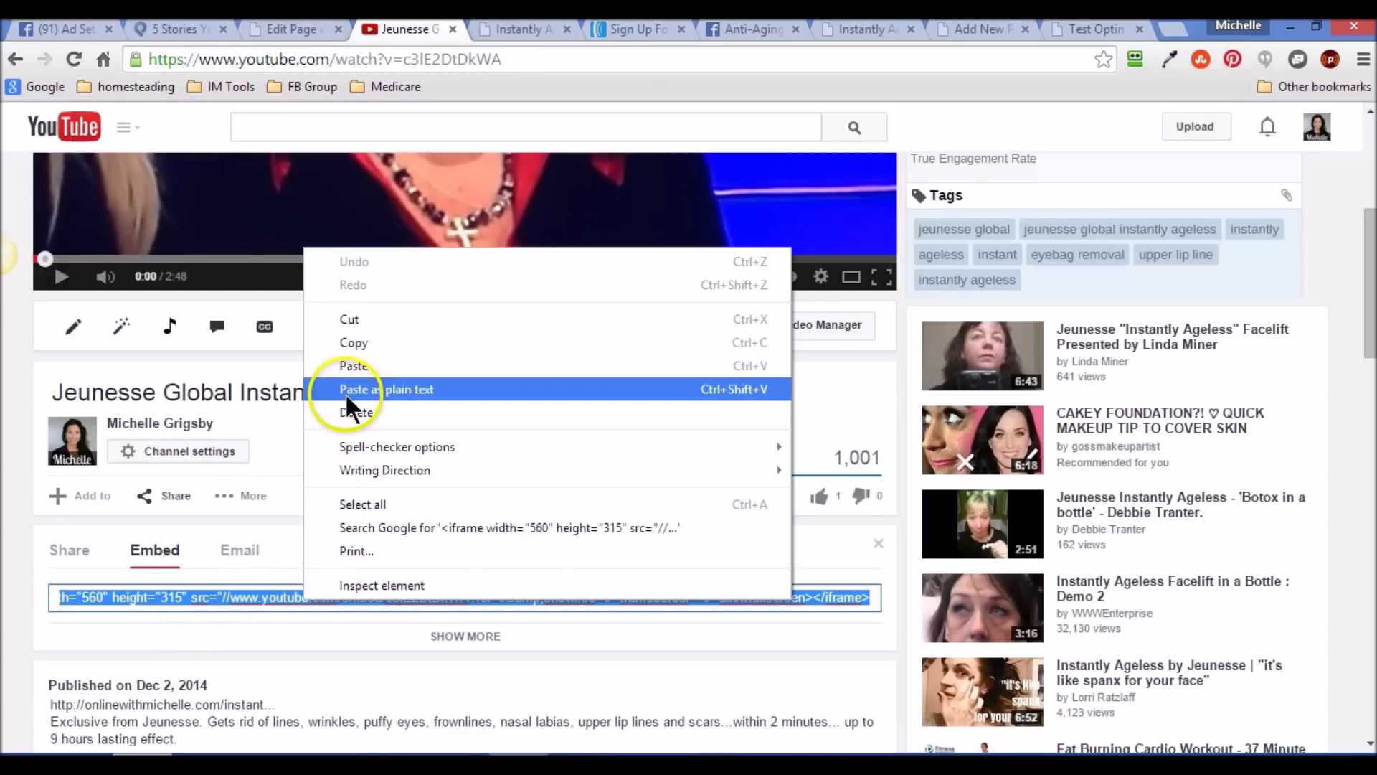
{"action": "left_click", "coordinate": [347, 342]}
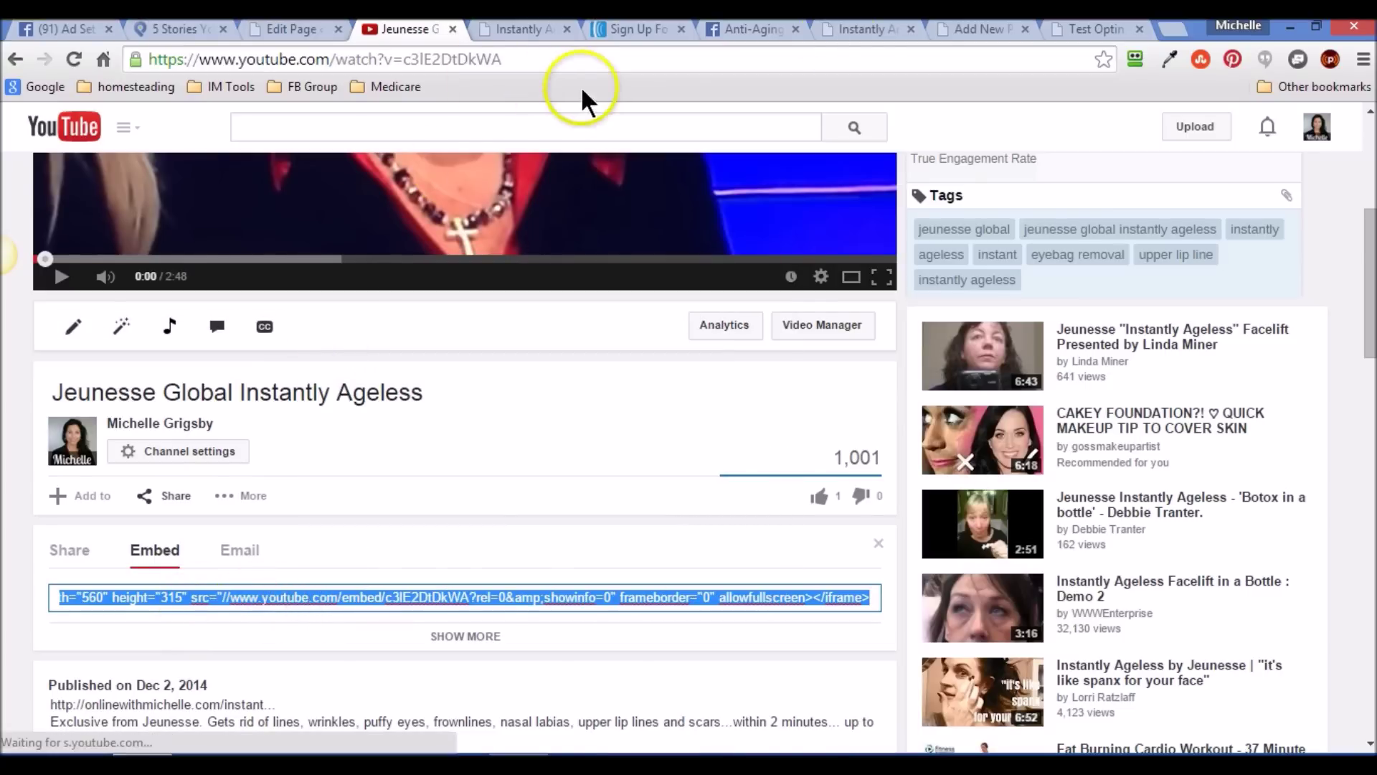
In the WordPress page's HTML source, replace the "xxxxxxxx" placeholder with the copied video embed code.
{"action": "left_click", "coordinate": [957, 30]}
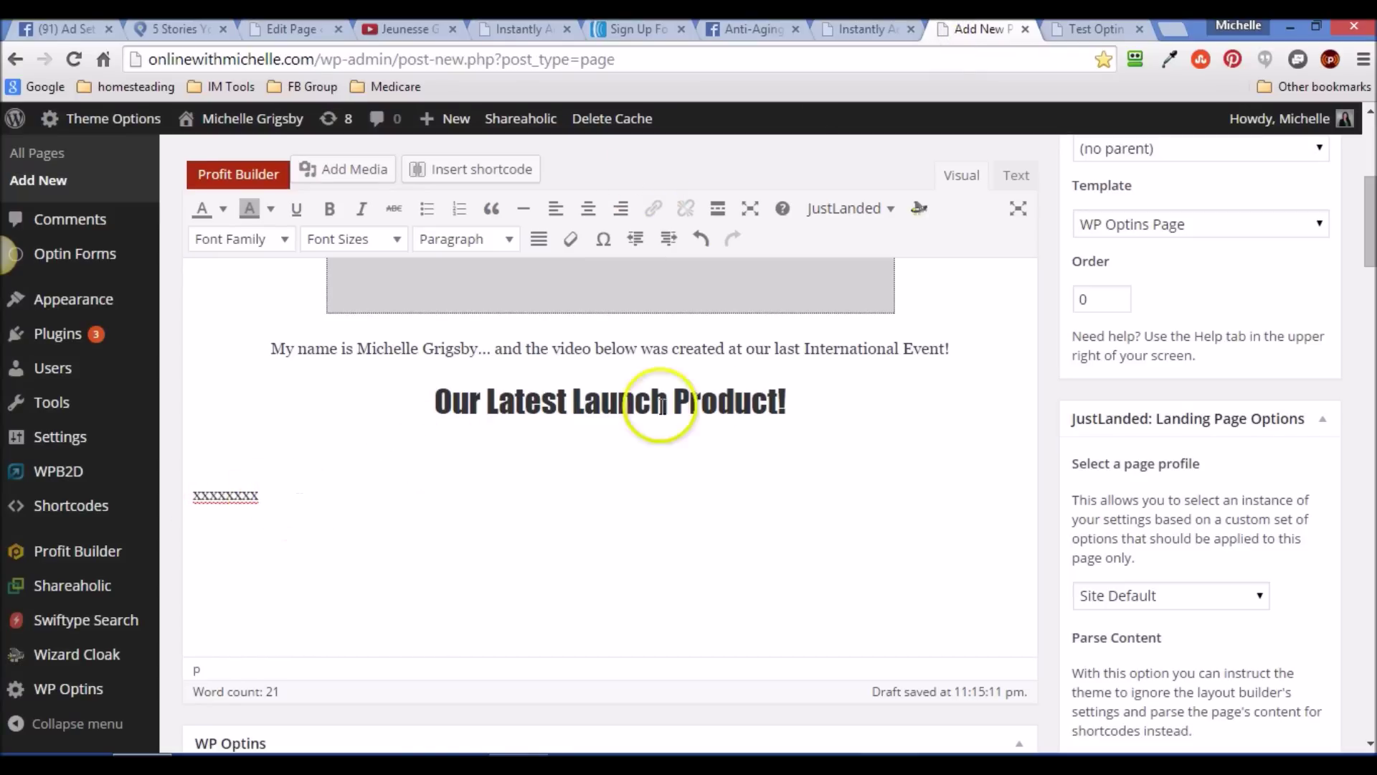
{"action": "left_click", "coordinate": [1017, 176]}
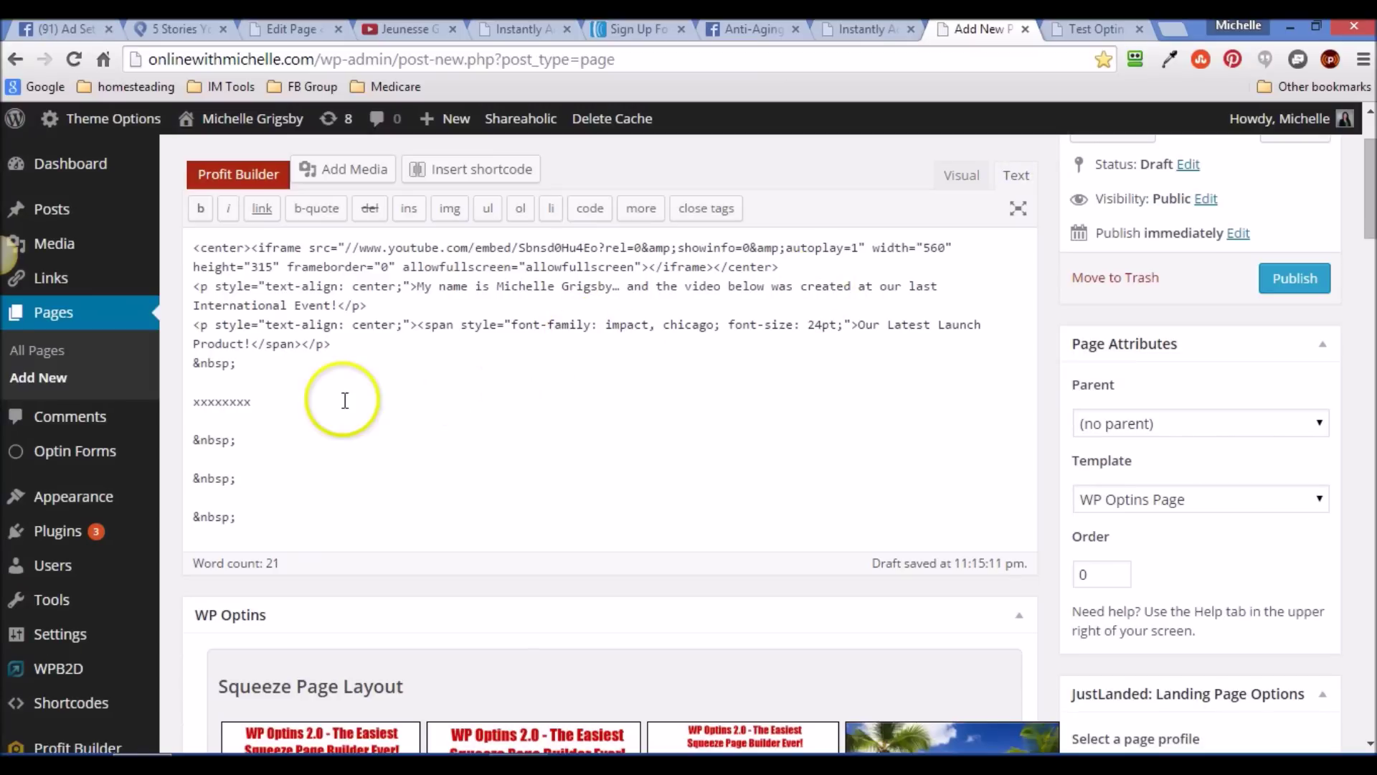
{"action": "left_click_drag", "start_coordinate": [287, 401], "coordinate": [213, 399]}
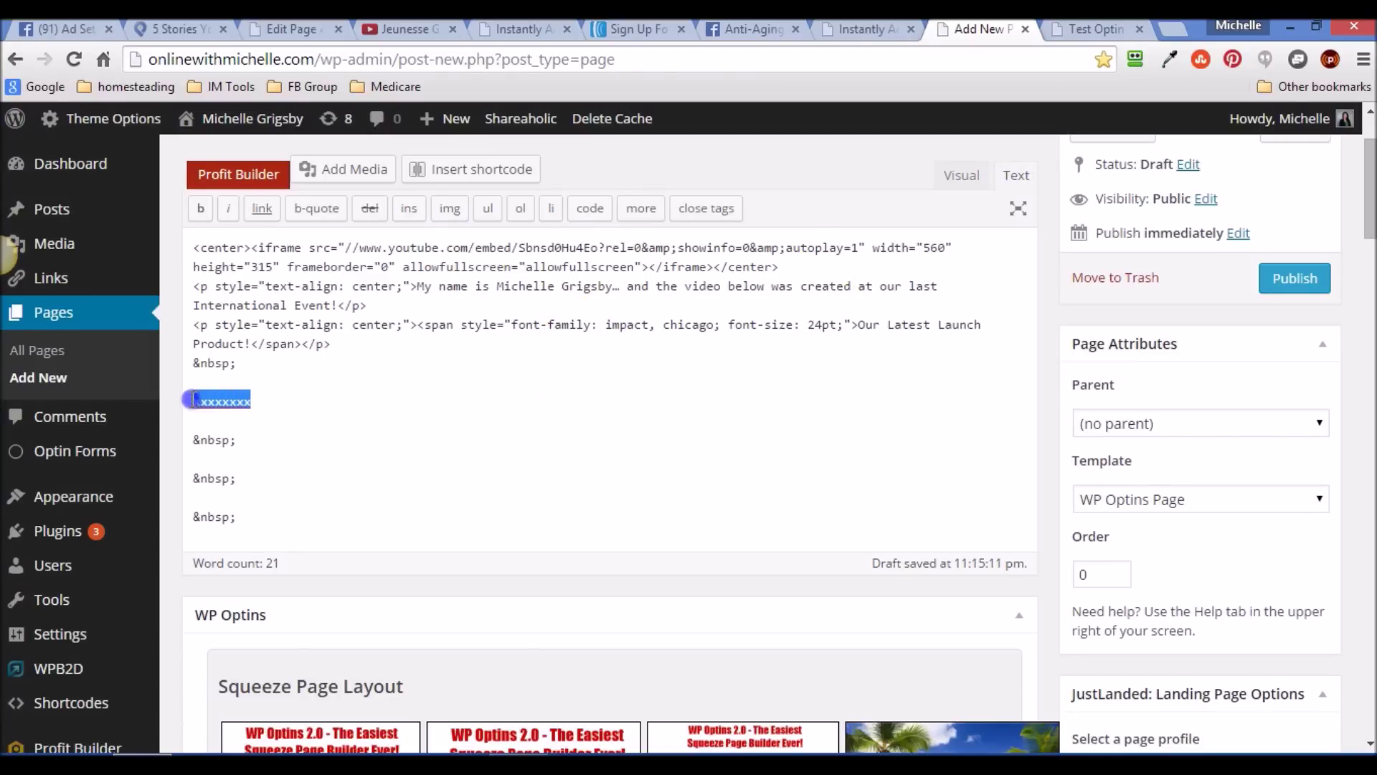
{"action": "right_click", "coordinate": [201, 396]}
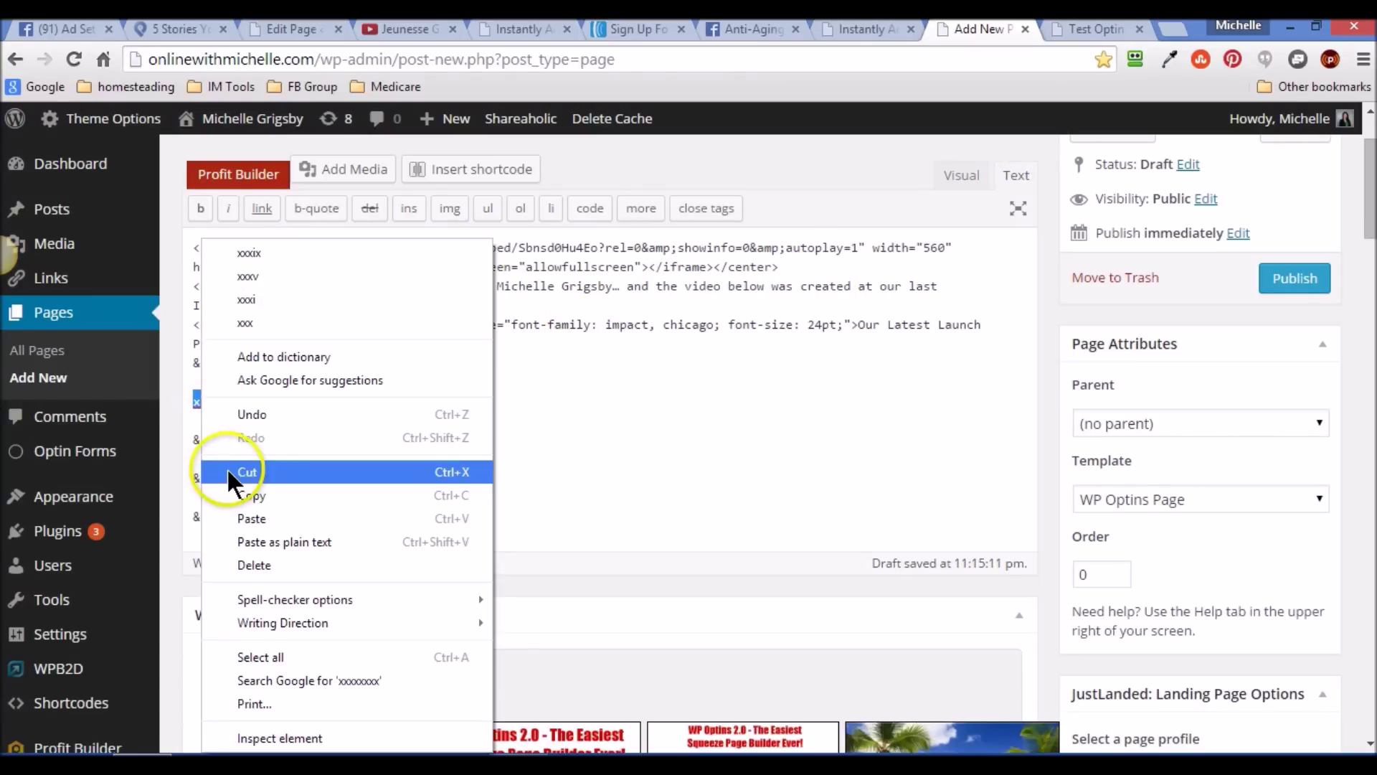
{"action": "left_click", "coordinate": [252, 518]}
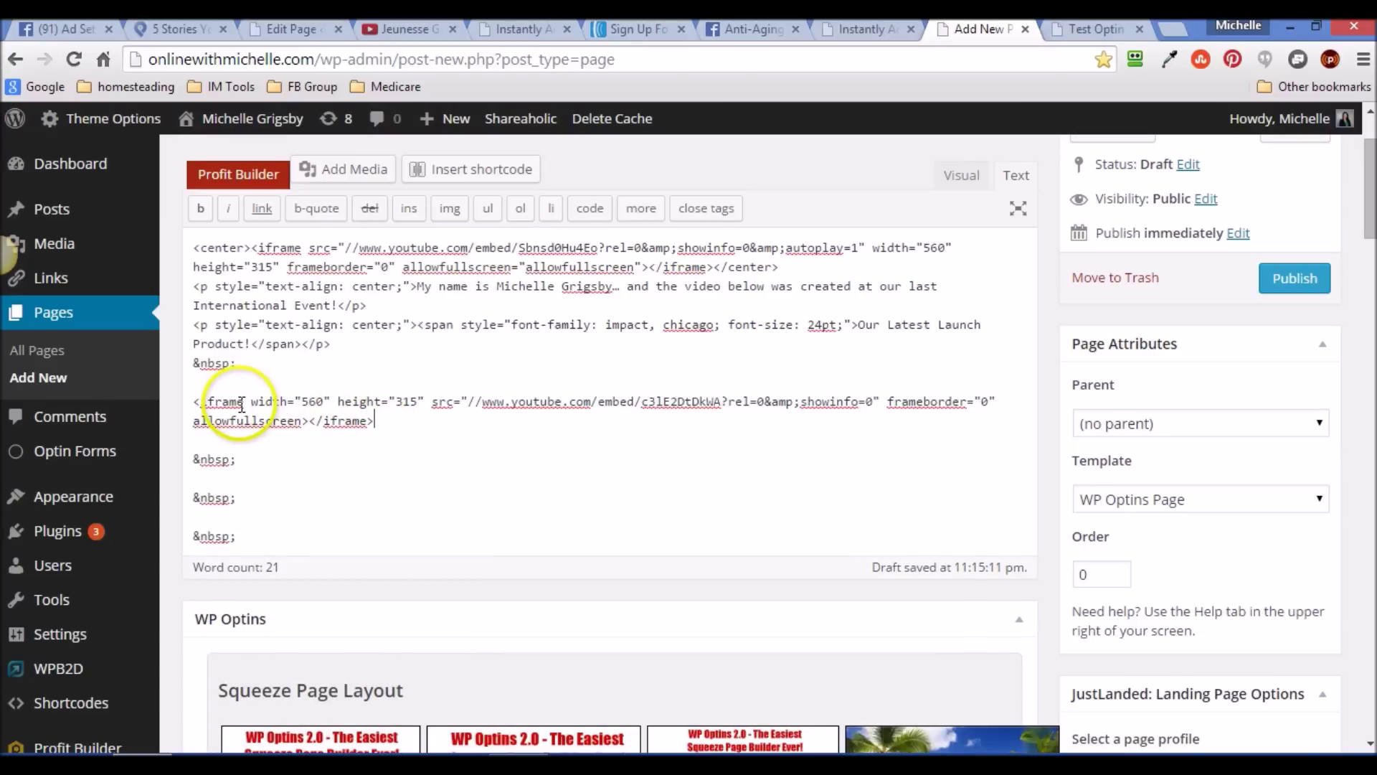
Wrap the second video's iframe code in <center> and </center> tags.
{"action": "left_click", "coordinate": [195, 401]}
{"action": "type", "text": "<"}
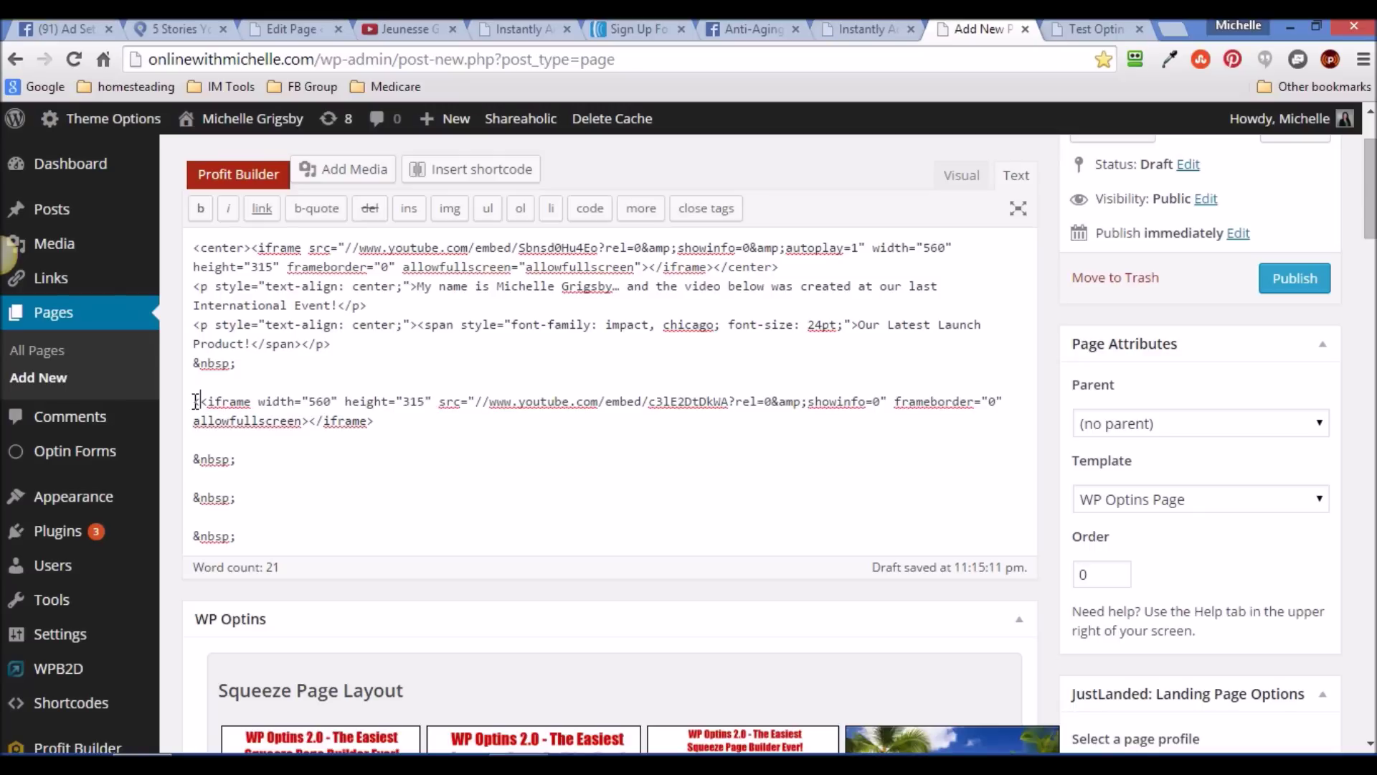
{"action": "type", "text": "center>"}
{"action": "left_click", "coordinate": [495, 422]}
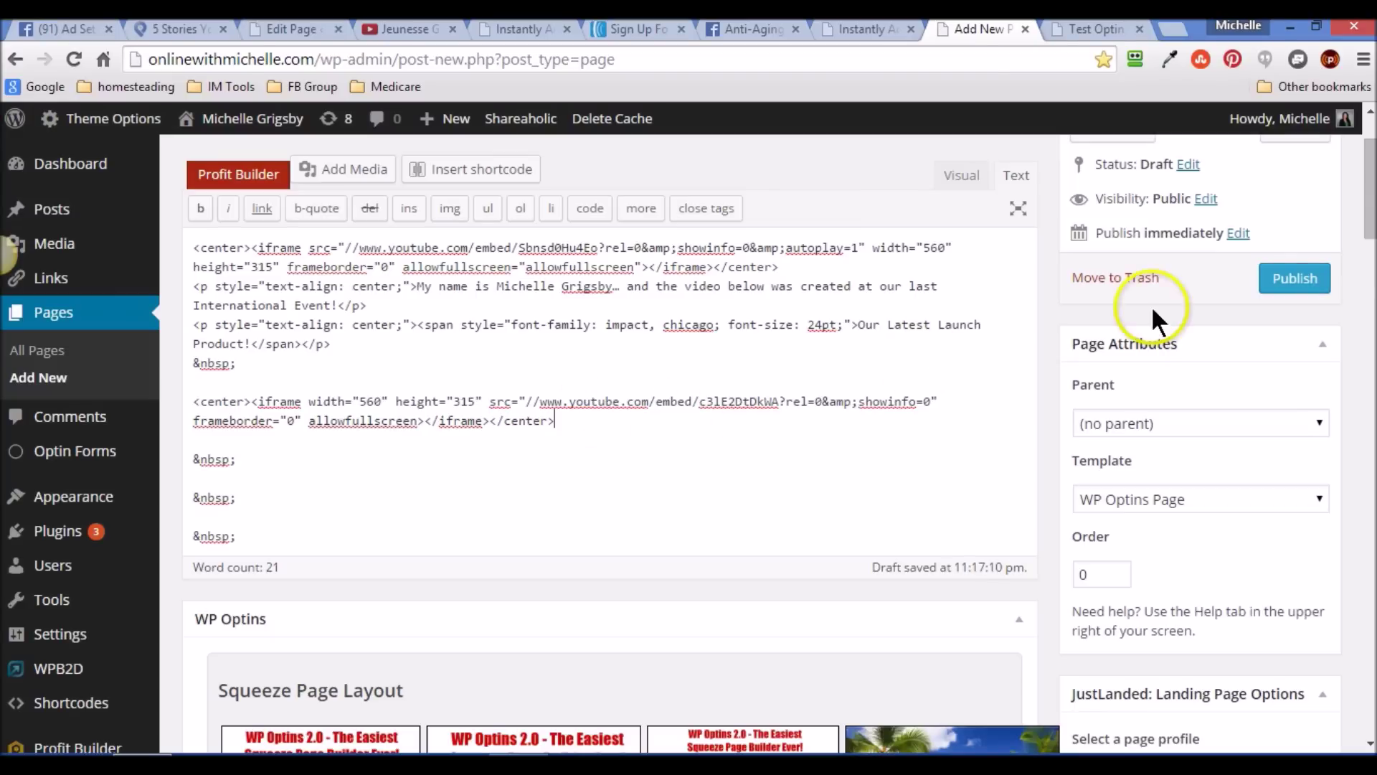
Preview the page, pause the first video, and check the placement of the second video below the heading.
{"action": "scroll", "coordinate": [1363, 208], "scroll_direction": "up", "scroll_amount": 3}
{"action": "left_click", "coordinate": [1283, 263]}
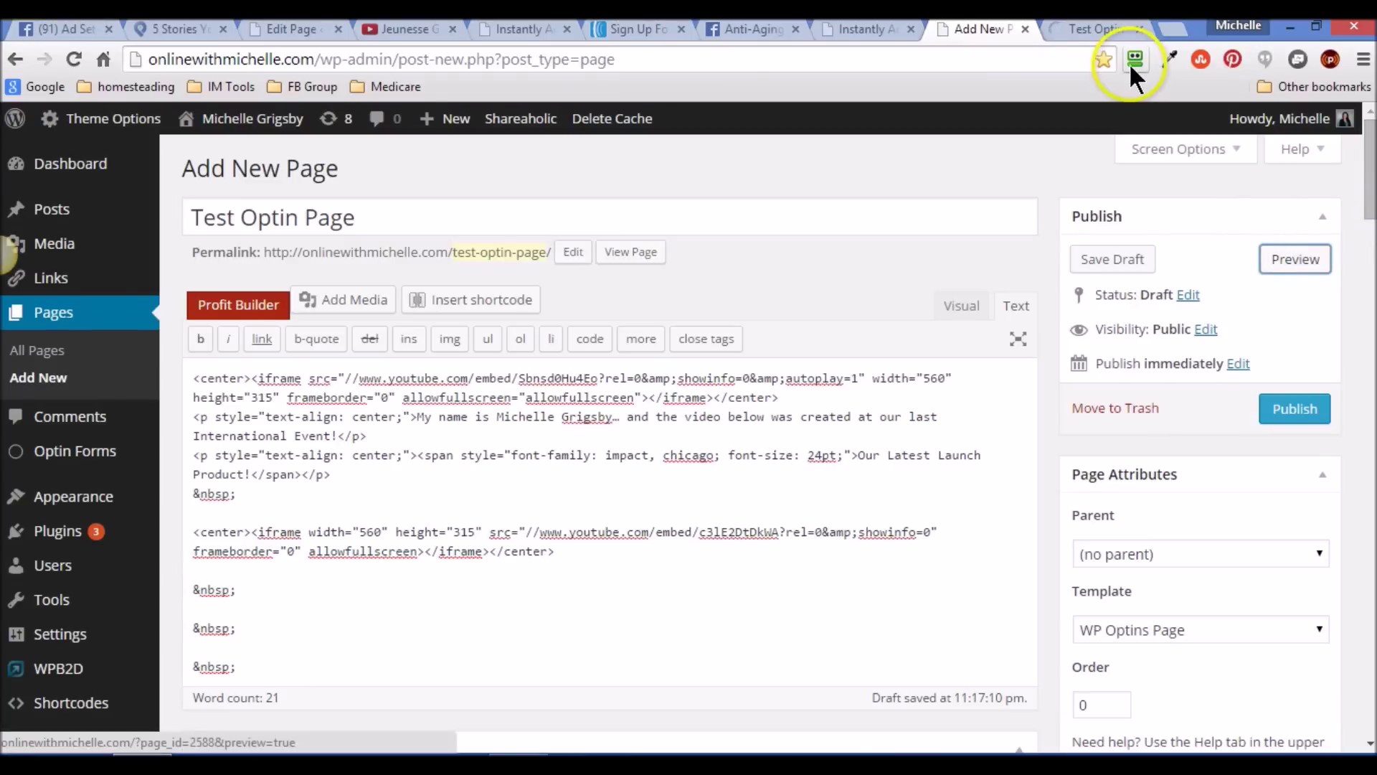
{"action": "left_click", "coordinate": [1074, 27]}
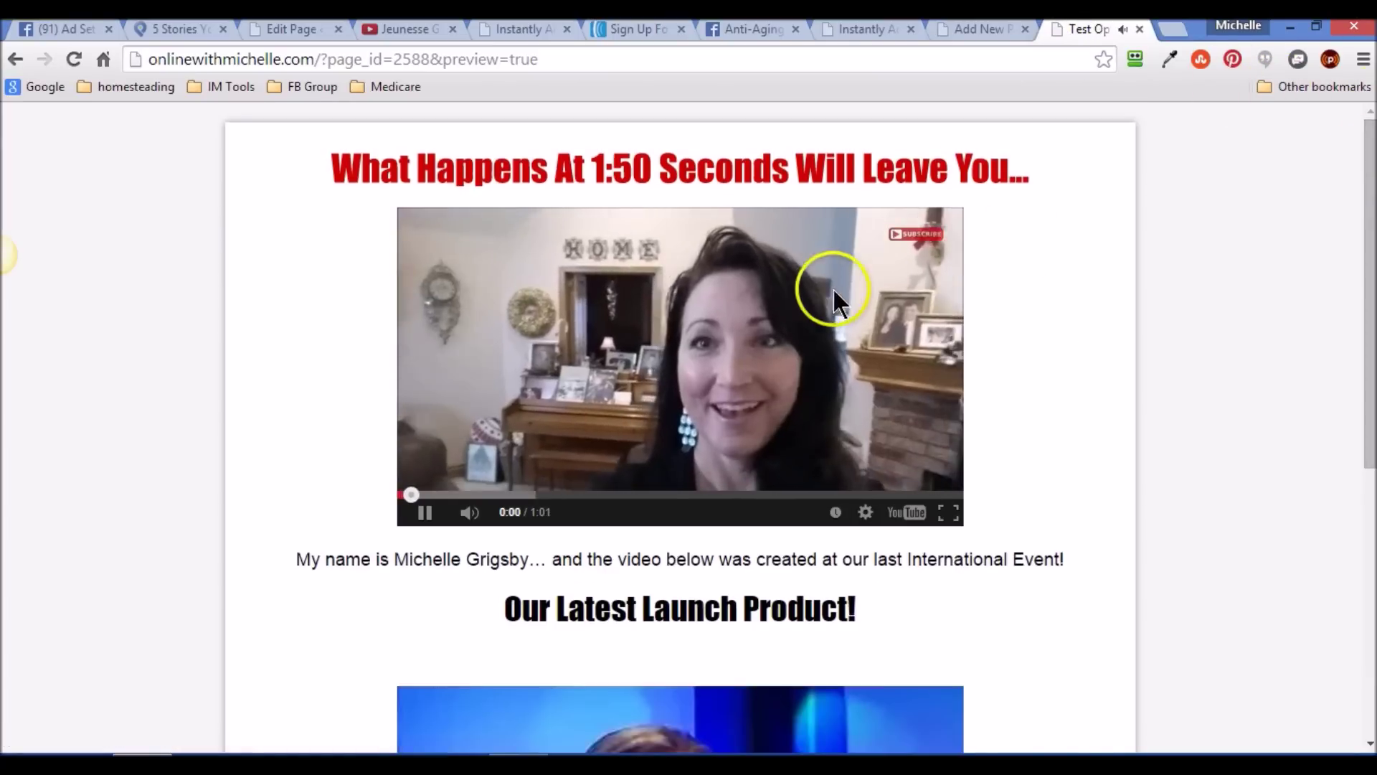
{"action": "left_click", "coordinate": [609, 376]}
{"action": "left_click_drag", "start_coordinate": [1371, 272], "coordinate": [1371, 468]}
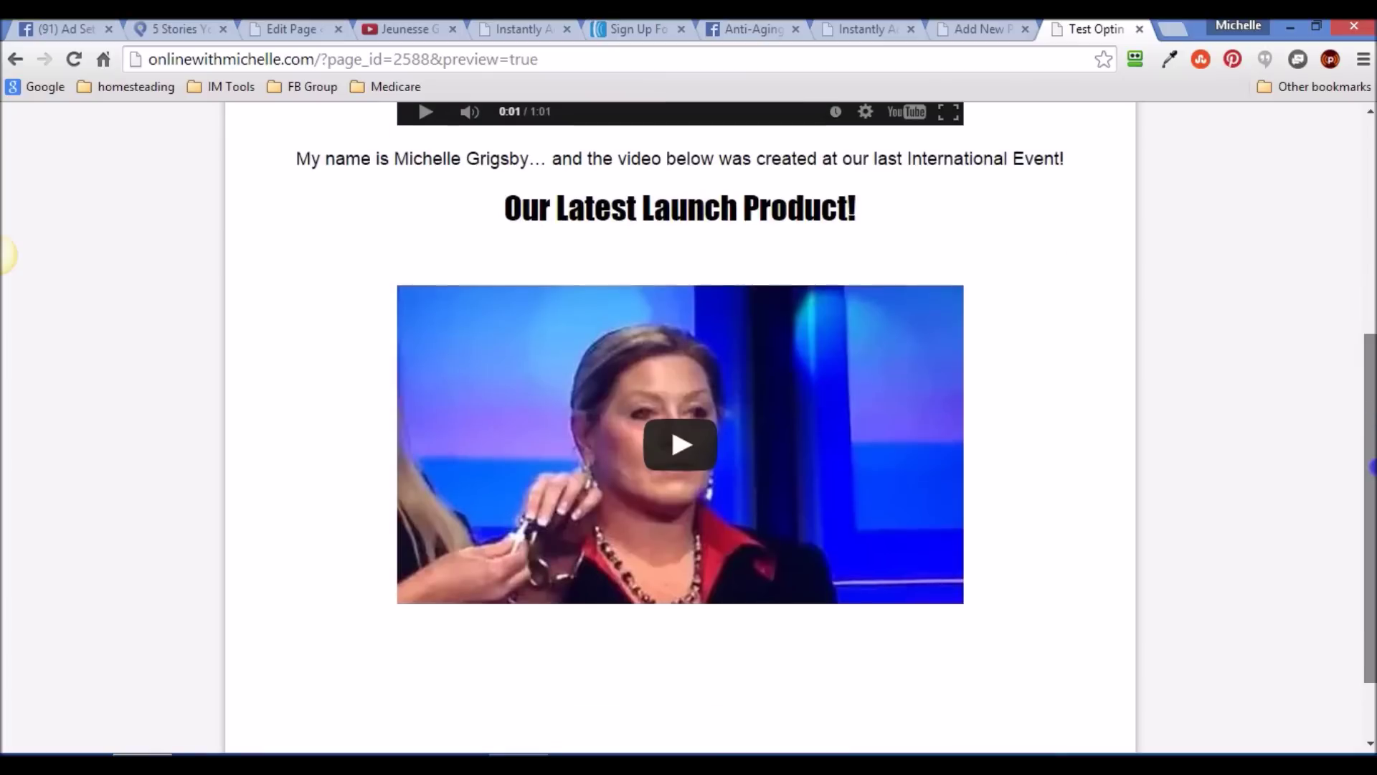
Examine the text between the second video and the optin form on the finished Instantly Ageless page.
{"action": "left_click", "coordinate": [867, 29]}
{"action": "left_click_drag", "start_coordinate": [1371, 248], "coordinate": [953, 307]}
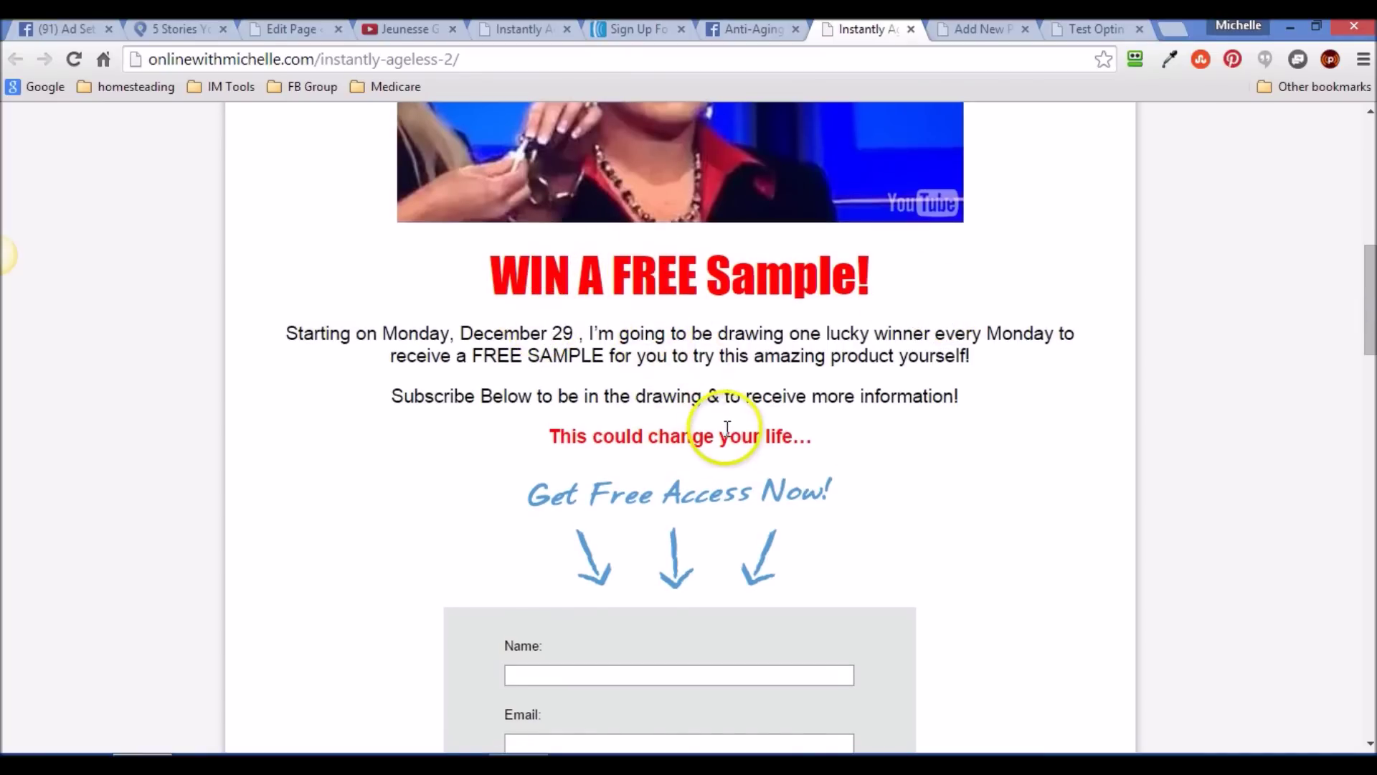
{"action": "left_click_drag", "start_coordinate": [480, 252], "coordinate": [851, 439]}
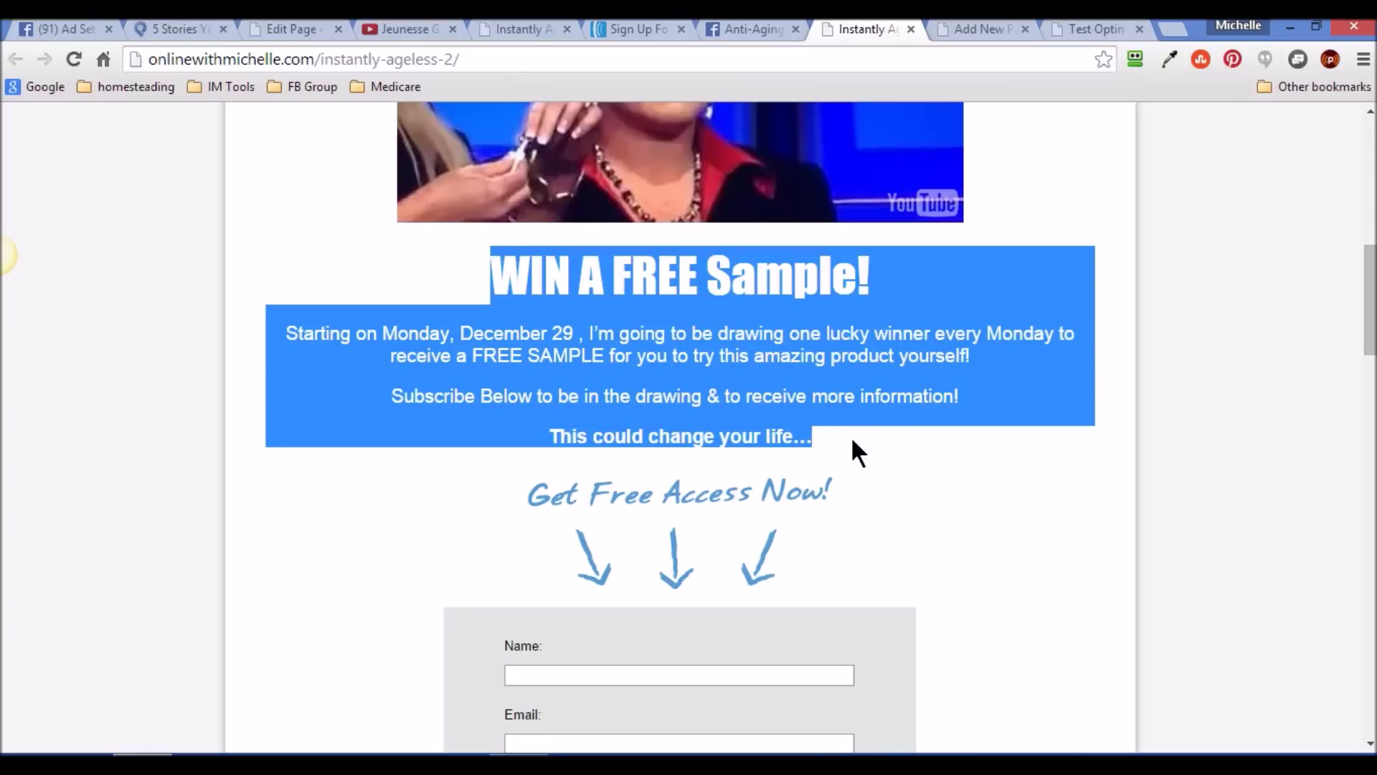
{"action": "left_click", "coordinate": [700, 260]}
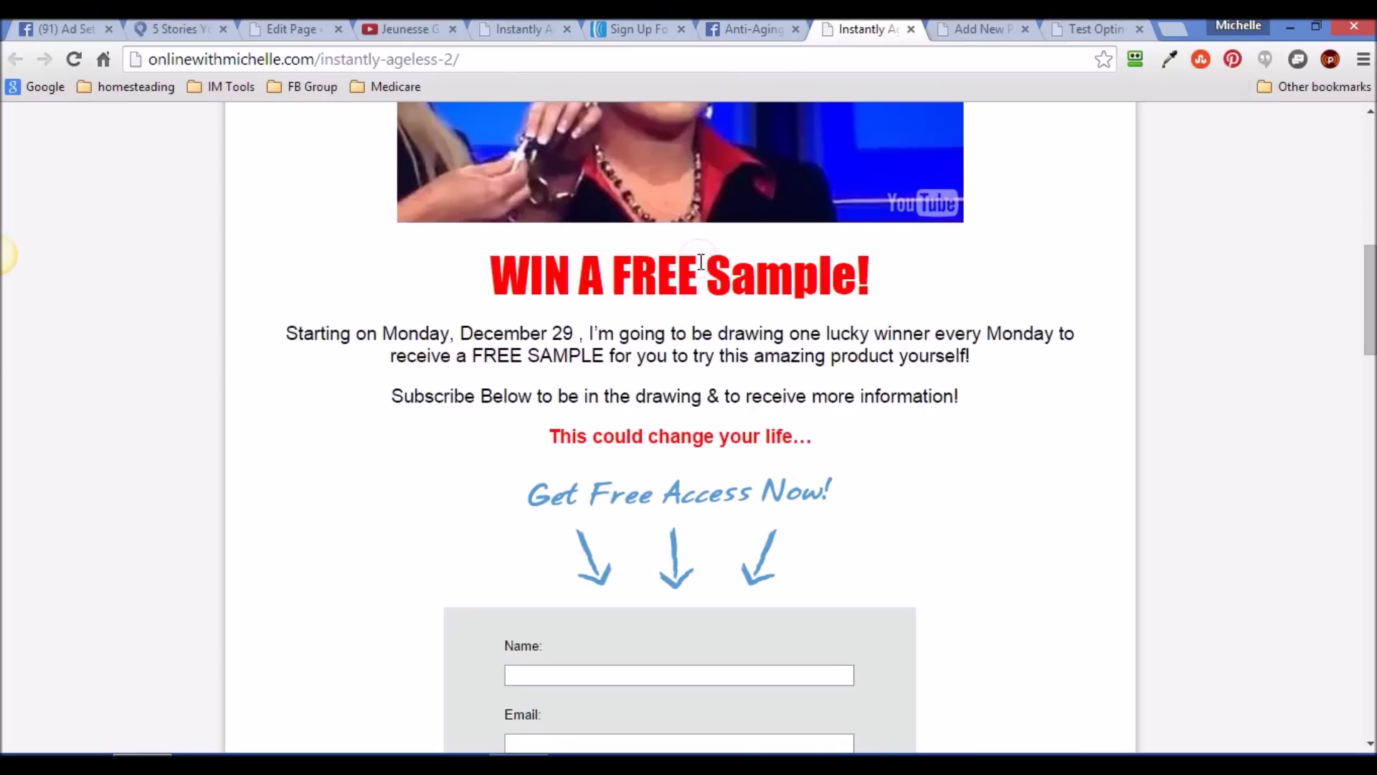
In the WordPress page's visual editor, add the centred line "Win A Free Sample" below the second video.
{"action": "left_click", "coordinate": [965, 25]}
{"action": "left_click", "coordinate": [961, 306]}
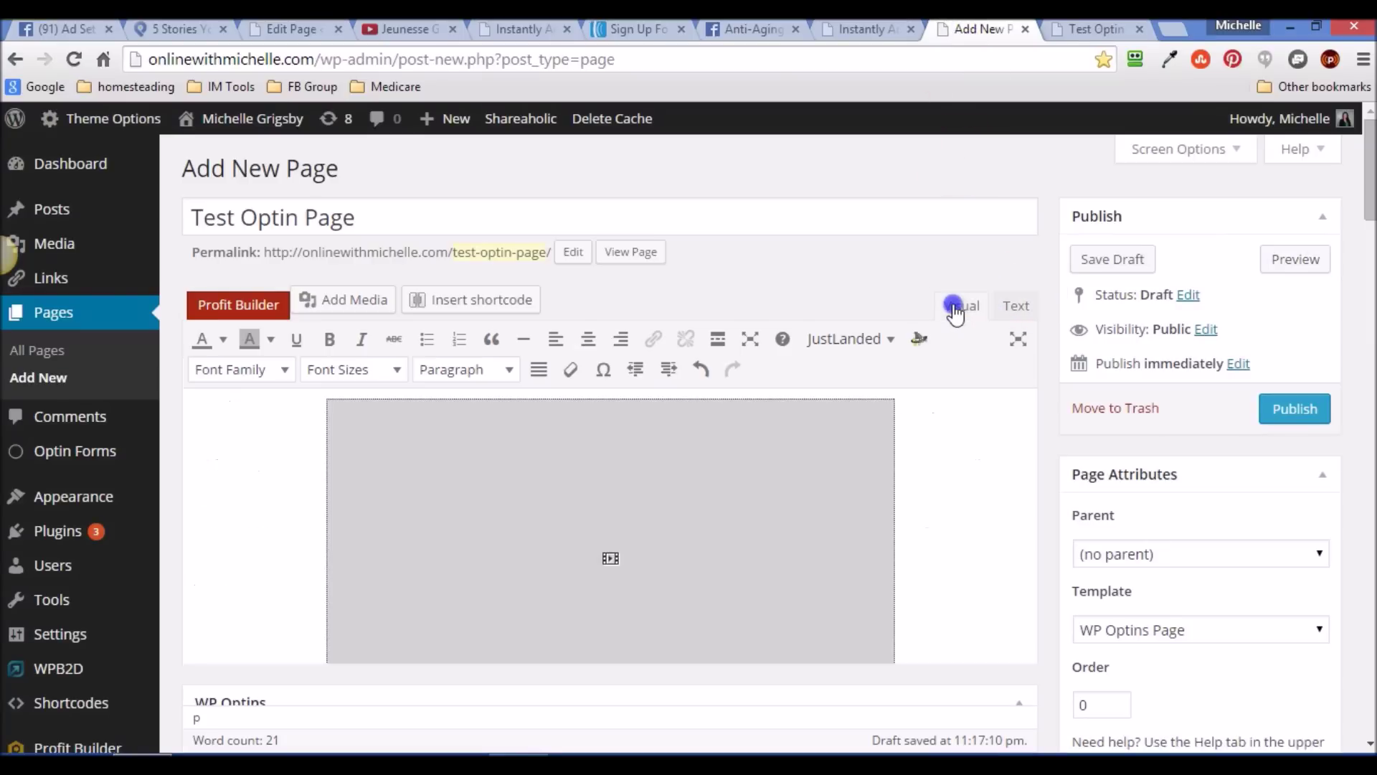
{"action": "left_click_drag", "start_coordinate": [1371, 170], "coordinate": [1371, 271]}
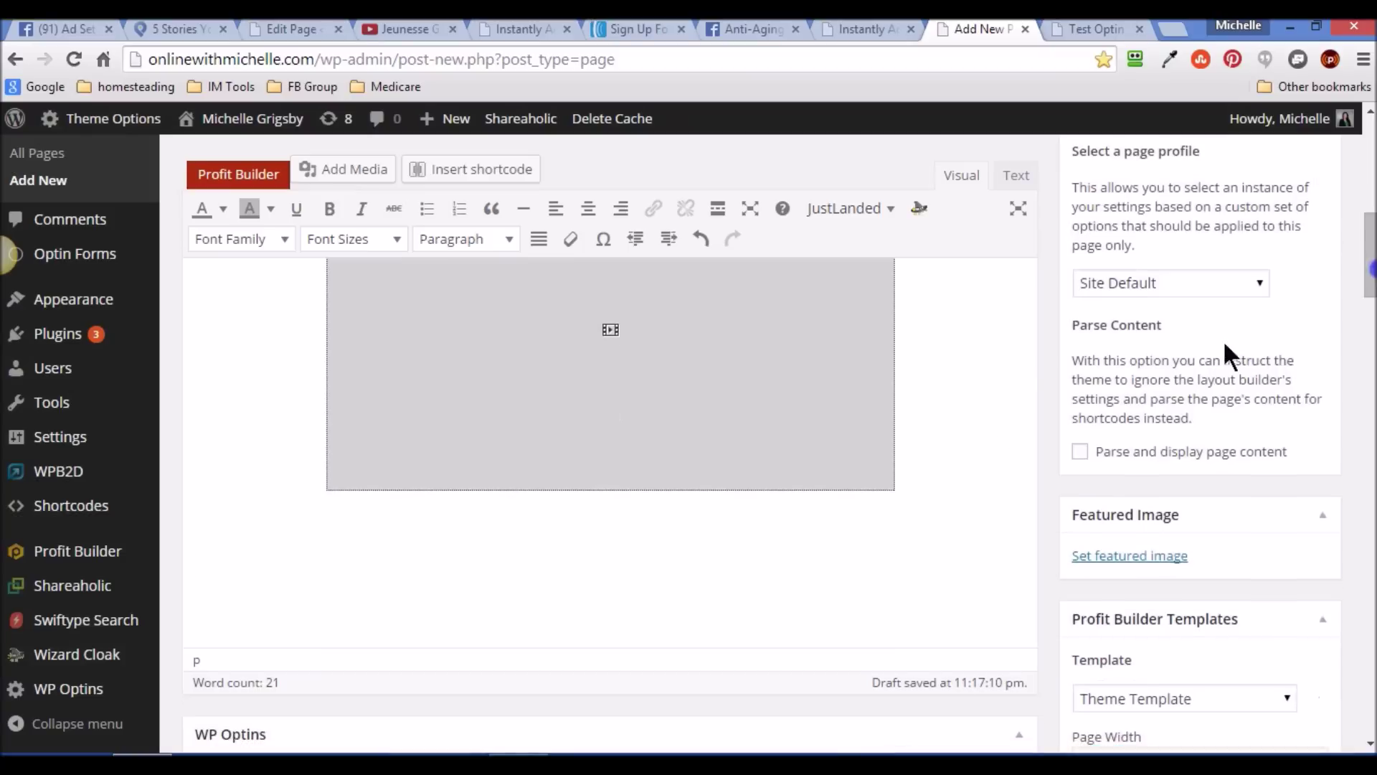
{"action": "left_click", "coordinate": [841, 523]}
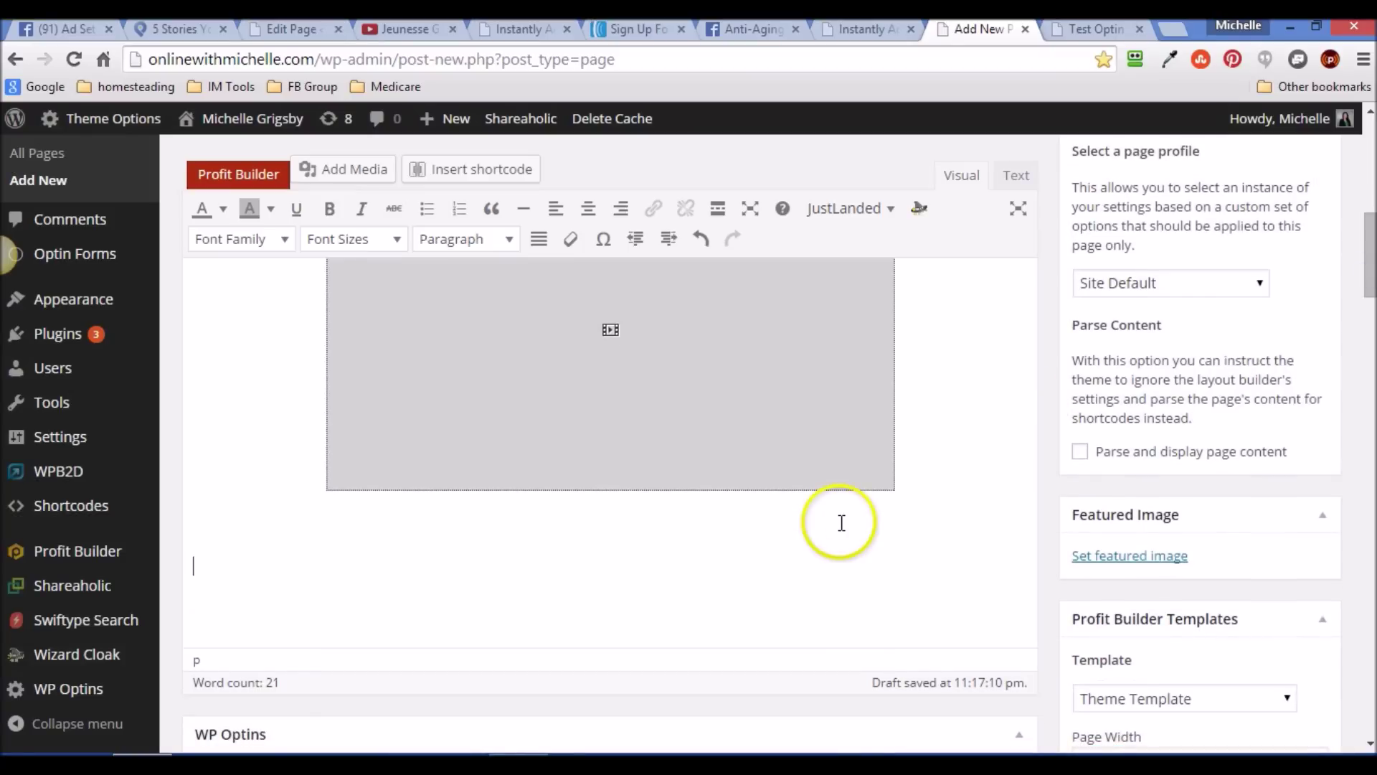
{"action": "scroll", "coordinate": [841, 523], "scroll_direction": "up", "scroll_amount": 3}
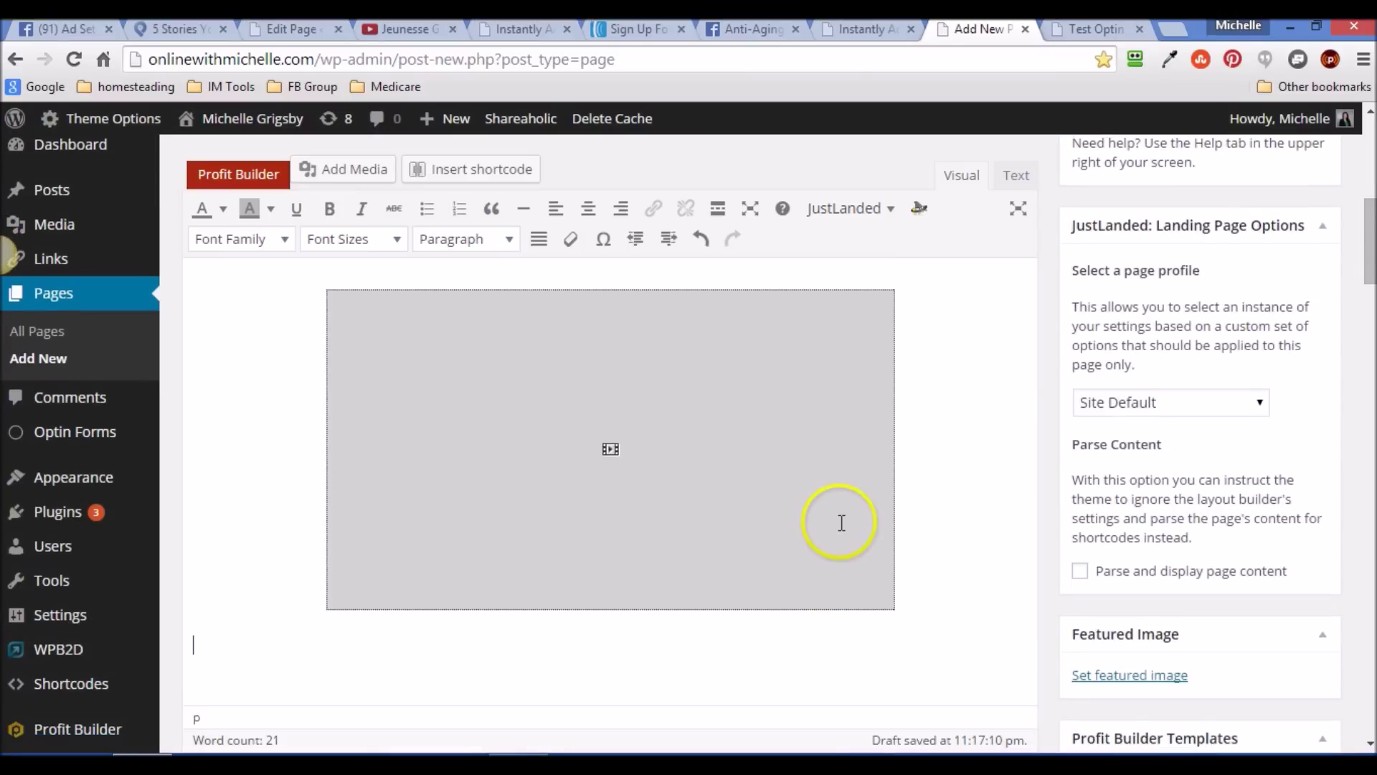
{"action": "left_click", "coordinate": [864, 26]}
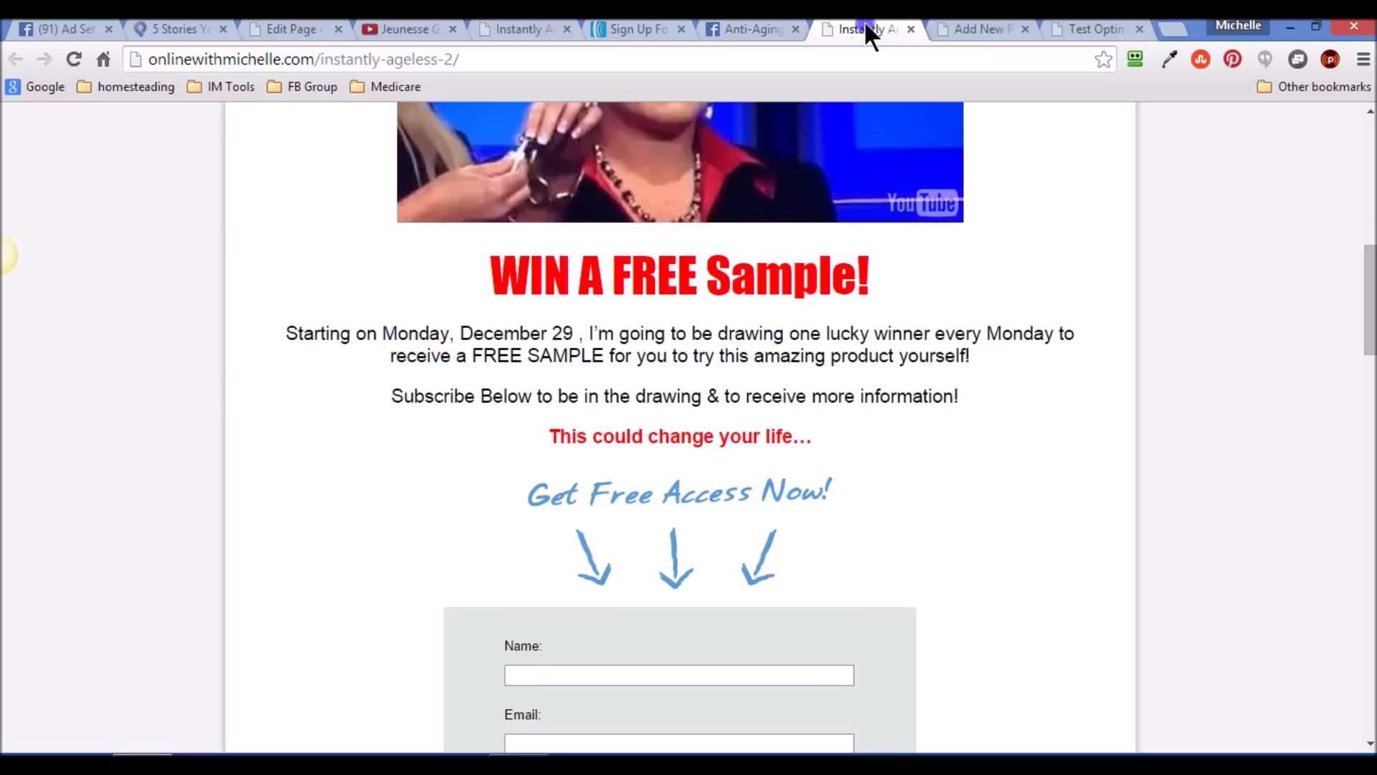
{"action": "left_click", "coordinate": [980, 29]}
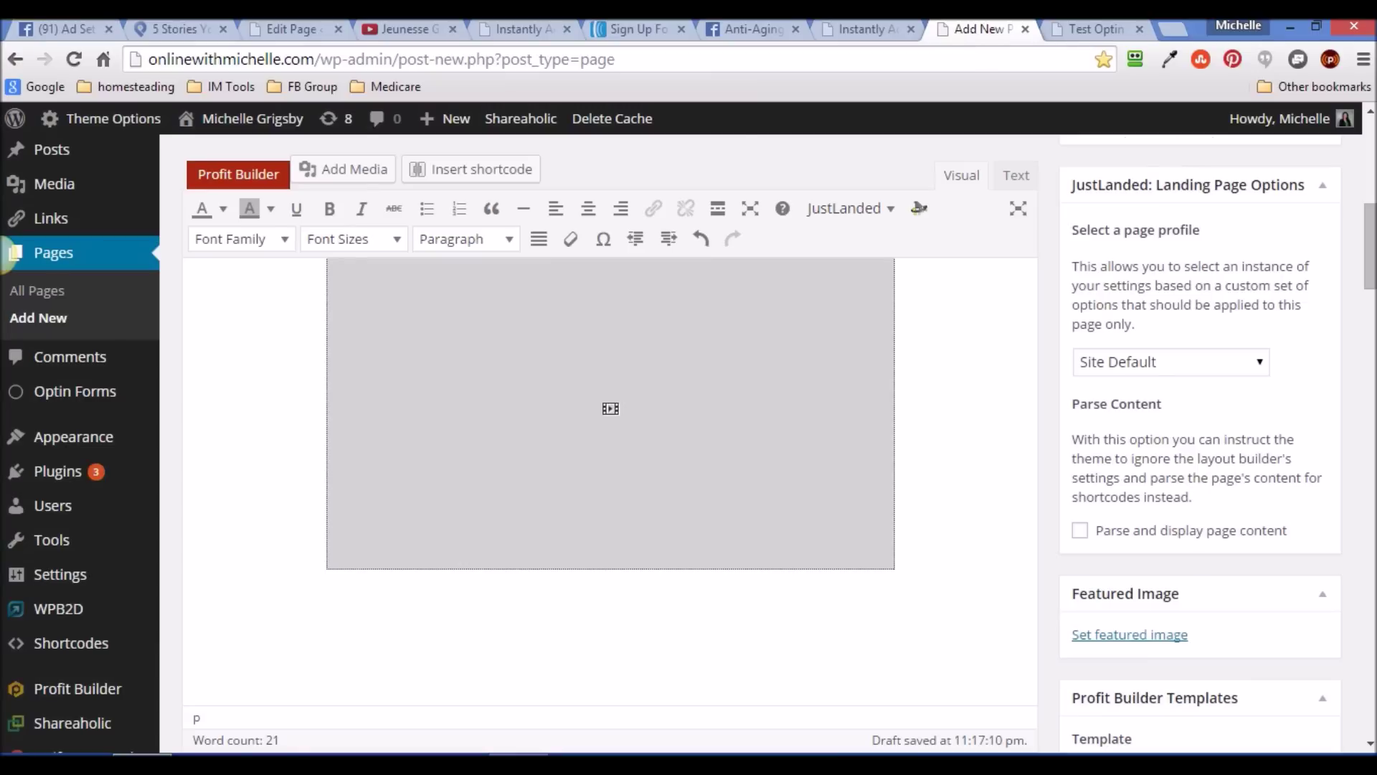
{"action": "left_click", "coordinate": [589, 215]}
{"action": "left_click", "coordinate": [863, 33]}
{"action": "left_click", "coordinate": [959, 29]}
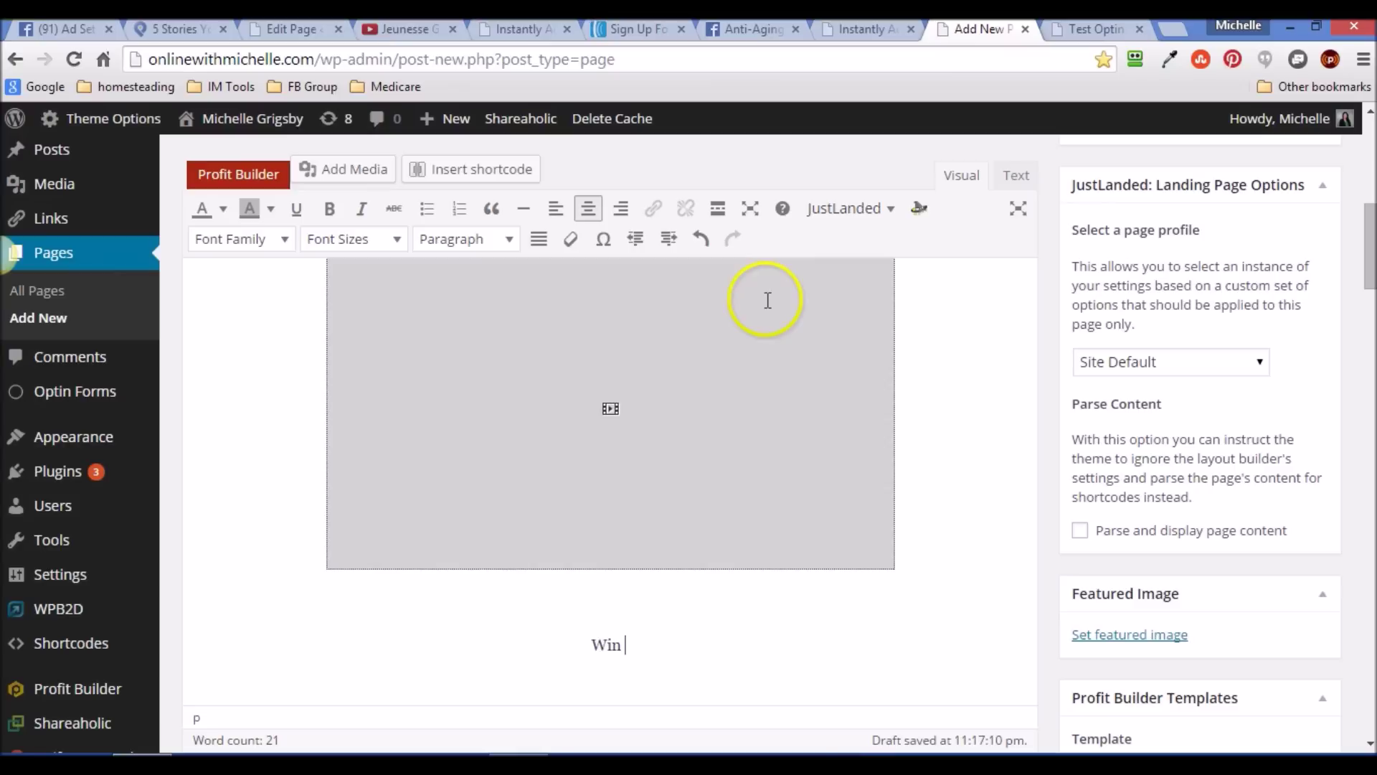
{"action": "type", "text": "ample"}
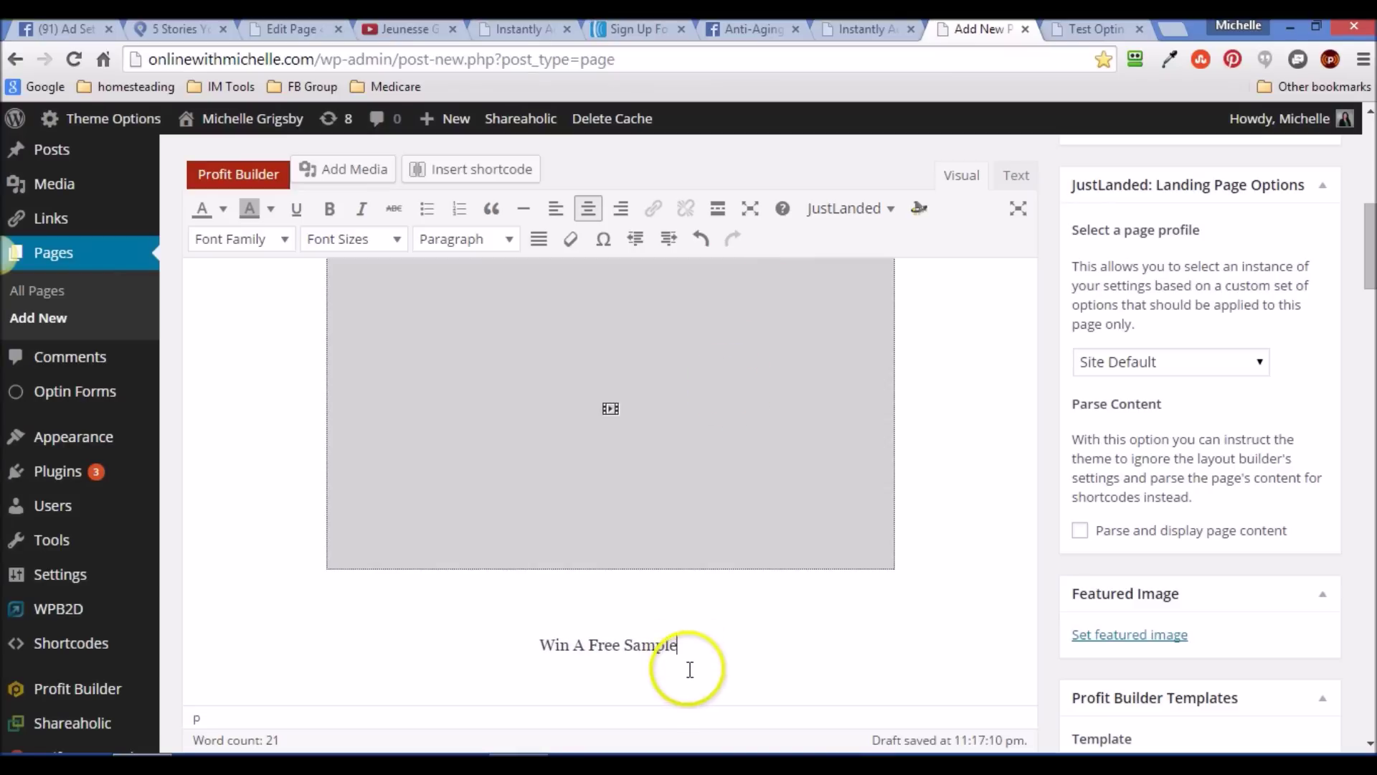
Format the "Win A Free Sample" line in the Impact font at 36pt.
{"action": "left_click_drag", "start_coordinate": [679, 644], "coordinate": [541, 645]}
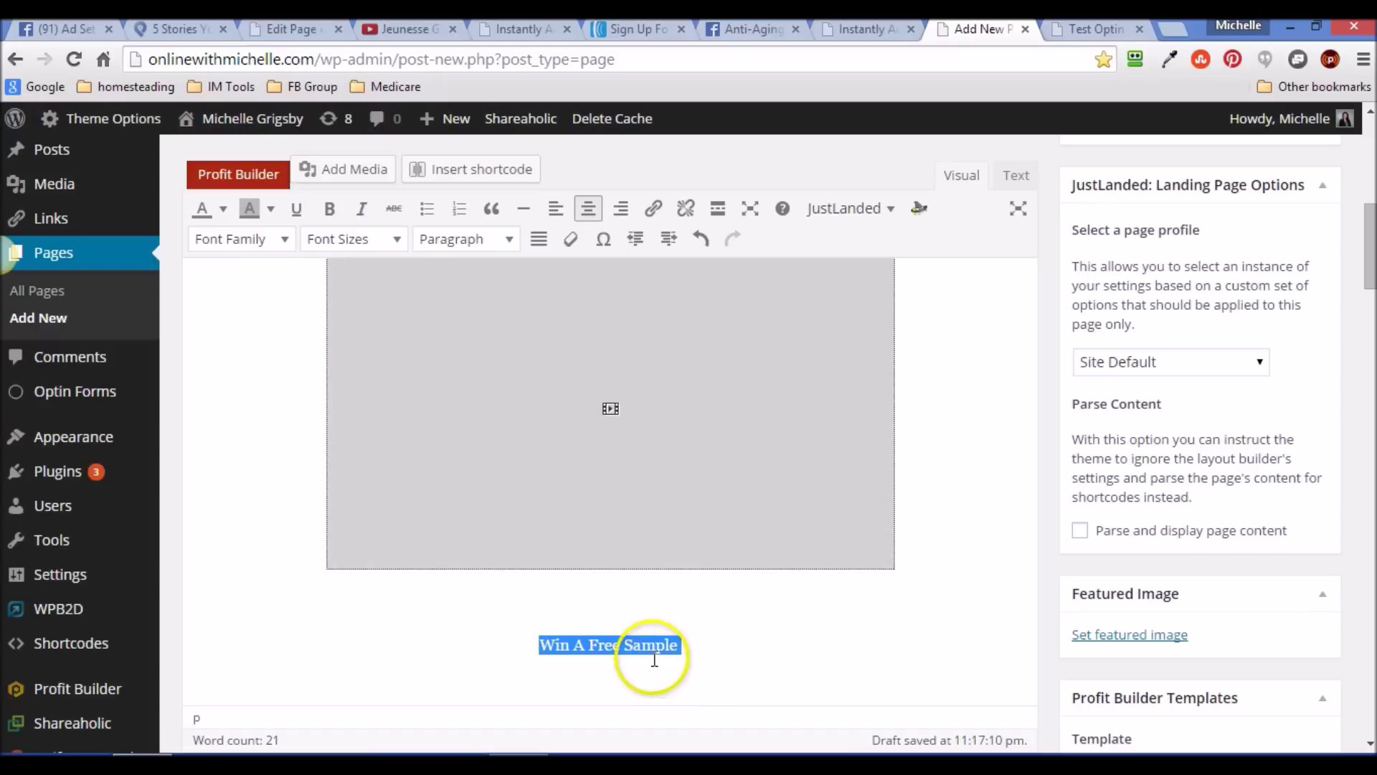
{"action": "left_click", "coordinate": [283, 228]}
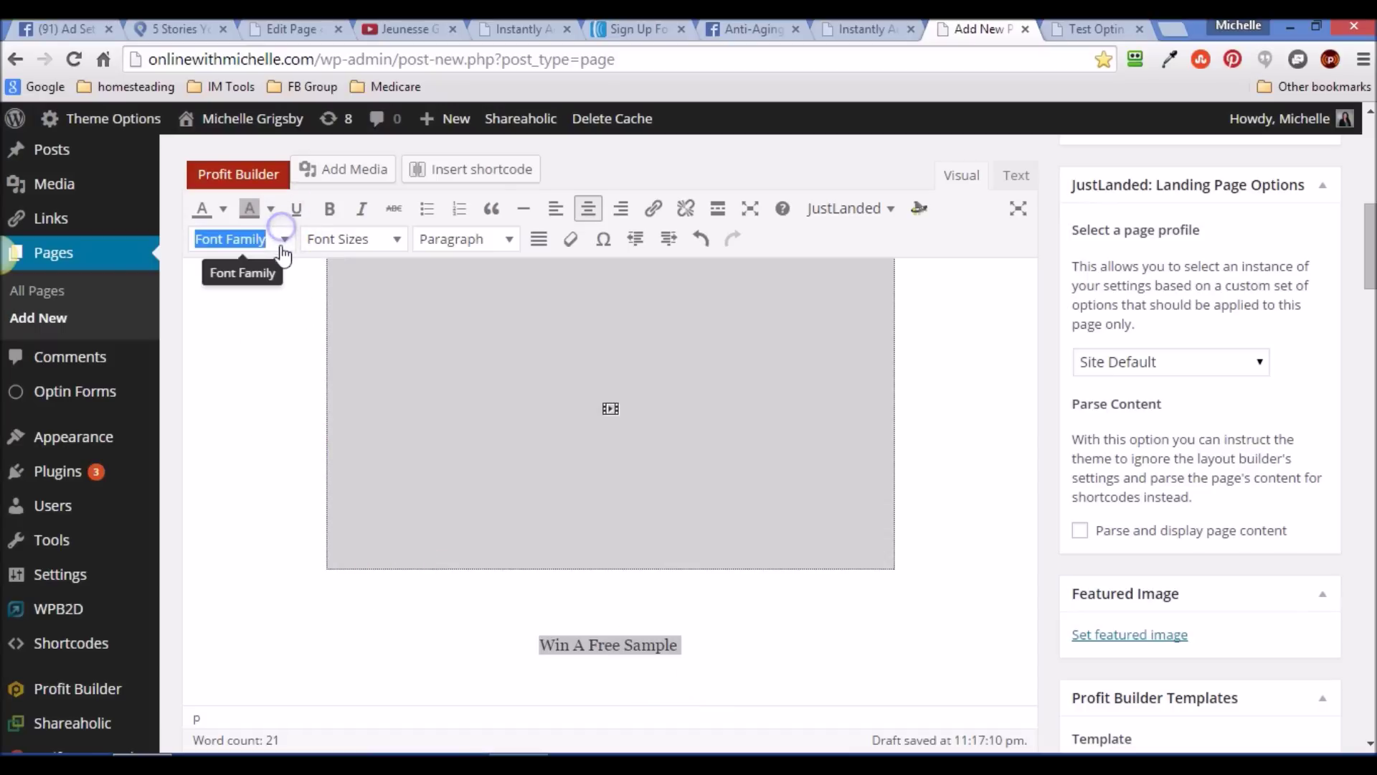
{"action": "left_click", "coordinate": [284, 238]}
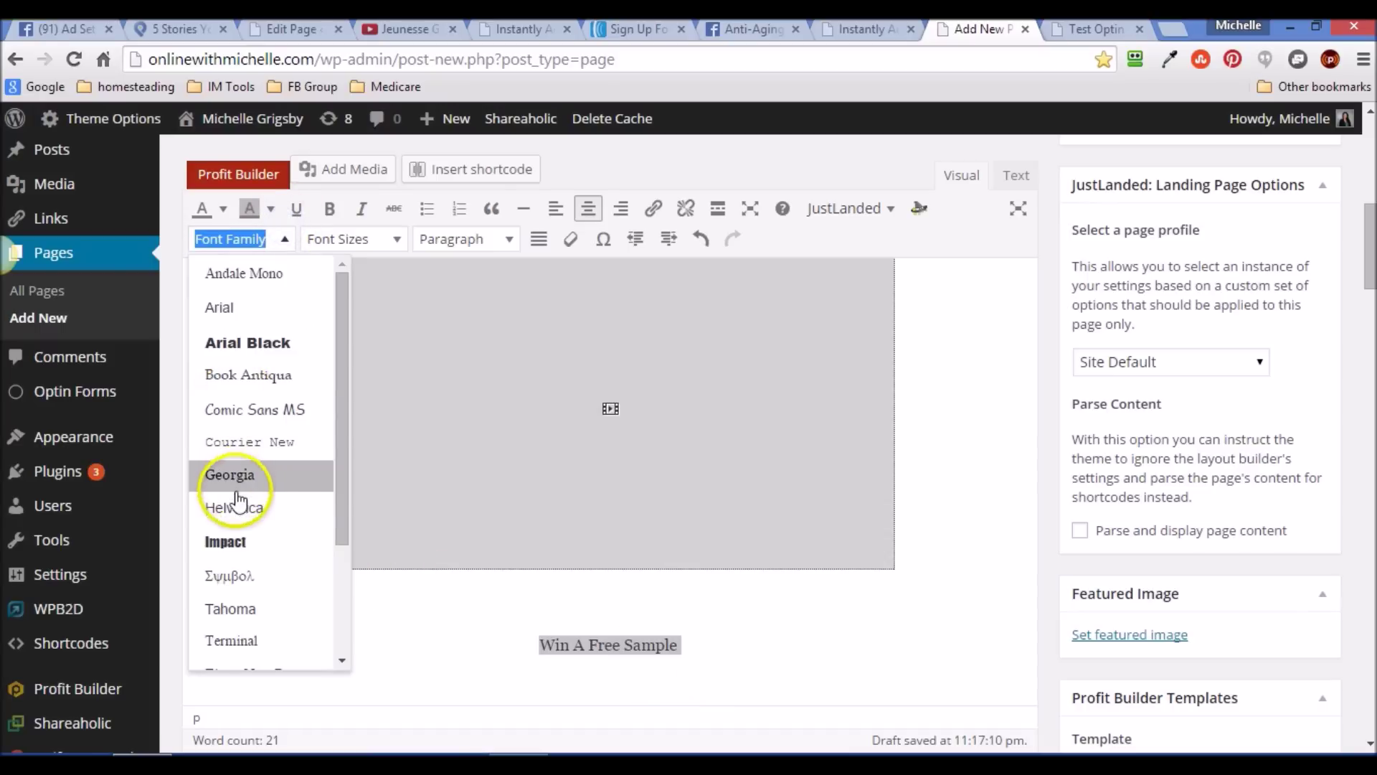
{"action": "left_click", "coordinate": [236, 541]}
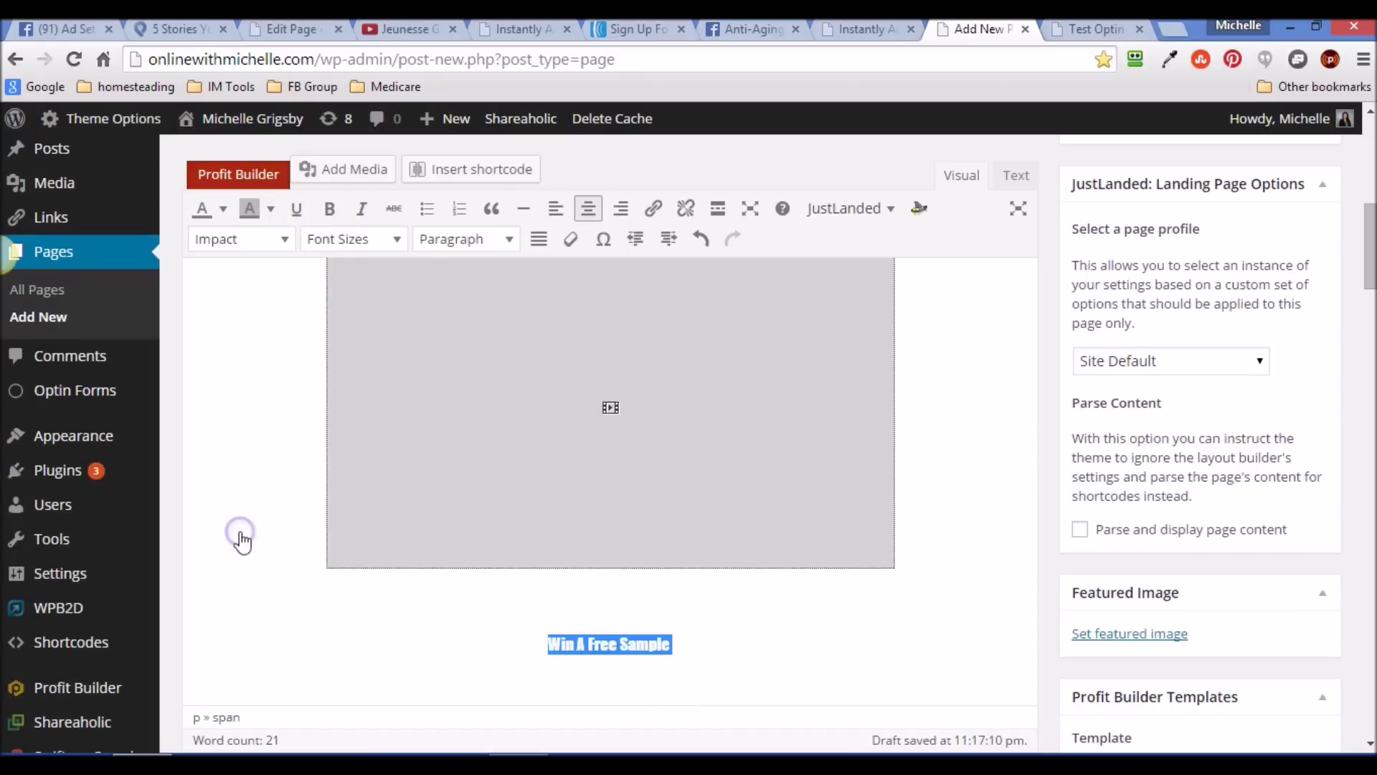
{"action": "left_click", "coordinate": [396, 239]}
{"action": "left_click", "coordinate": [345, 475]}
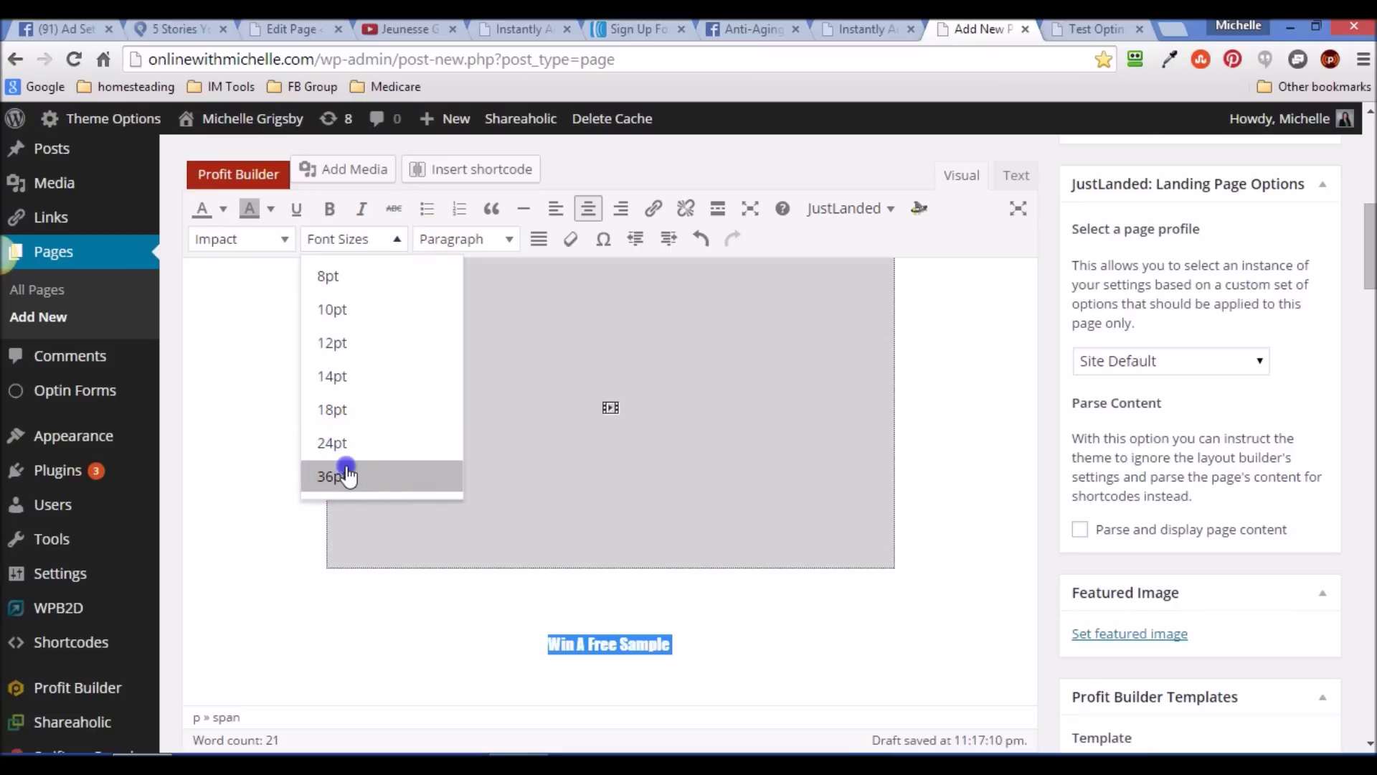
{"action": "left_click", "coordinate": [314, 557]}
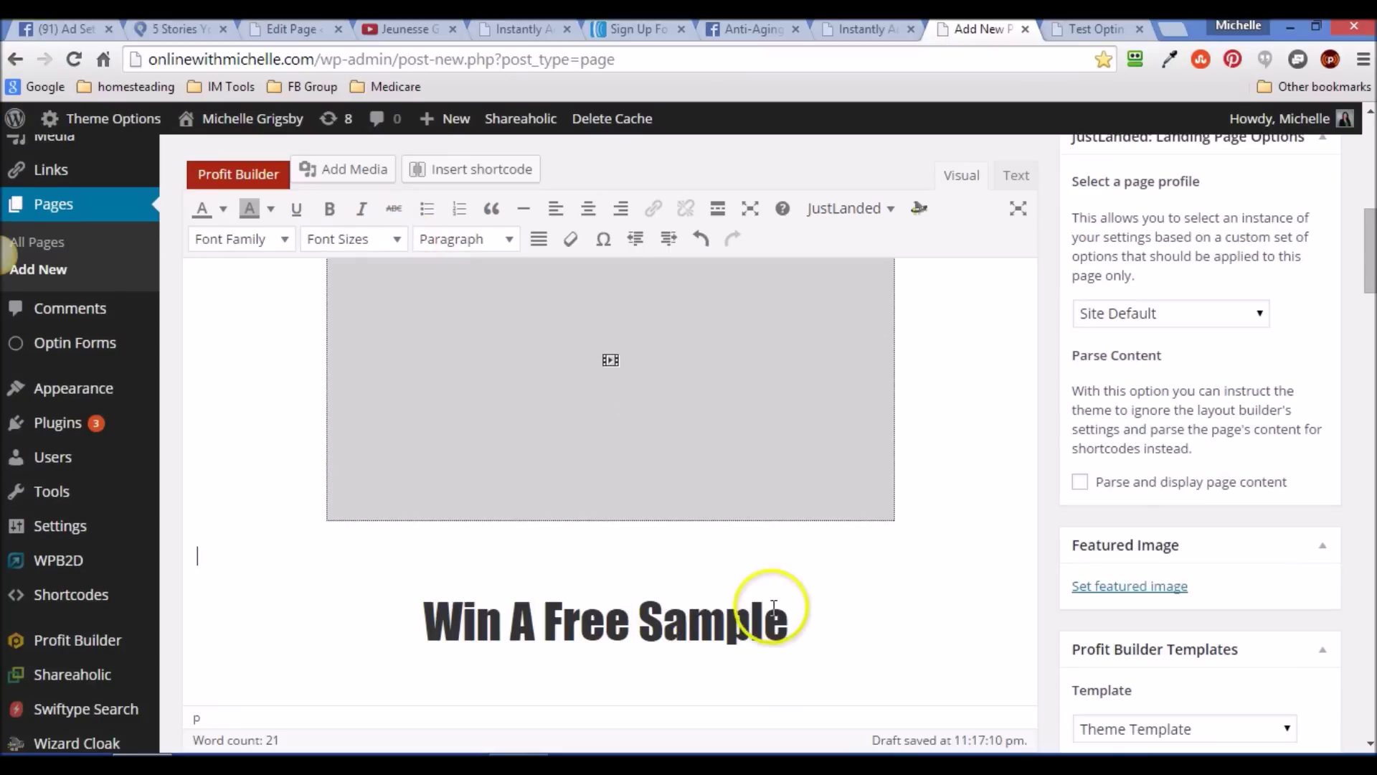
Following the finished page, change "Free" to "FREE" in the sample heading and end it with an exclamation mark.
{"action": "left_click", "coordinate": [861, 36]}
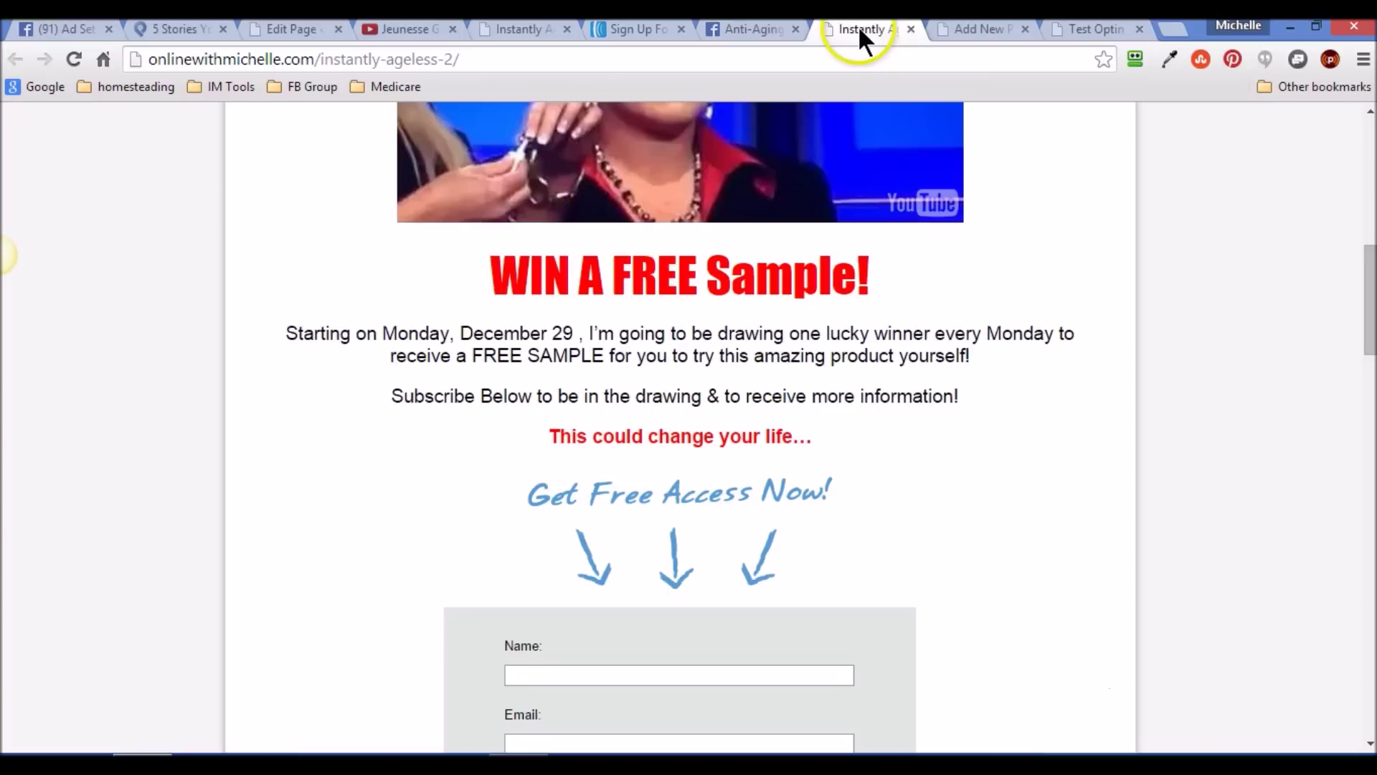
{"action": "left_click", "coordinate": [954, 28]}
{"action": "left_click_drag", "start_coordinate": [630, 621], "coordinate": [563, 609]}
{"action": "type", "text": "REE Sample"}
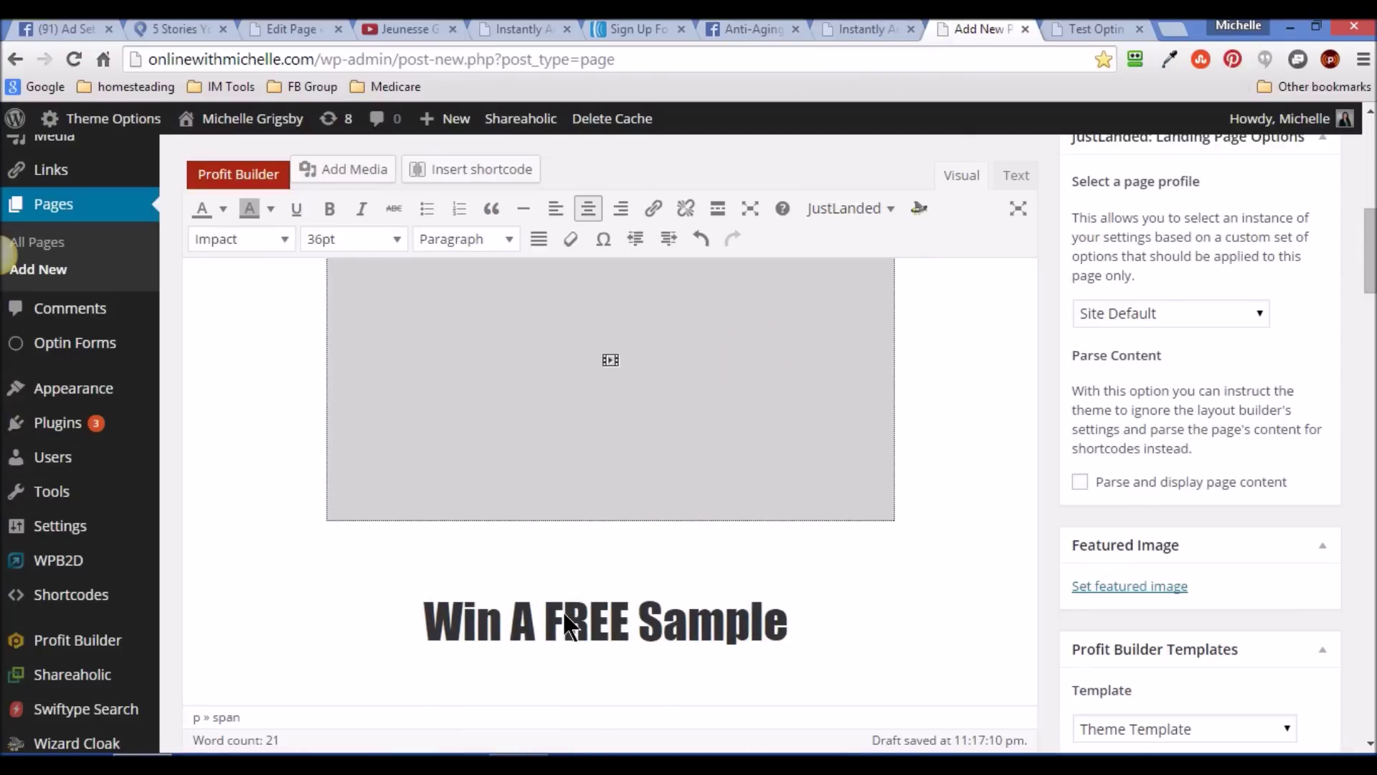
{"action": "key", "text": "BackSpace"}
{"action": "type", "text": "!"}
Colour the "Win A FREE Sample!" heading red.
{"action": "left_click", "coordinate": [769, 618]}
{"action": "left_click_drag", "start_coordinate": [769, 619], "coordinate": [307, 590]}
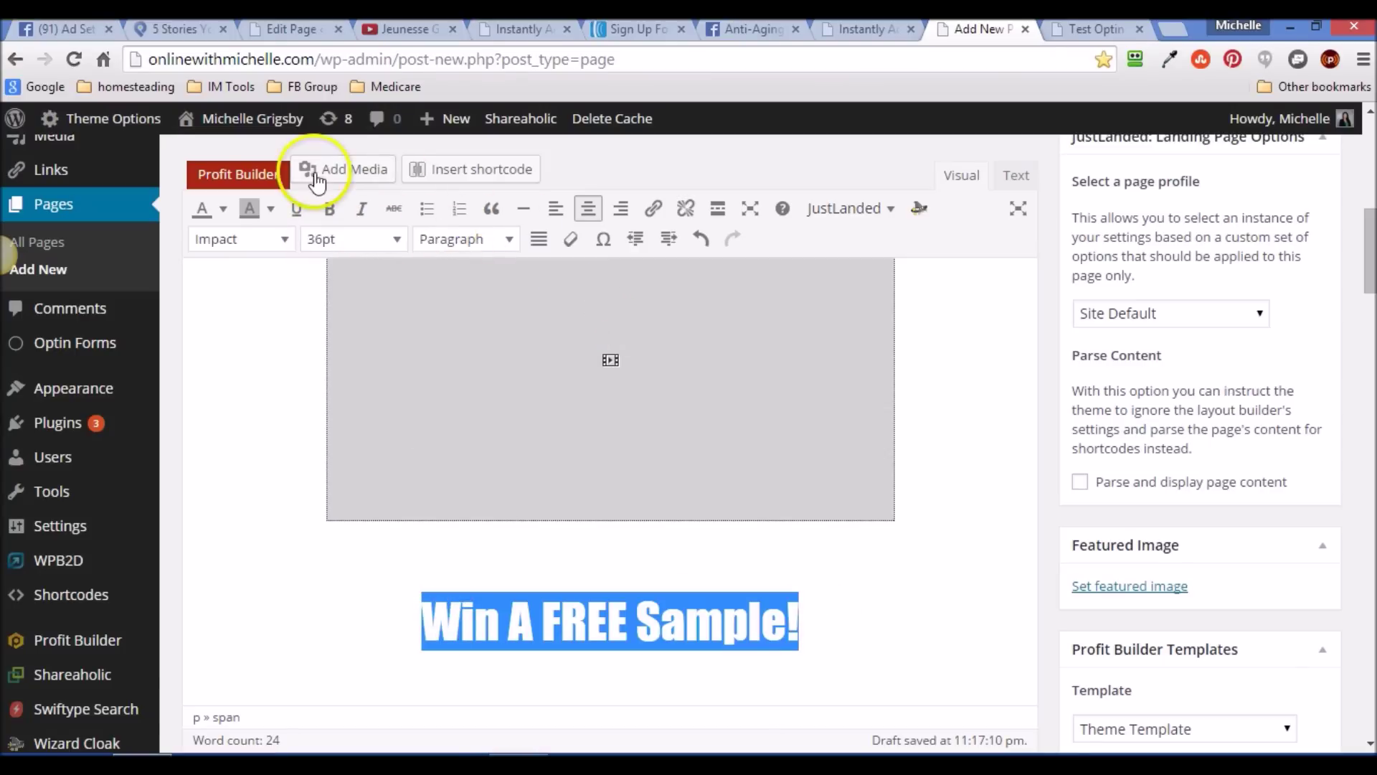
{"action": "left_click", "coordinate": [221, 208]}
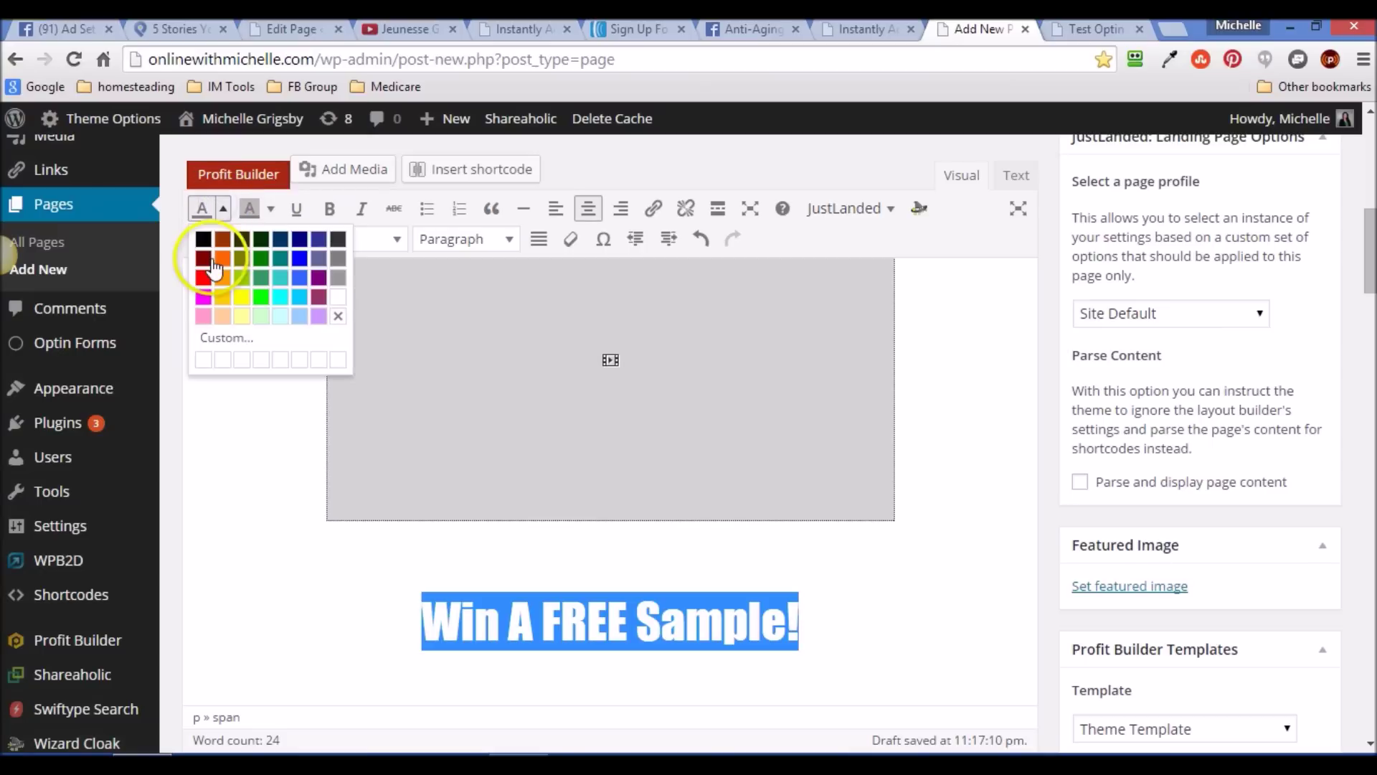
{"action": "left_click", "coordinate": [206, 285]}
{"action": "left_click", "coordinate": [292, 575]}
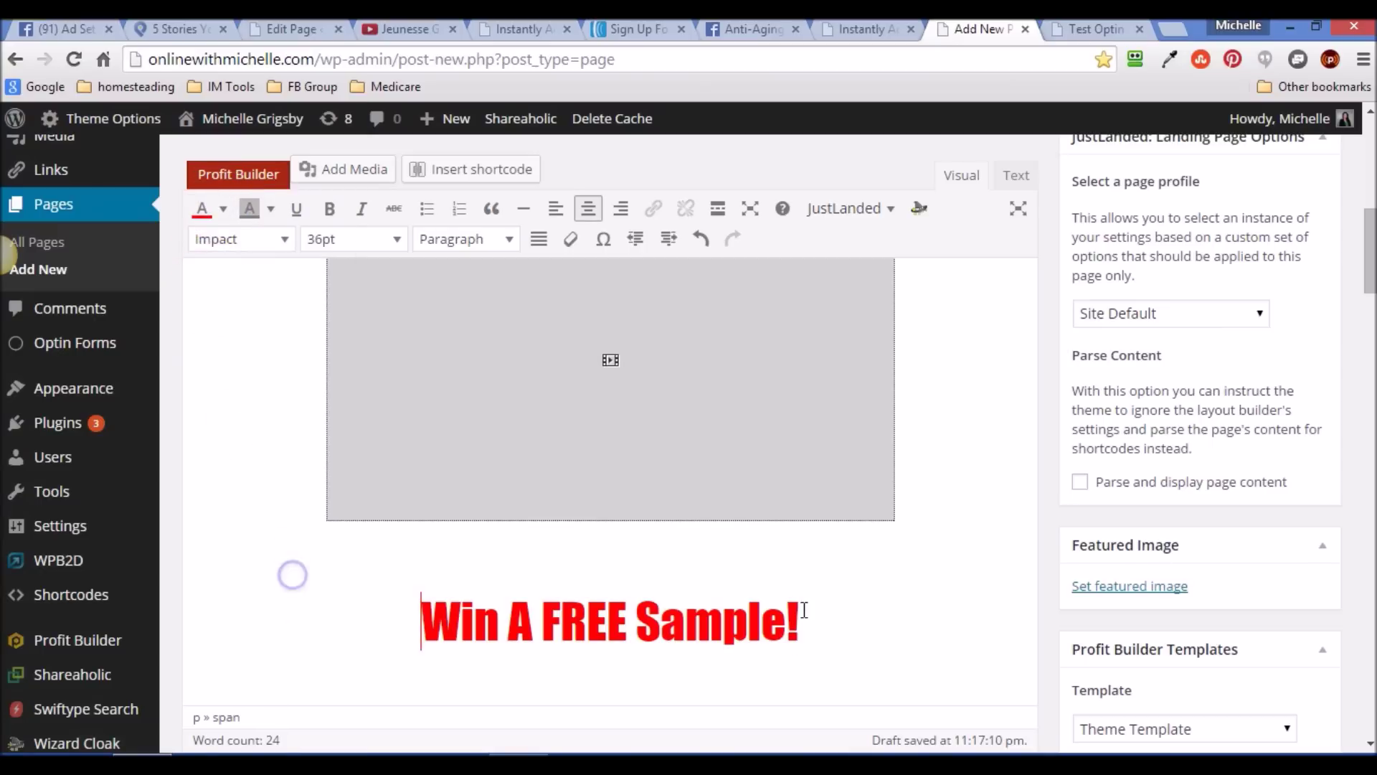
Copy the text from "Starting on Monday" to "This could change your life…" on the finished page and paste it below the "Win A FREE Sample!" heading.
{"action": "key", "text": "Return"}
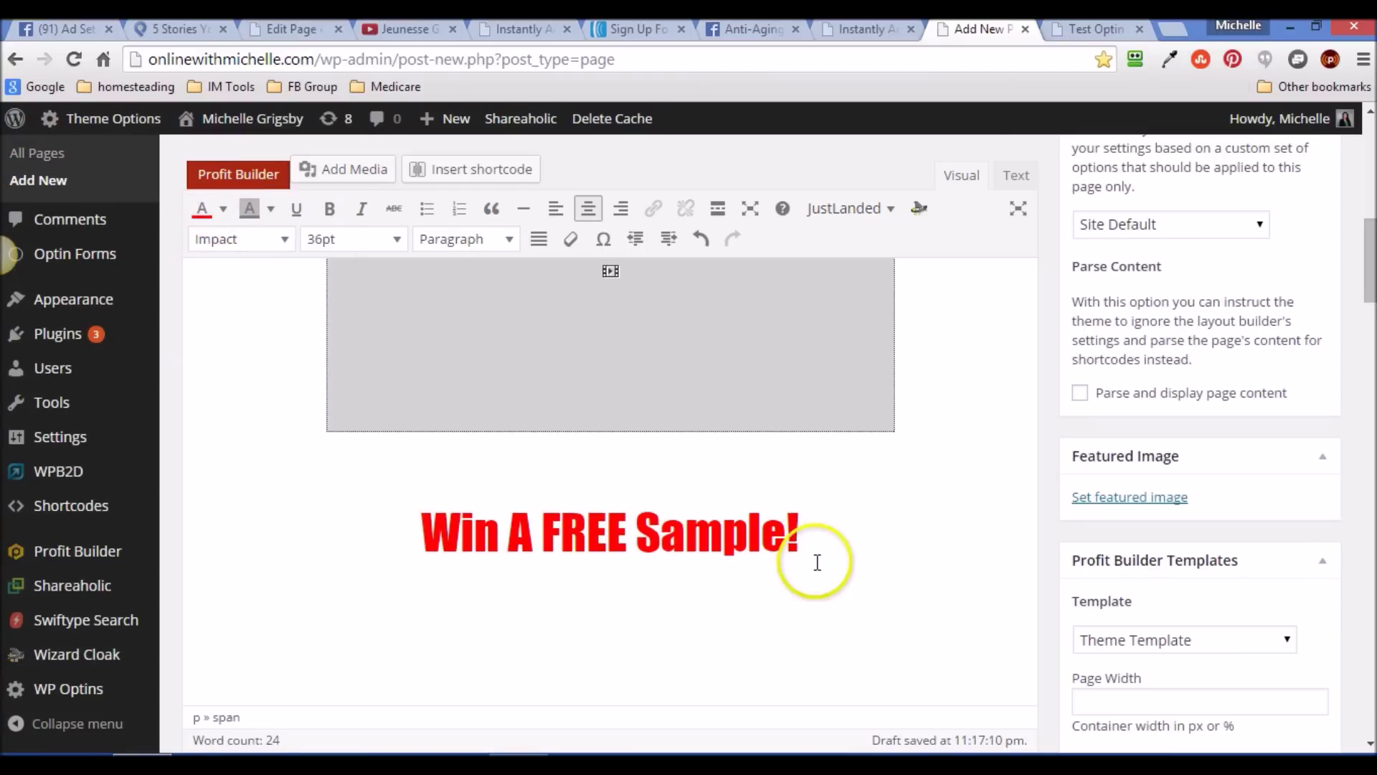
{"action": "left_click", "coordinate": [855, 24]}
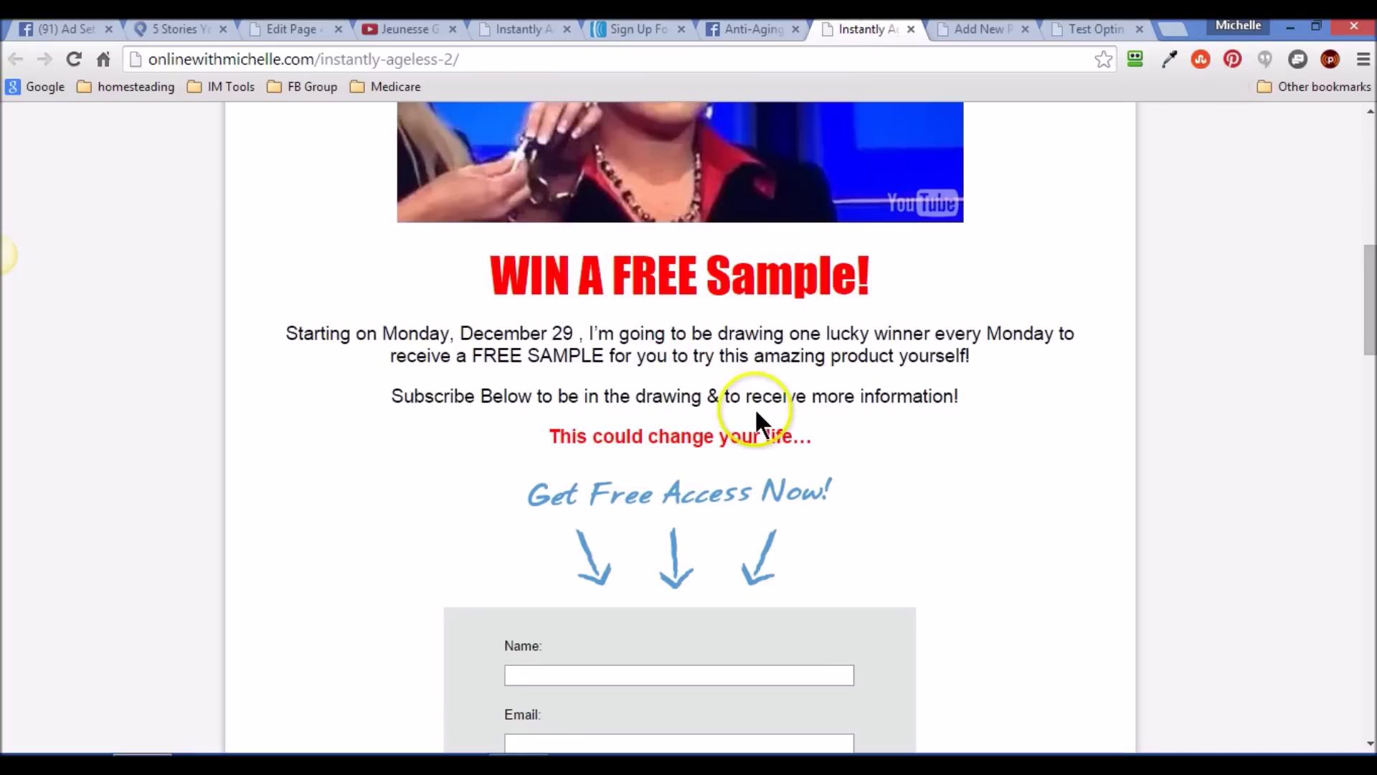
{"action": "mouse_move", "coordinate": [816, 437]}
{"action": "left_mouse_down"}
{"action": "mouse_move", "coordinate": [445, 333]}
{"action": "mouse_move", "coordinate": [289, 315]}
{"action": "left_mouse_up"}
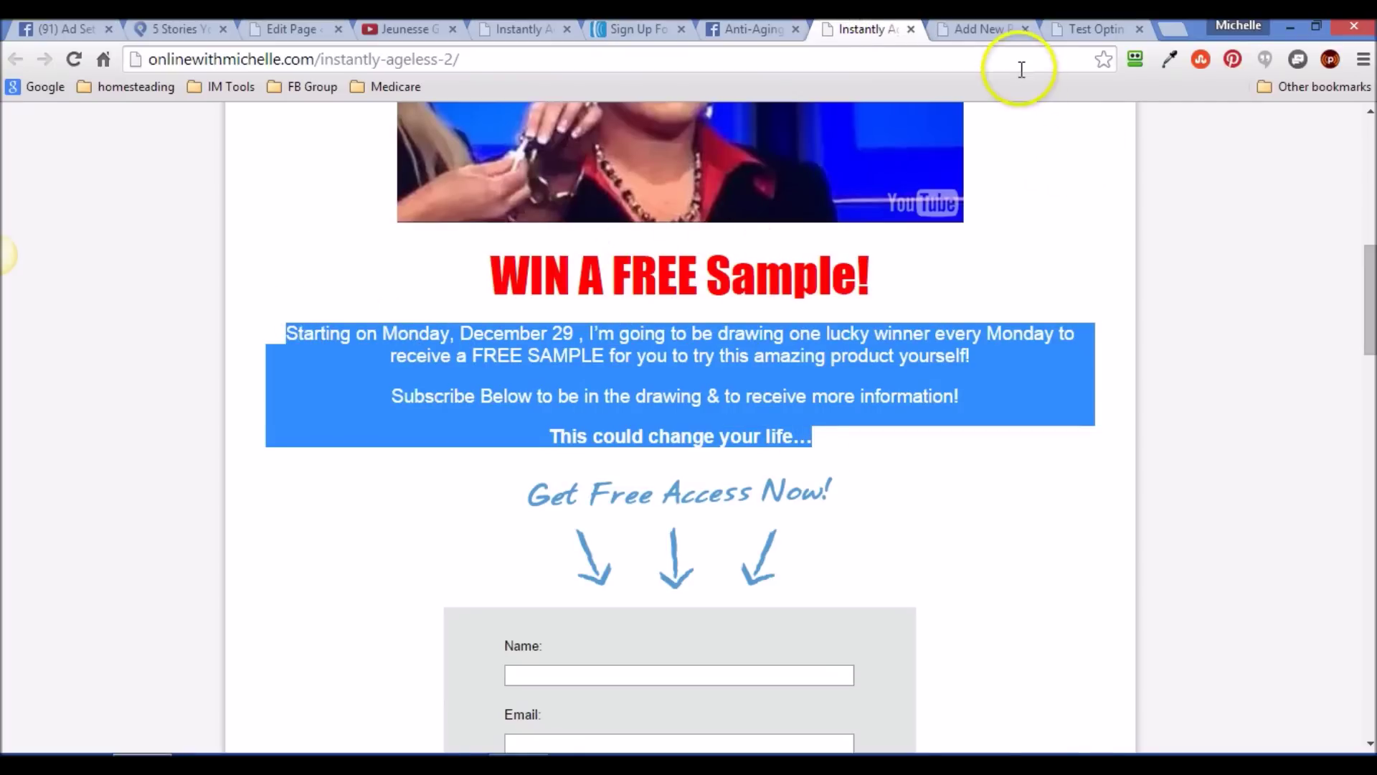
{"action": "left_click", "coordinate": [980, 30]}
{"action": "left_click", "coordinate": [937, 287]}
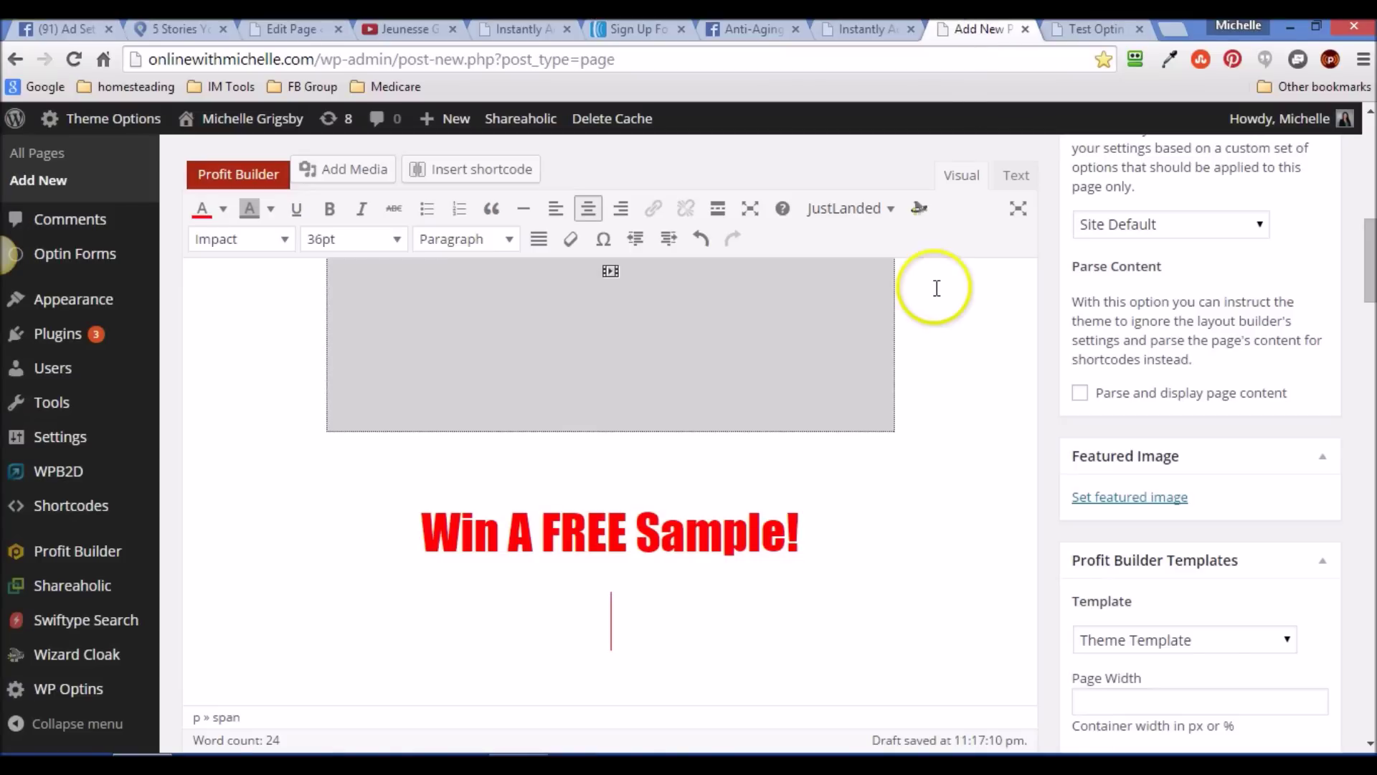
{"action": "left_click", "coordinate": [613, 614]}
{"action": "right_click", "coordinate": [613, 612]}
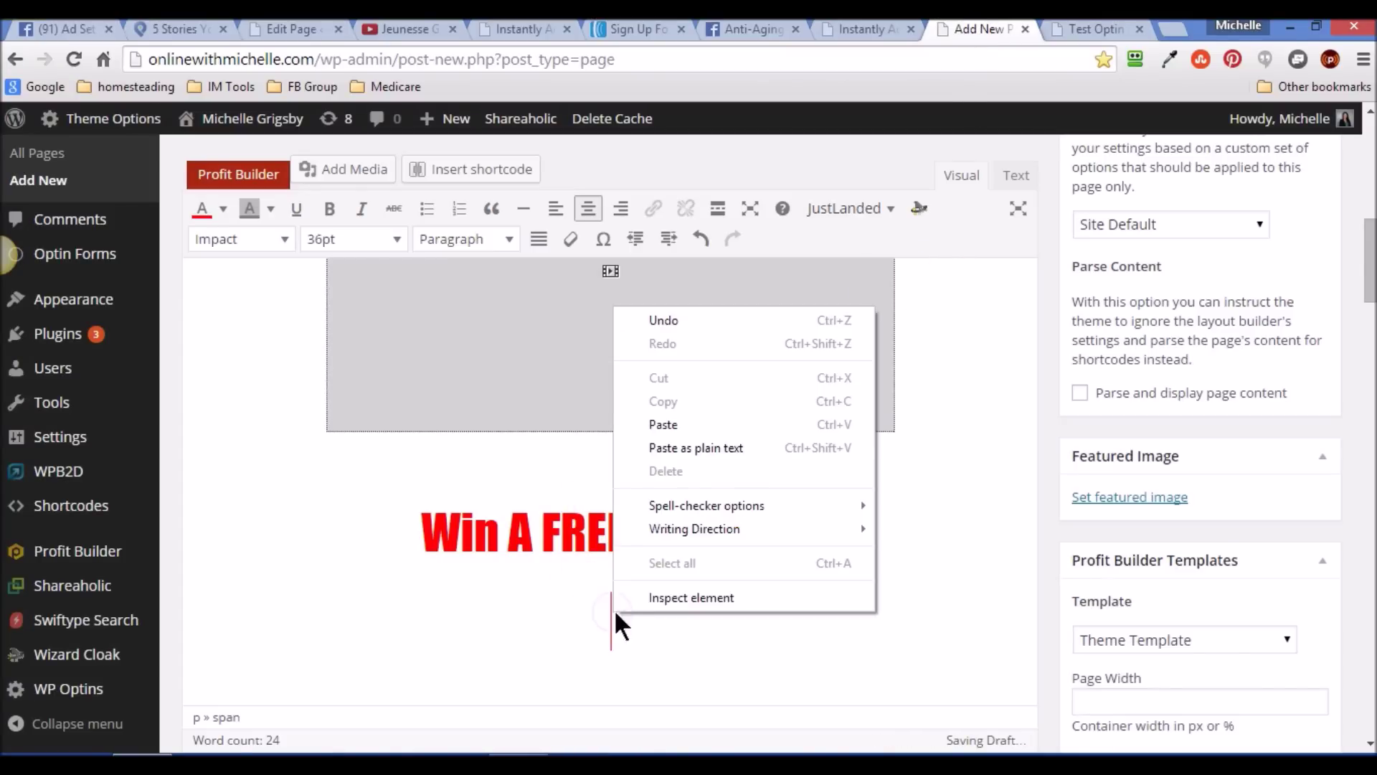
{"action": "left_click", "coordinate": [686, 443]}
Centre the pasted paragraphs below the "Win A FREE Sample!" heading.
{"action": "left_click_drag", "start_coordinate": [679, 430], "coordinate": [192, 540]}
{"action": "left_click", "coordinate": [588, 209]}
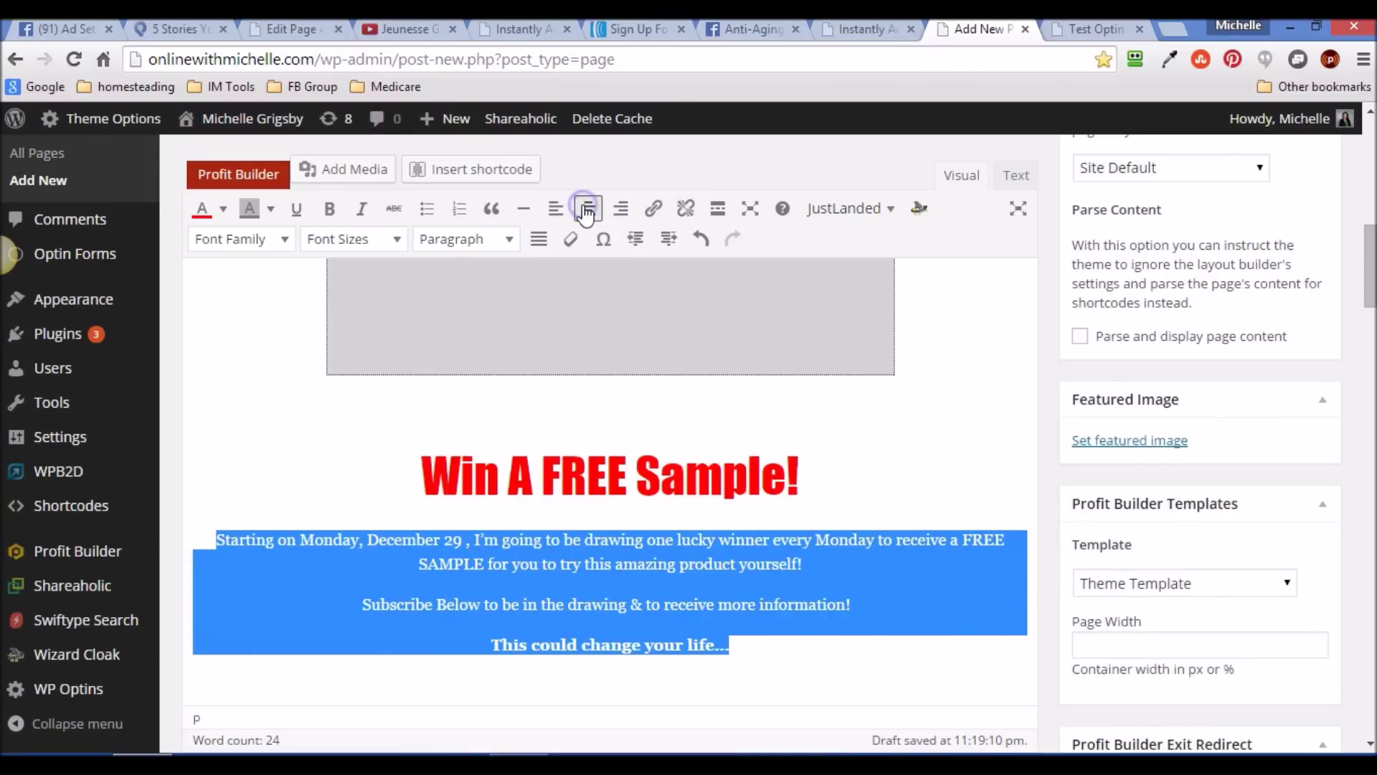
{"action": "left_click", "coordinate": [587, 625]}
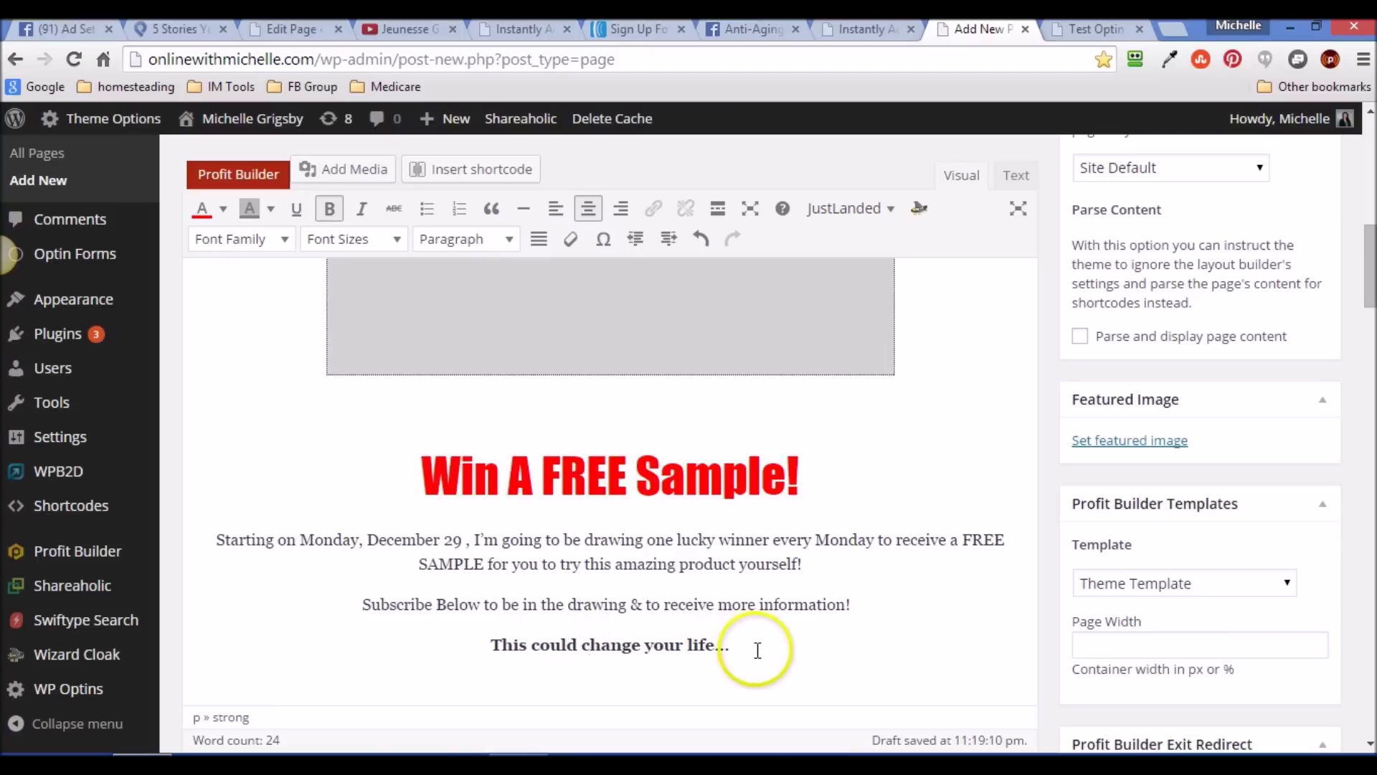
Colour the line "This could change your life…" red.
{"action": "left_click_drag", "start_coordinate": [756, 648], "coordinate": [503, 649]}
{"action": "left_click", "coordinate": [201, 208]}
{"action": "left_click", "coordinate": [438, 550]}
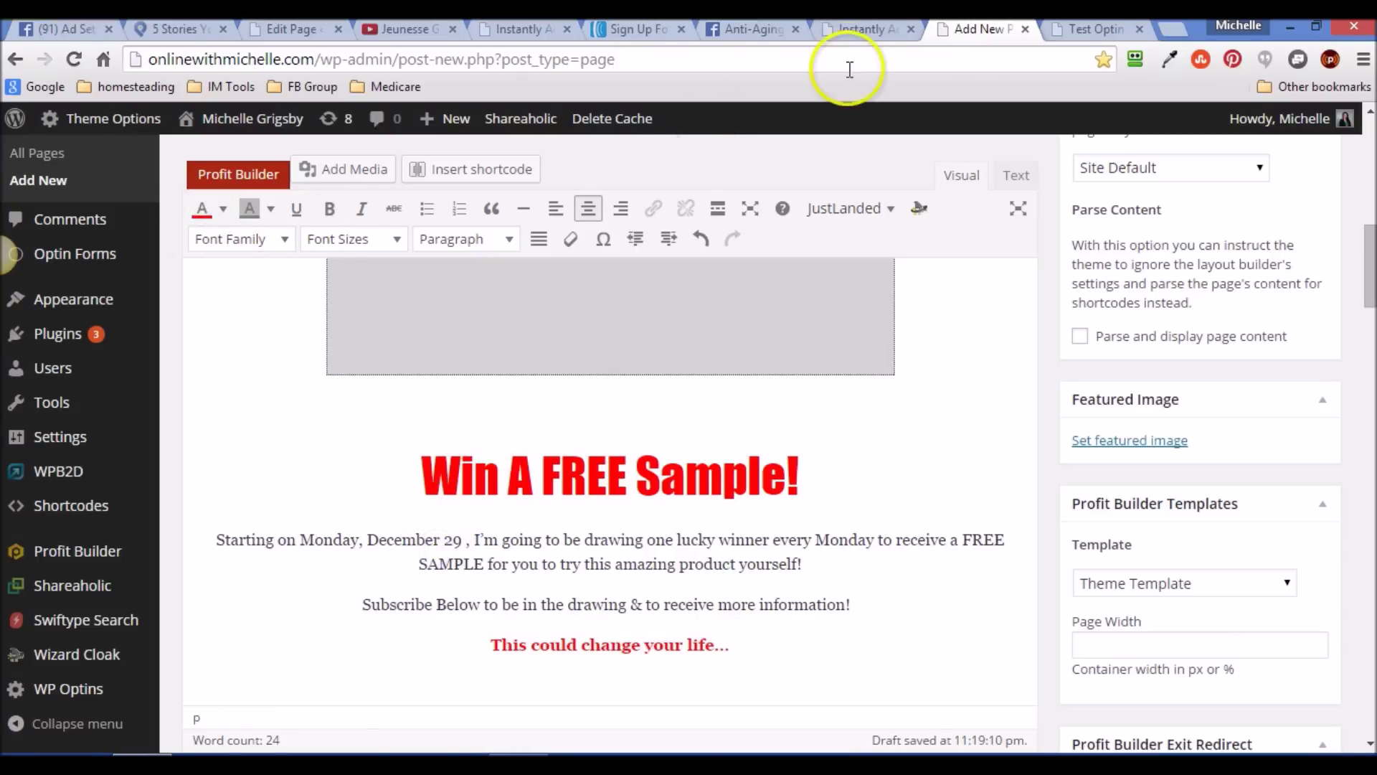
Compare with the finished page, then remove and reapply bold on the line "This could change your life…".
{"action": "left_click", "coordinate": [851, 29]}
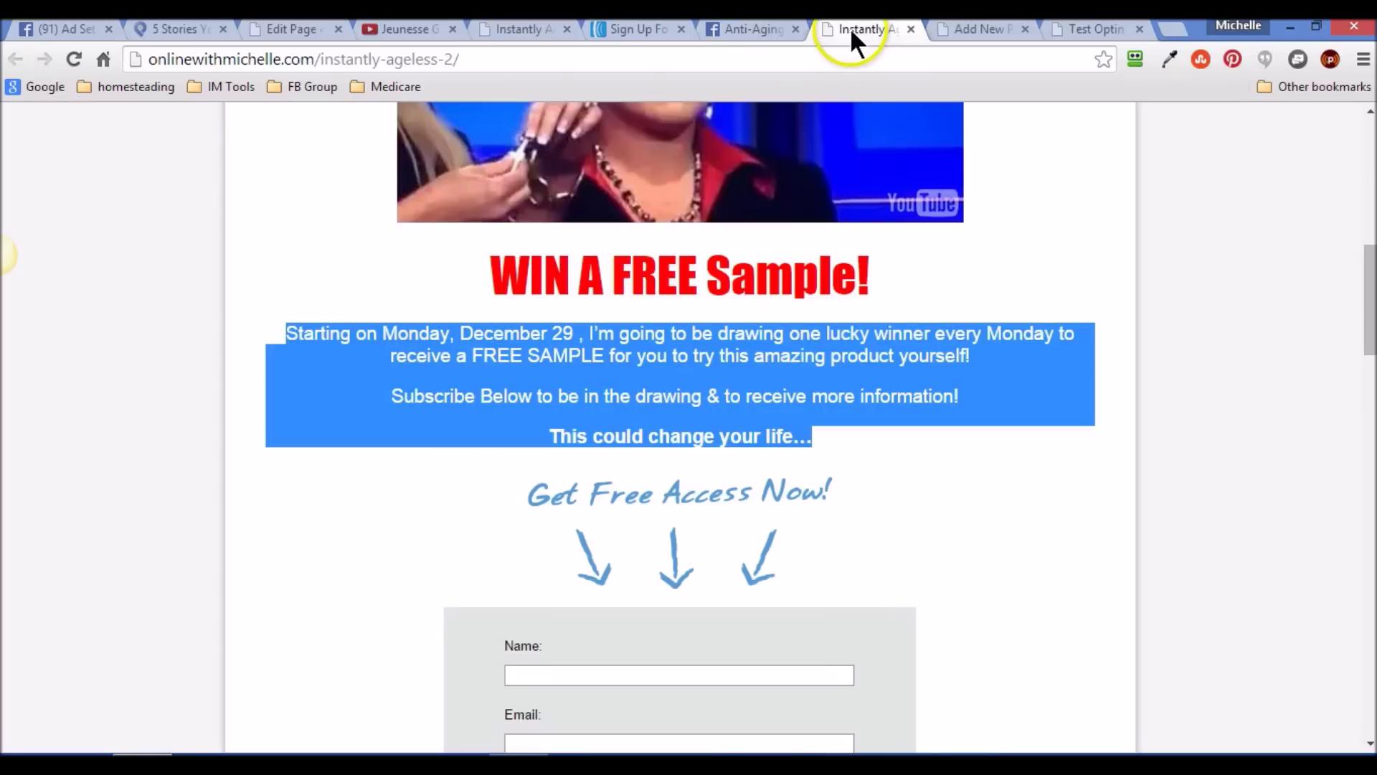
{"action": "left_click", "coordinate": [974, 28]}
{"action": "left_click_drag", "start_coordinate": [778, 631], "coordinate": [450, 644]}
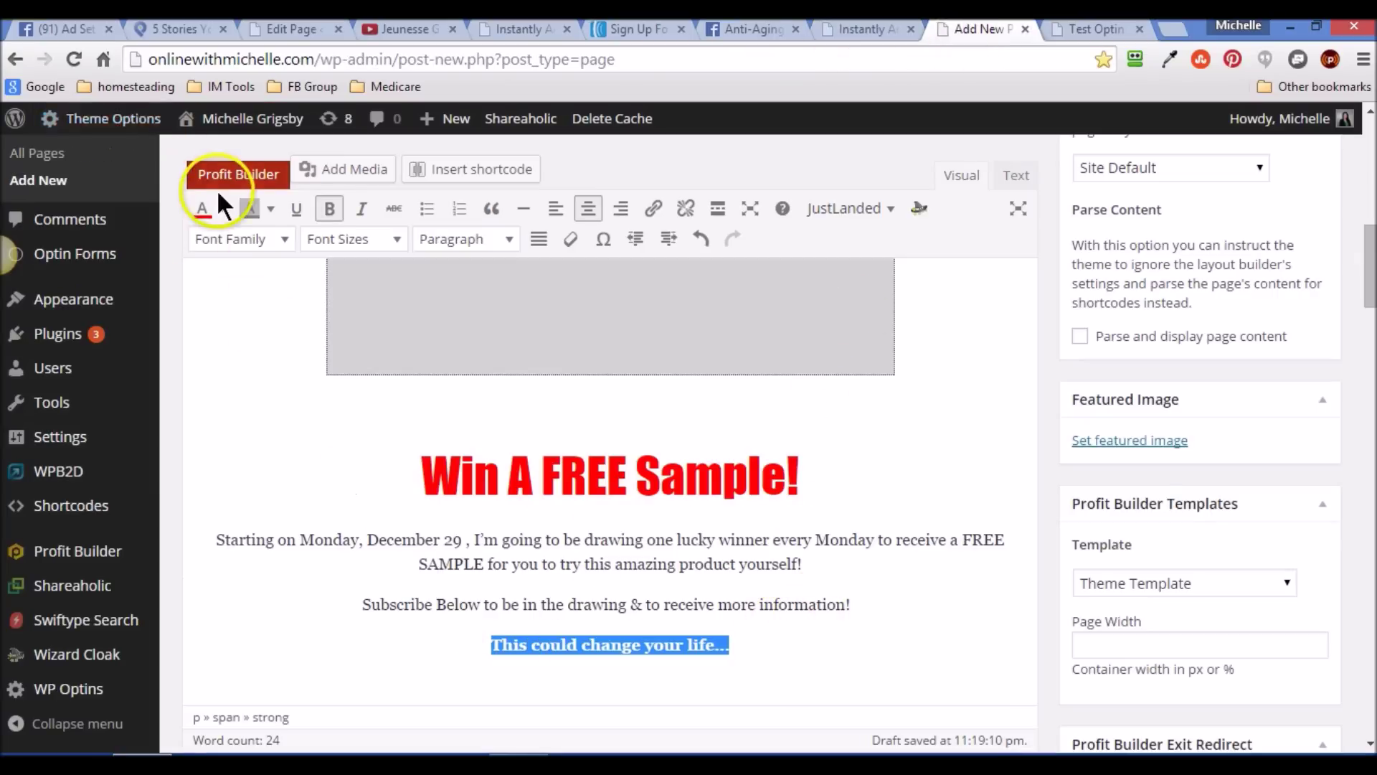
{"action": "left_click", "coordinate": [324, 210]}
{"action": "left_click", "coordinate": [367, 598]}
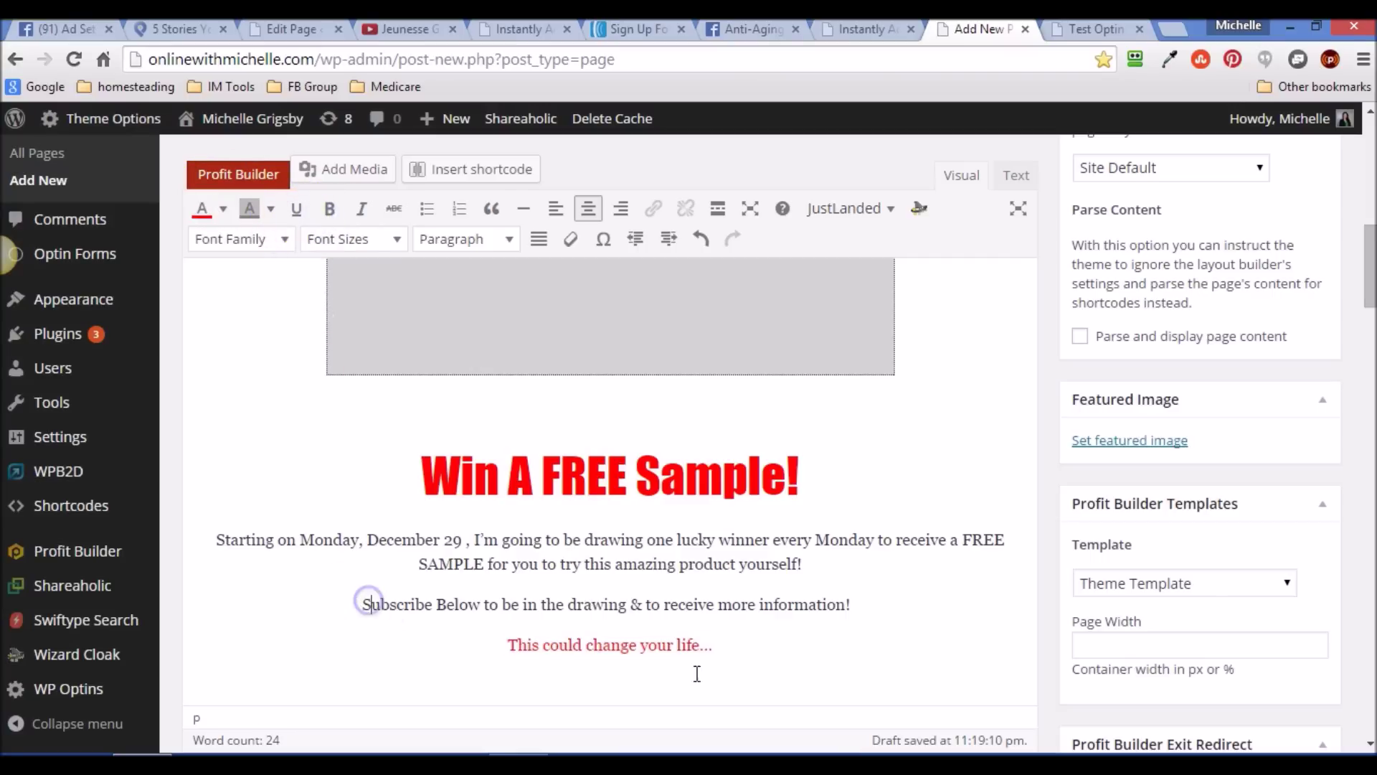
{"action": "left_click_drag", "start_coordinate": [735, 649], "coordinate": [490, 640]}
{"action": "key", "text": "ctrl+b"}
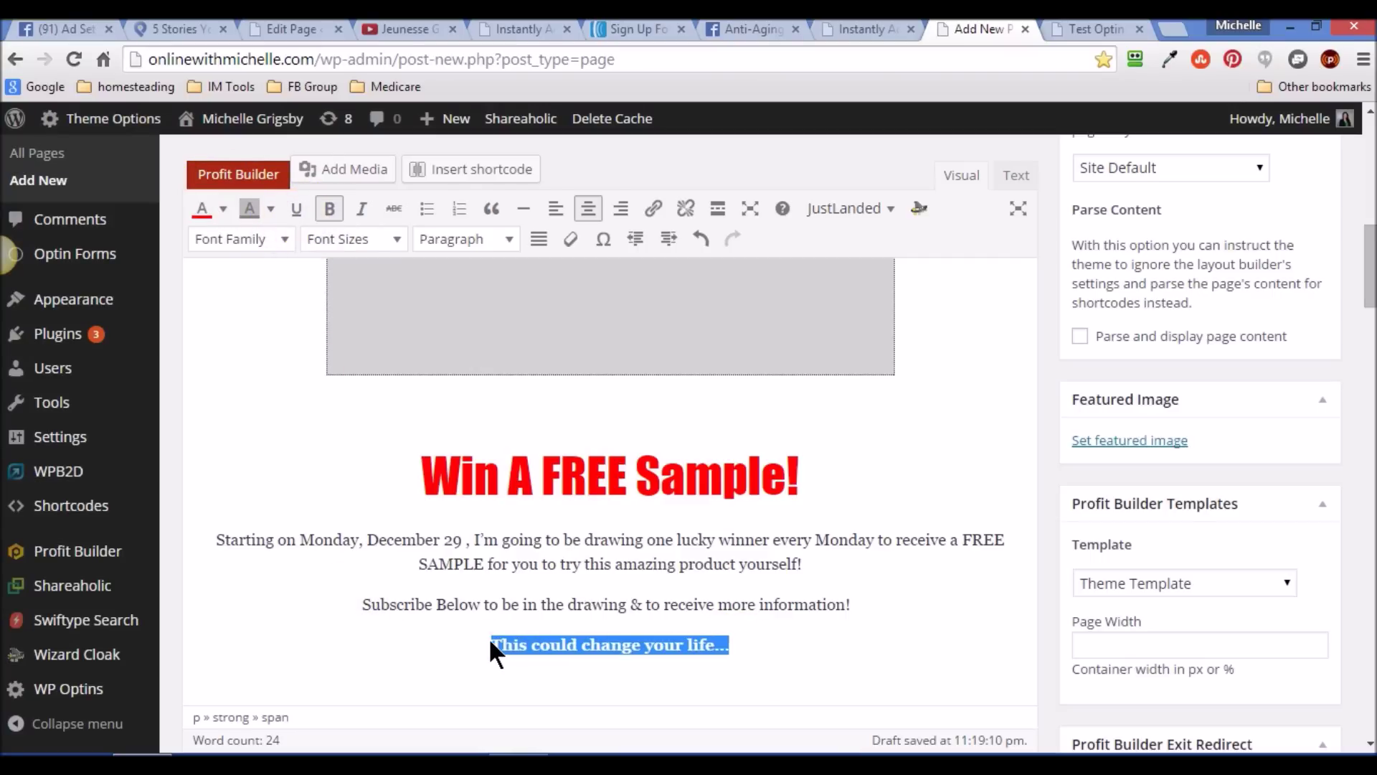
{"action": "left_click", "coordinate": [781, 654]}
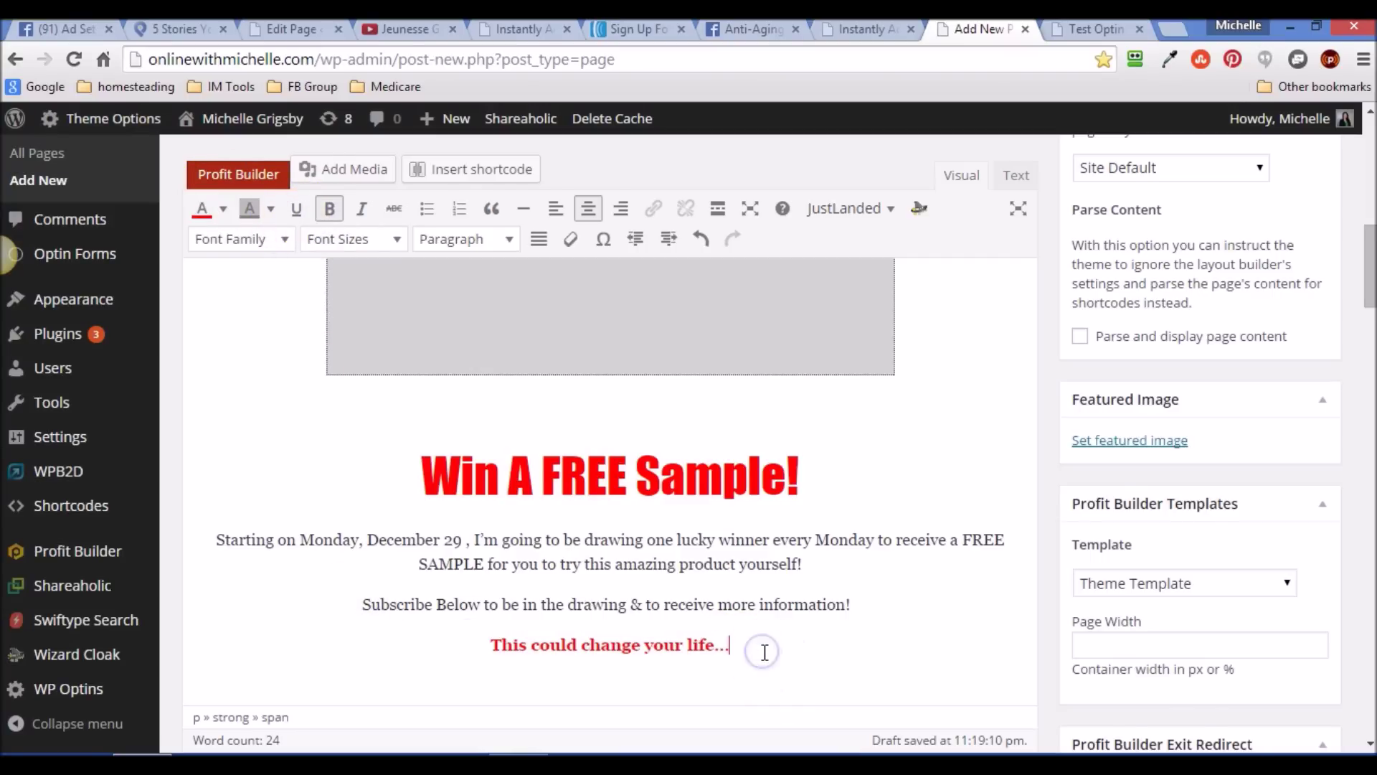
Add two blank lines below "This could change your life…".
{"action": "key", "text": "Return"}
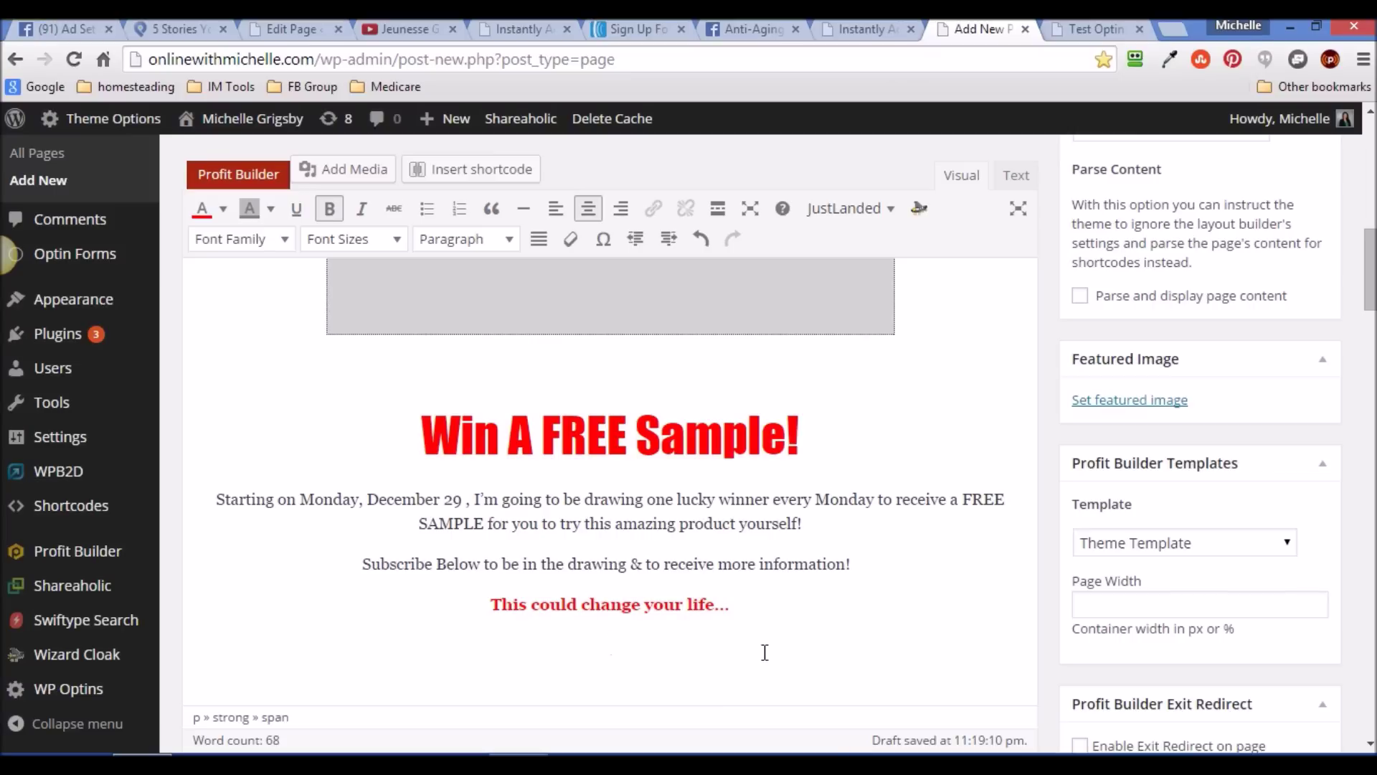
{"action": "left_click", "coordinate": [753, 608]}
{"action": "key", "text": "Delete"}
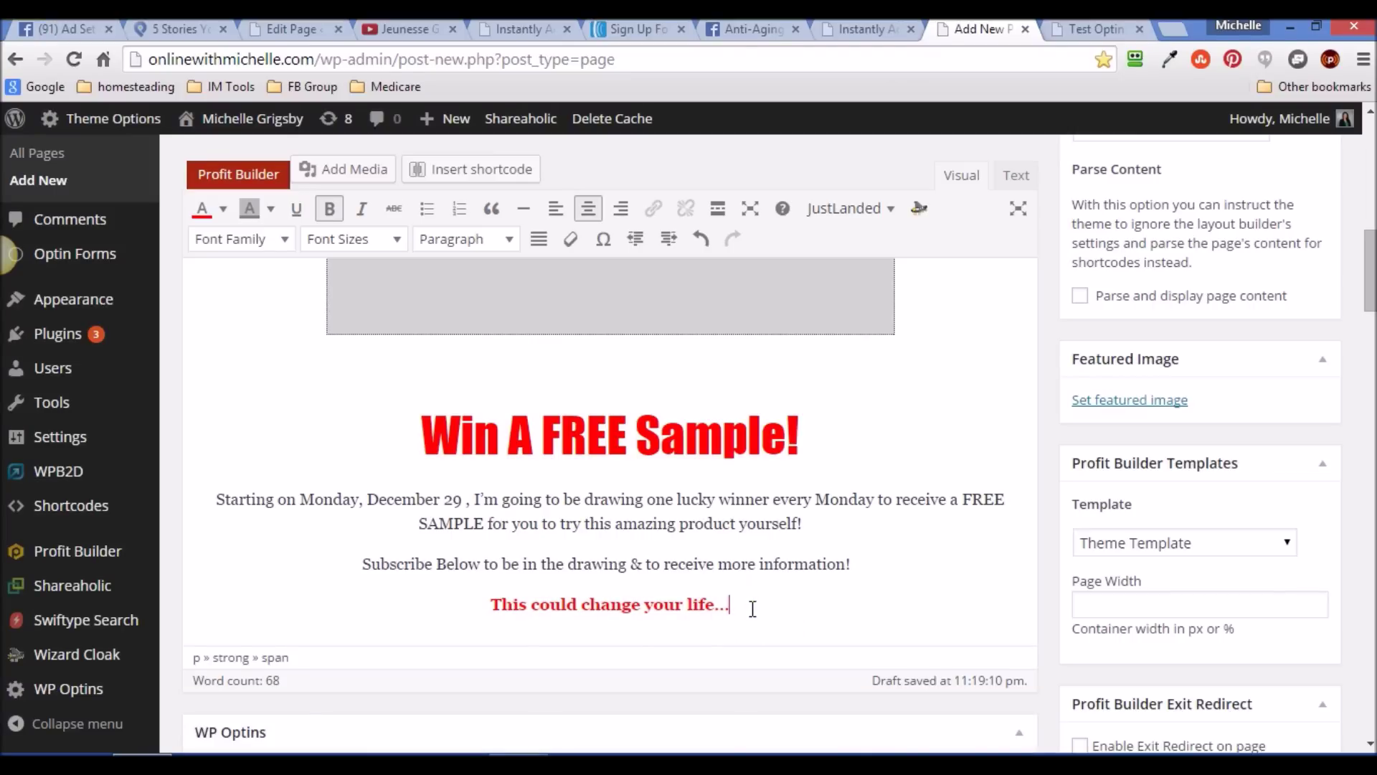
{"action": "key", "text": "Return"}
{"action": "key", "text": "Return"}
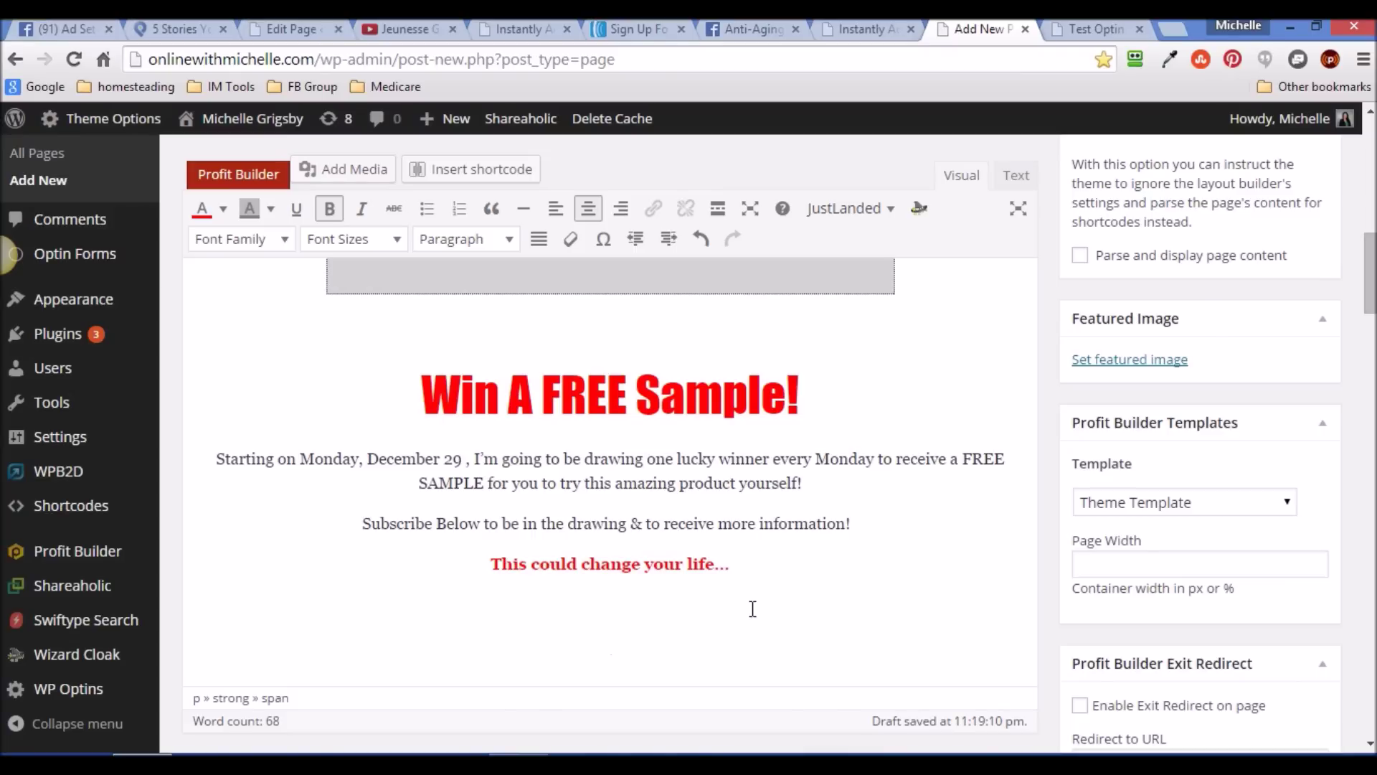
Redo the blank lines below "This could change your life…" and enter the placeholder text "xxxxxxx" there.
{"action": "key", "text": "BackSpace"}
{"action": "key", "text": "BackSpace"}
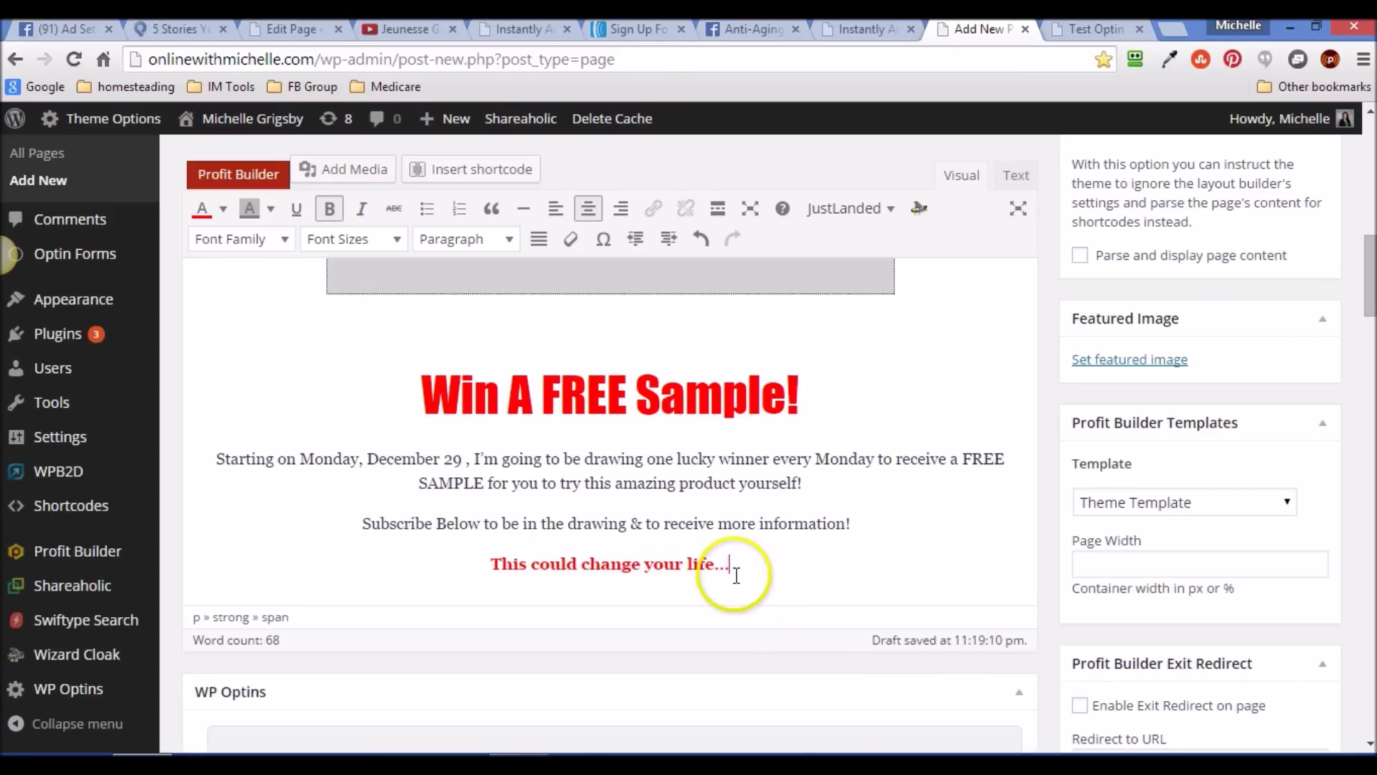
{"action": "key", "text": "Return"}
{"action": "key", "text": "Return"}
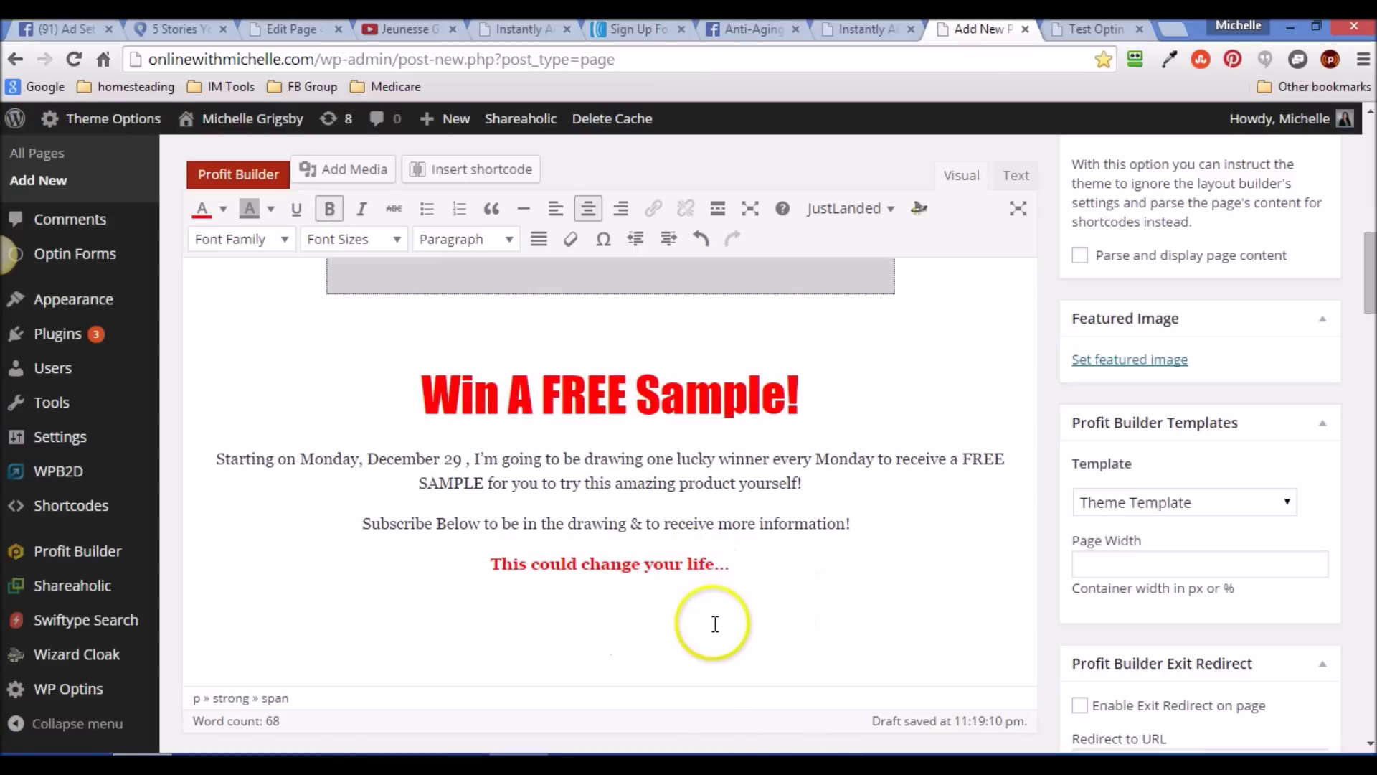
{"action": "key", "text": "Return"}
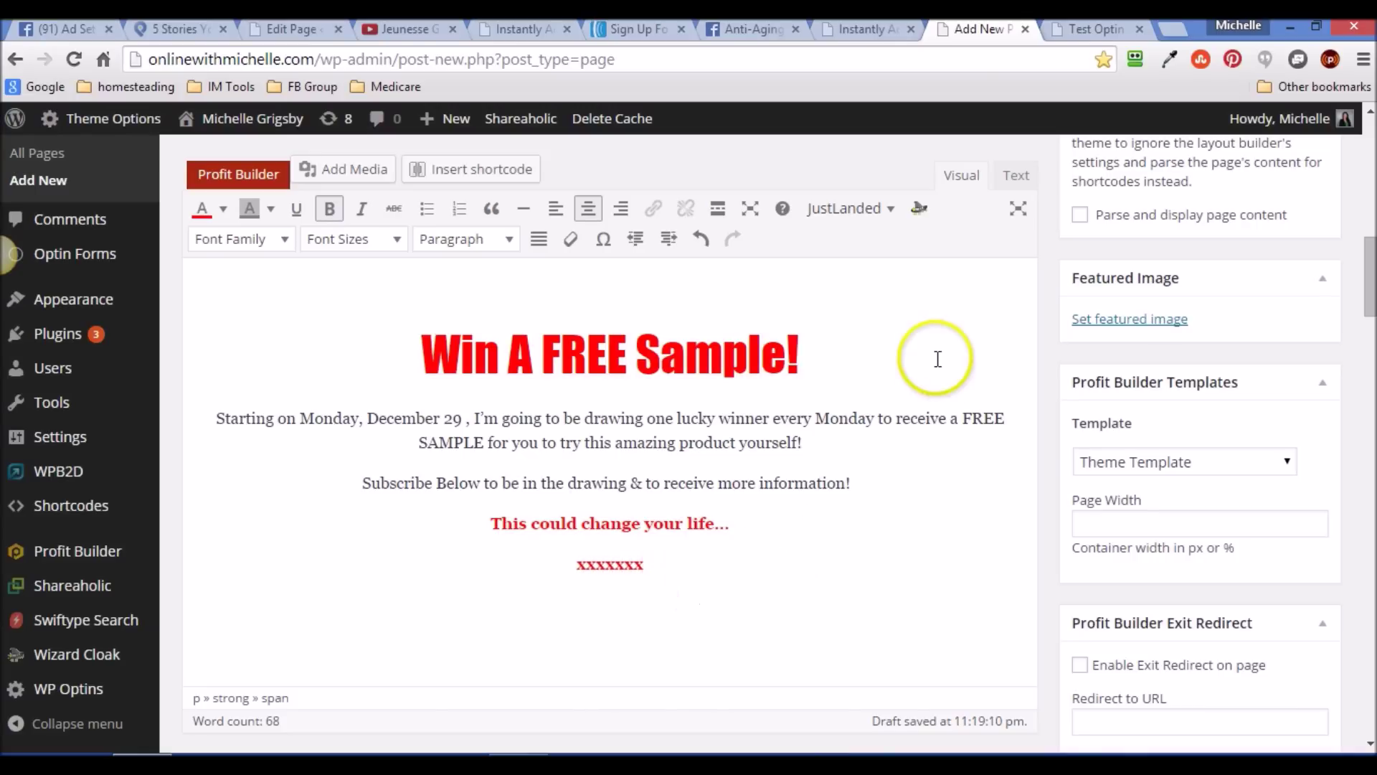
Examine the "Get Free Access Now!" arrow image above the optin form on the finished Instantly Ageless page.
{"action": "left_click", "coordinate": [636, 32]}
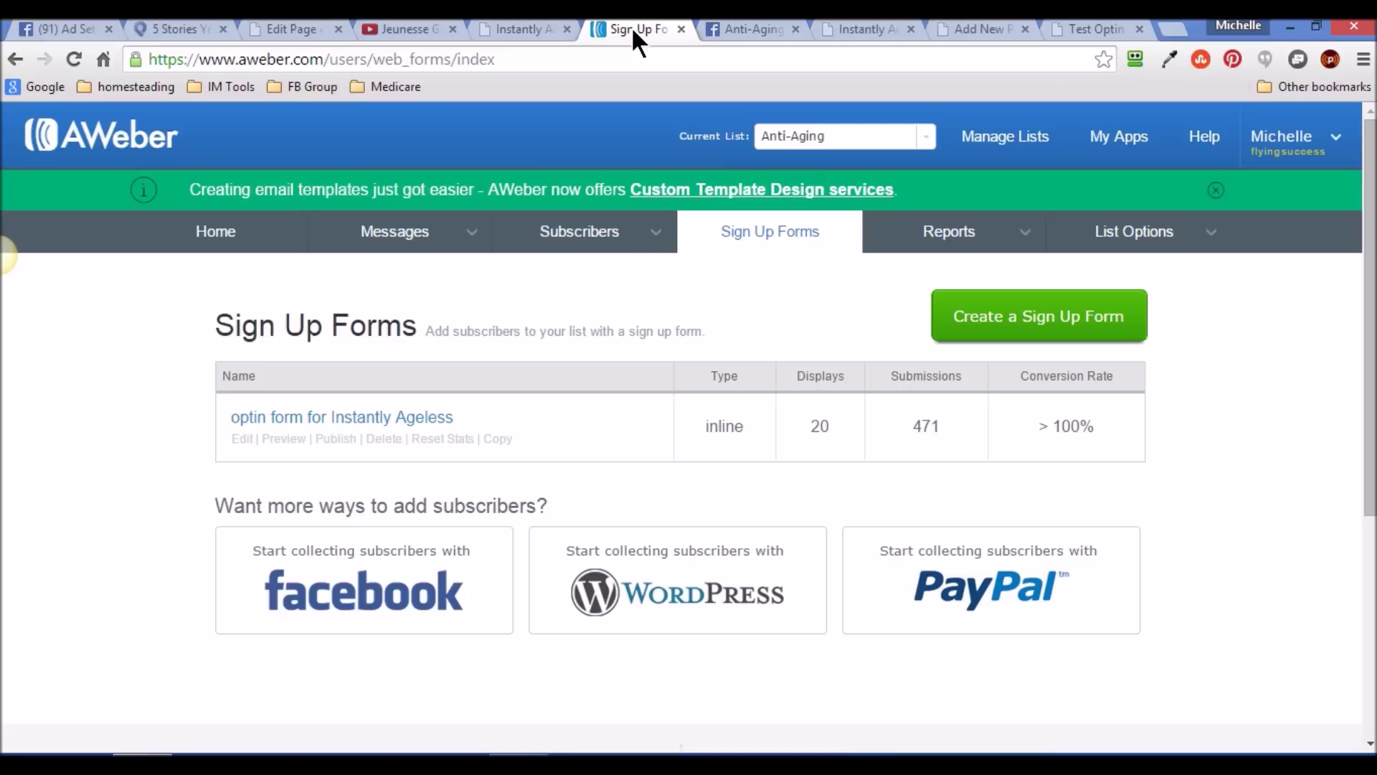
{"action": "left_click", "coordinate": [523, 28]}
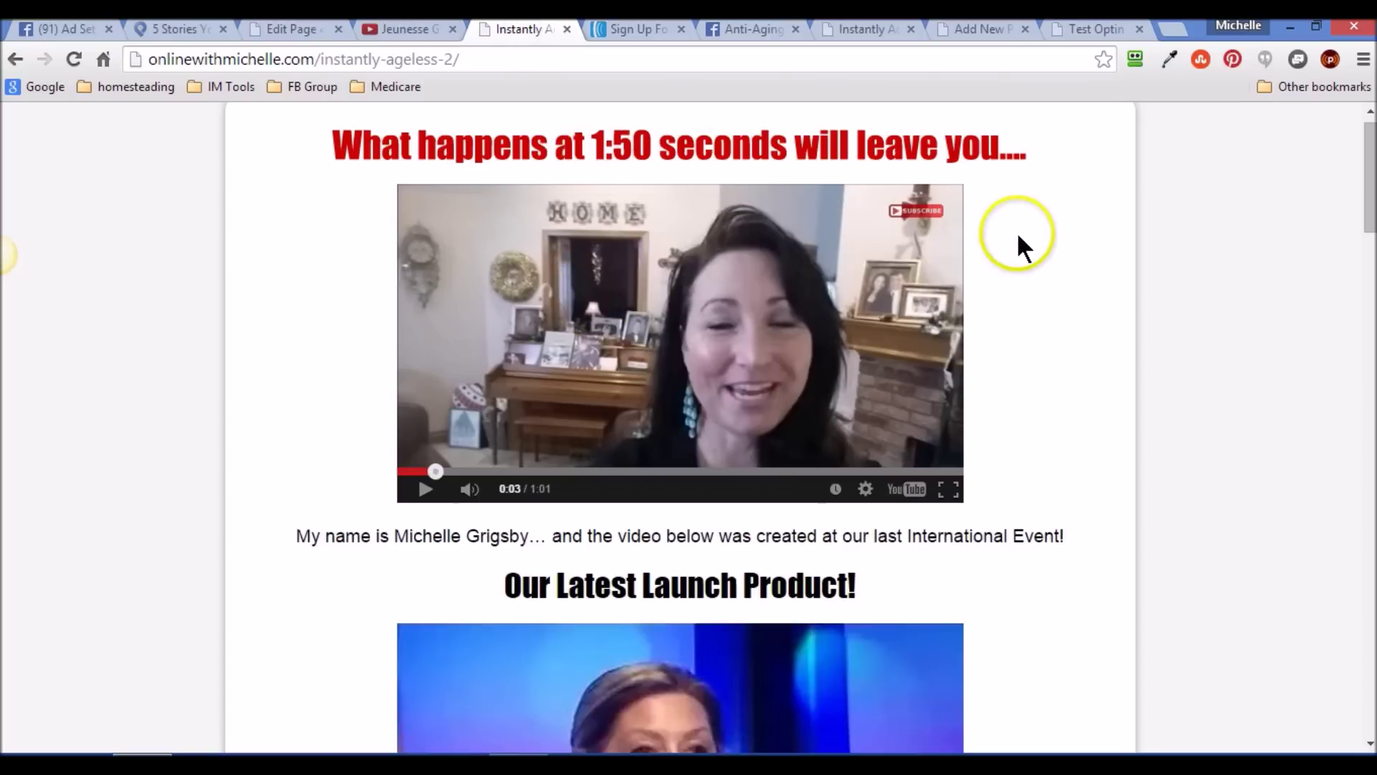
{"action": "left_click_drag", "start_coordinate": [1369, 215], "coordinate": [1371, 284]}
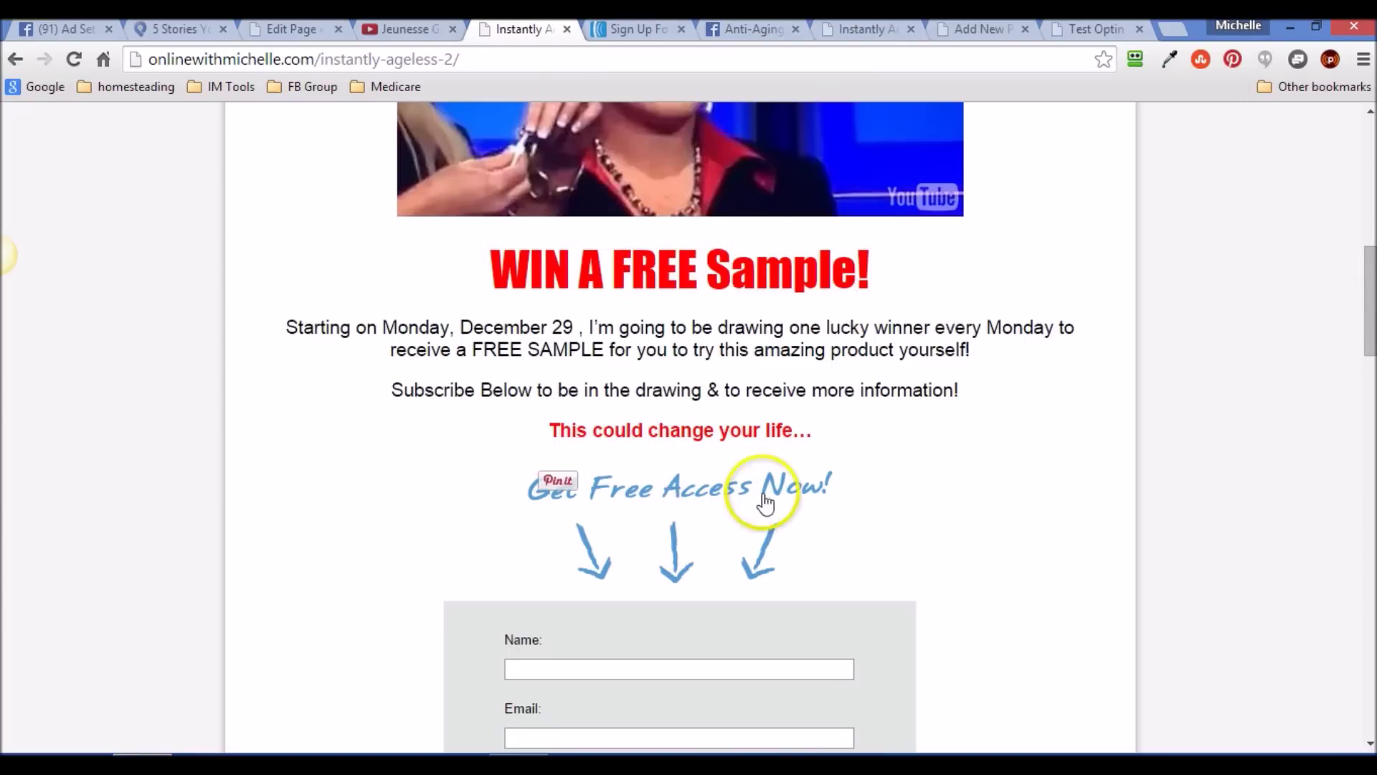
{"action": "right_click", "coordinate": [712, 535]}
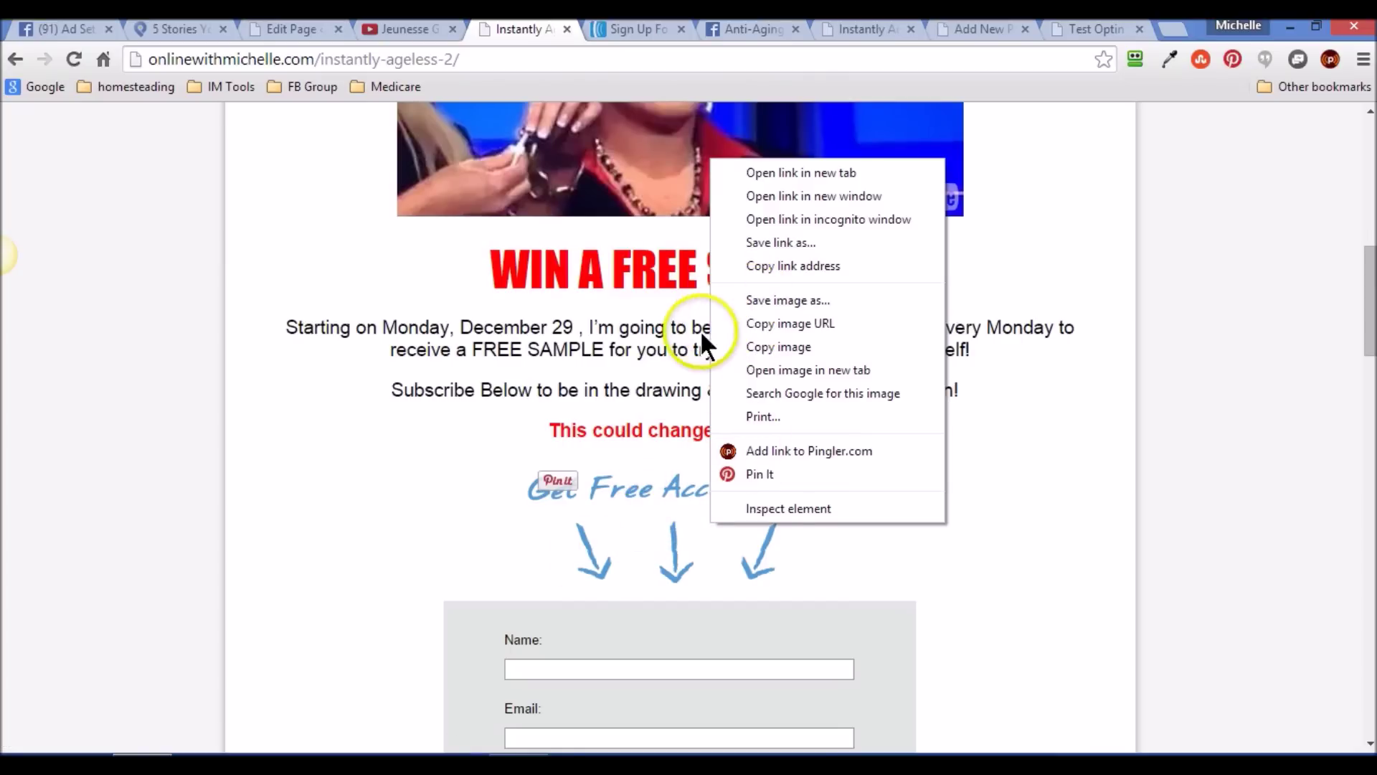
Back in the page editor, insert get-free-access-now.png from the media library on a new line above the "xxxxxxx" placeholder.
{"action": "left_click", "coordinate": [976, 29]}
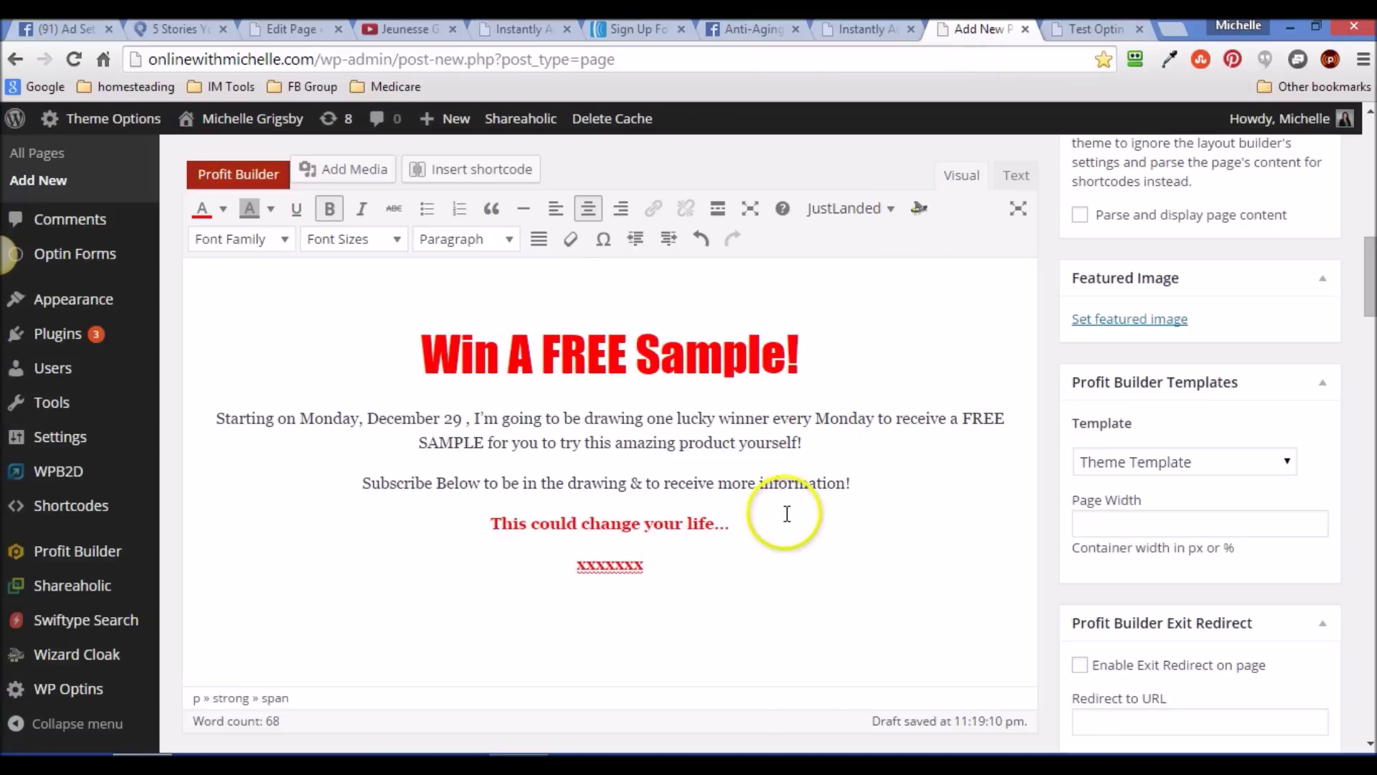
{"action": "left_click", "coordinate": [747, 534]}
{"action": "key", "text": "Return"}
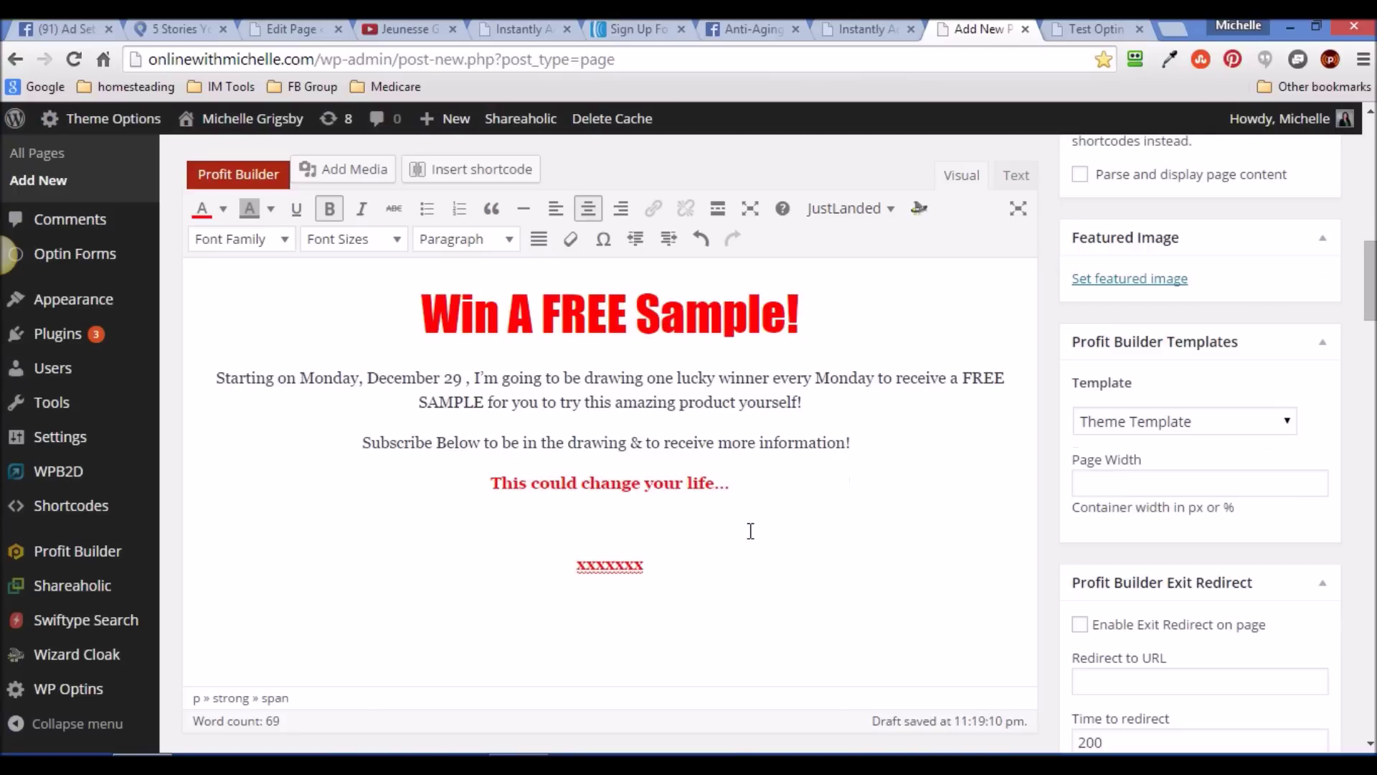
{"action": "left_click", "coordinate": [351, 176]}
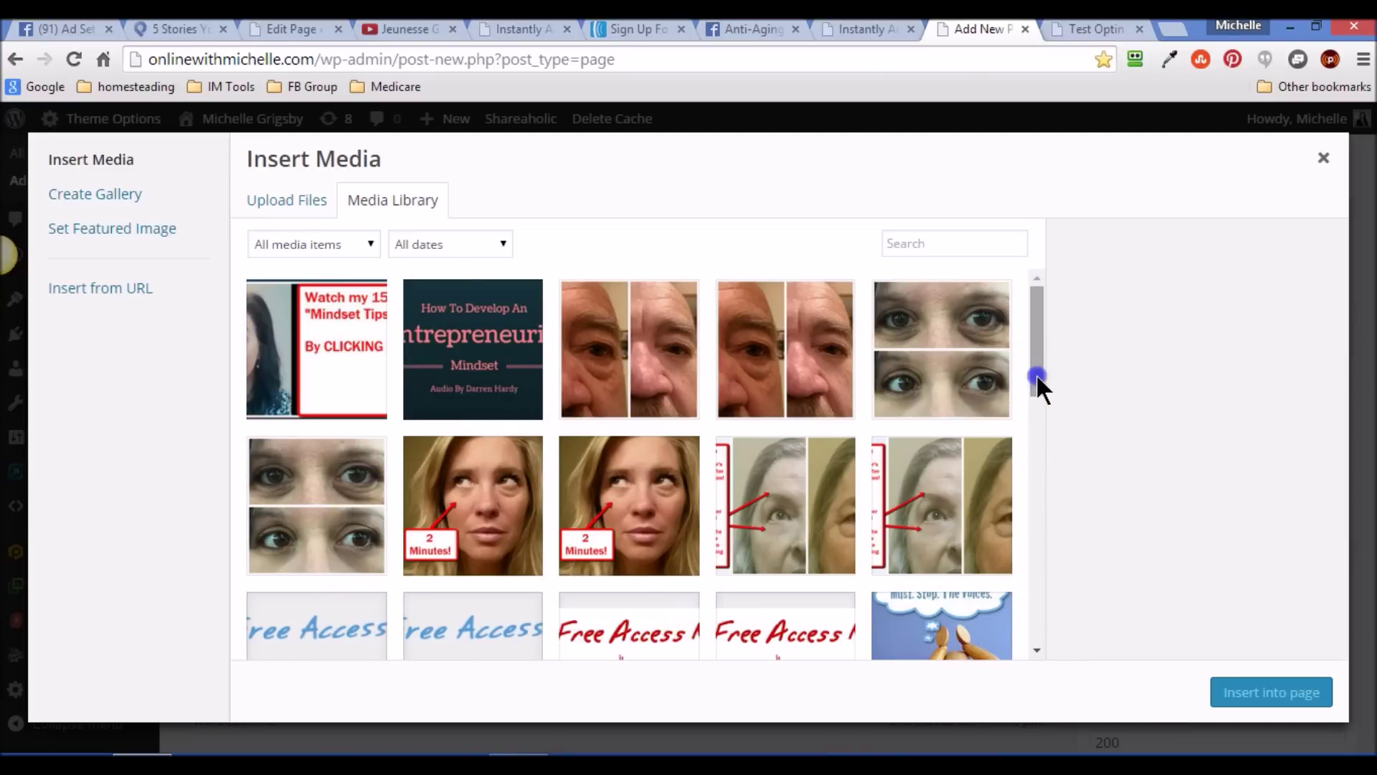
{"action": "scroll", "coordinate": [1036, 387], "scroll_direction": "down", "scroll_amount": 1}
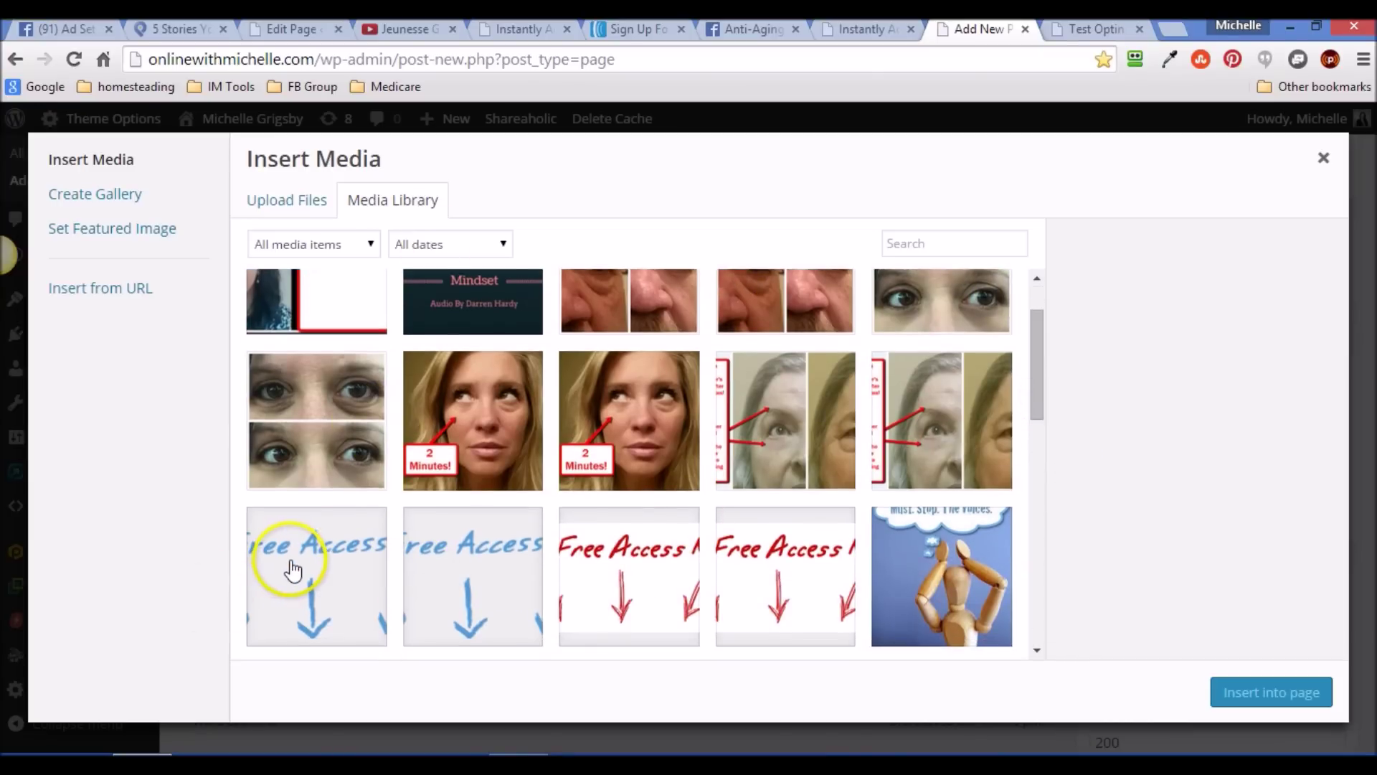
{"action": "left_click", "coordinate": [292, 570]}
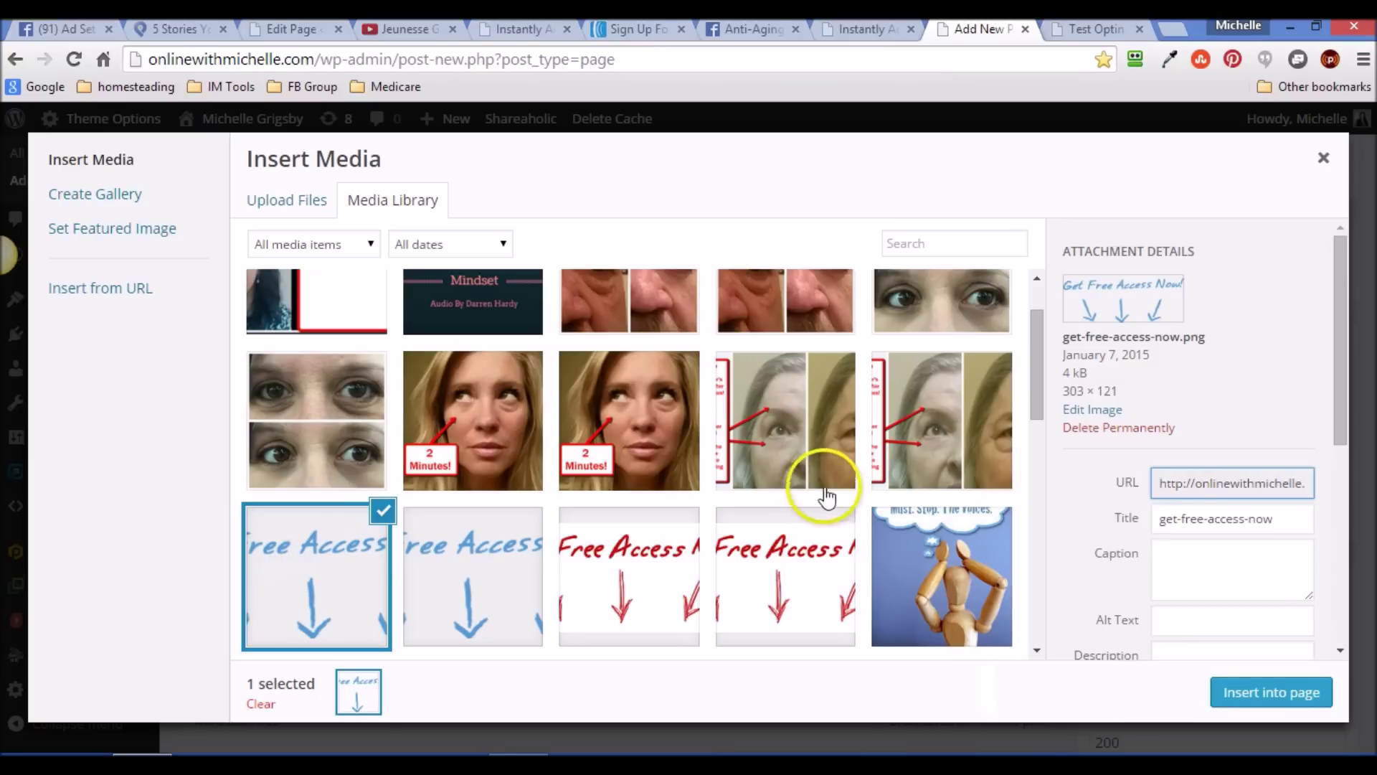
{"action": "left_click_drag", "start_coordinate": [1341, 359], "coordinate": [1324, 560]}
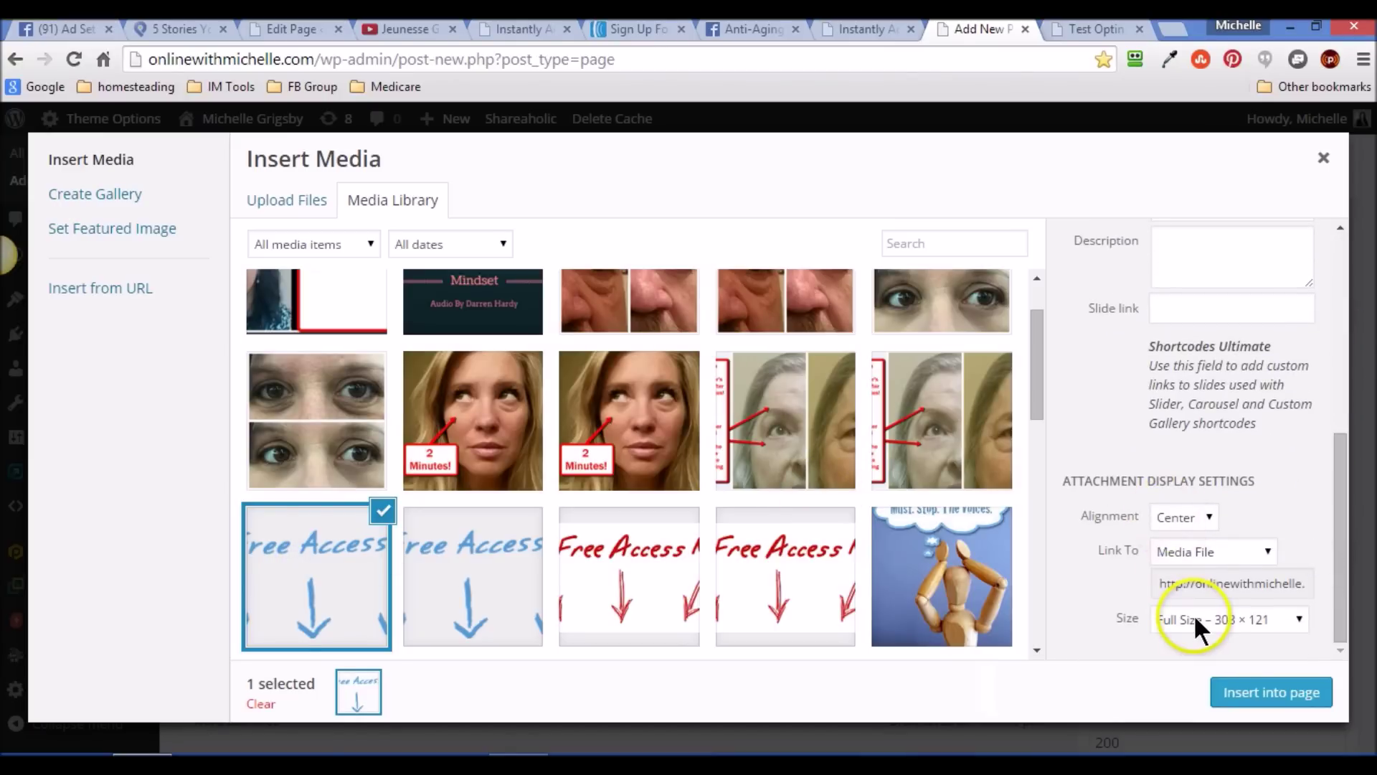
{"action": "left_click", "coordinate": [1252, 690]}
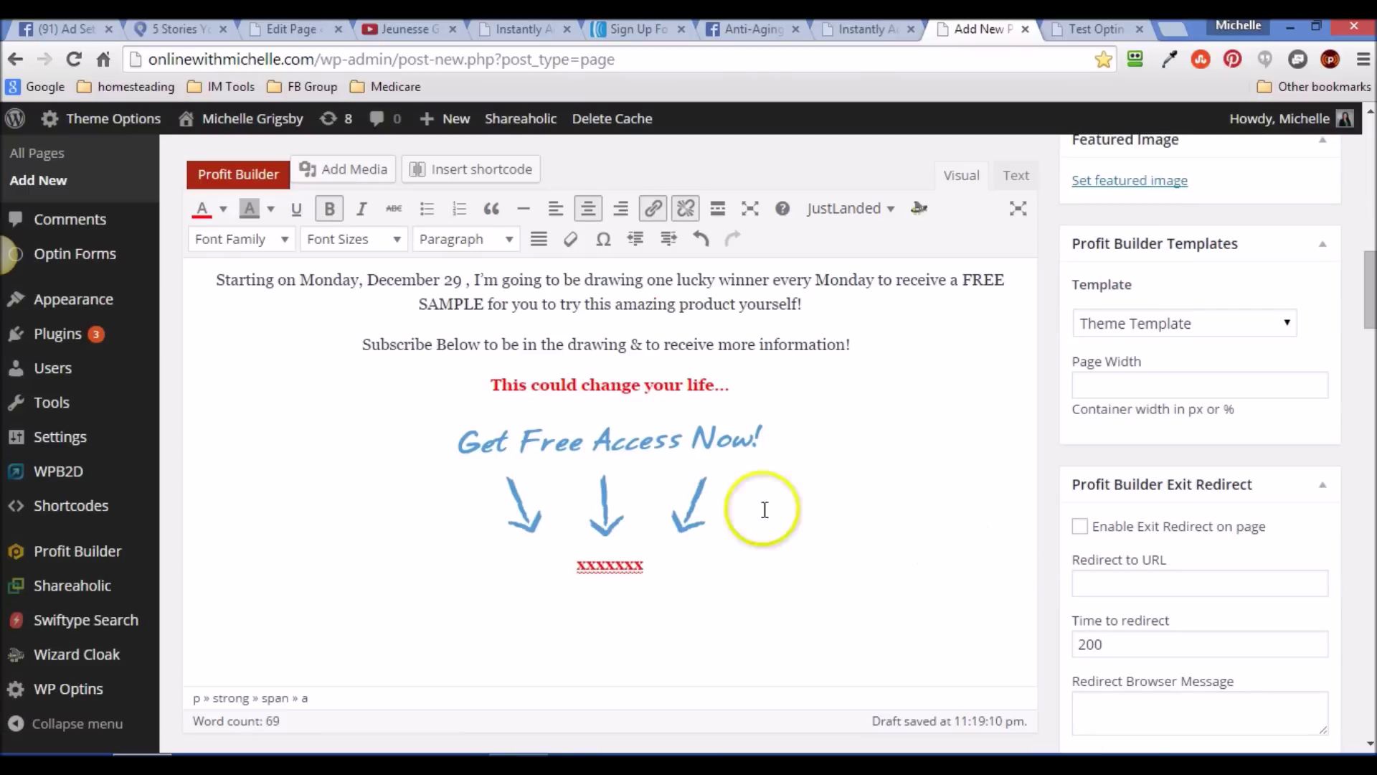
Remove the link from the "Get Free Access Now!" image and select the "xxxxxxx" placeholder below it.
{"action": "left_click", "coordinate": [675, 476]}
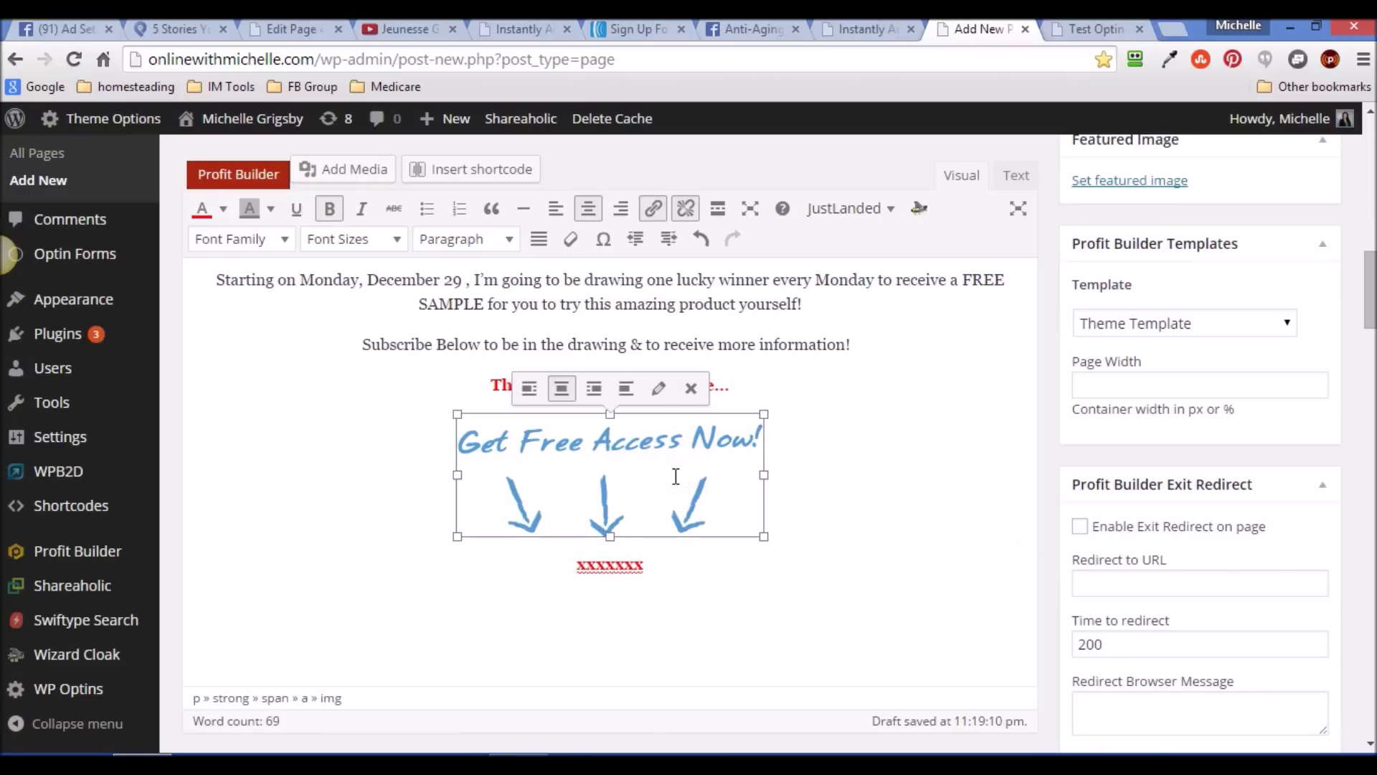
{"action": "left_click", "coordinate": [686, 213]}
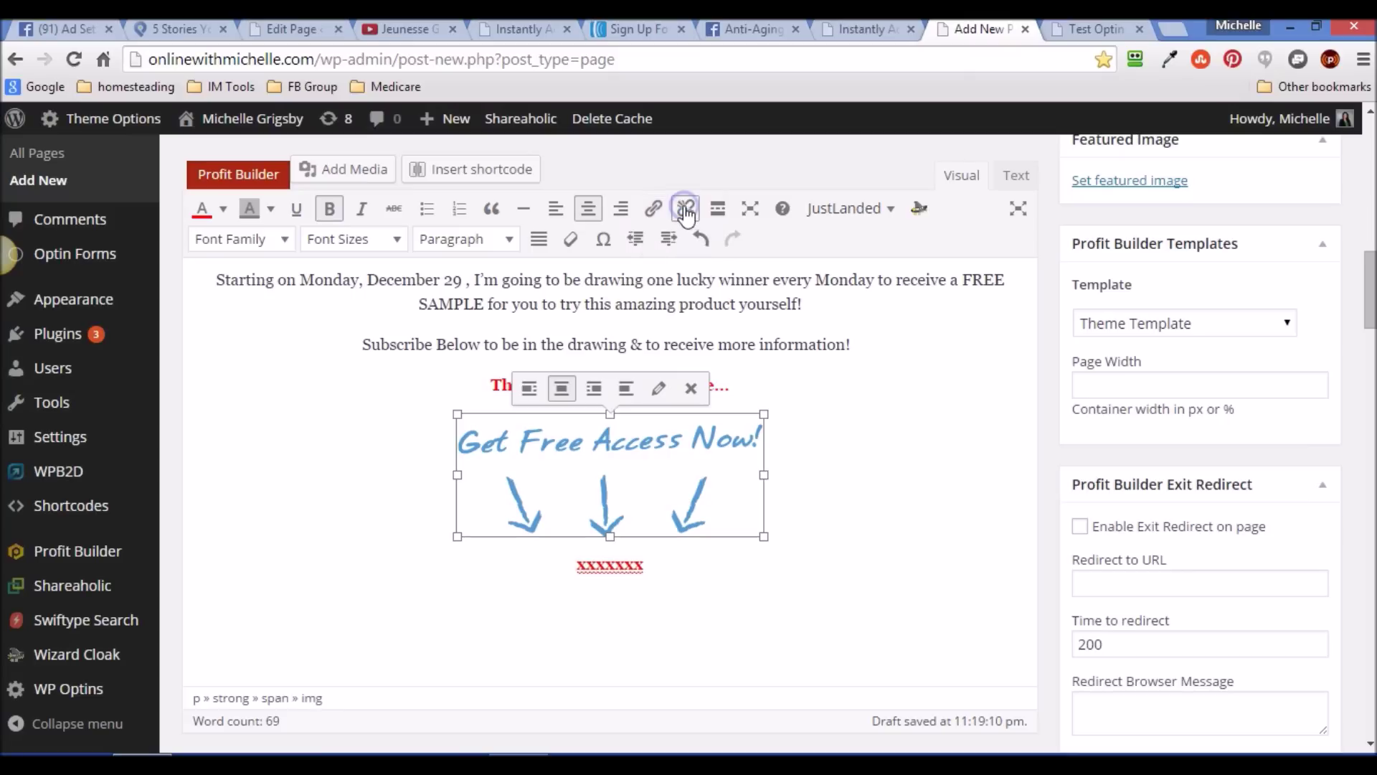
{"action": "left_click", "coordinate": [892, 488]}
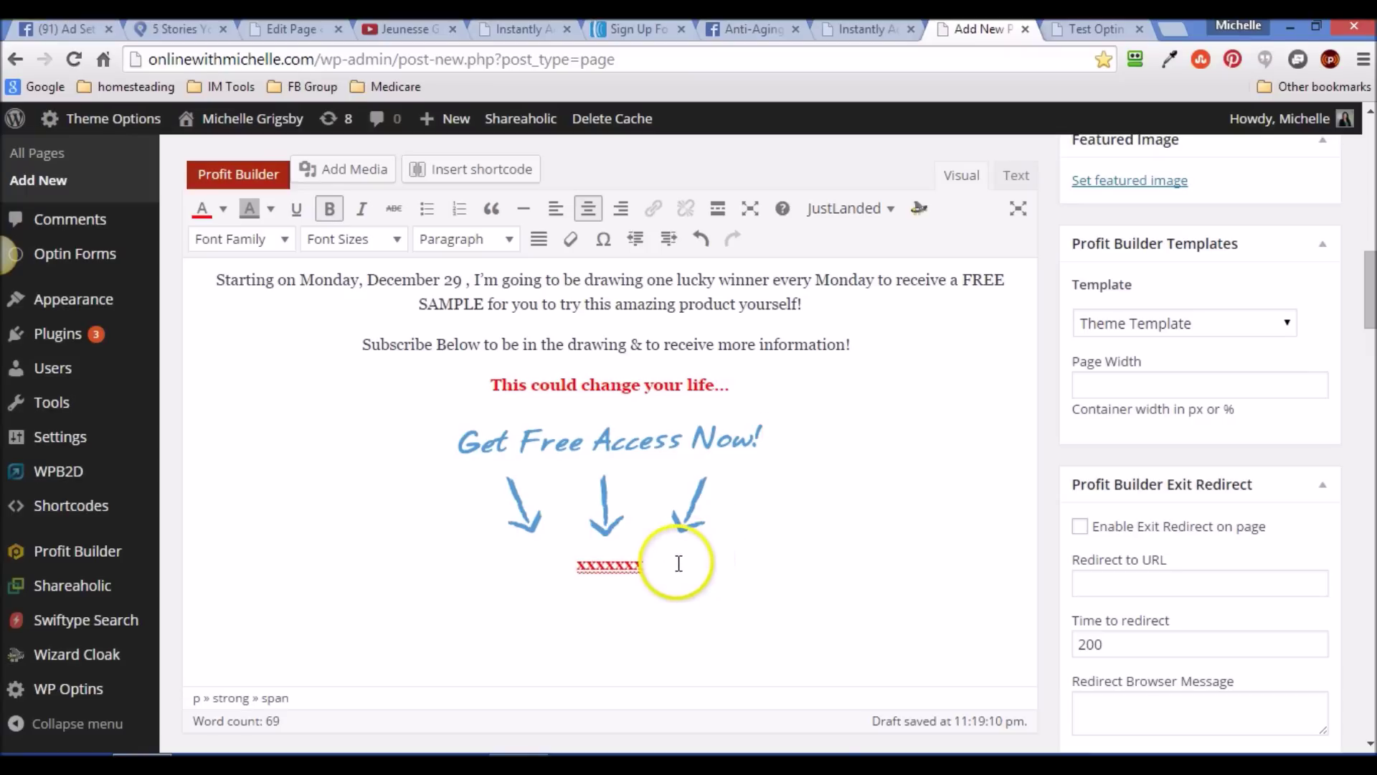
{"action": "left_click", "coordinate": [649, 566]}
{"action": "left_click_drag", "start_coordinate": [650, 567], "coordinate": [575, 568]}
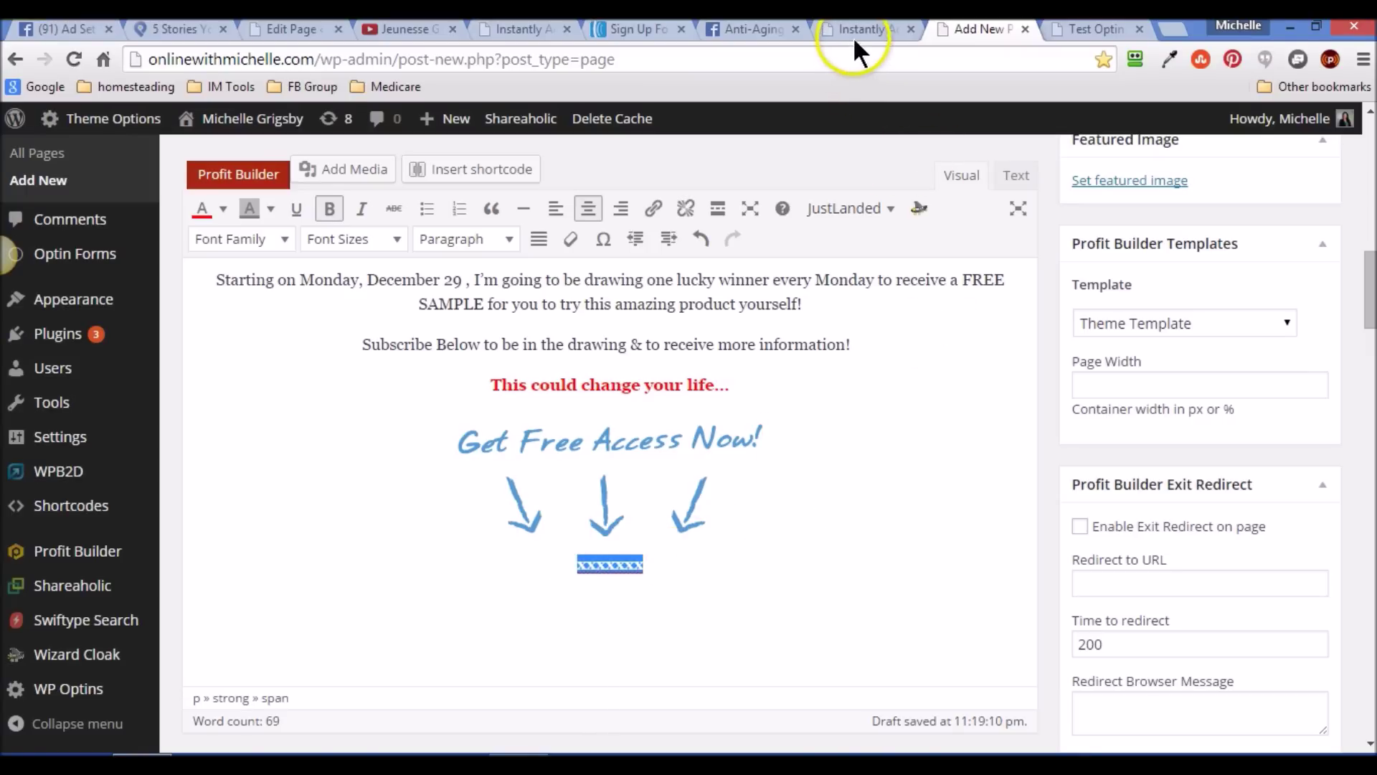
Switch to AWeber, open the sign-up form "optin form for Instantly Ageless" for editing and save it.
{"action": "left_click", "coordinate": [631, 29]}
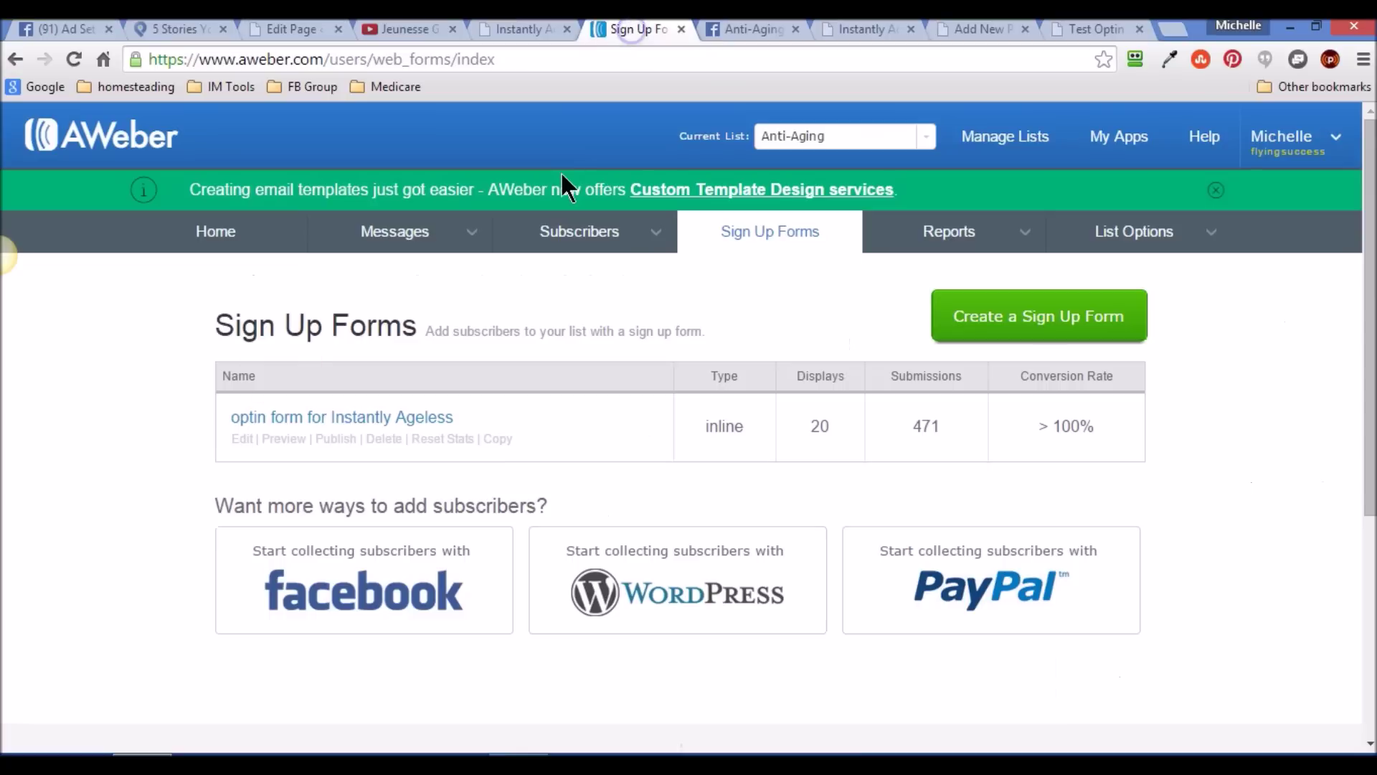
{"action": "left_click", "coordinate": [241, 440]}
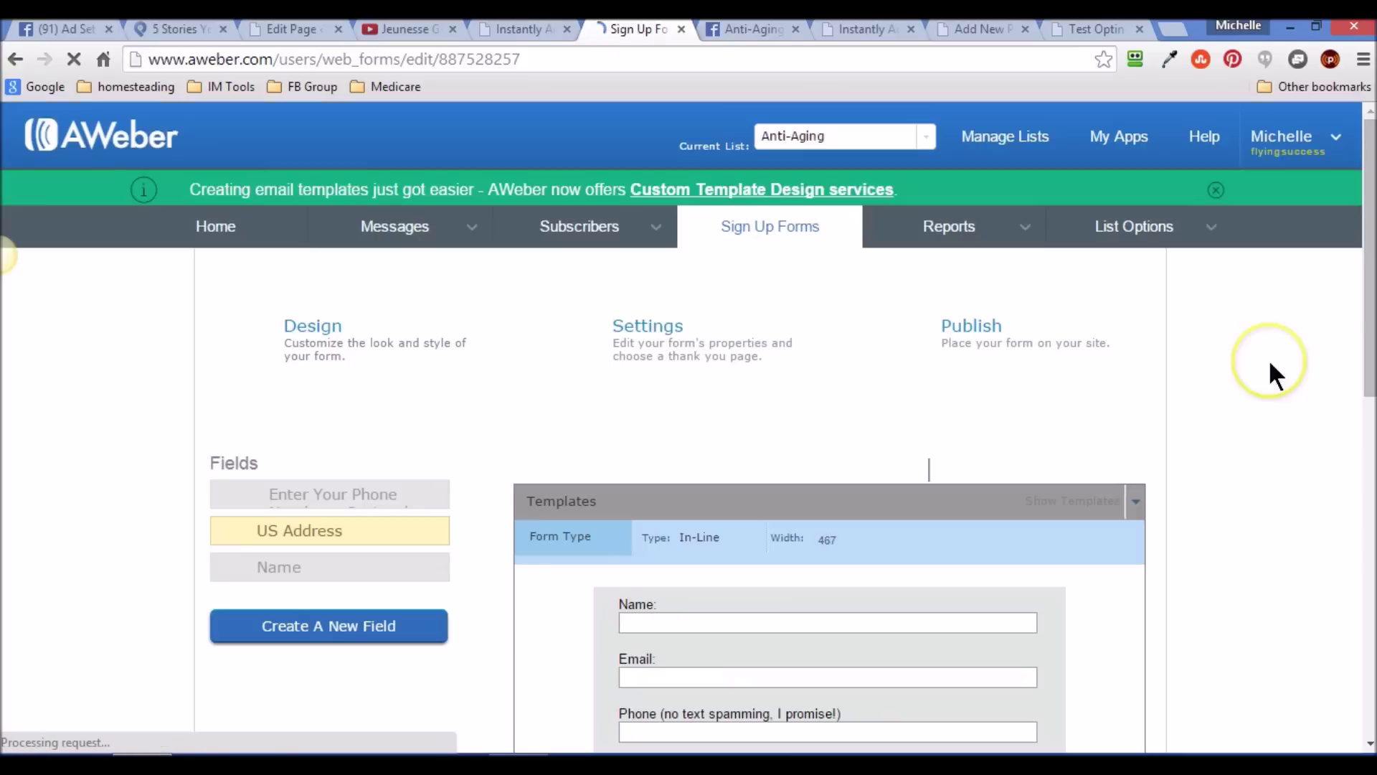
{"action": "left_click_drag", "start_coordinate": [1367, 301], "coordinate": [1371, 402]}
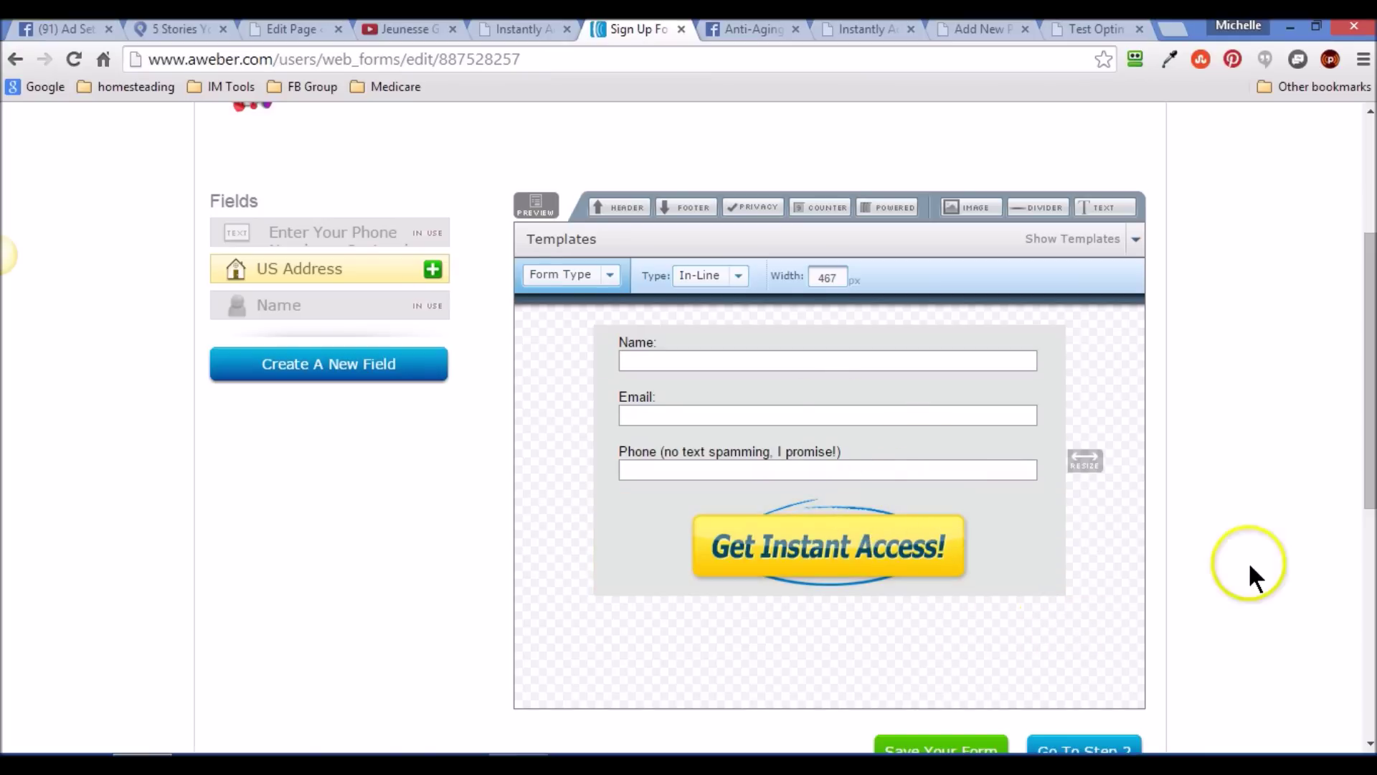
{"action": "scroll", "coordinate": [1361, 492], "scroll_direction": "down", "scroll_amount": 2}
{"action": "left_click", "coordinate": [929, 660]}
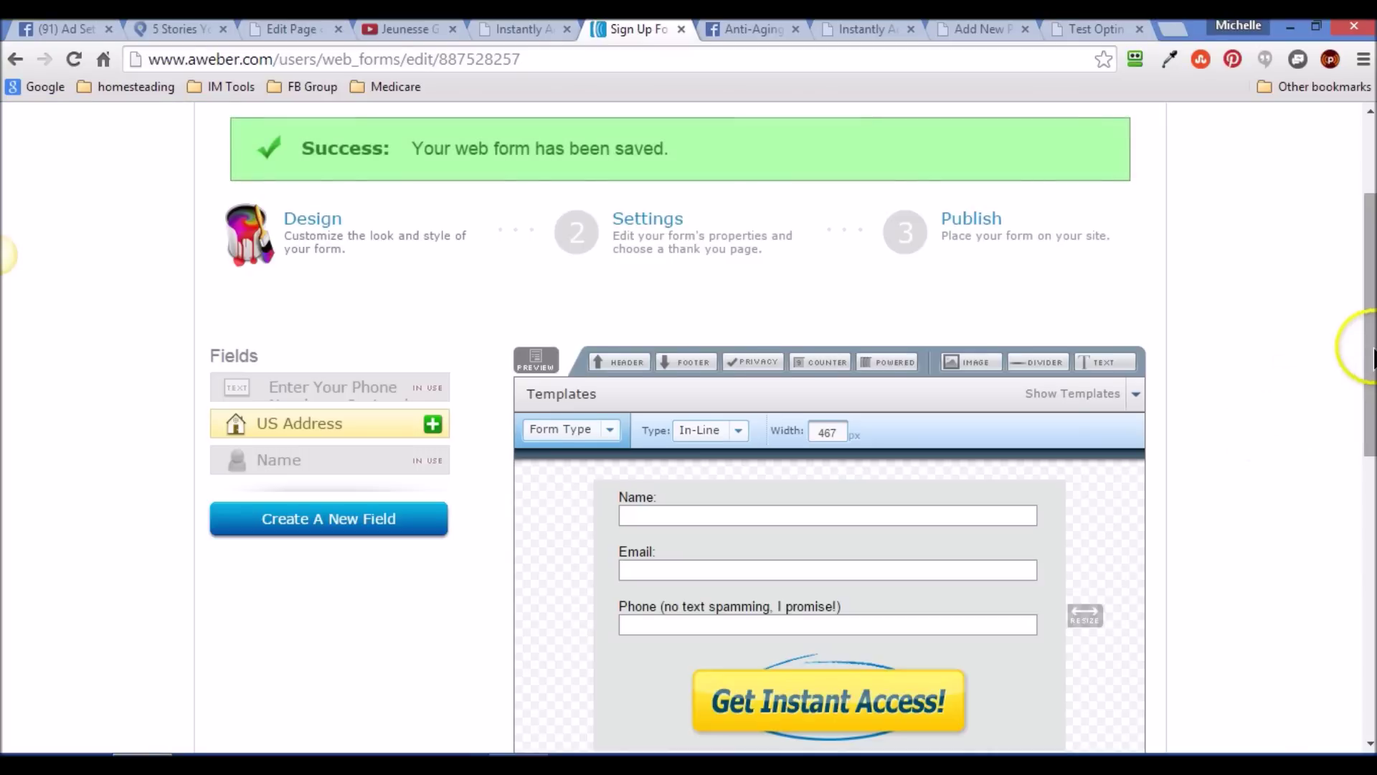
Go to the form's Publish stage and display the Raw HTML Version for installing the form yourself.
{"action": "mouse_move", "coordinate": [1361, 347]}
{"action": "left_mouse_down"}
{"action": "mouse_move", "coordinate": [1367, 373]}
{"action": "mouse_move", "coordinate": [1366, 352]}
{"action": "left_mouse_up"}
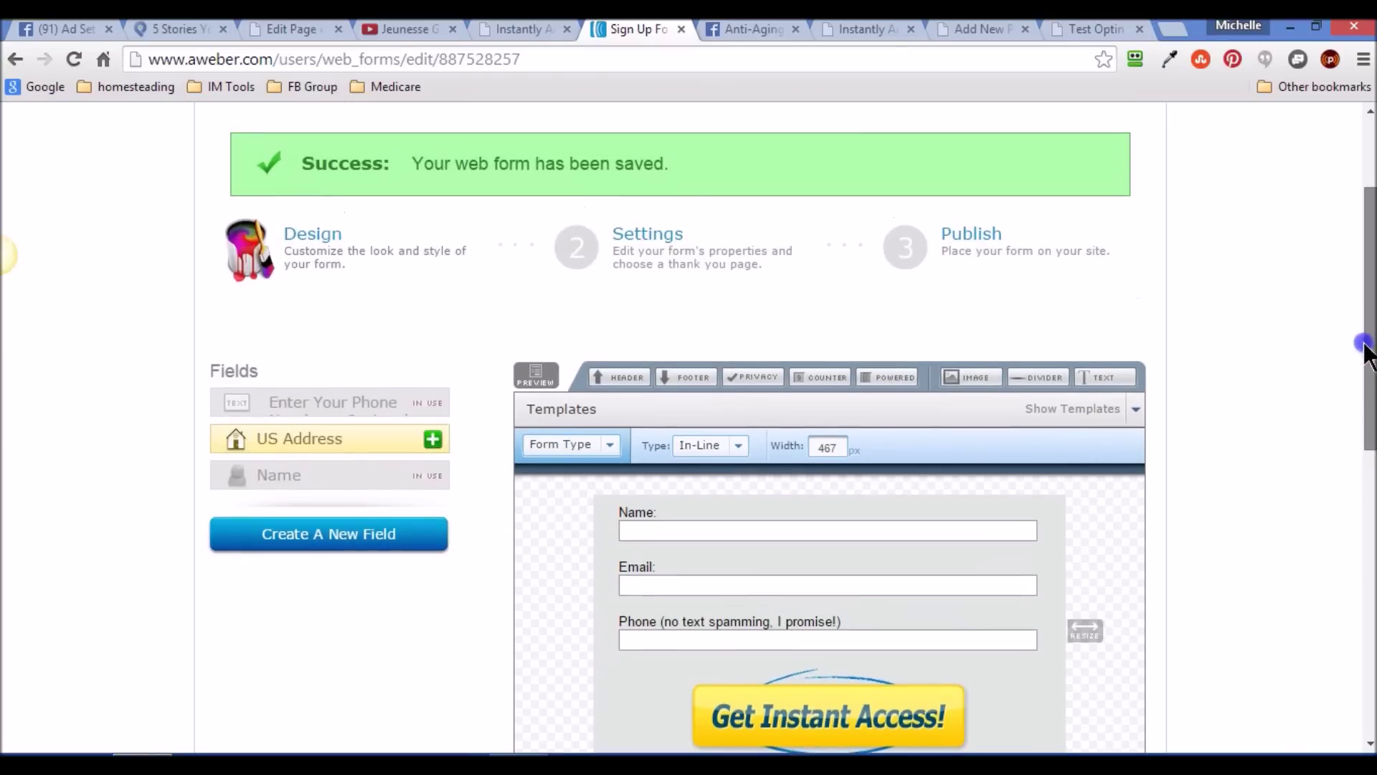
{"action": "left_click", "coordinate": [963, 237]}
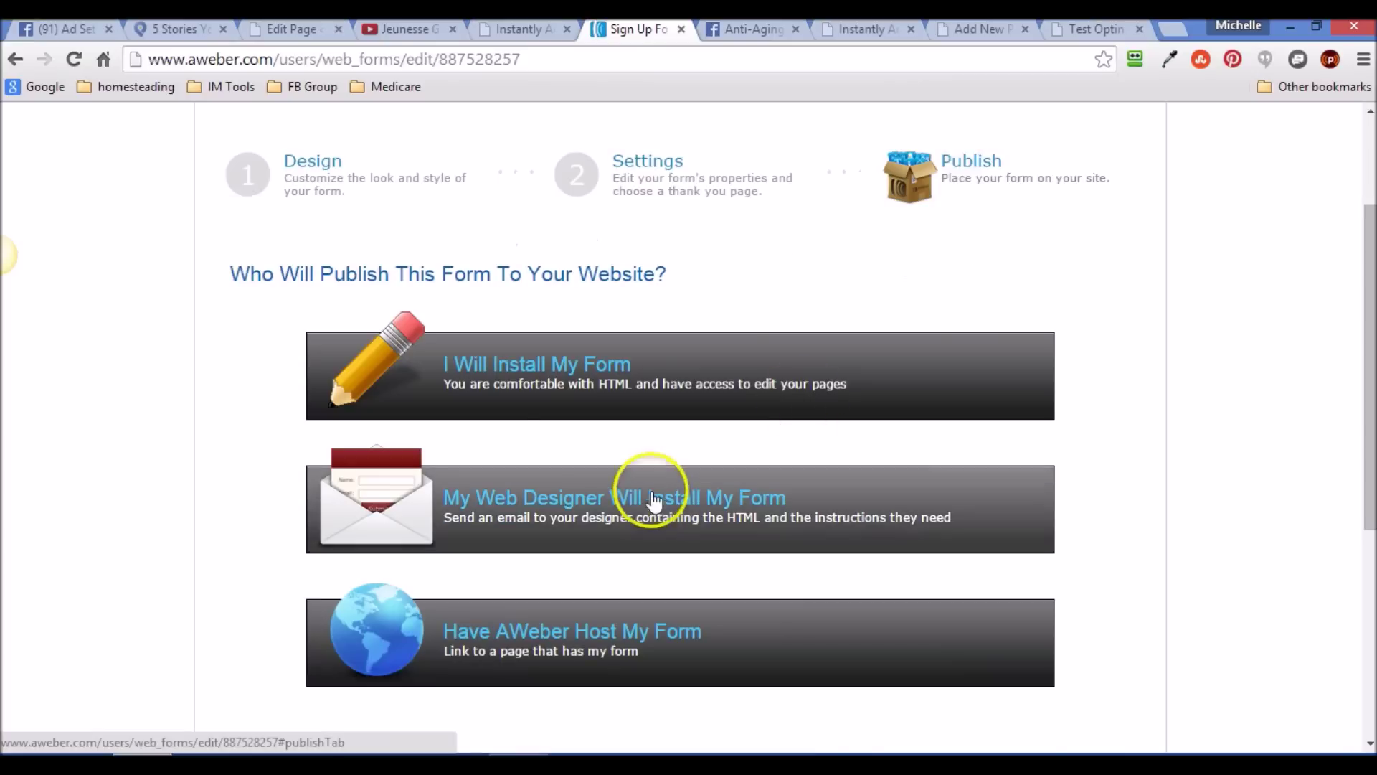
{"action": "left_click", "coordinate": [507, 355]}
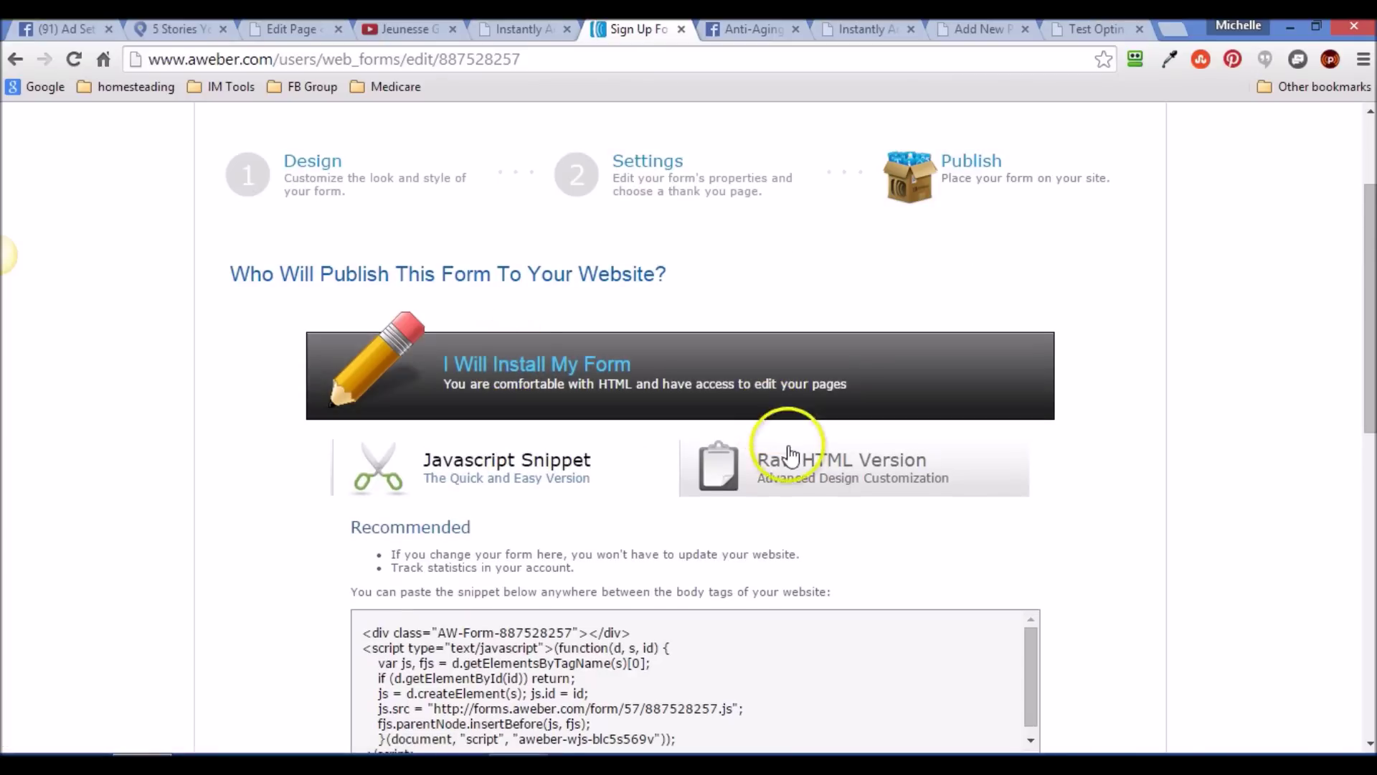
{"action": "left_click", "coordinate": [818, 460]}
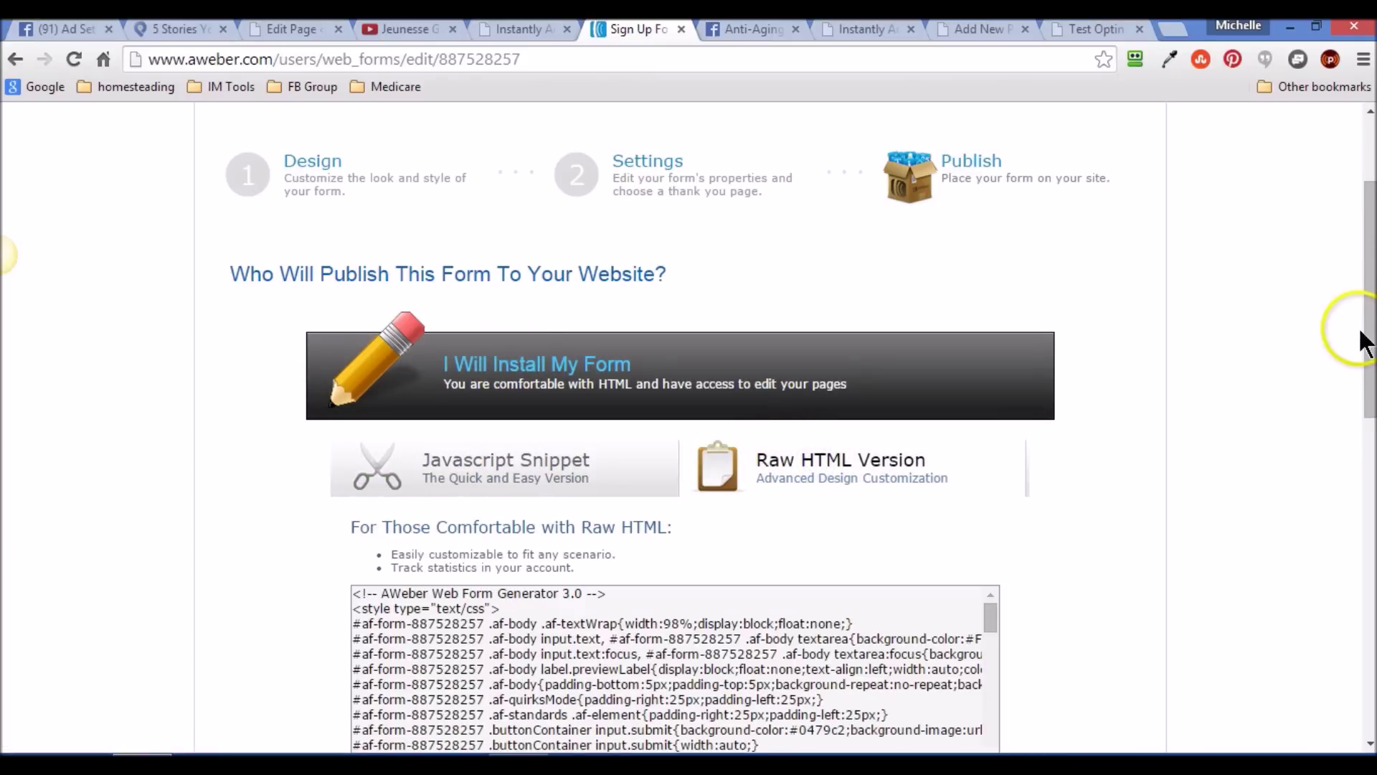
Copy the complete raw HTML code of the AWeber form.
{"action": "scroll", "coordinate": [1356, 308], "scroll_direction": "down", "scroll_amount": 4}
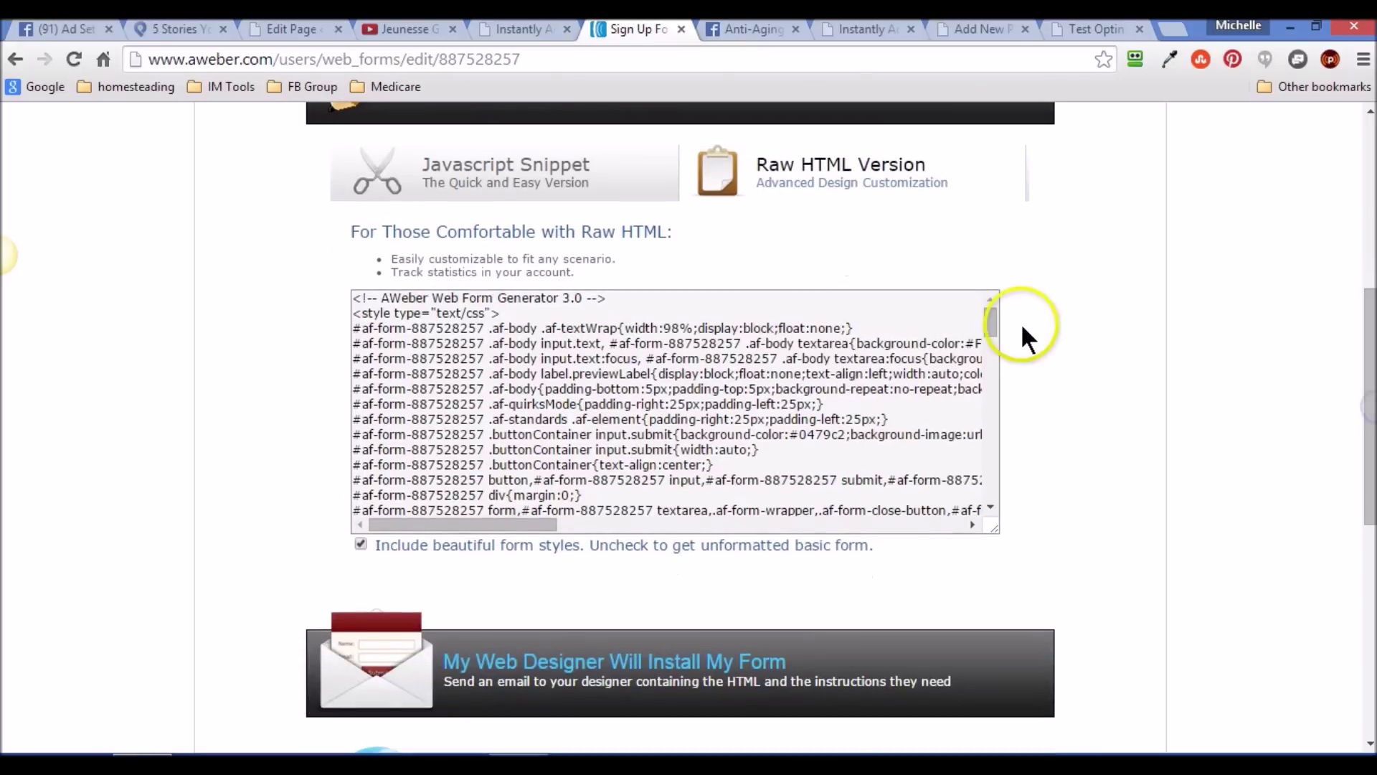
{"action": "left_click", "coordinate": [667, 376]}
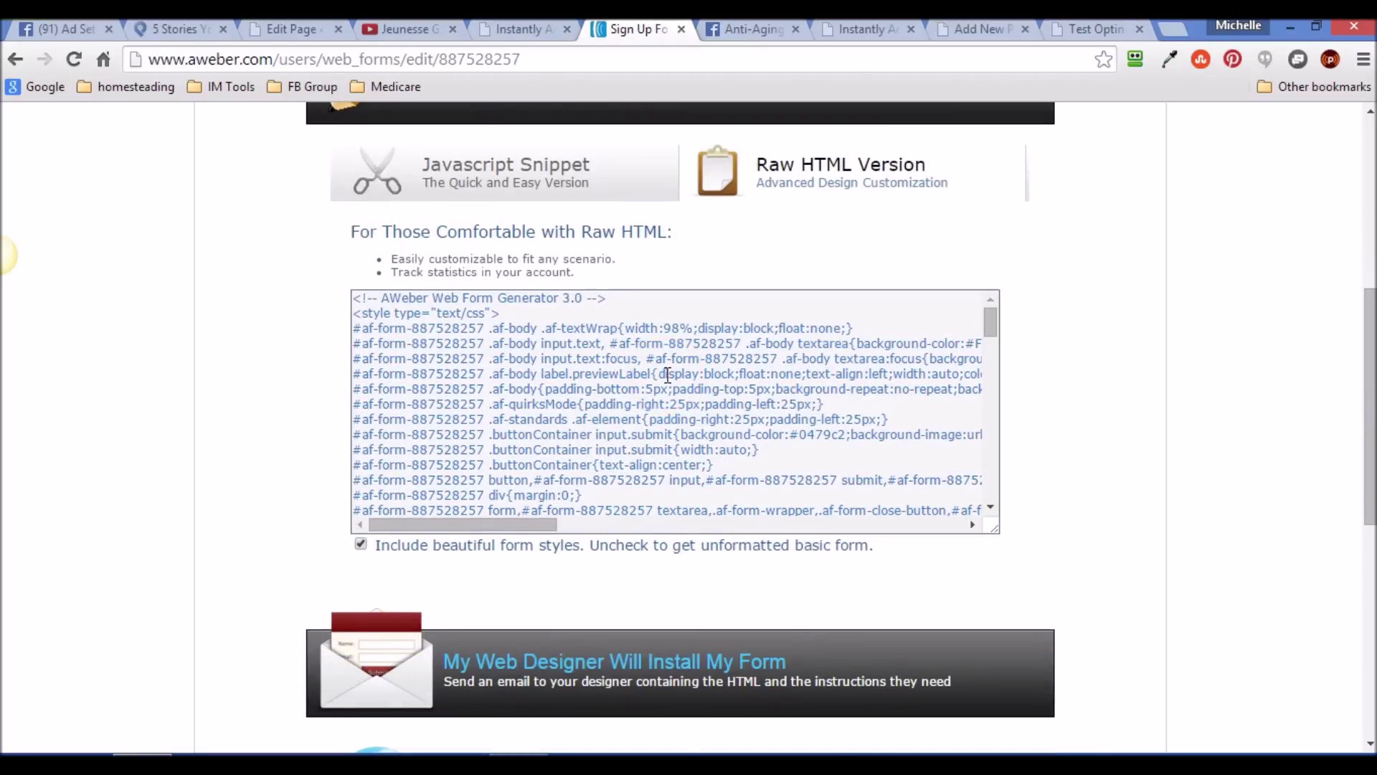
{"action": "right_click", "coordinate": [667, 374]}
{"action": "left_click", "coordinate": [587, 361]}
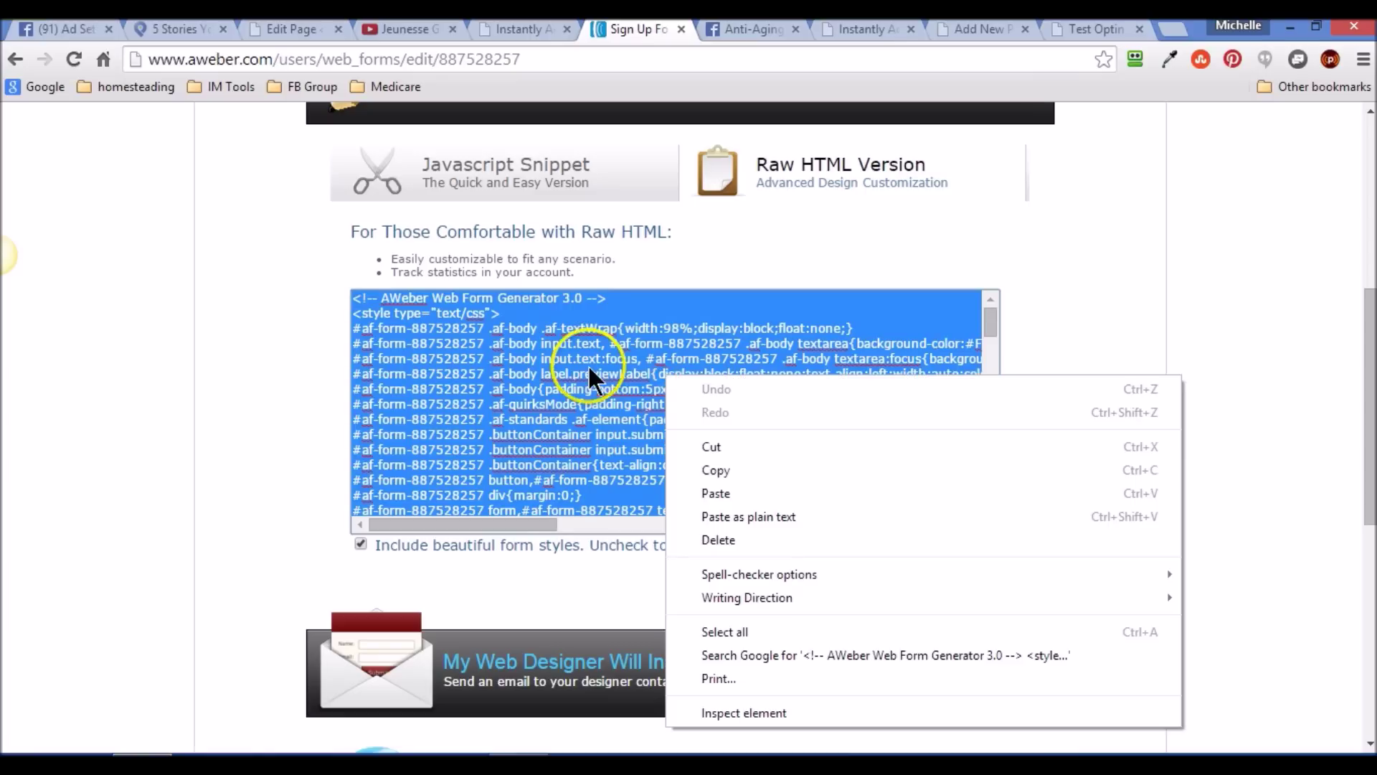
{"action": "left_click", "coordinate": [554, 345]}
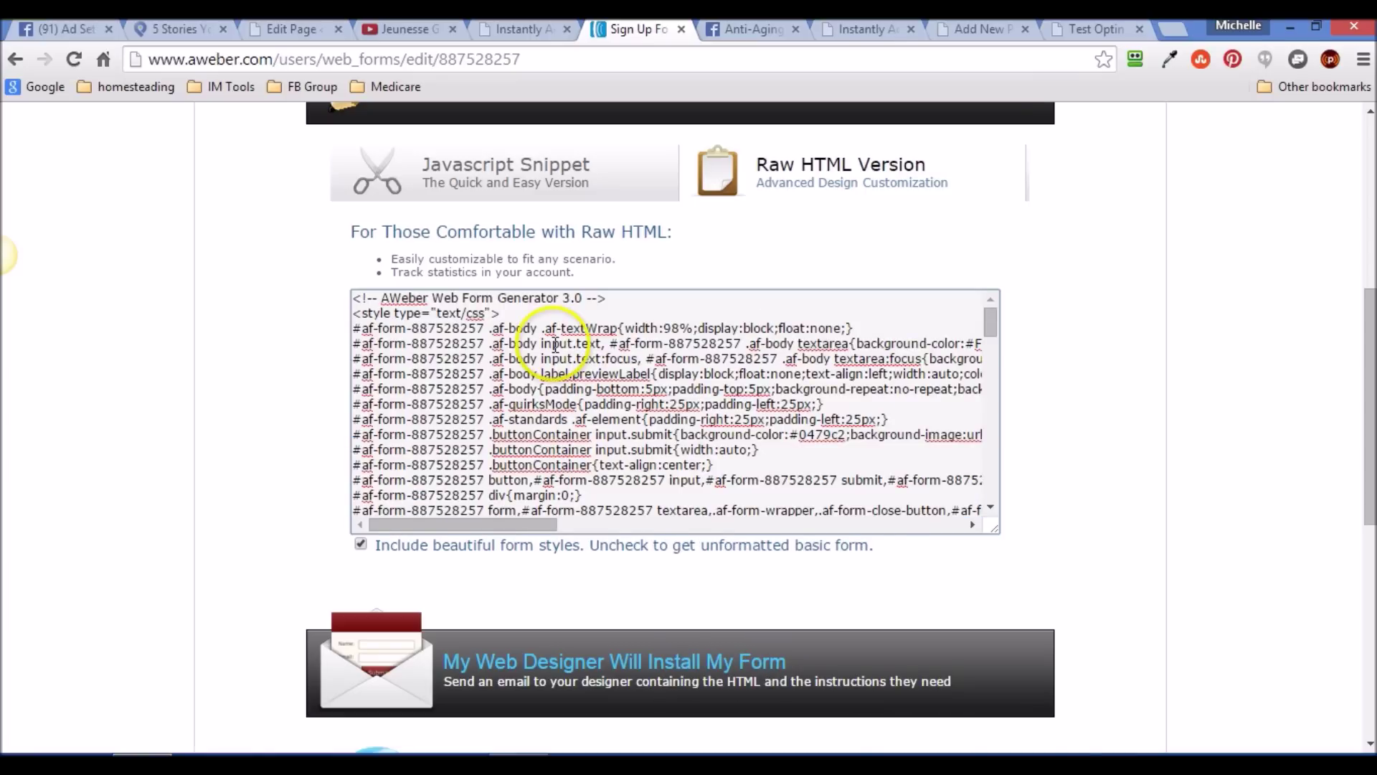
{"action": "right_click", "coordinate": [553, 345]}
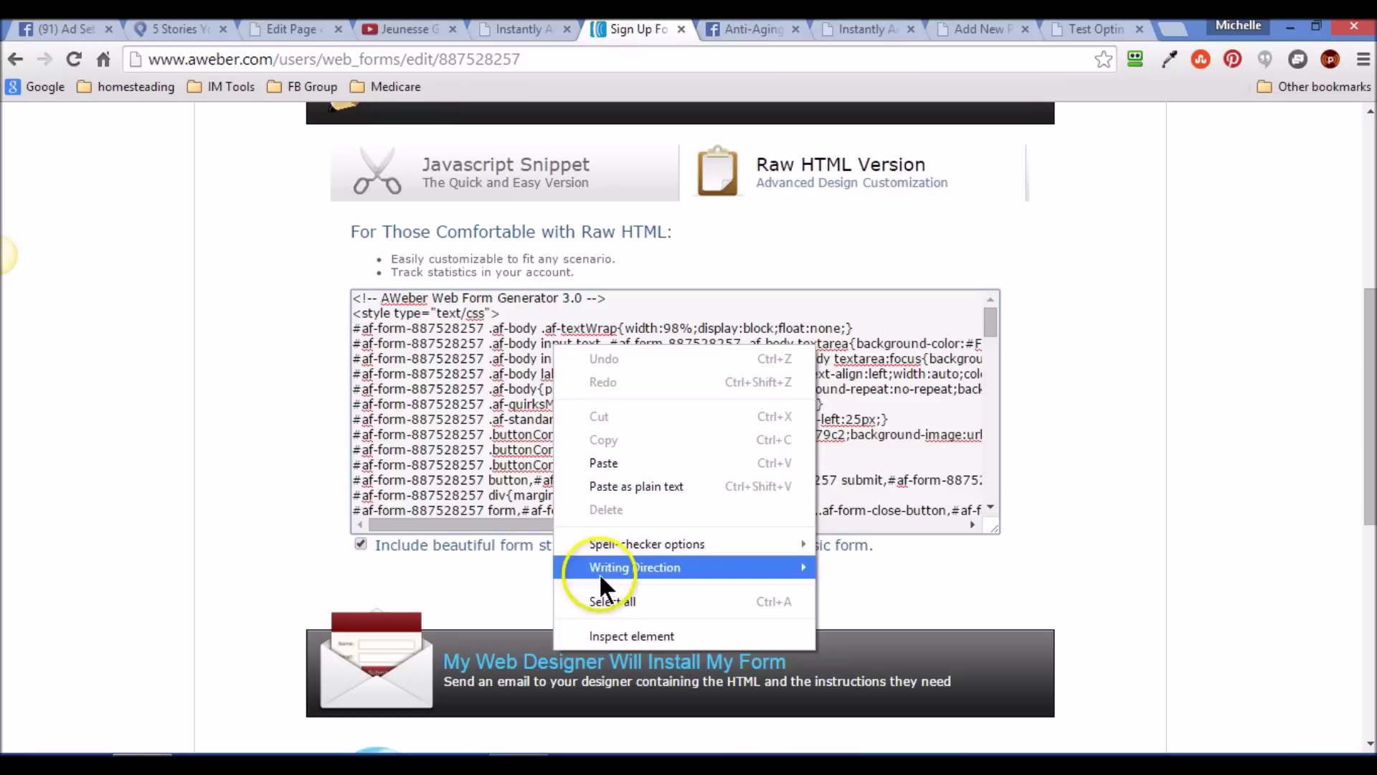
{"action": "left_click", "coordinate": [606, 599]}
{"action": "right_click", "coordinate": [527, 427]}
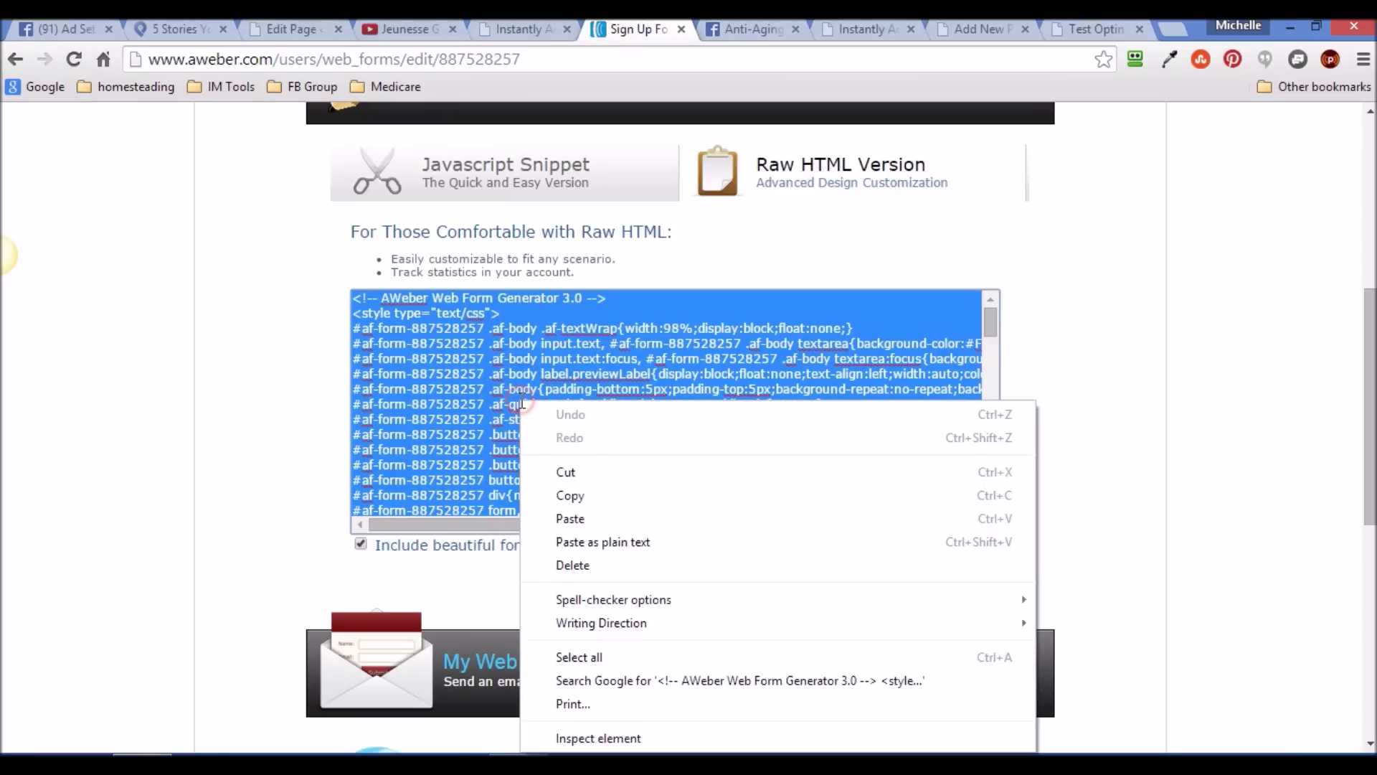
{"action": "left_click", "coordinate": [562, 494]}
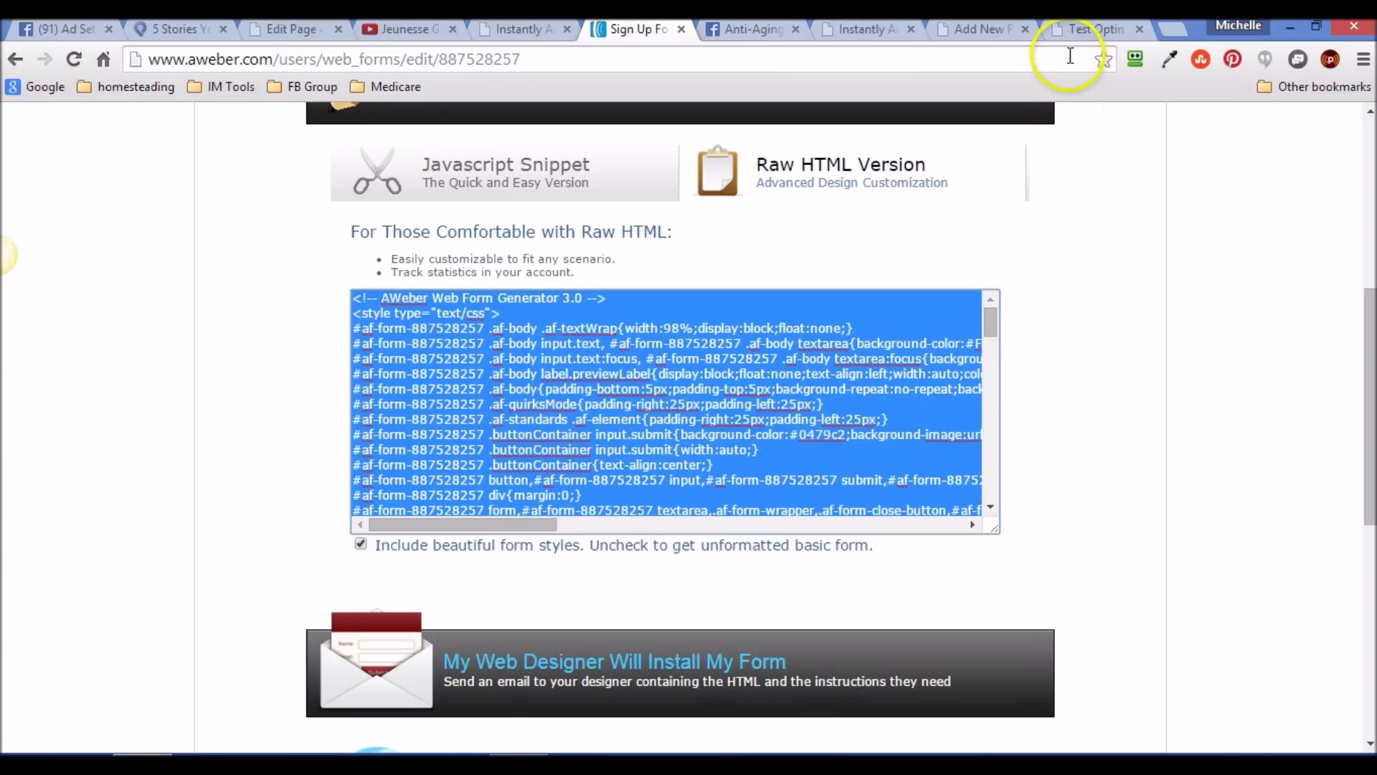
Switch to the WordPress page editor and insert a horizontal line two lines below the "xxxxxxx" placeholder.
{"action": "left_click", "coordinate": [972, 27]}
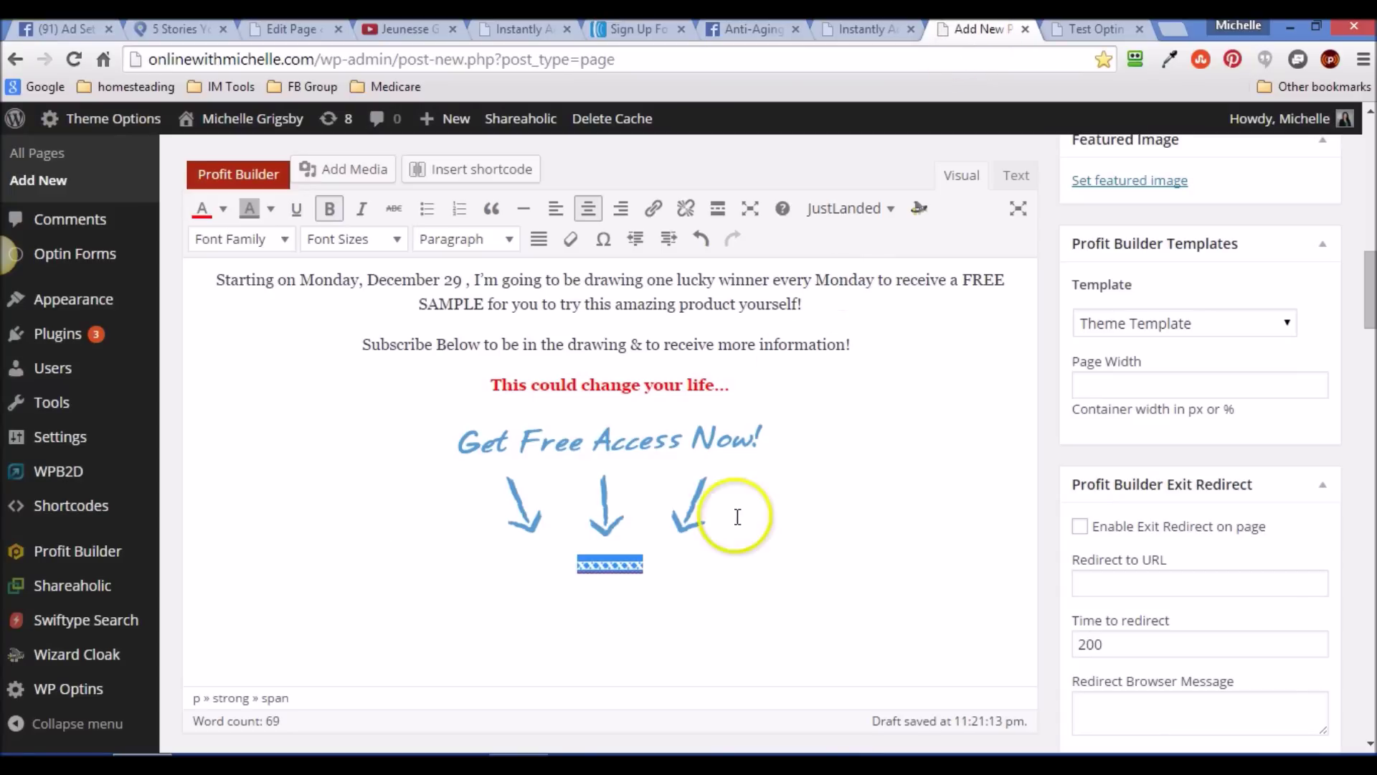
{"action": "left_click", "coordinate": [658, 563]}
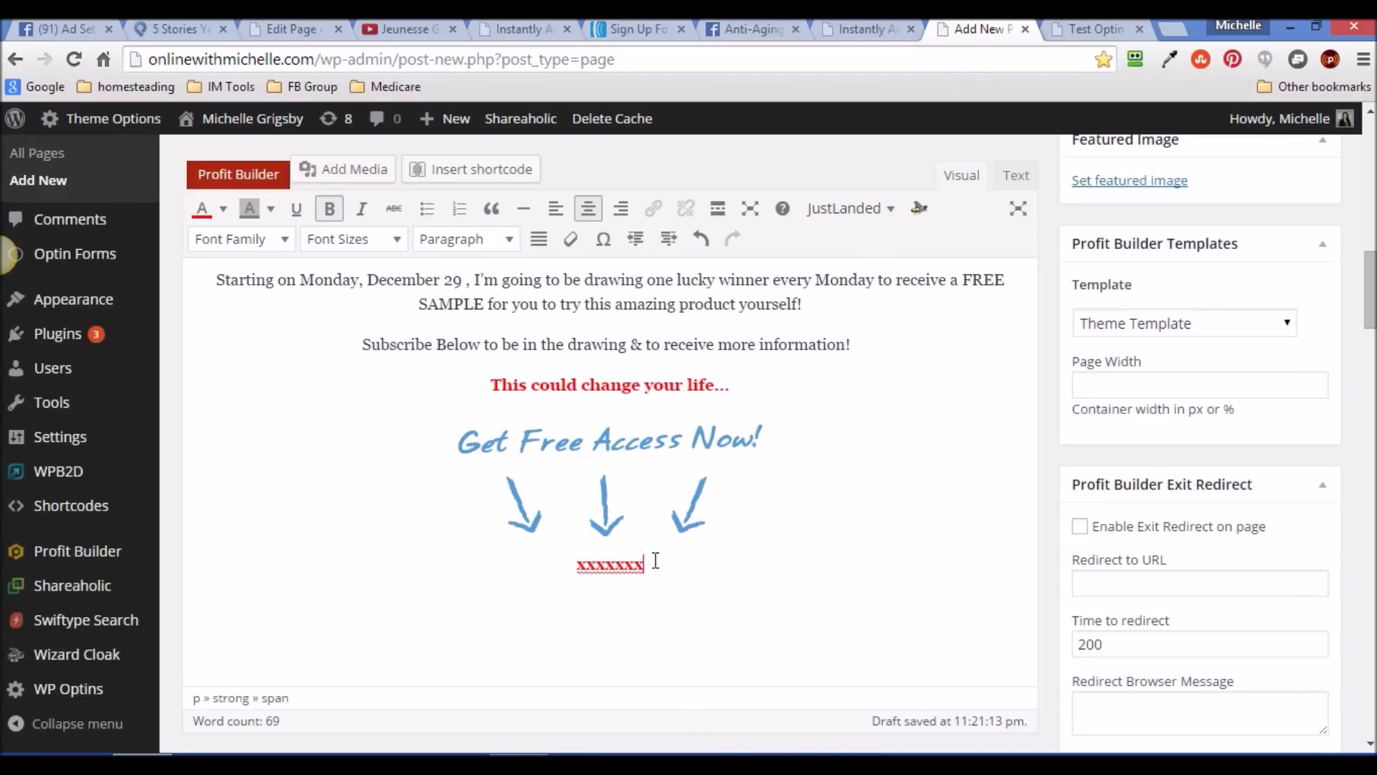
{"action": "key", "text": "Return"}
{"action": "key", "text": "Return"}
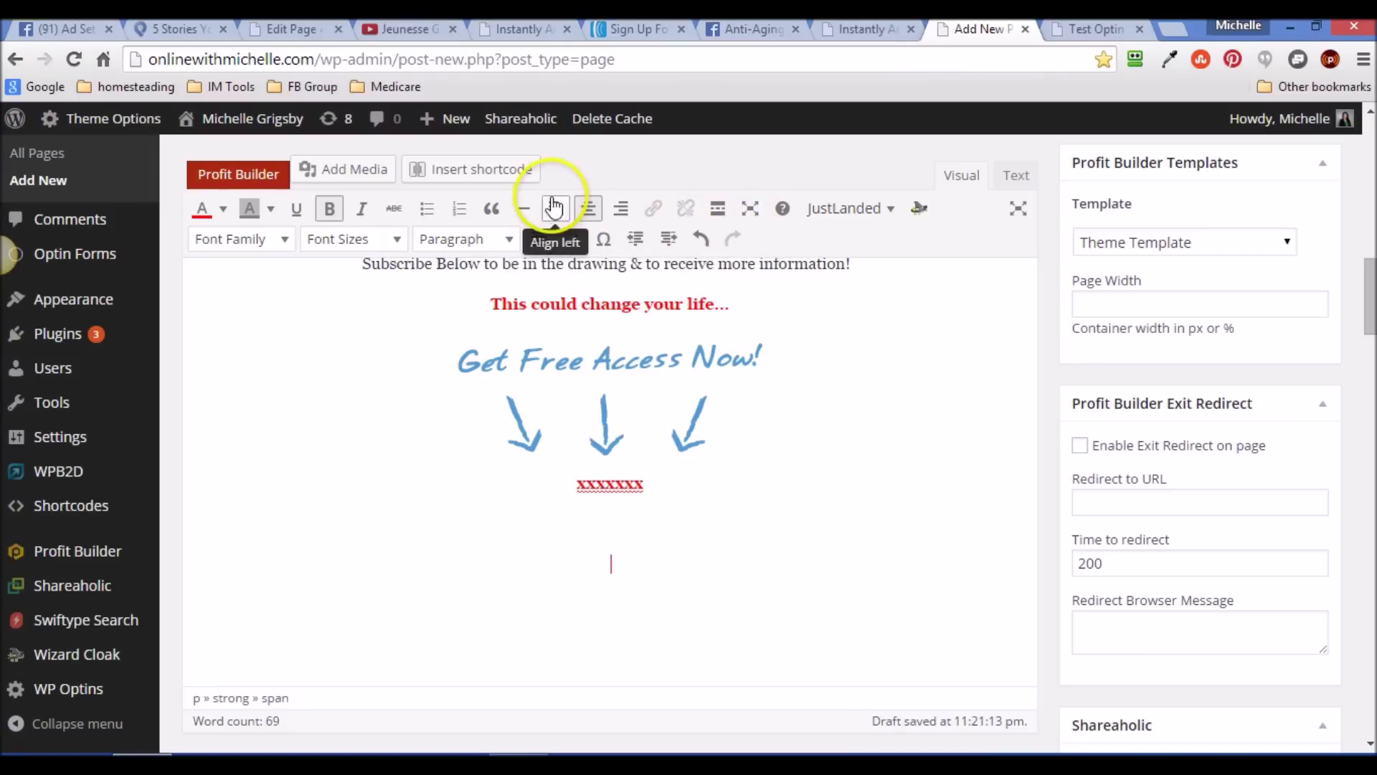
{"action": "left_click", "coordinate": [523, 208]}
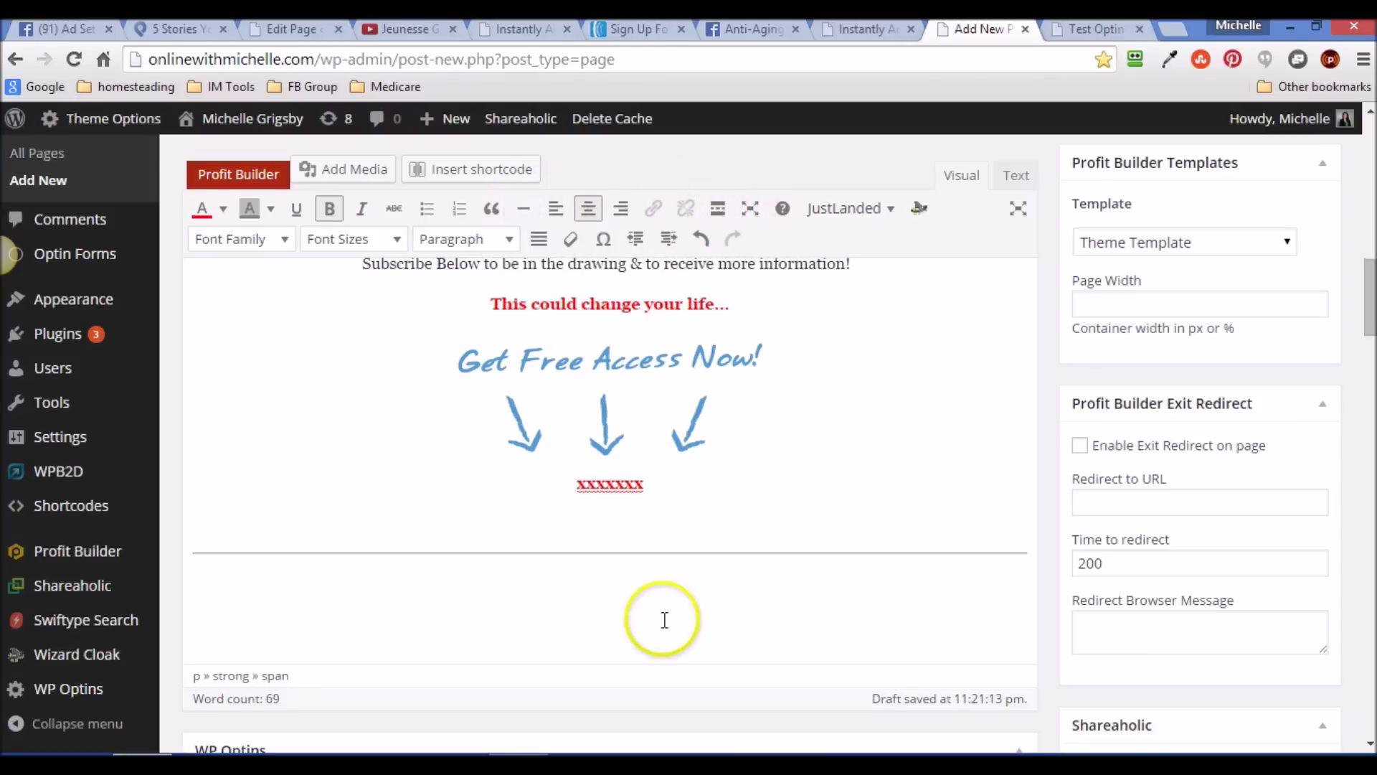
{"action": "left_click", "coordinate": [625, 538]}
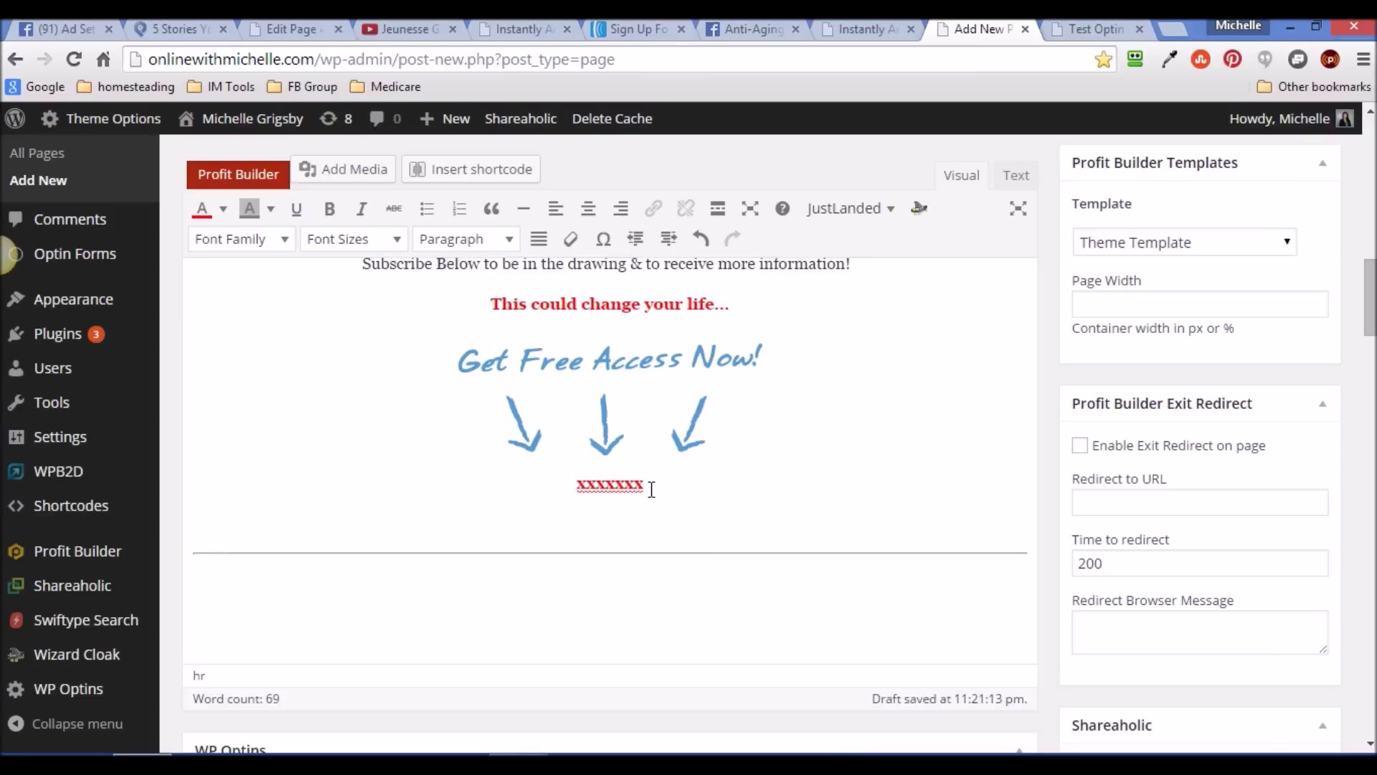
Find the "xxxxxxx" placeholder in the page's HTML source, replace it with the copied AWeber form code and return to the visual view.
{"action": "left_click", "coordinate": [1018, 176]}
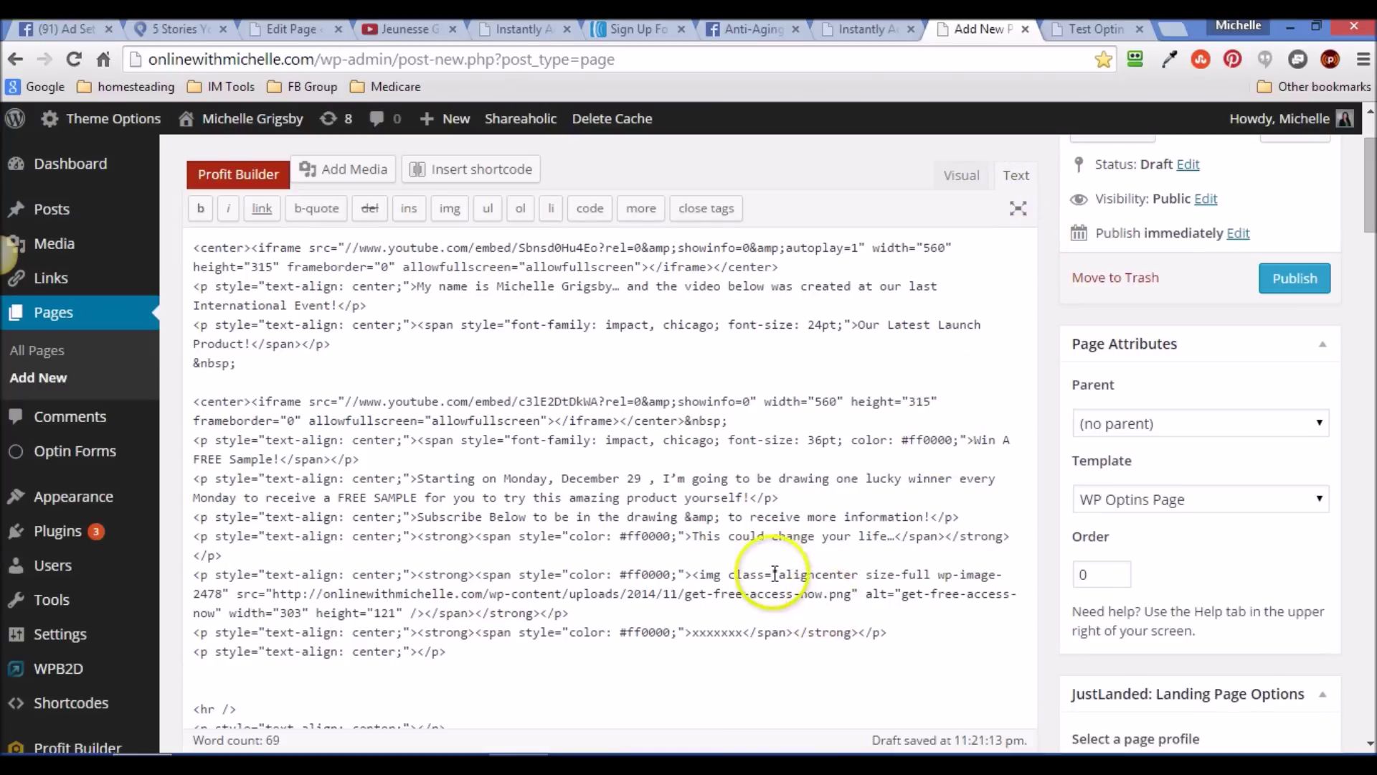
{"action": "key", "text": "ctrl+f"}
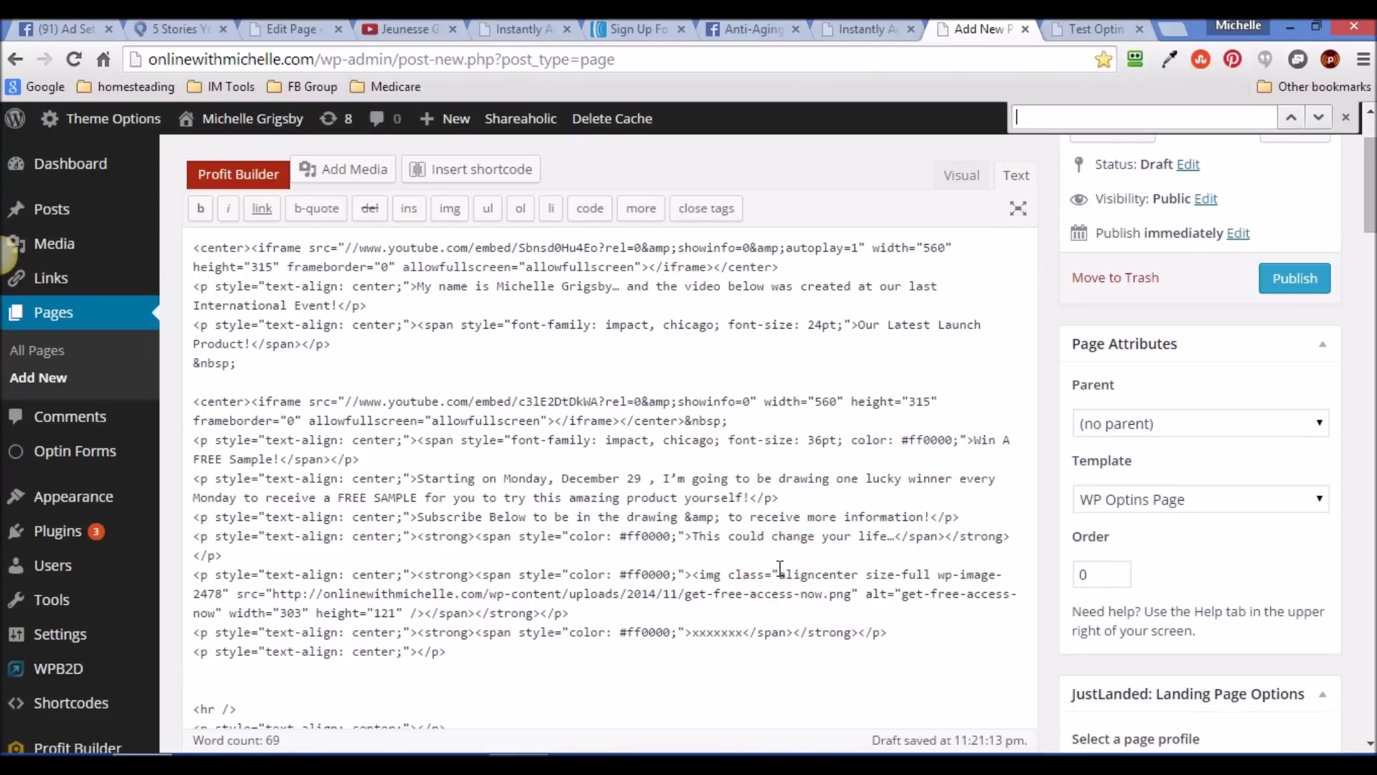
{"action": "type", "text": "xxxxx"}
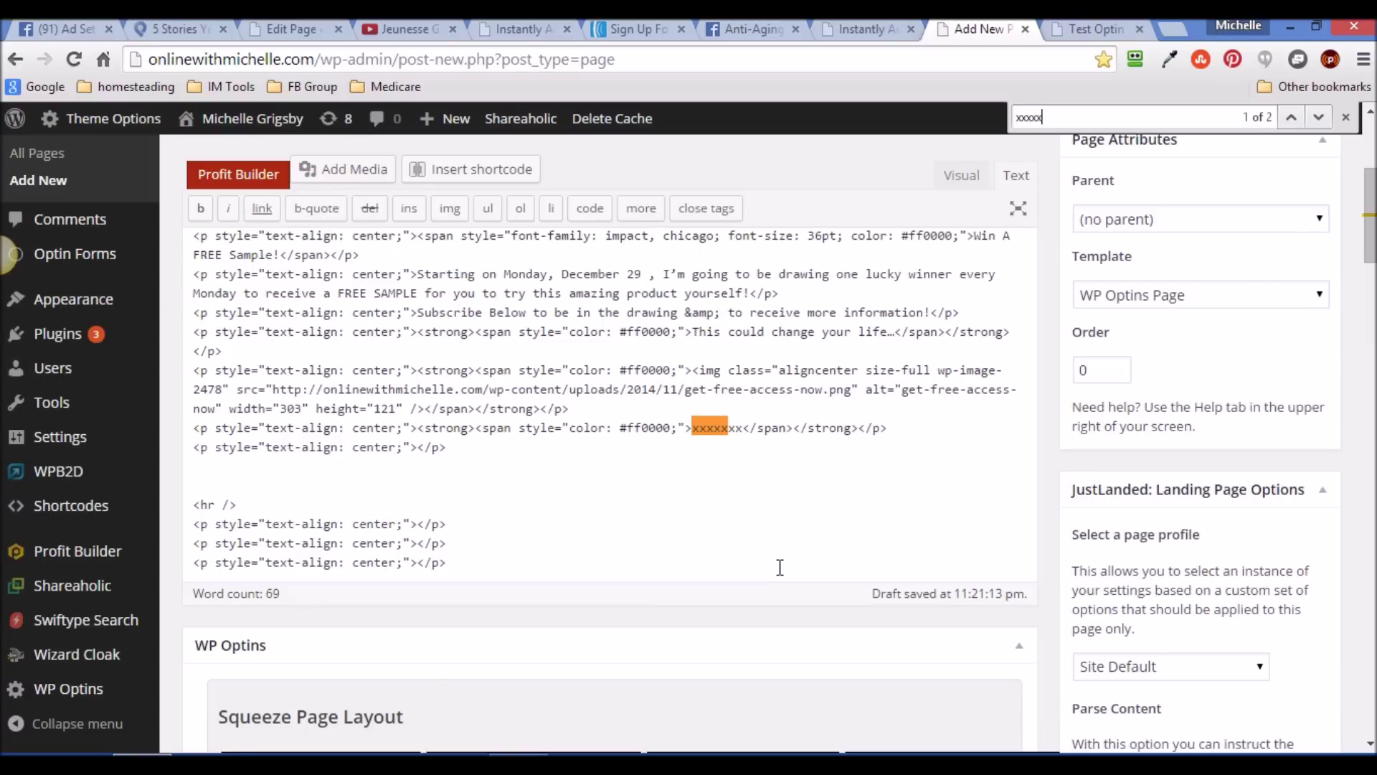
{"action": "left_click_drag", "start_coordinate": [717, 406], "coordinate": [715, 430]}
{"action": "left_click", "coordinate": [722, 426]}
{"action": "right_click", "coordinate": [694, 430]}
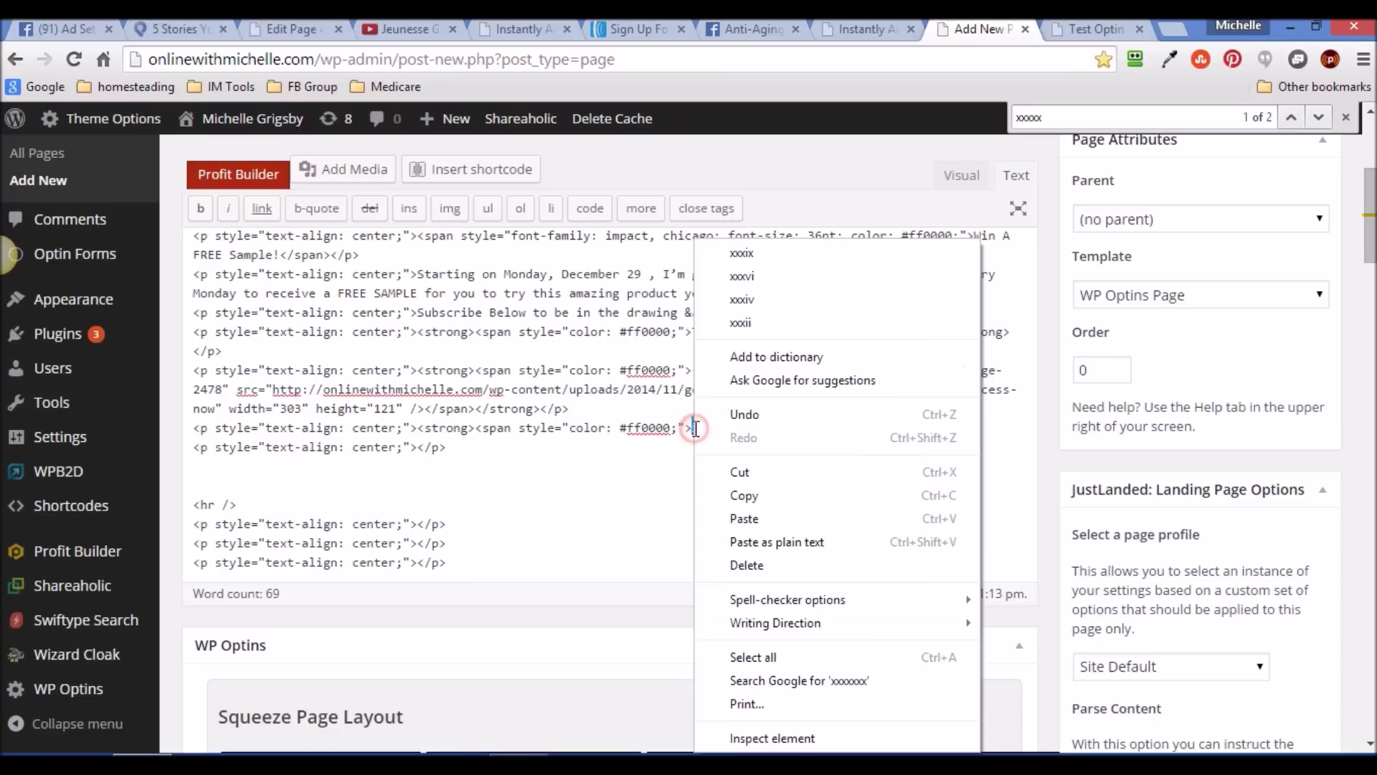
{"action": "left_click", "coordinate": [745, 518]}
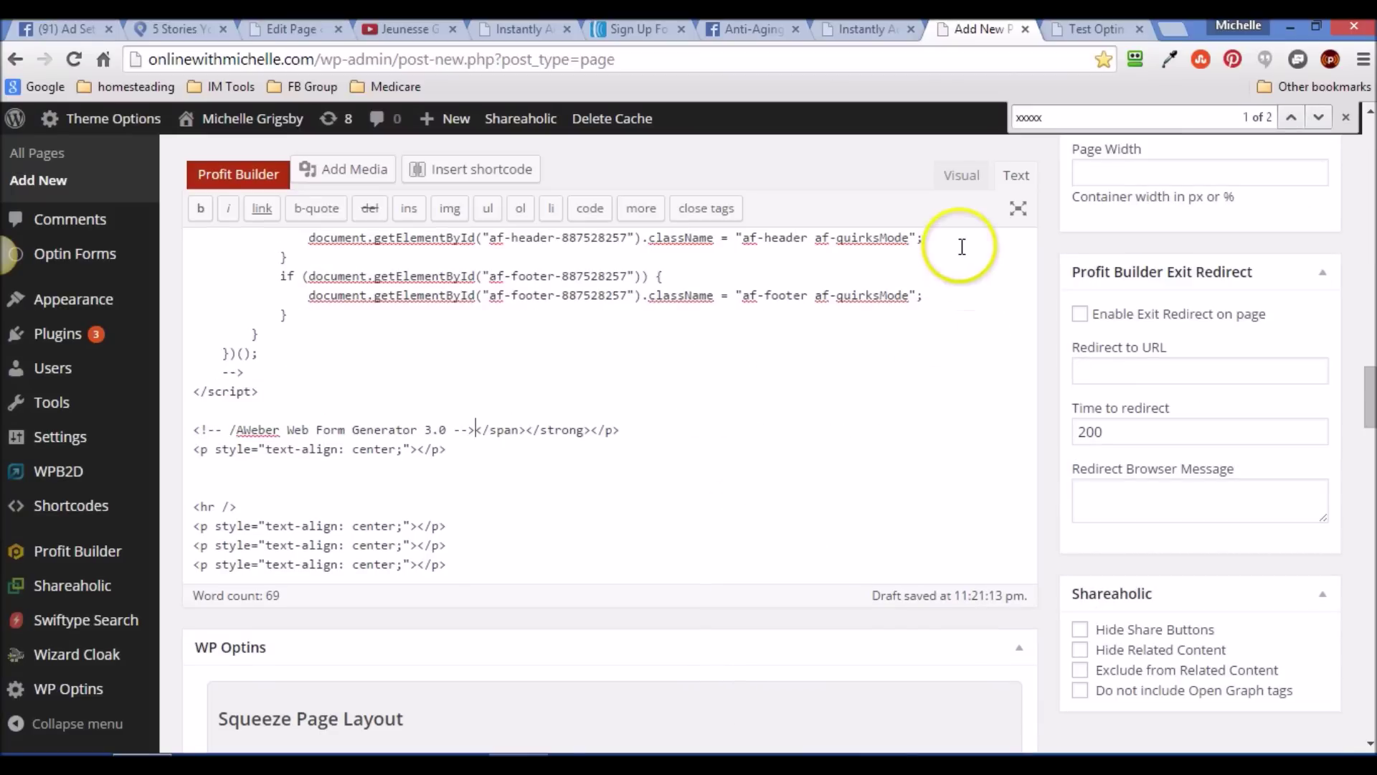
{"action": "left_click", "coordinate": [961, 175]}
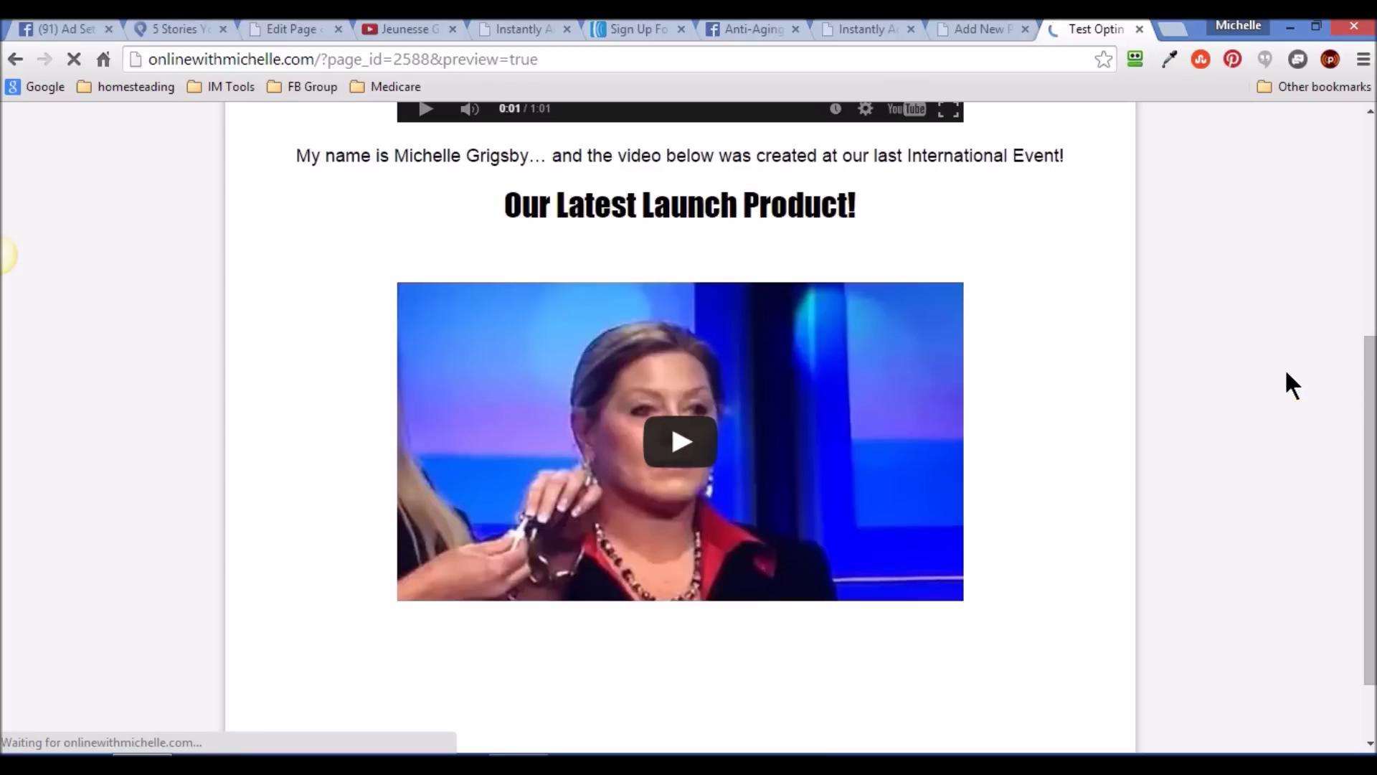
Publish the Test Optin Page.
{"action": "left_click", "coordinate": [1279, 371]}
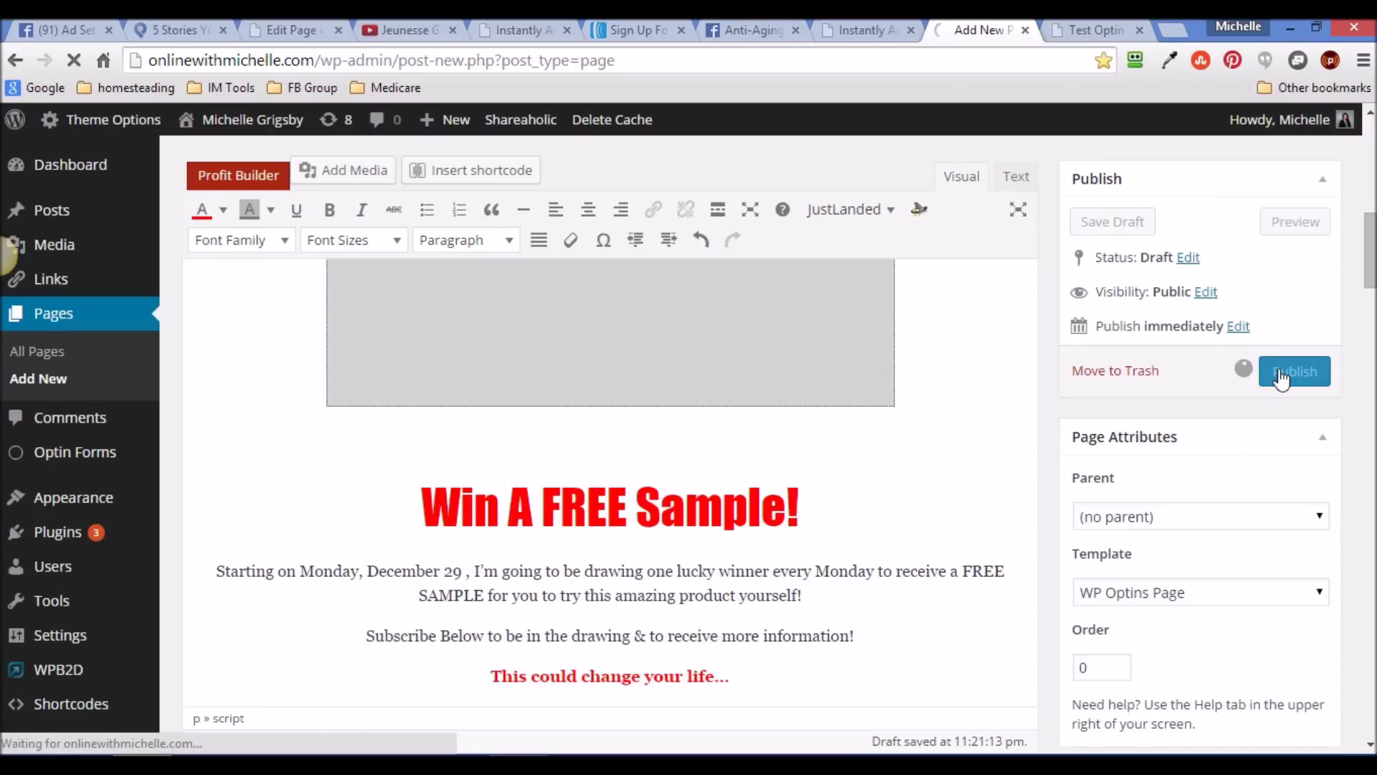
{"action": "scroll", "coordinate": [1369, 230], "scroll_direction": "up", "scroll_amount": 5}
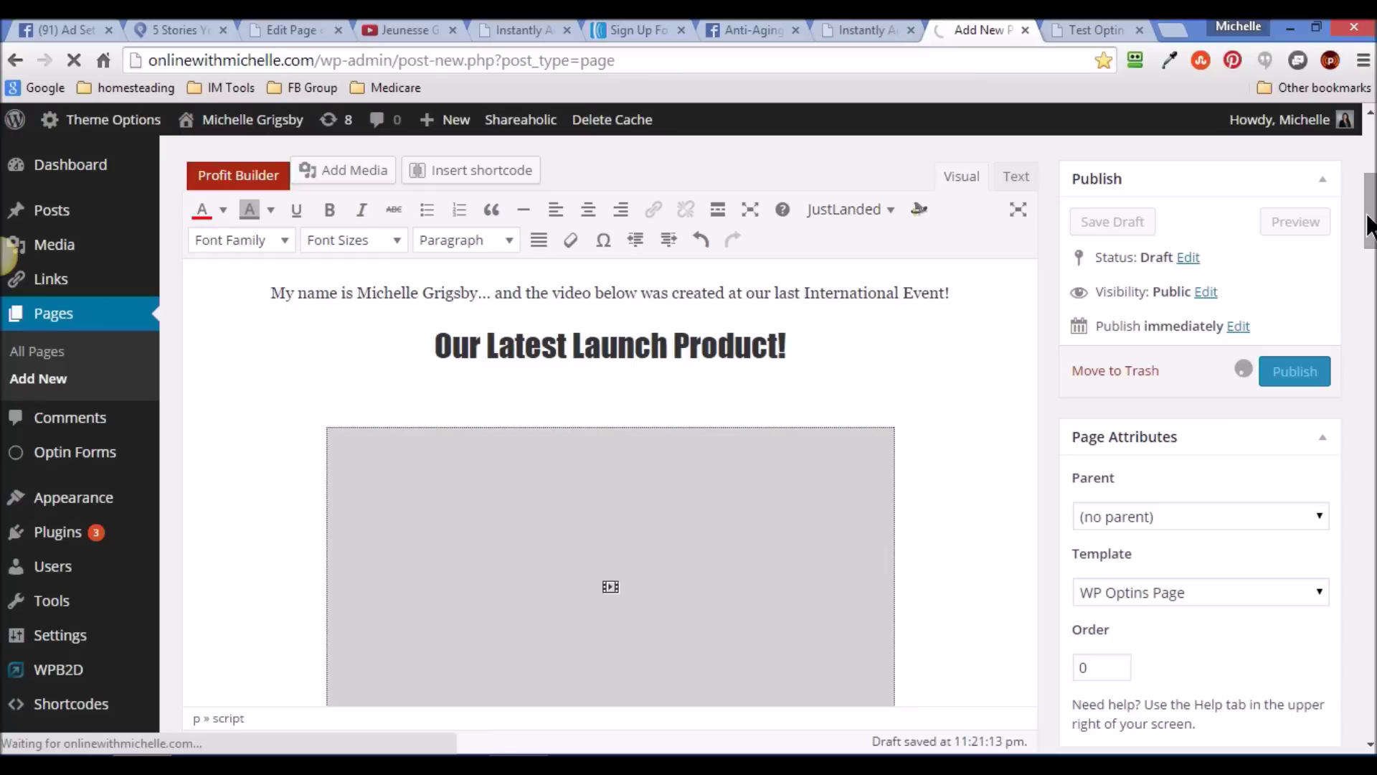
{"action": "left_click_drag", "start_coordinate": [1368, 222], "coordinate": [1369, 160]}
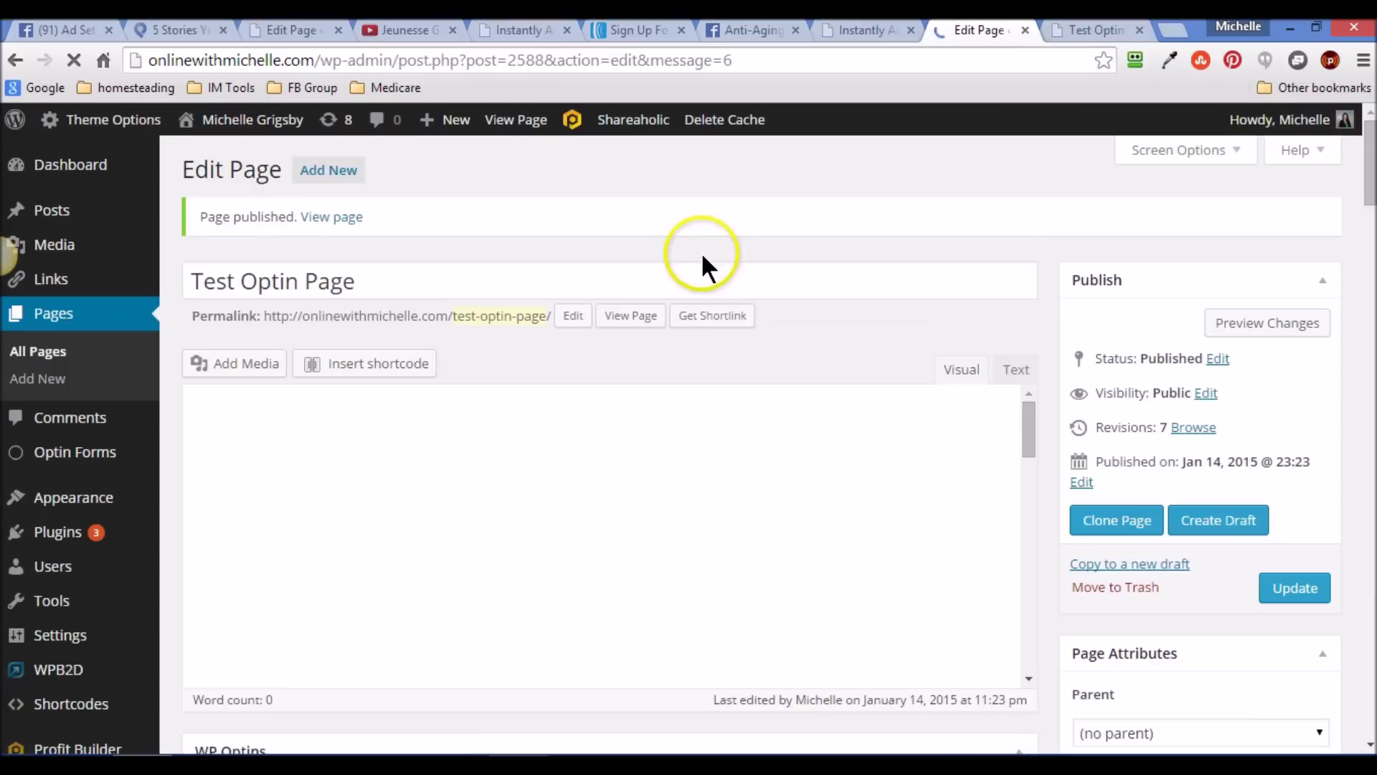
View the published Test Optin Page and check the opt-in form below the "Get Free Access Now!" image.
{"action": "left_click", "coordinate": [633, 316]}
{"action": "left_click", "coordinate": [986, 32]}
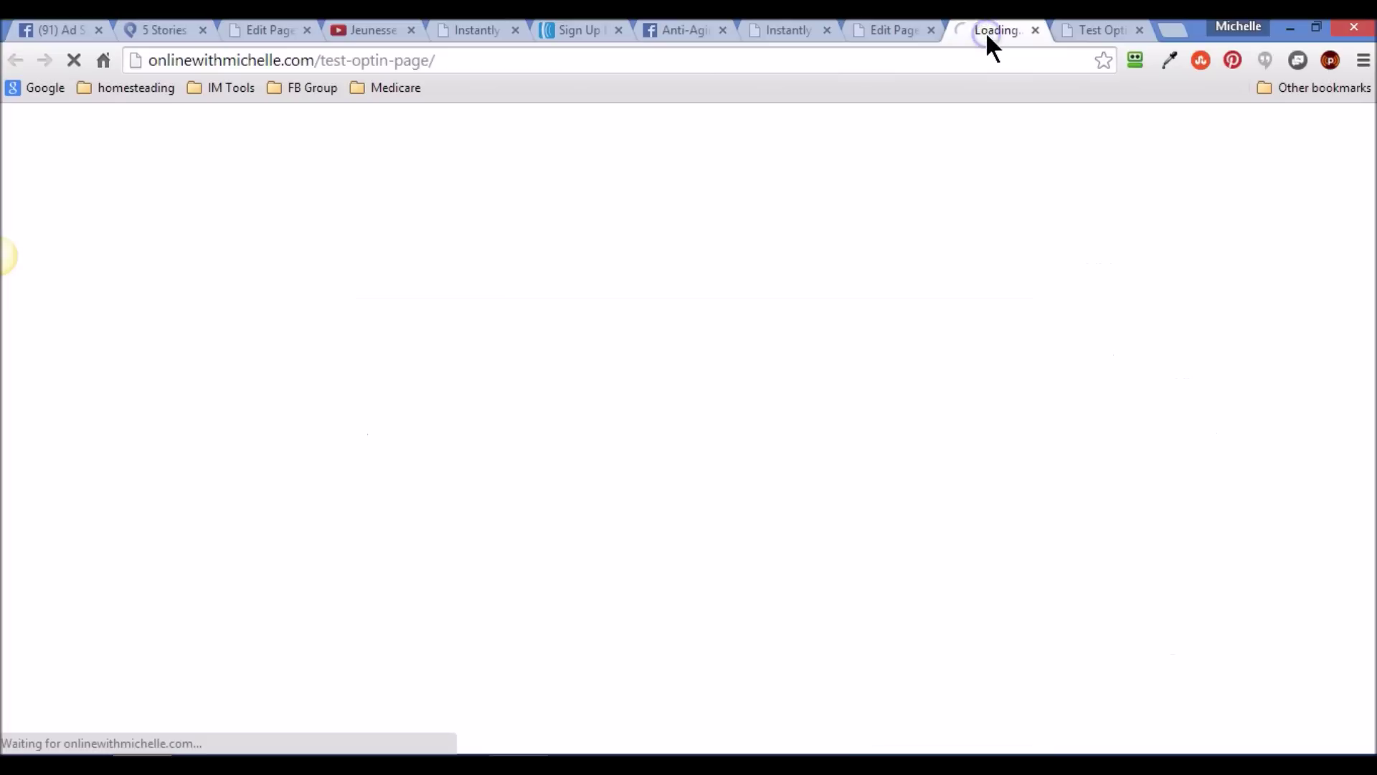
{"action": "scroll", "coordinate": [870, 354], "scroll_direction": "down", "scroll_amount": 3}
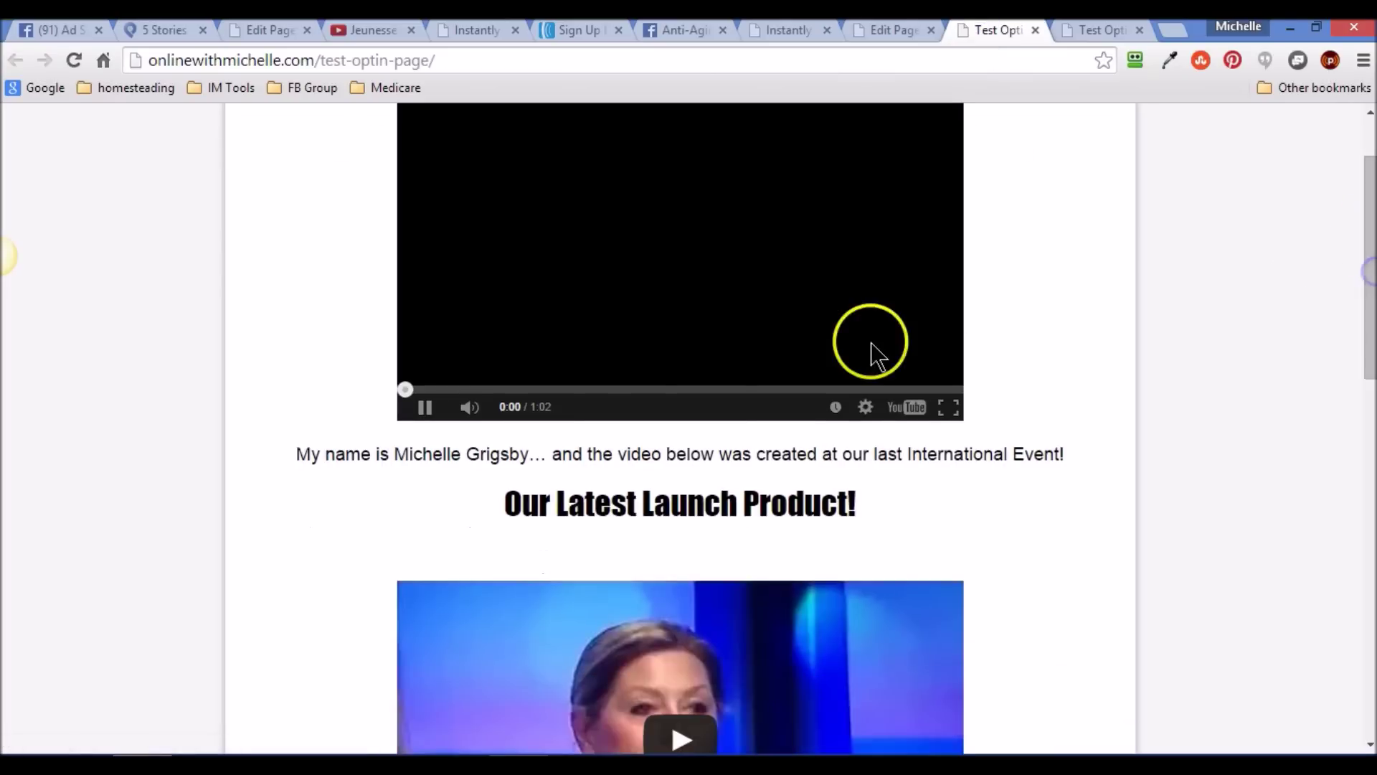
{"action": "left_click_drag", "start_coordinate": [1366, 298], "coordinate": [1372, 616]}
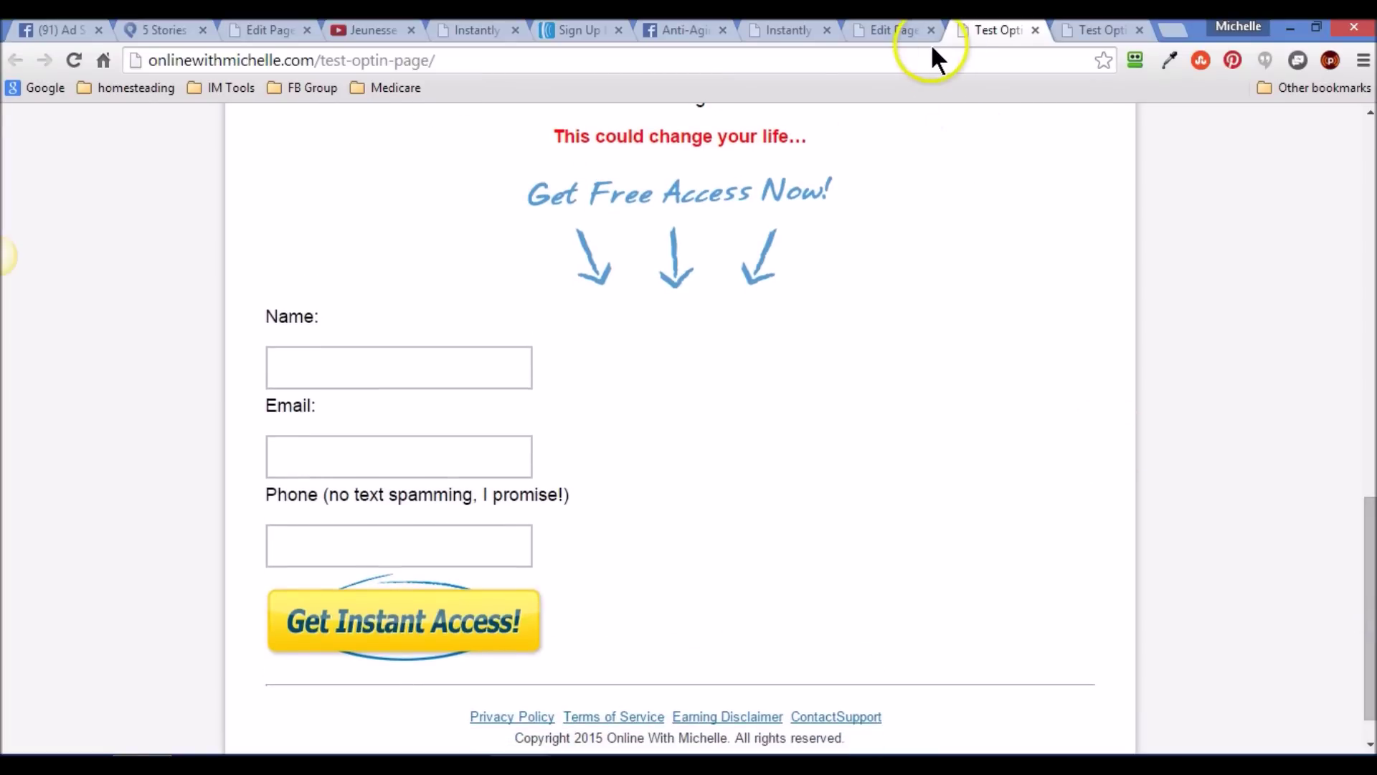
Return to the page editor and delete the whole opt-in form and everything else below the "Get Free Access Now!" image.
{"action": "left_click", "coordinate": [887, 35]}
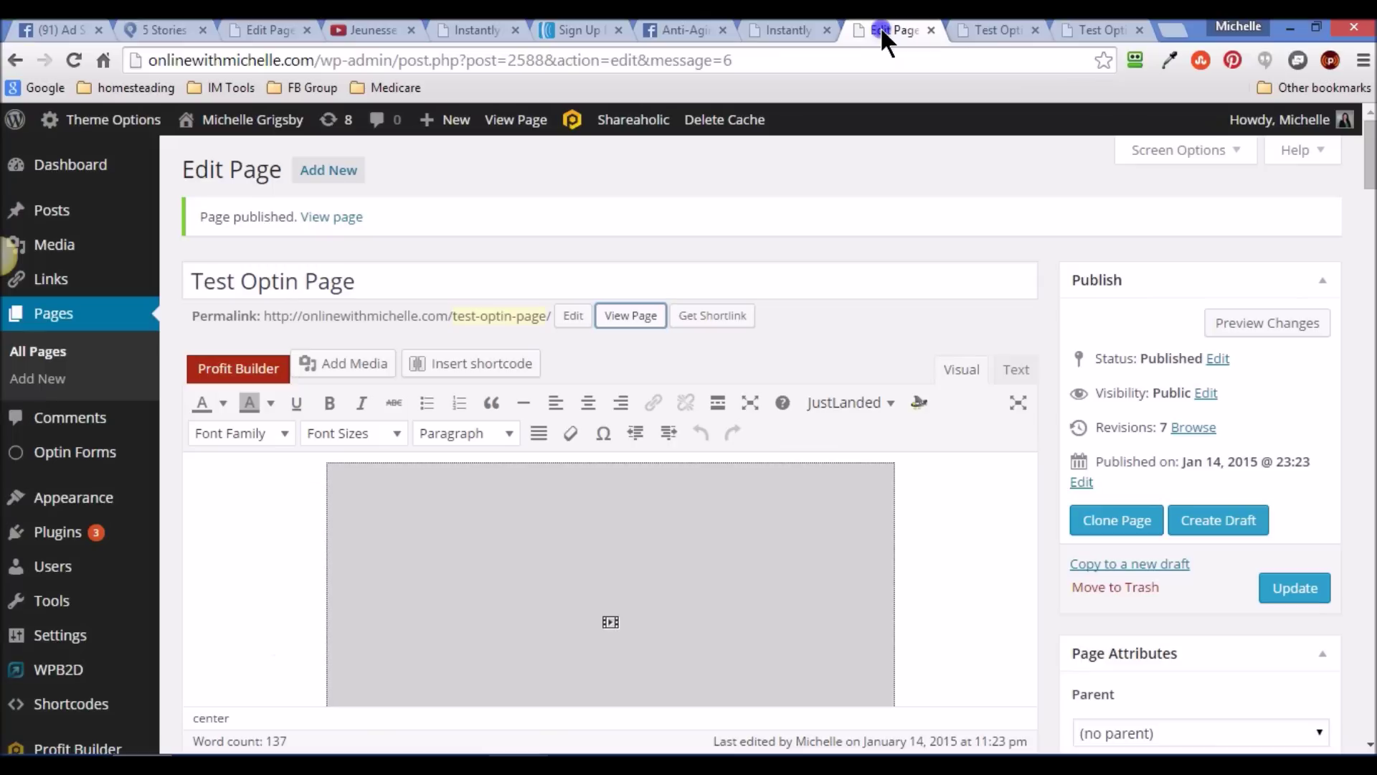
{"action": "left_click_drag", "start_coordinate": [1370, 154], "coordinate": [1371, 290]}
{"action": "left_click", "coordinate": [809, 421]}
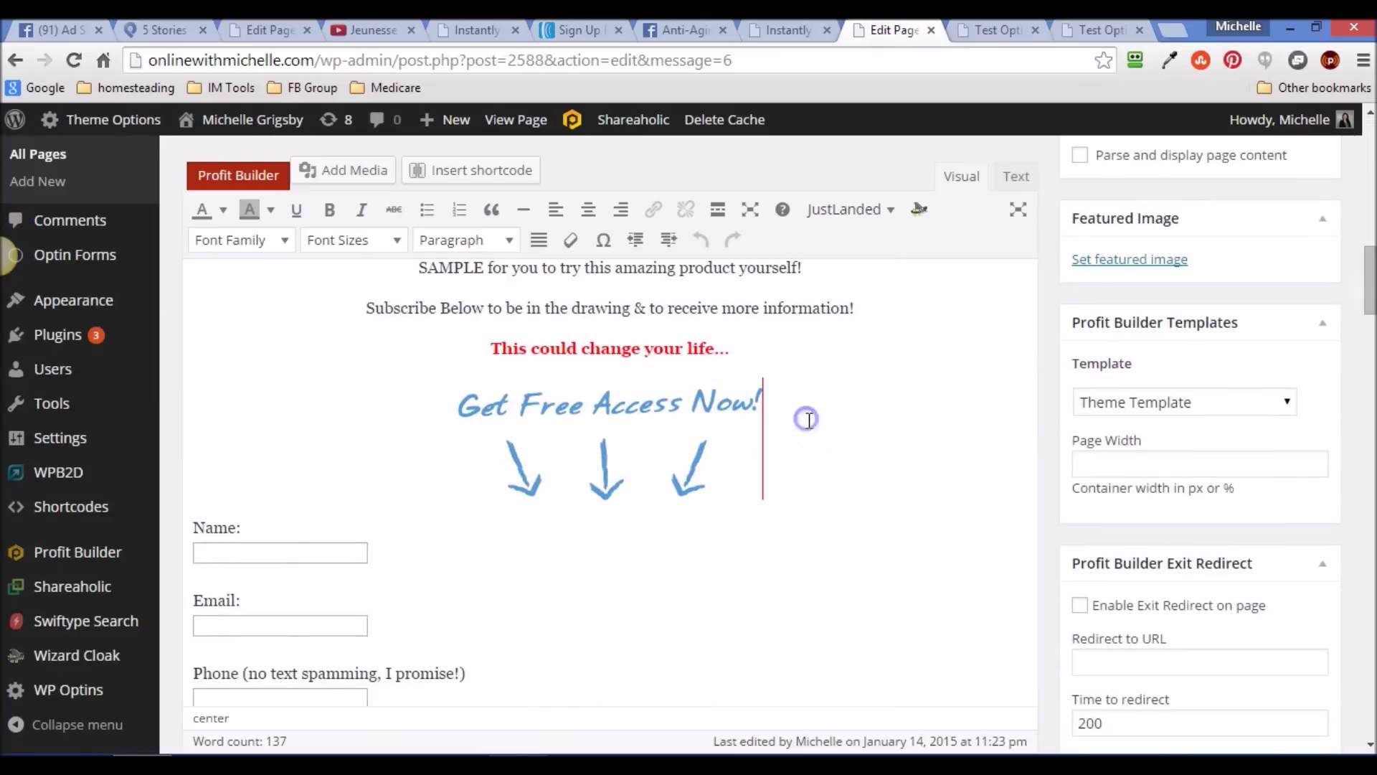
{"action": "key", "text": "shift+Down"}
{"action": "key", "text": "shift+Down"}
{"action": "key", "text": "shift+Down"}
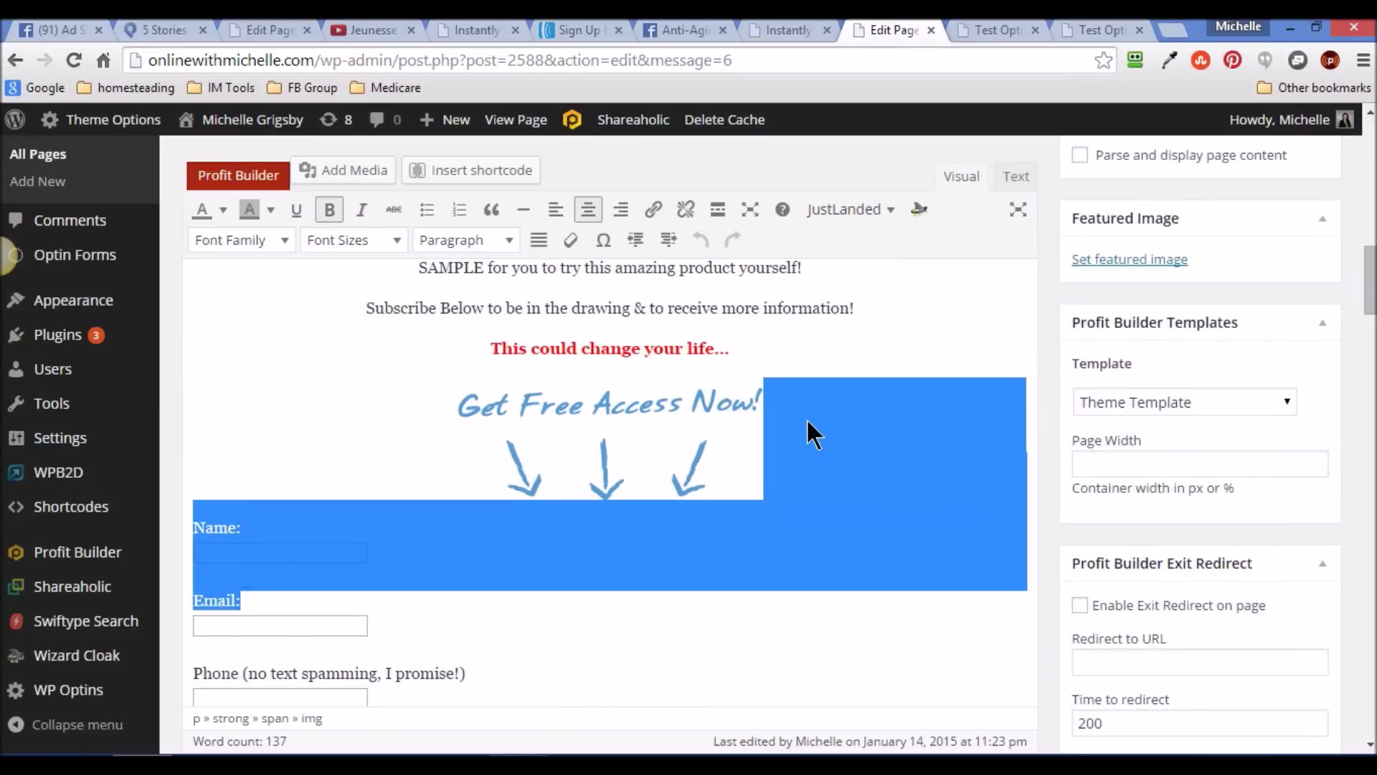
{"action": "key", "text": "shift+Down"}
{"action": "key", "text": "shift+Down"}
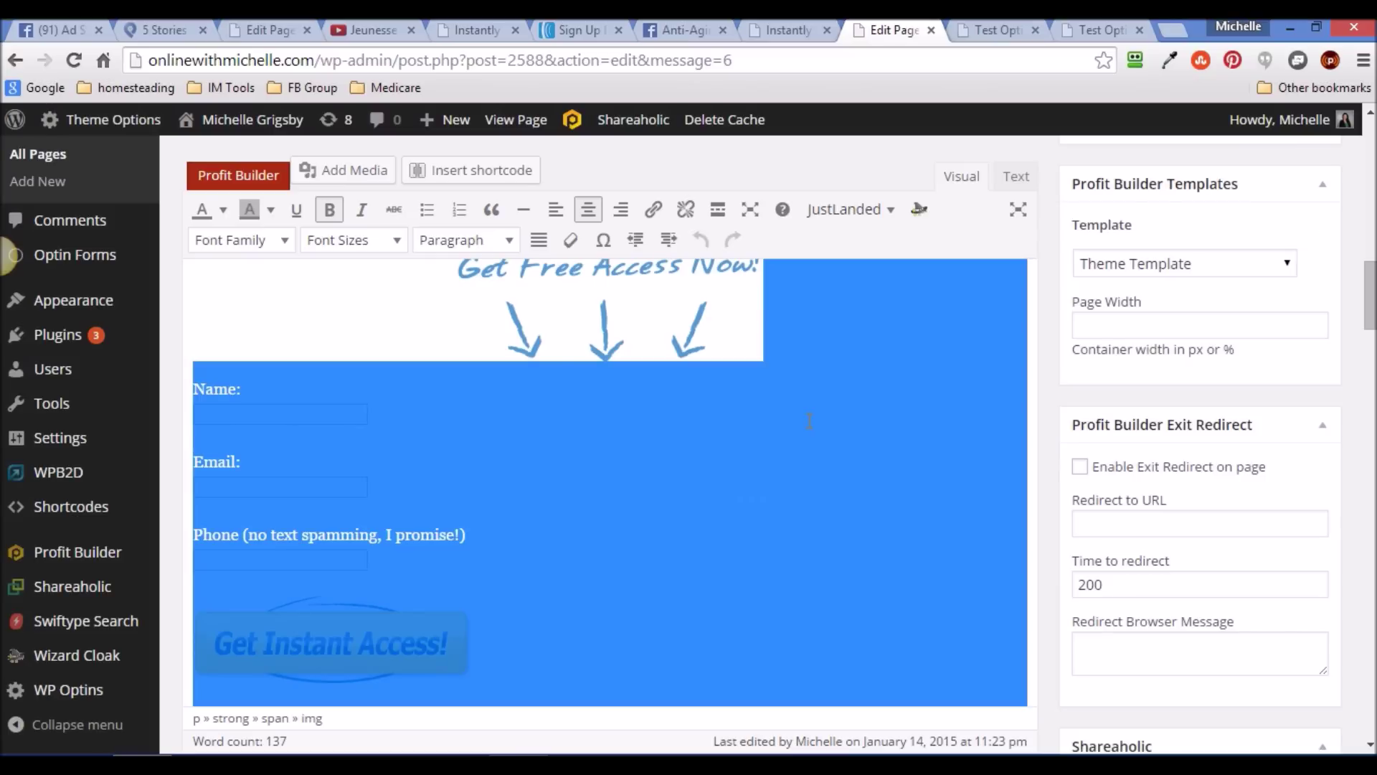
{"action": "key", "text": "Delete"}
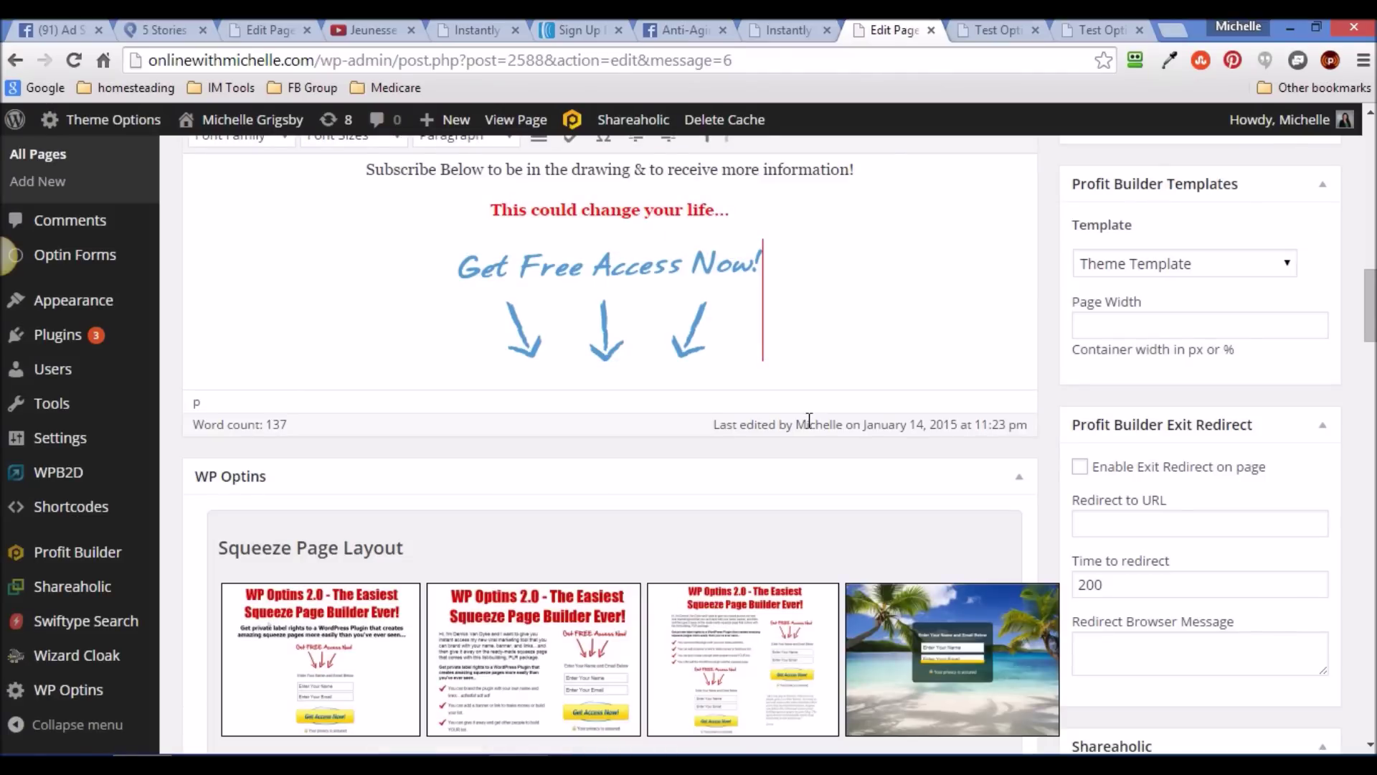
Add blank lines below the "Get Free Access Now!" image and enter the placeholder "xxxxxxxxxxxx" there.
{"action": "key", "text": "Return"}
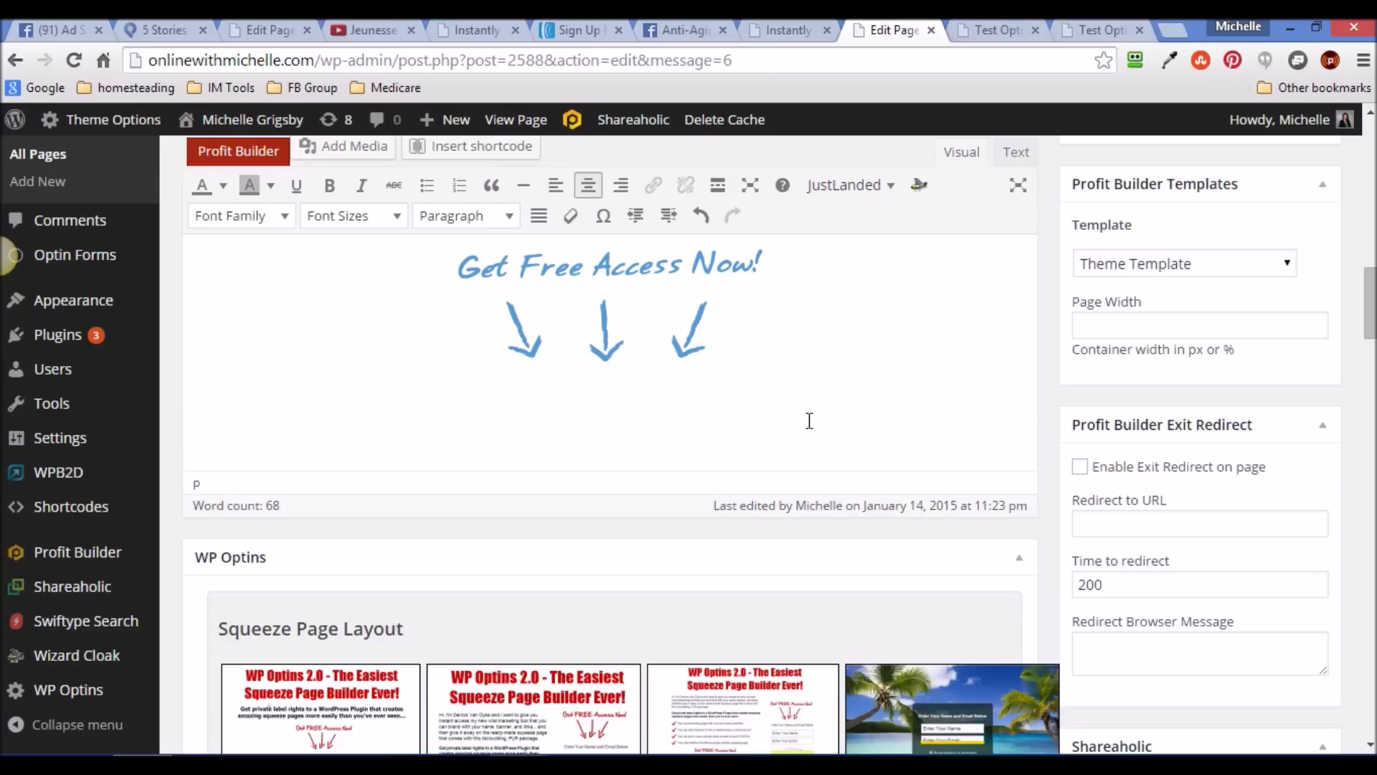
{"action": "key", "text": "Return"}
{"action": "key", "text": "Return"}
{"action": "key", "text": "Return"}
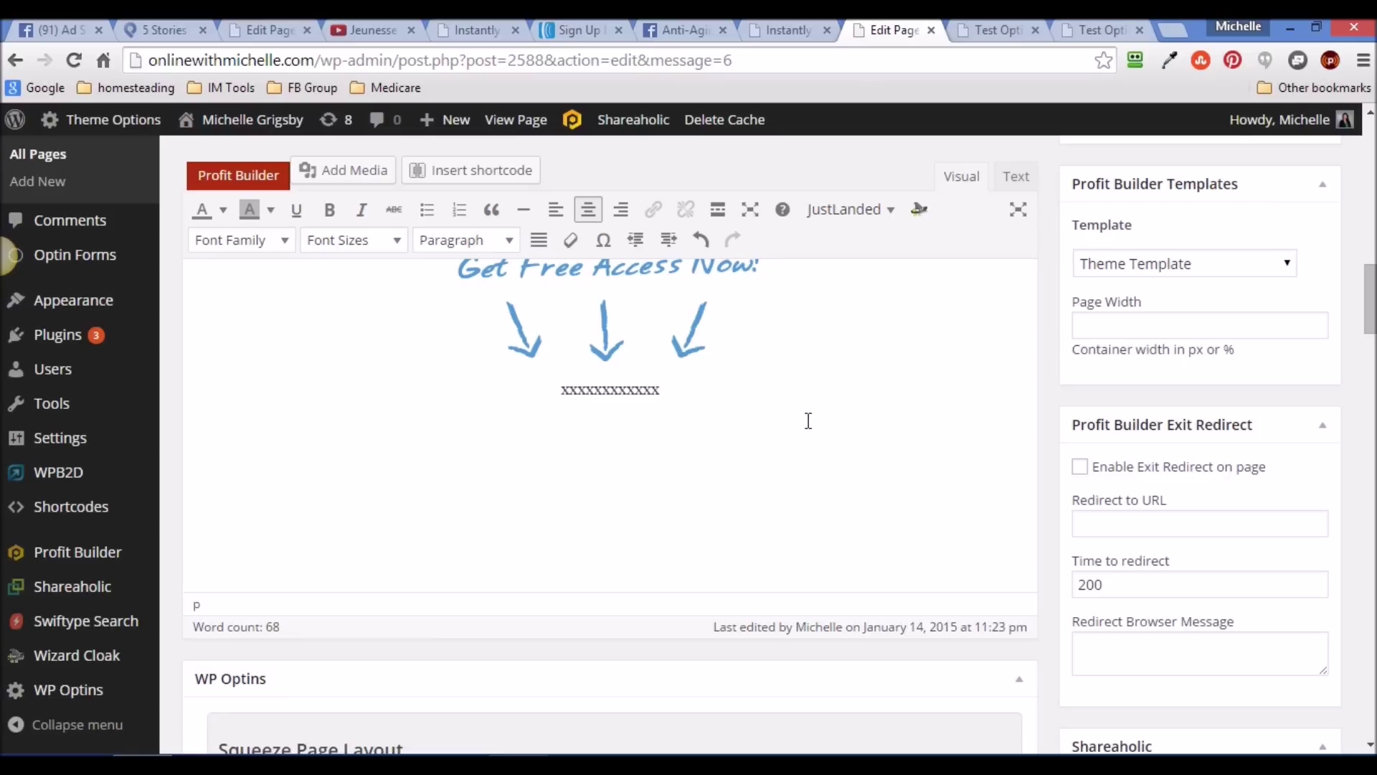
Switch to AWeber and copy the complete raw HTML code of the form again.
{"action": "left_click", "coordinate": [578, 36]}
{"action": "left_click", "coordinate": [641, 344]}
{"action": "right_click", "coordinate": [640, 343]}
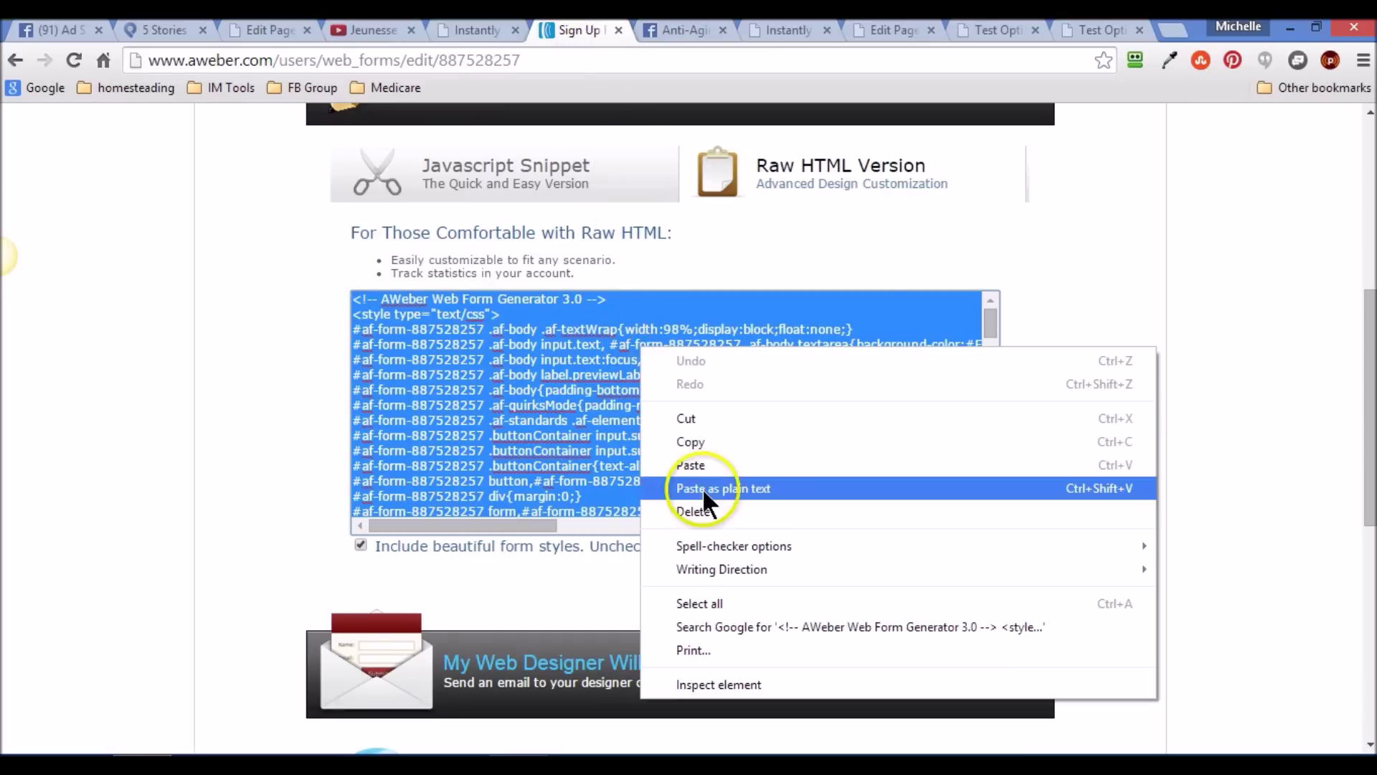
{"action": "left_click", "coordinate": [678, 436]}
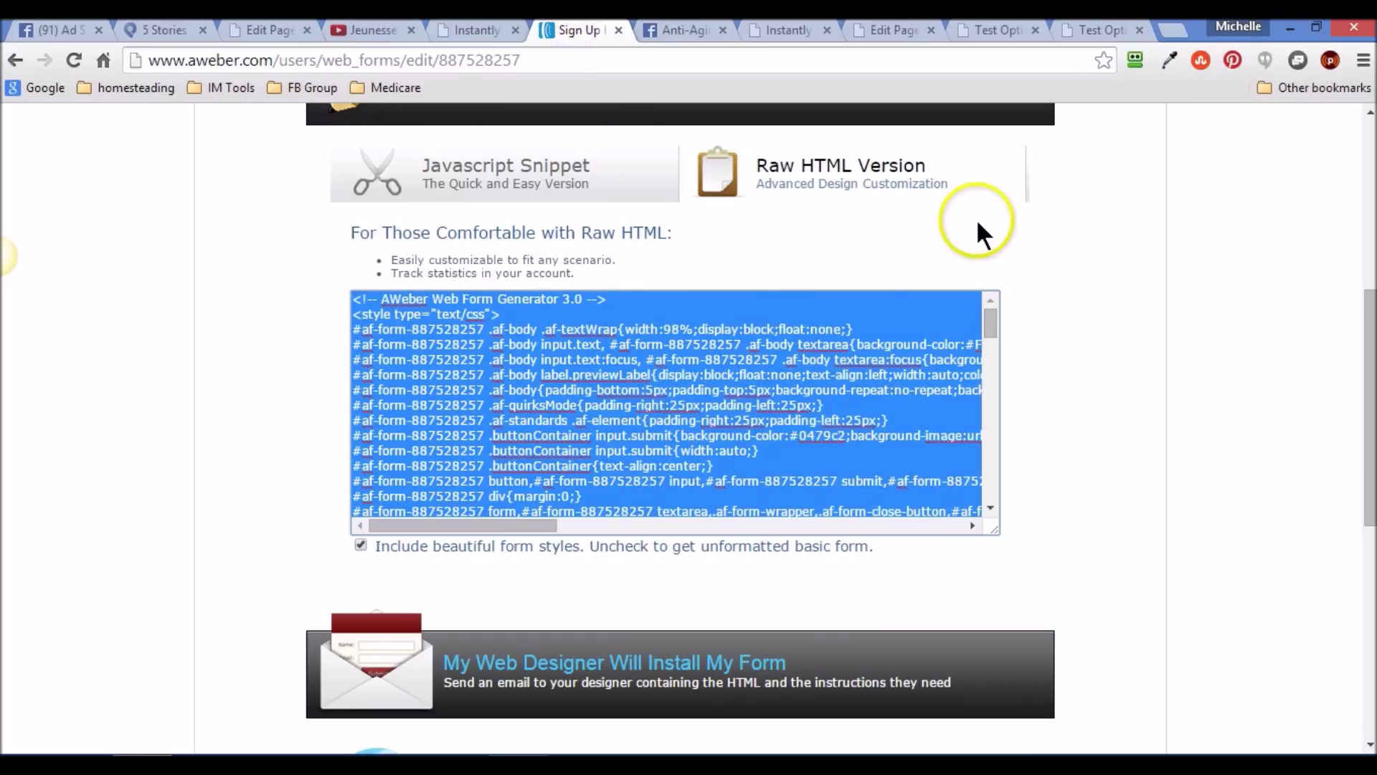
Back in the WordPress page's HTML source, replace the "xxxxxxxxxxxx" placeholder with the copied AWeber form code.
{"action": "left_click", "coordinate": [967, 37]}
{"action": "left_click", "coordinate": [892, 32]}
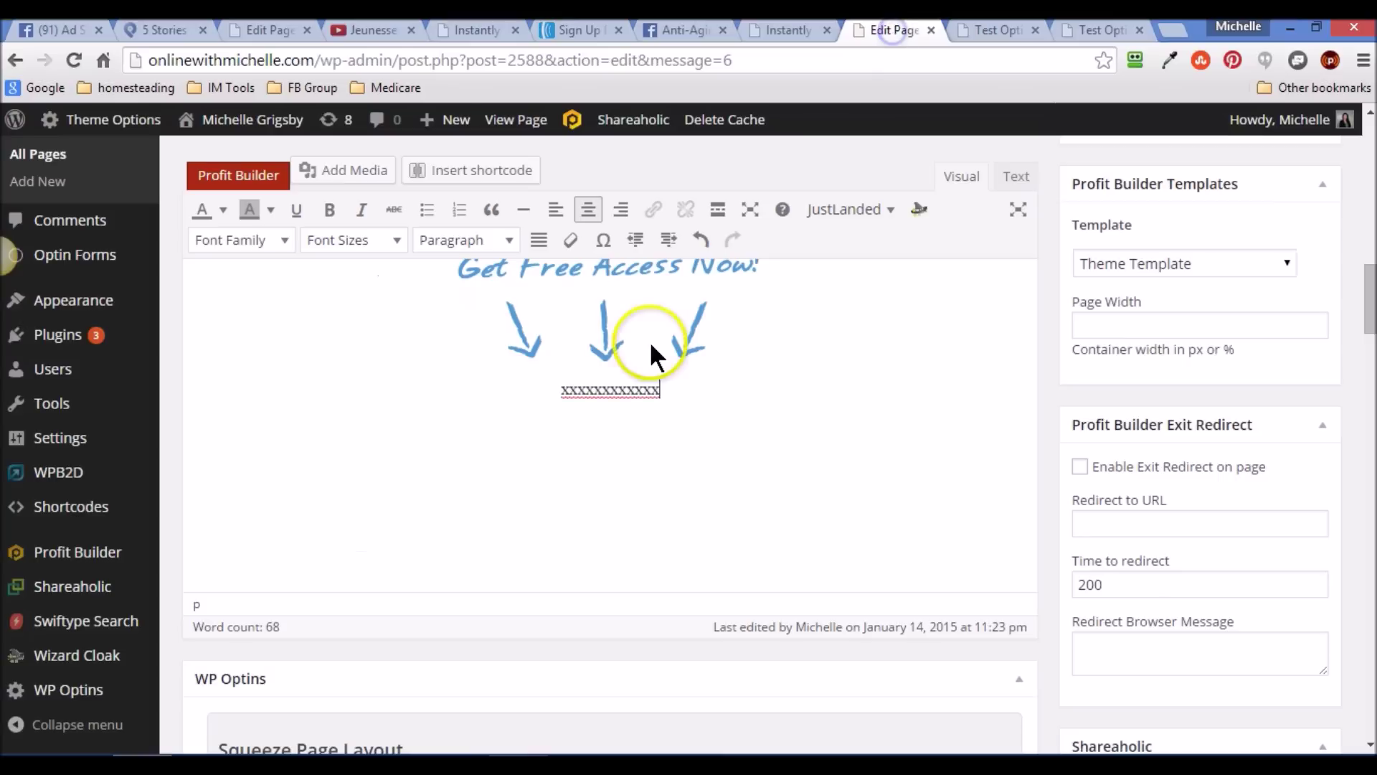
{"action": "left_click", "coordinate": [1018, 185]}
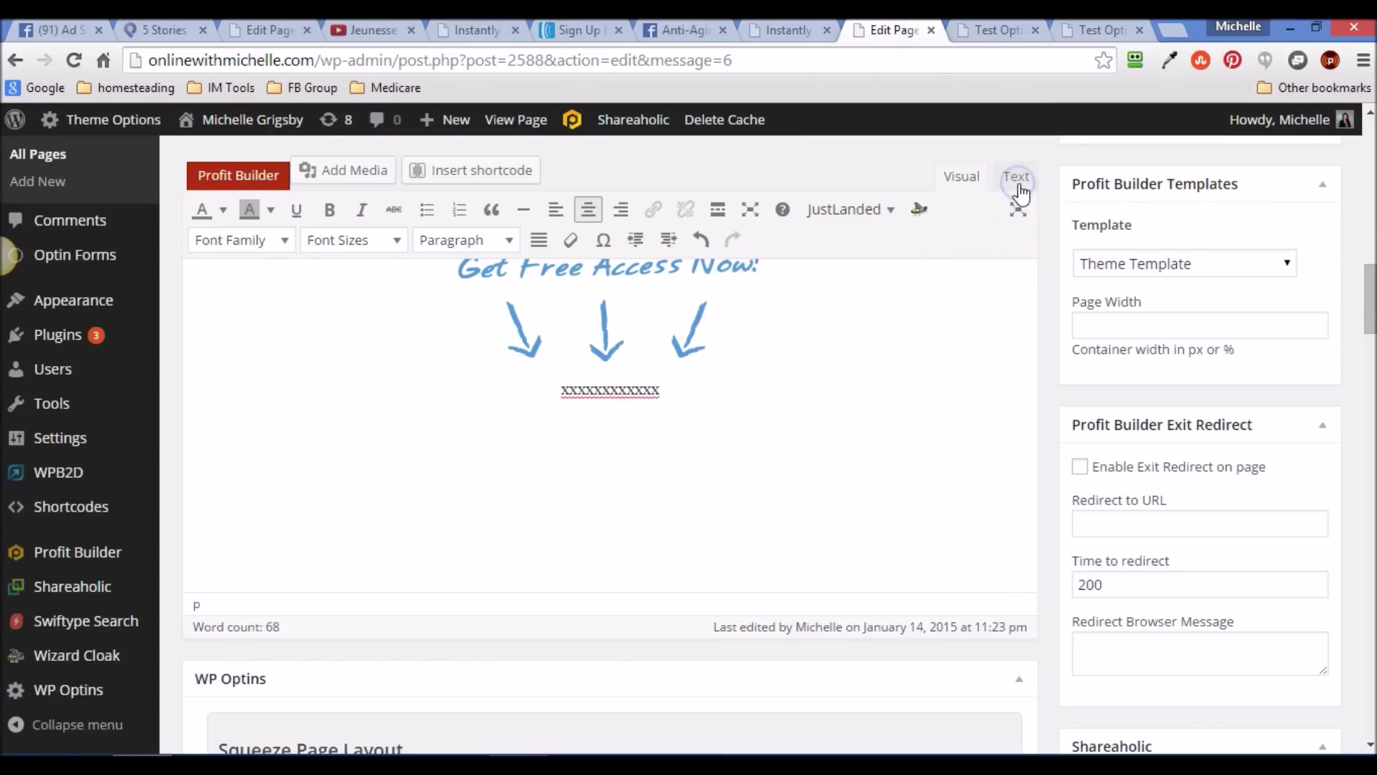
{"action": "left_click_drag", "start_coordinate": [1370, 180], "coordinate": [1372, 217]}
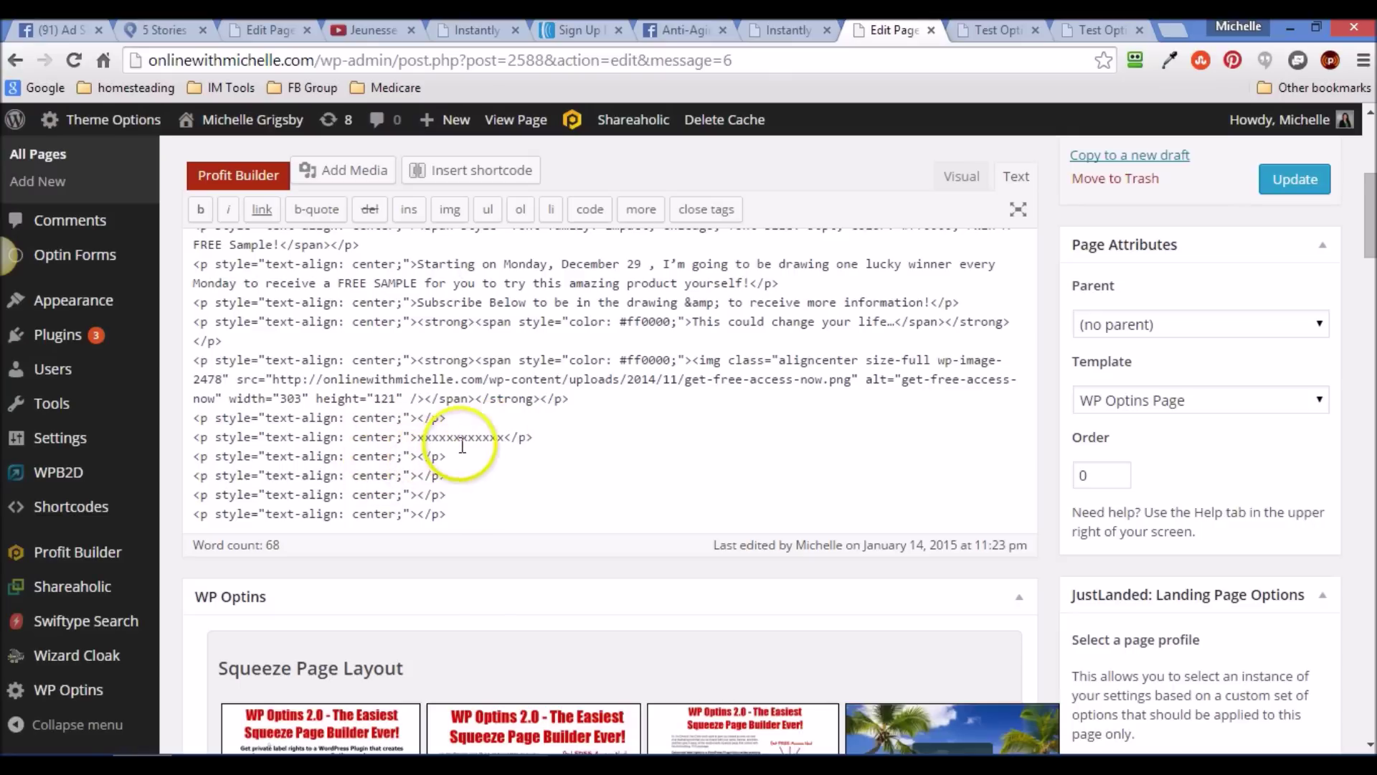
{"action": "left_click_drag", "start_coordinate": [504, 437], "coordinate": [462, 437]}
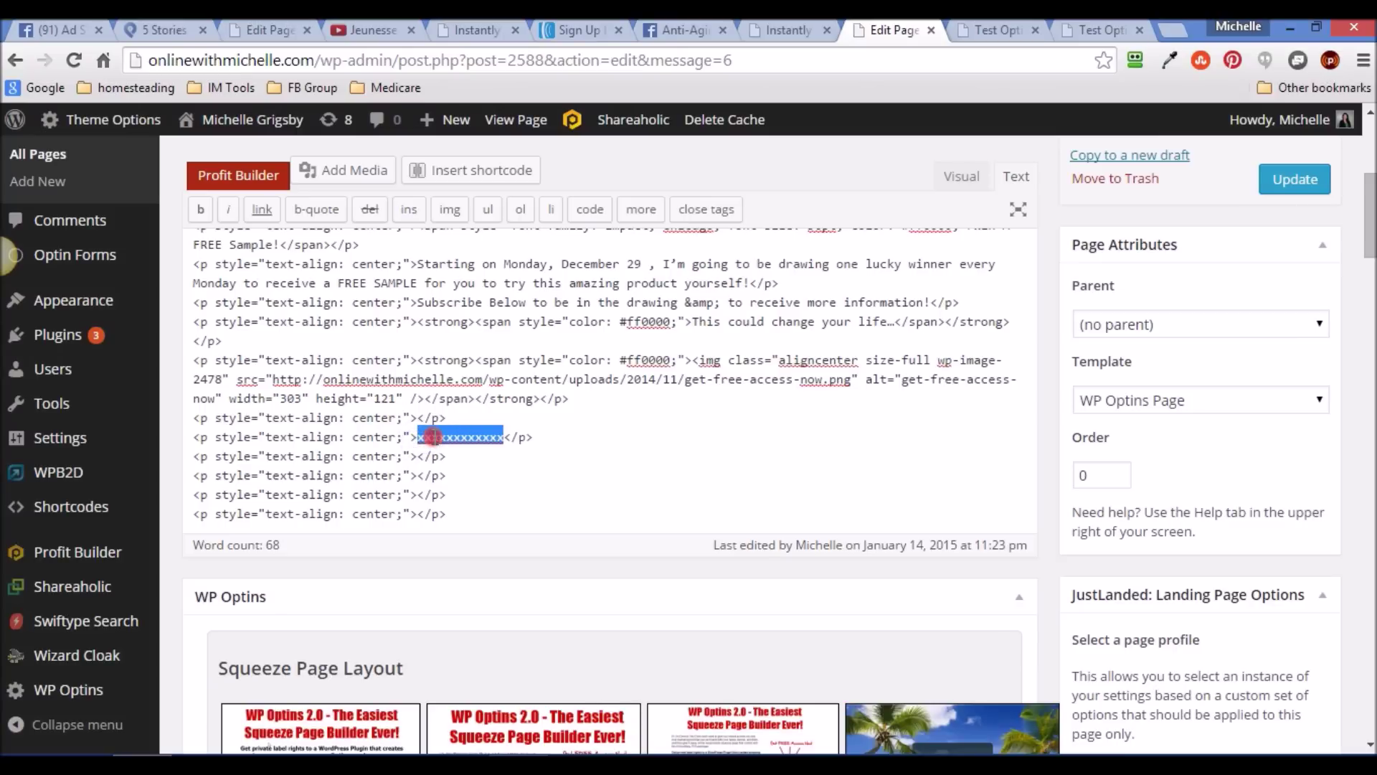
{"action": "right_click", "coordinate": [435, 437]}
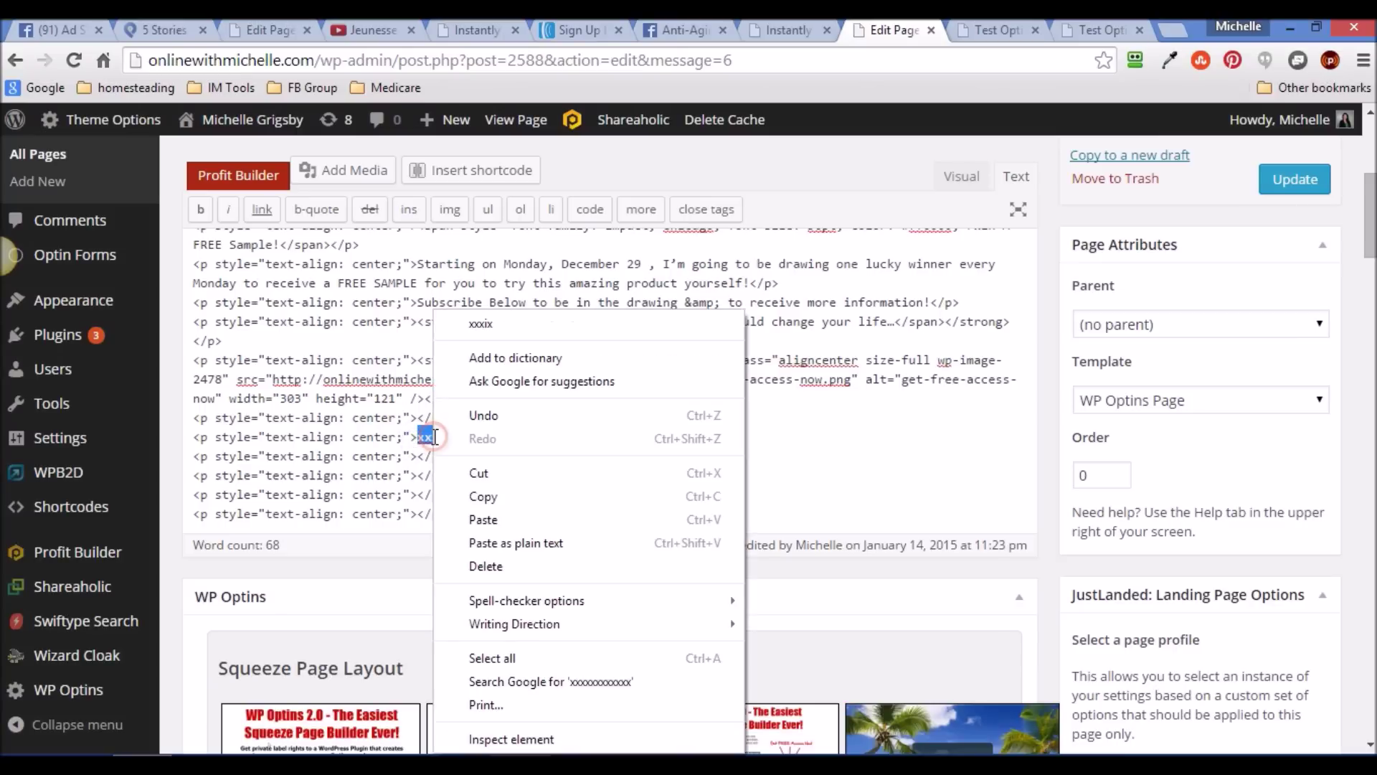
{"action": "left_click", "coordinate": [483, 515]}
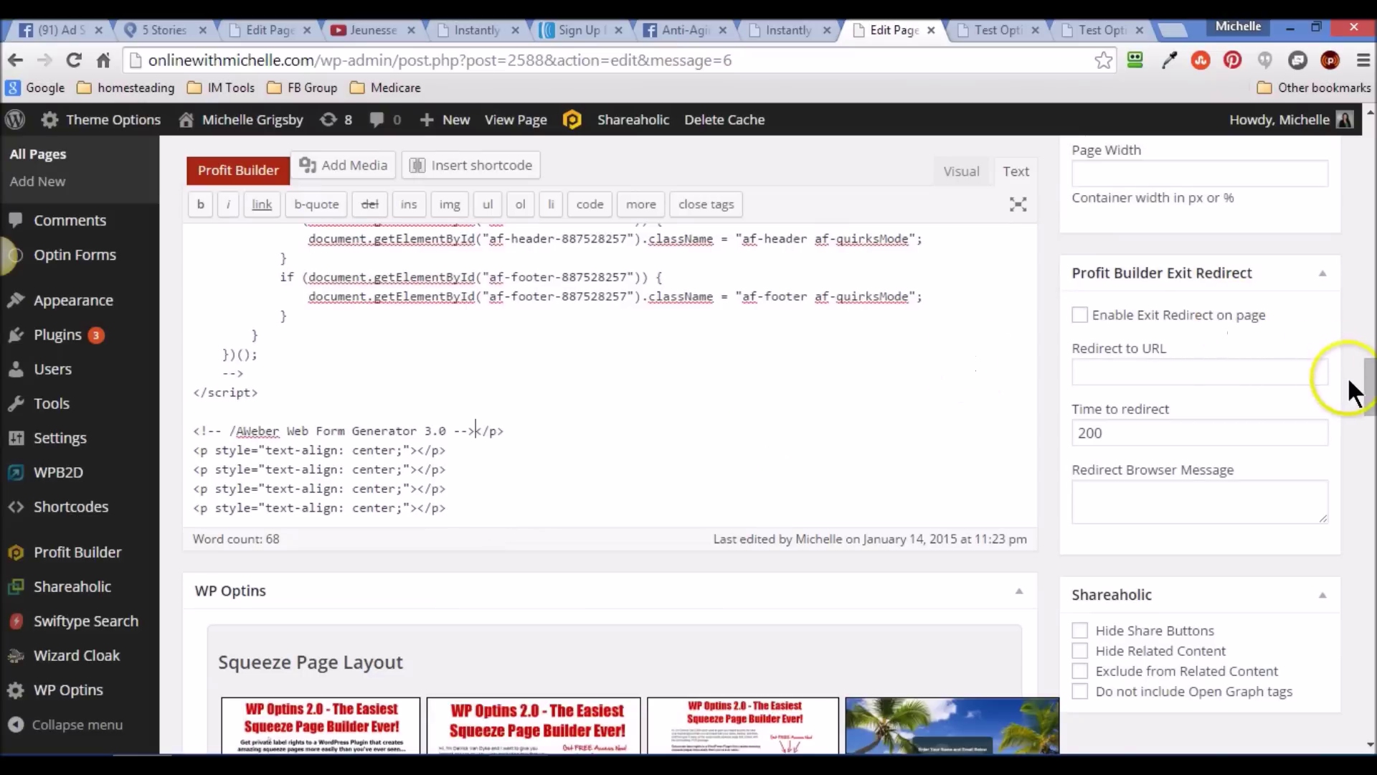
Update the page and reload the published Test Optin Page to check the form.
{"action": "left_click_drag", "start_coordinate": [1367, 385], "coordinate": [1370, 258]}
{"action": "left_click", "coordinate": [1308, 481]}
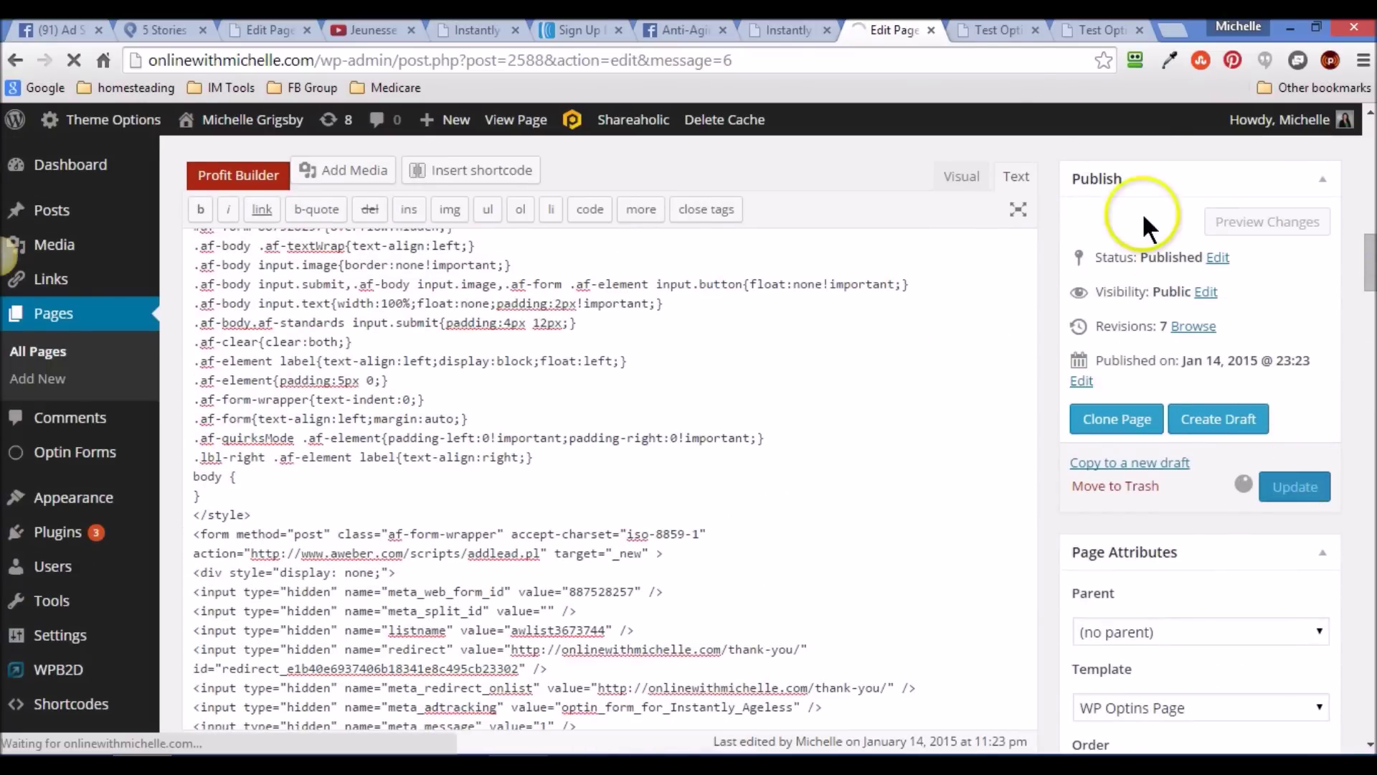
{"action": "left_click", "coordinate": [996, 32]}
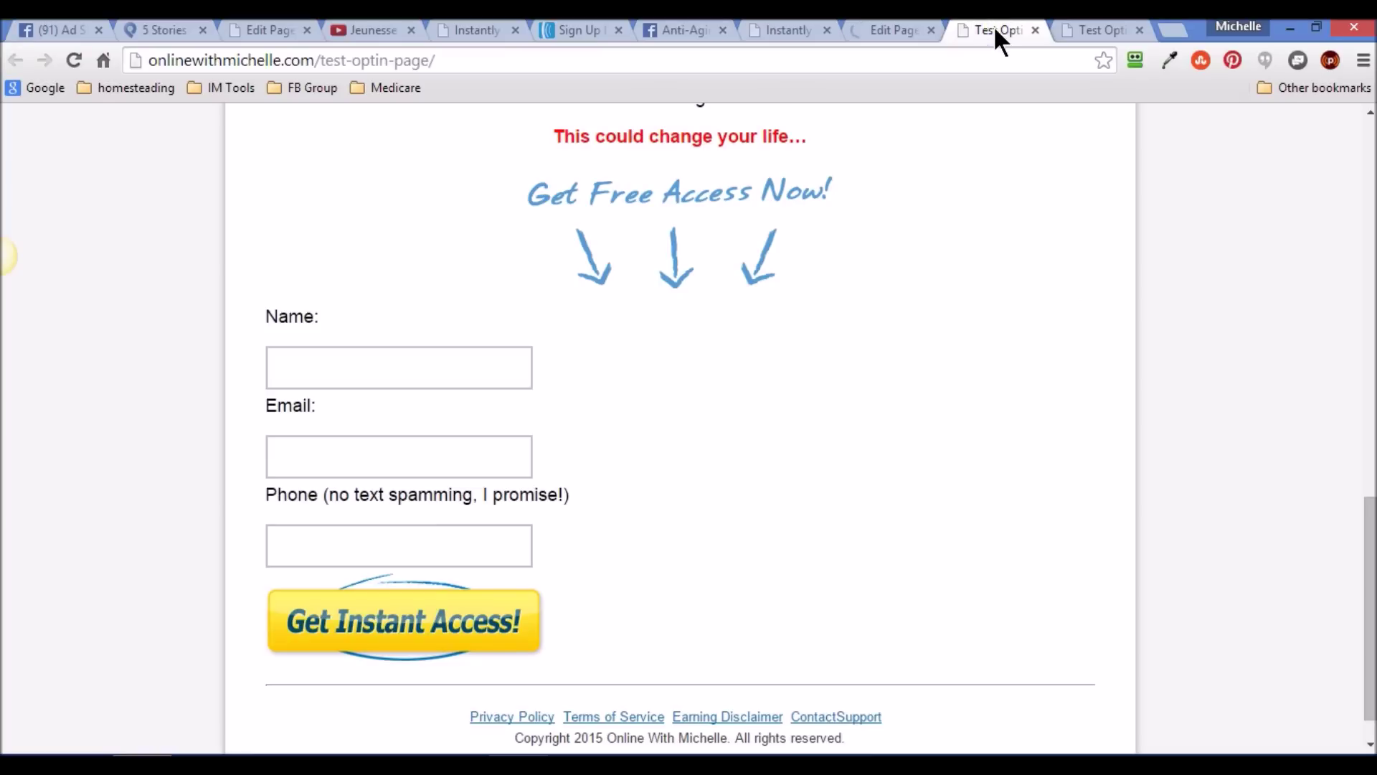
{"action": "key", "text": "F5"}
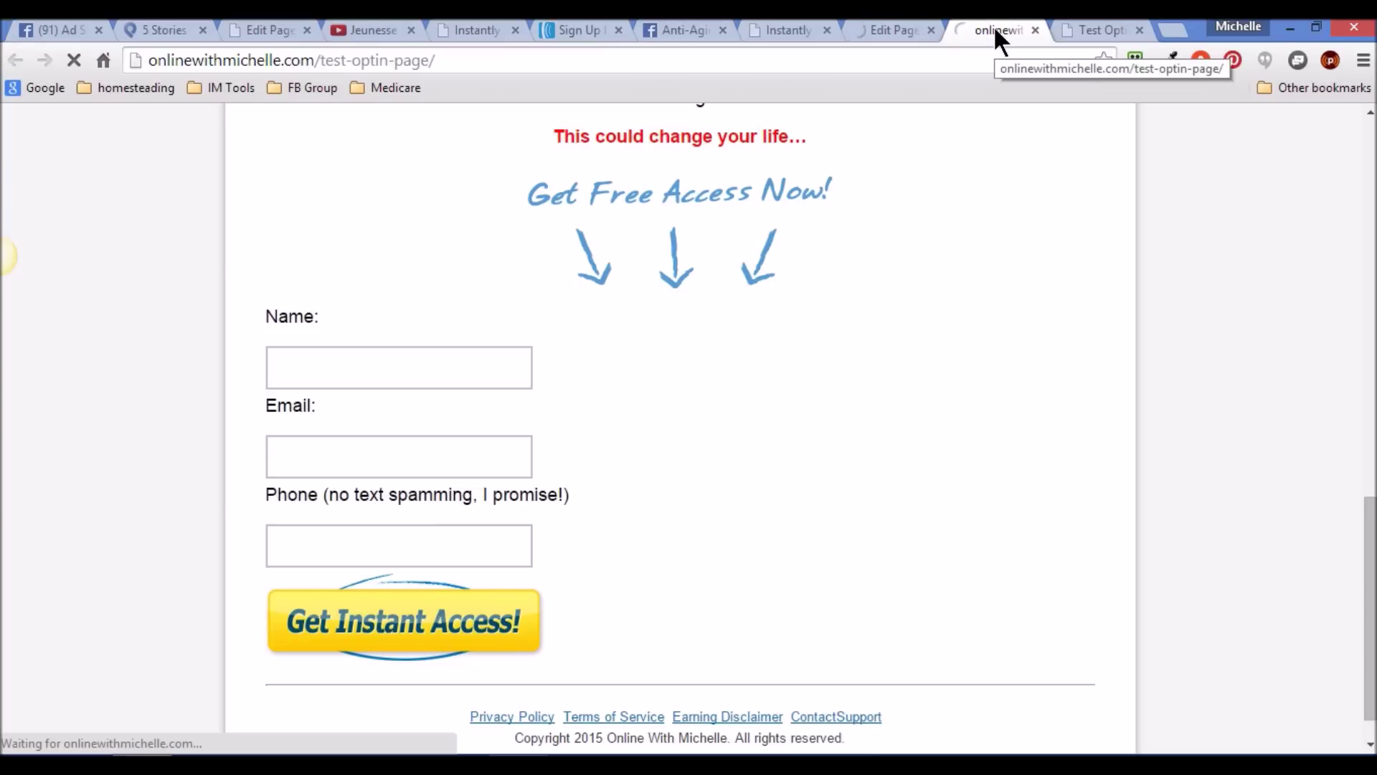
Review the reloaded Test Optin Page from the videos down to the footer, checking the embedded AWeber form.
{"action": "left_click_drag", "start_coordinate": [1366, 502], "coordinate": [1370, 309]}
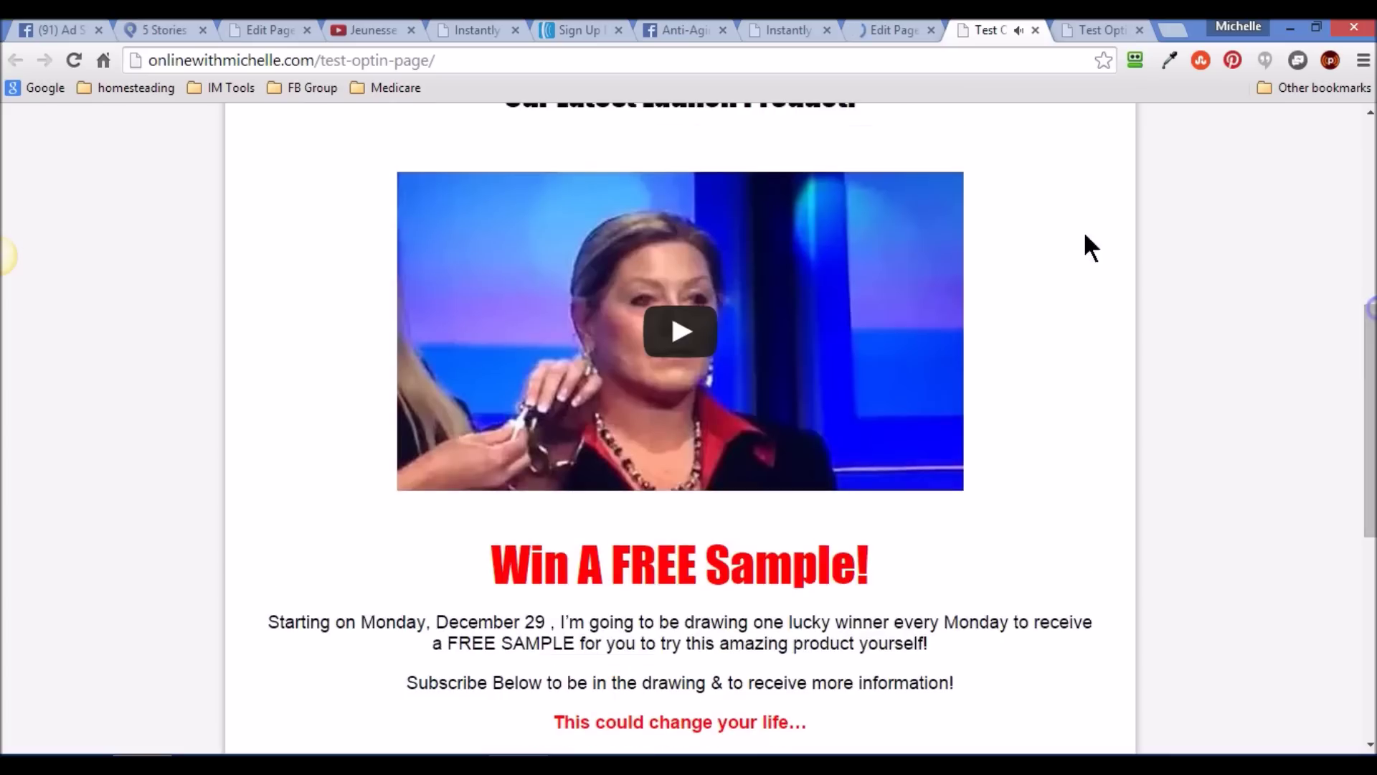
{"action": "left_click_drag", "start_coordinate": [1341, 356], "coordinate": [1371, 537]}
{"action": "left_click", "coordinate": [842, 222]}
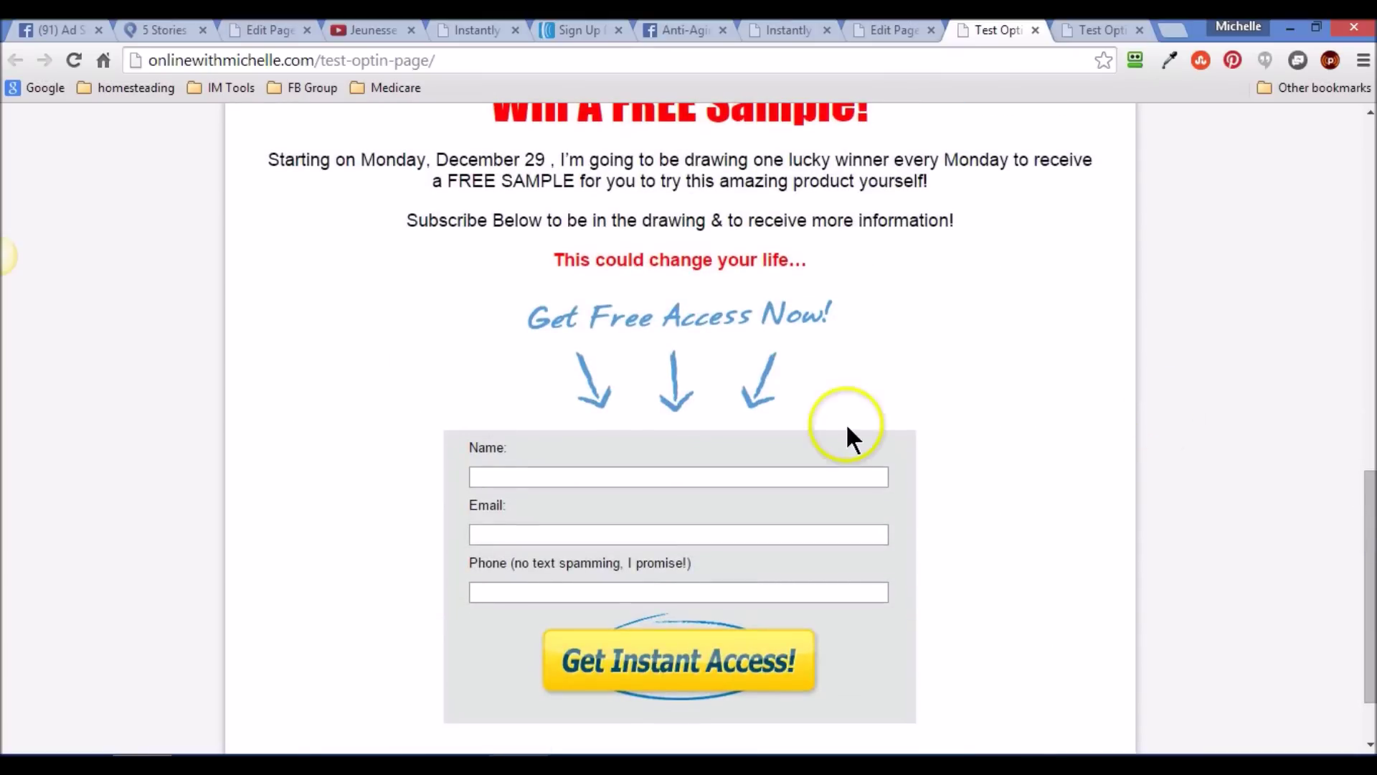
{"action": "left_click_drag", "start_coordinate": [1366, 501], "coordinate": [1372, 546]}
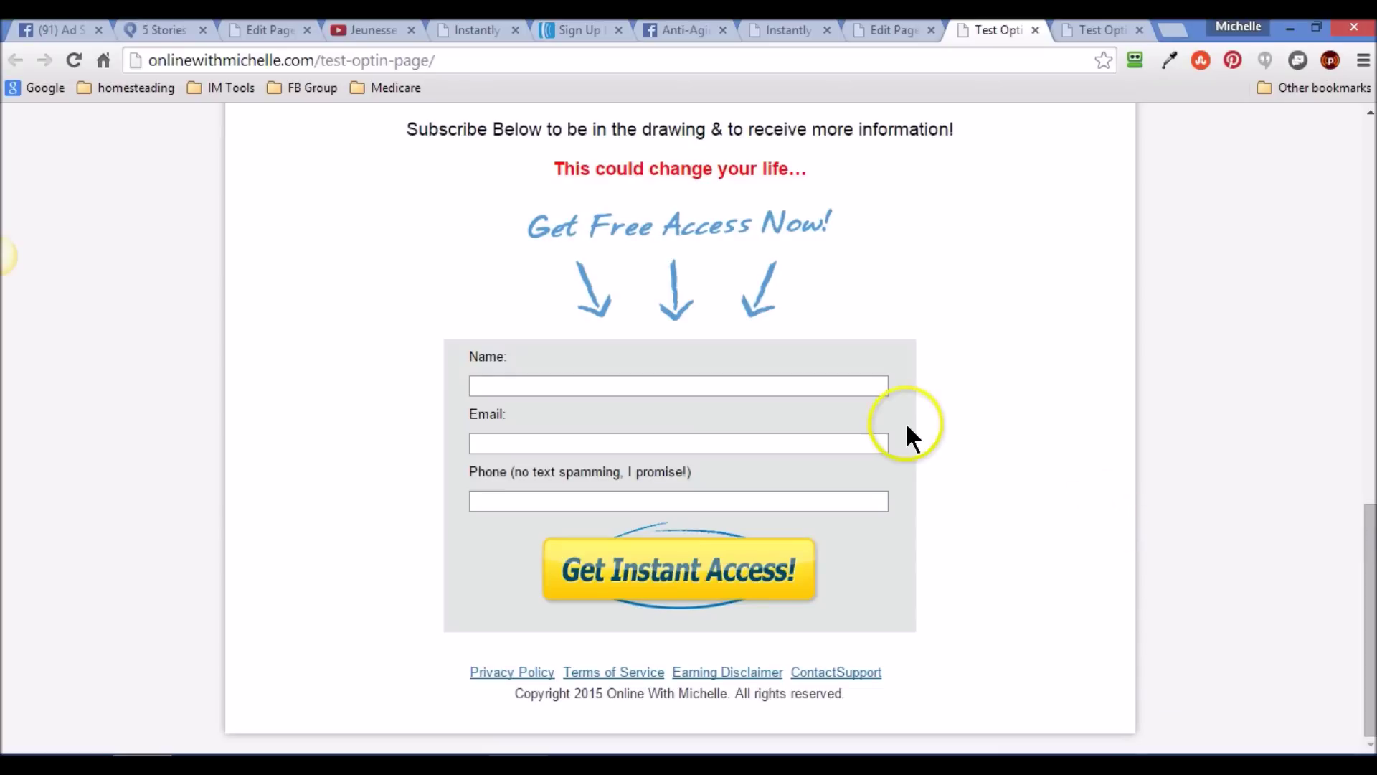
Compare the HTML source in the page editor with the published Test Optin Page and the Instantly Ageless page.
{"action": "left_click", "coordinate": [886, 28]}
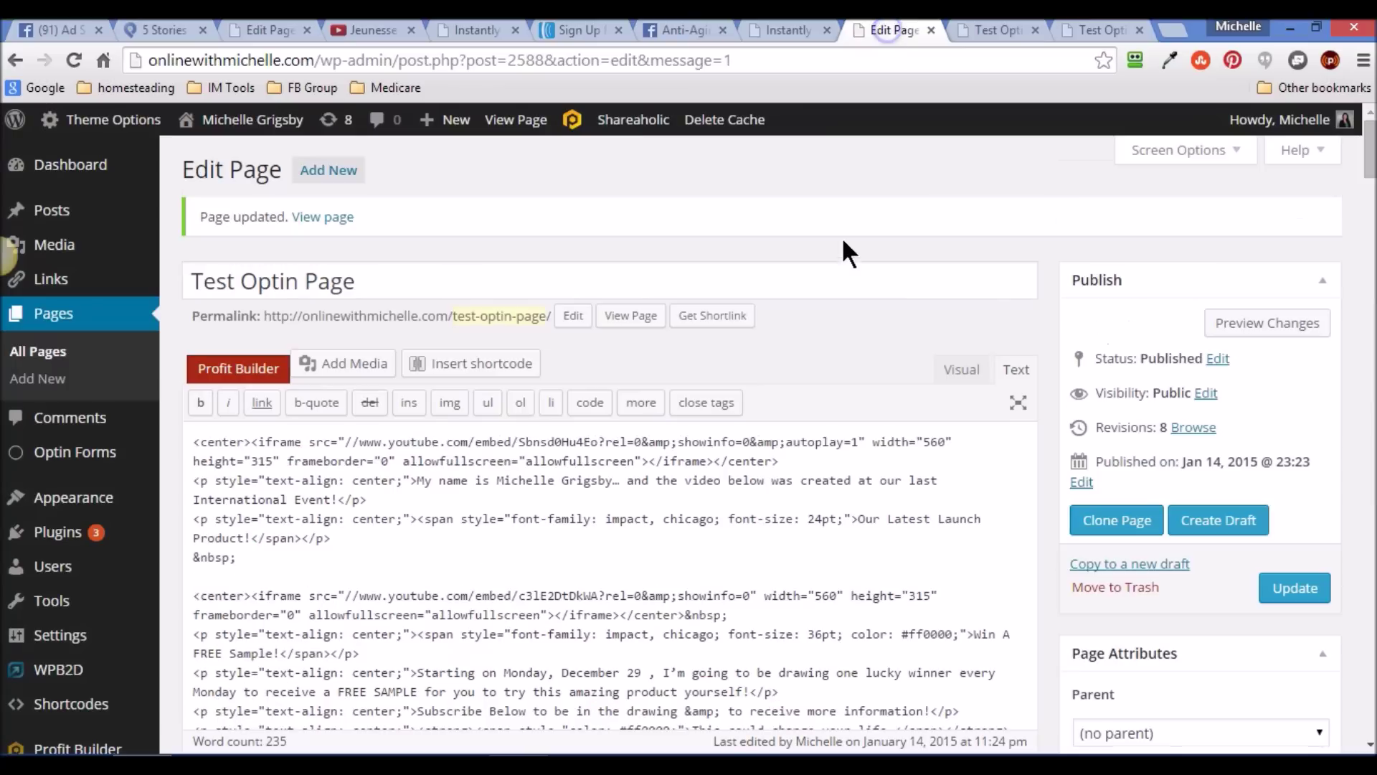
{"action": "left_click_drag", "start_coordinate": [1370, 157], "coordinate": [1370, 189]}
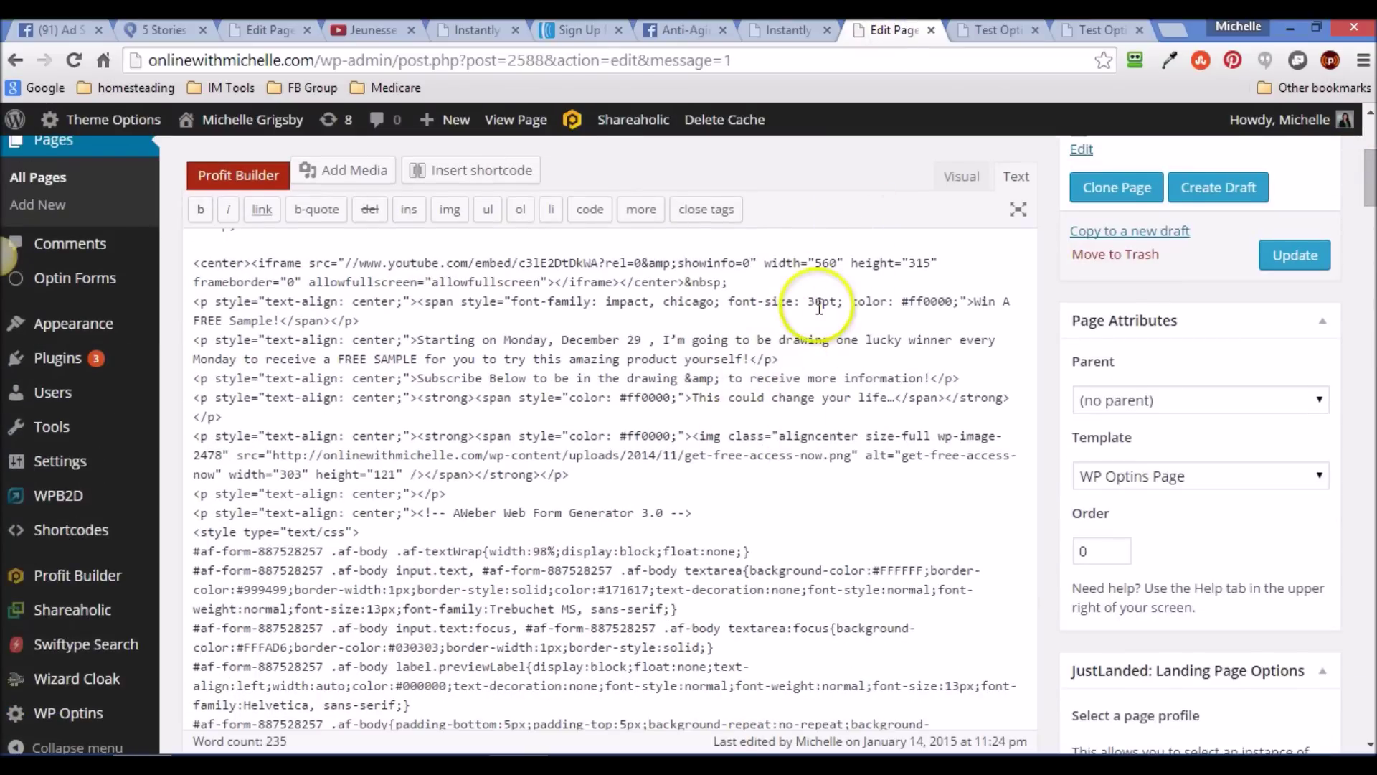
{"action": "left_click", "coordinate": [995, 29]}
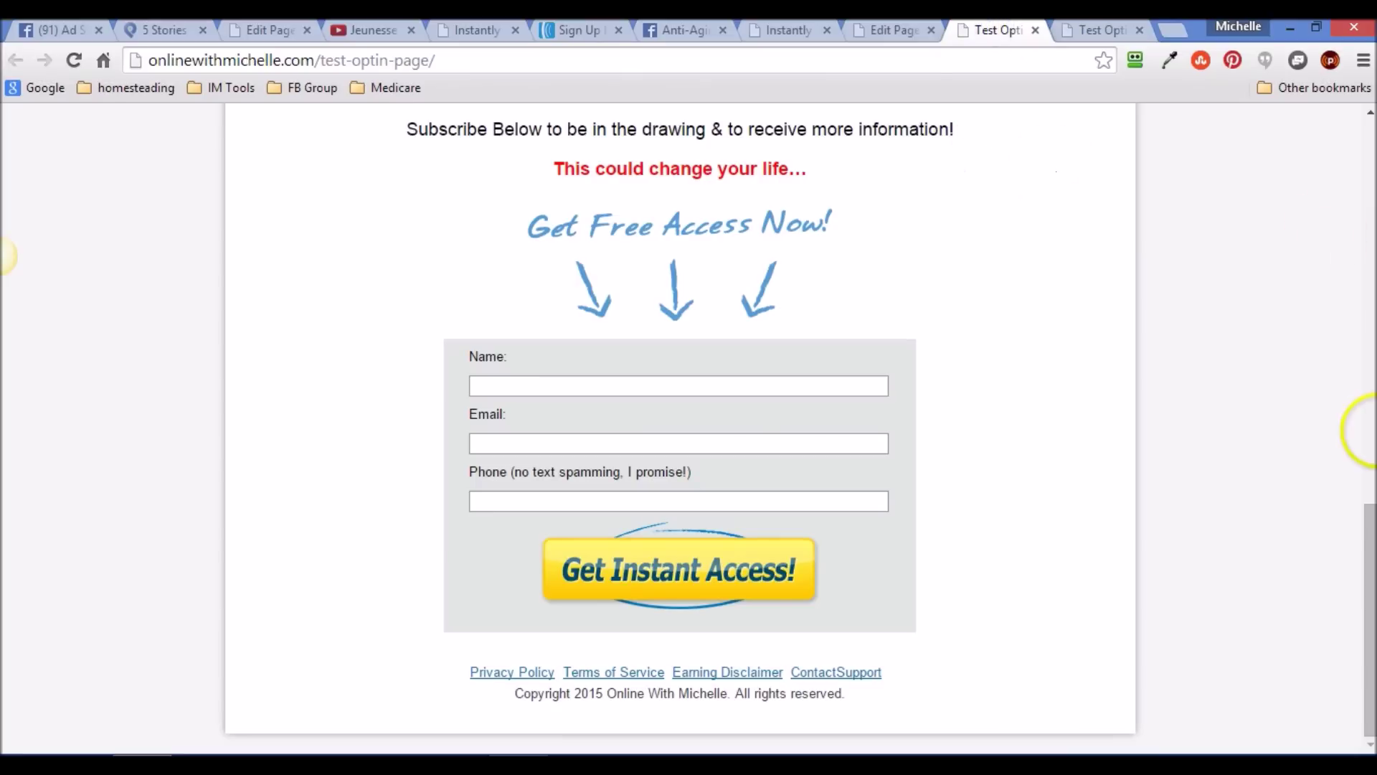
{"action": "left_click_drag", "start_coordinate": [1372, 543], "coordinate": [1371, 587]}
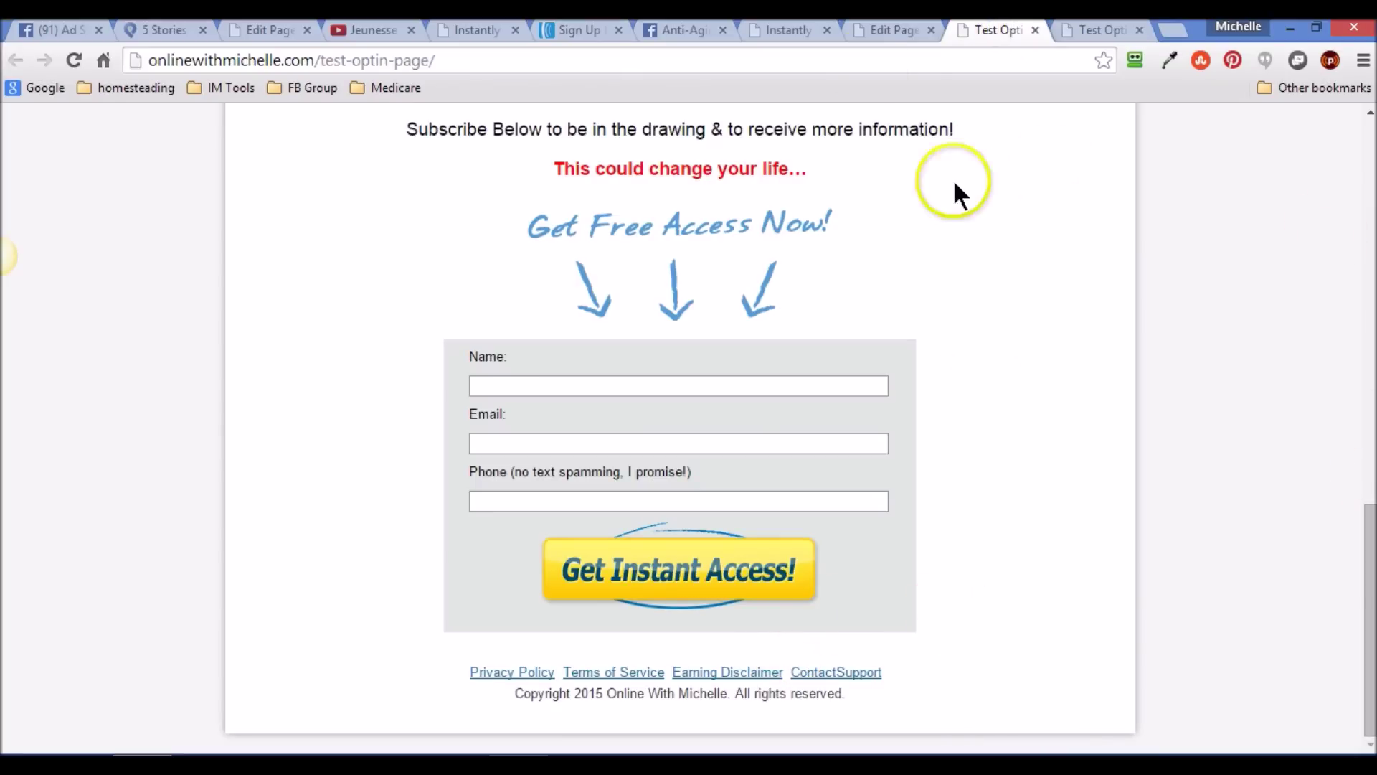
{"action": "left_click", "coordinate": [882, 32]}
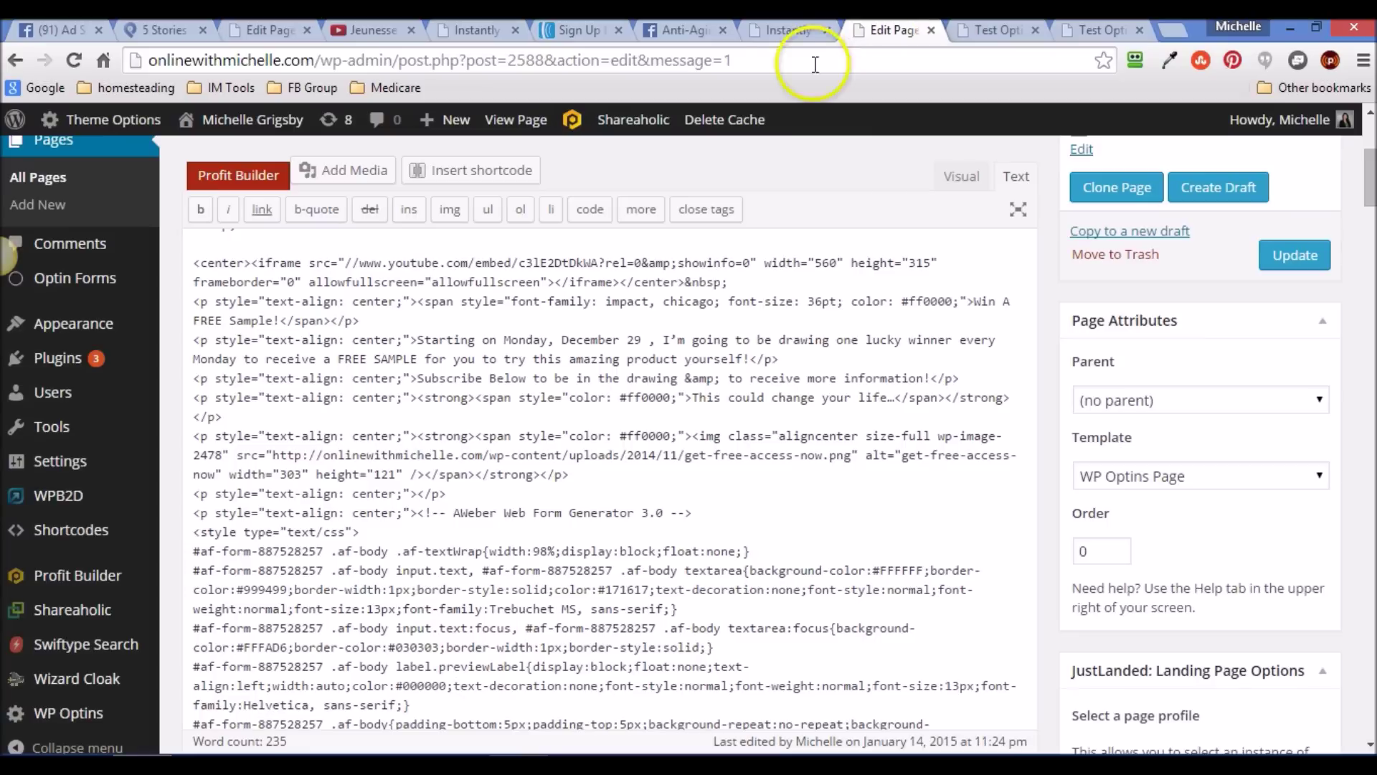
{"action": "left_click", "coordinate": [774, 30]}
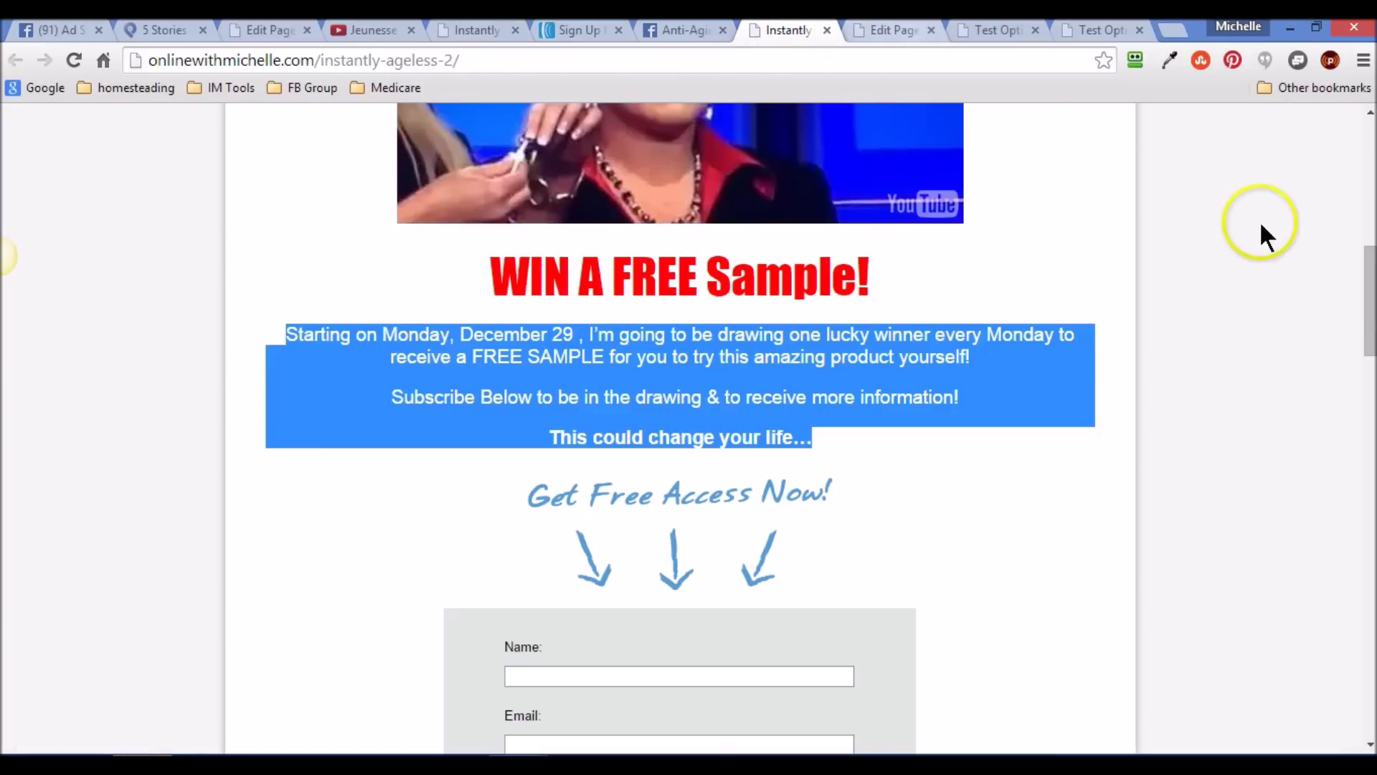
Paste the AWeber code into the Autoresponder Form Code field of the WP Optins Optin Form Settings and update the page.
{"action": "left_click", "coordinate": [895, 25]}
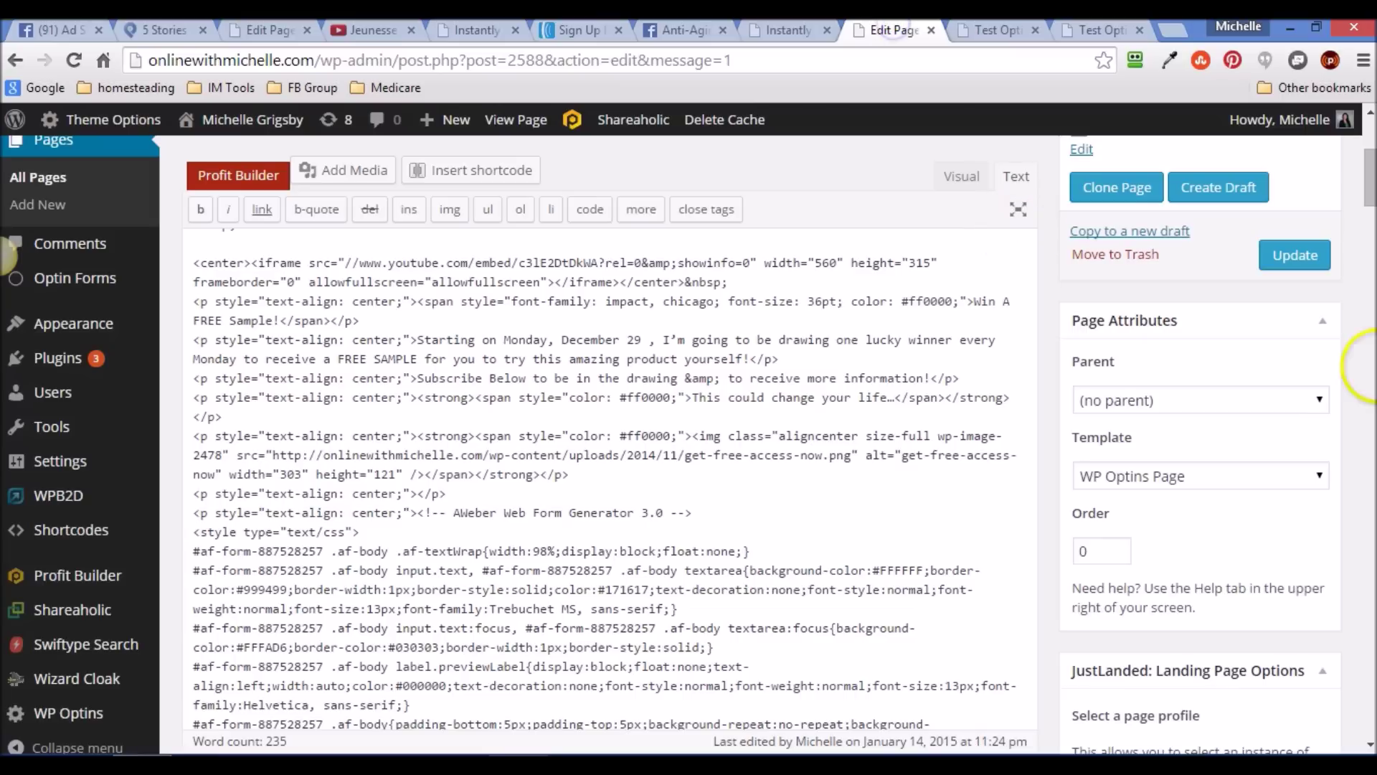
{"action": "scroll", "coordinate": [610, 466], "scroll_direction": "down", "scroll_amount": 10}
{"action": "left_click_drag", "start_coordinate": [1371, 348], "coordinate": [1371, 572]}
{"action": "left_click", "coordinate": [395, 396]}
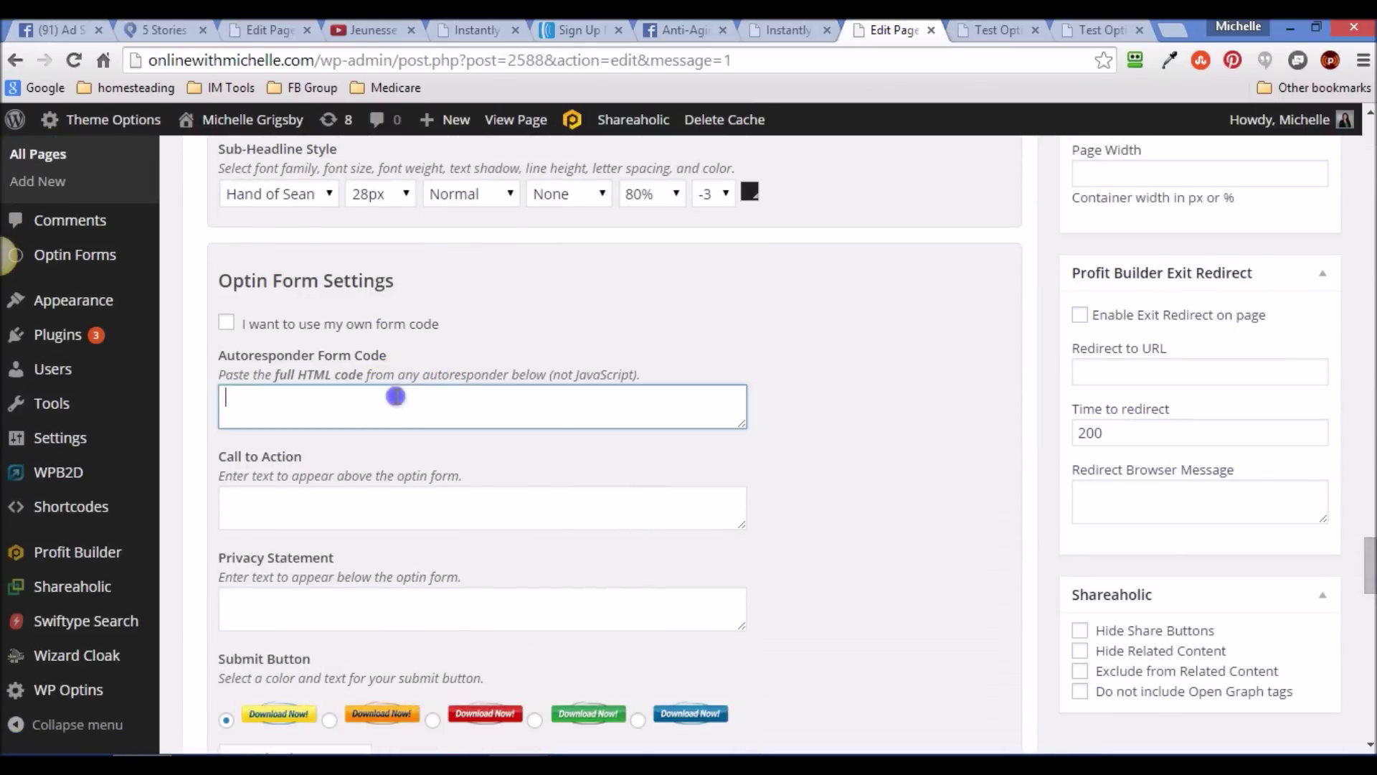
{"action": "key", "text": "ctrl+v"}
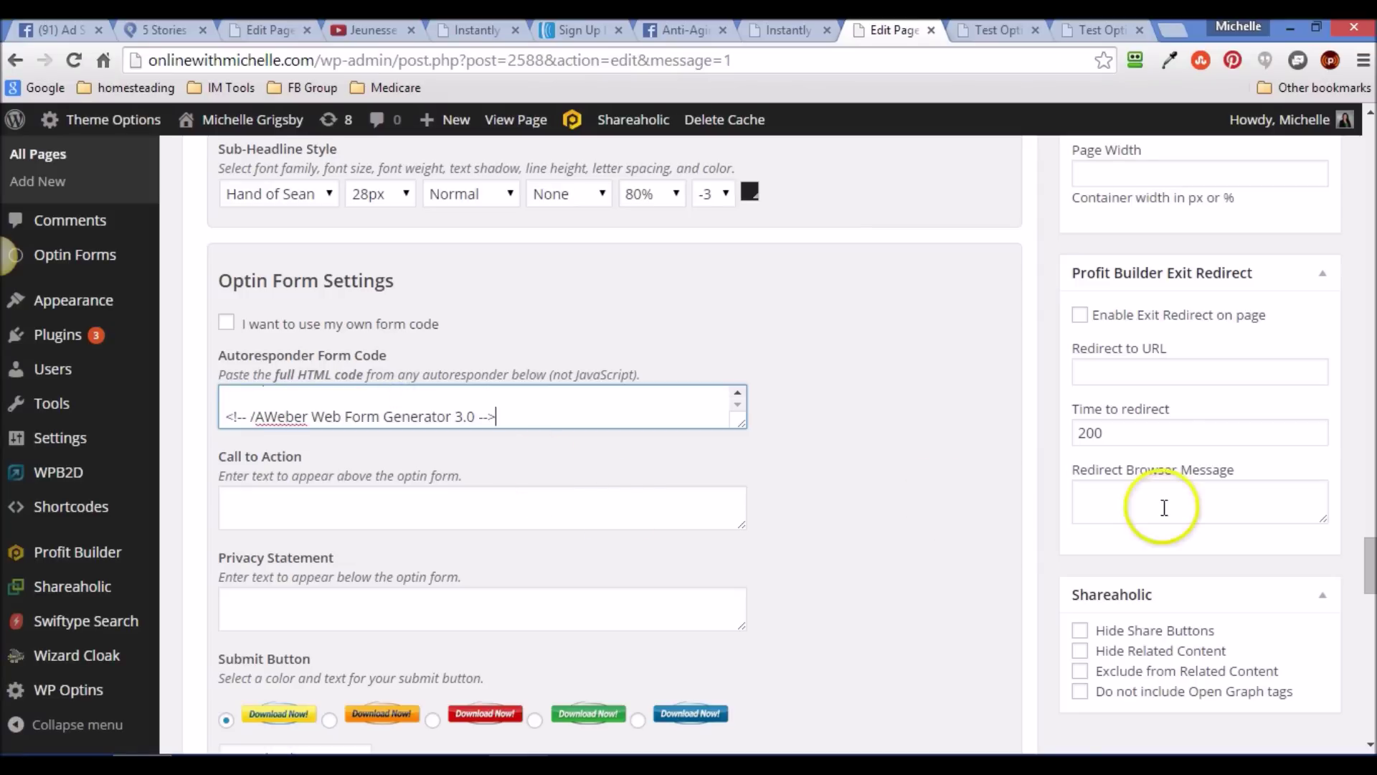
{"action": "left_click", "coordinate": [1372, 390]}
{"action": "left_click_drag", "start_coordinate": [1371, 391], "coordinate": [1371, 572]}
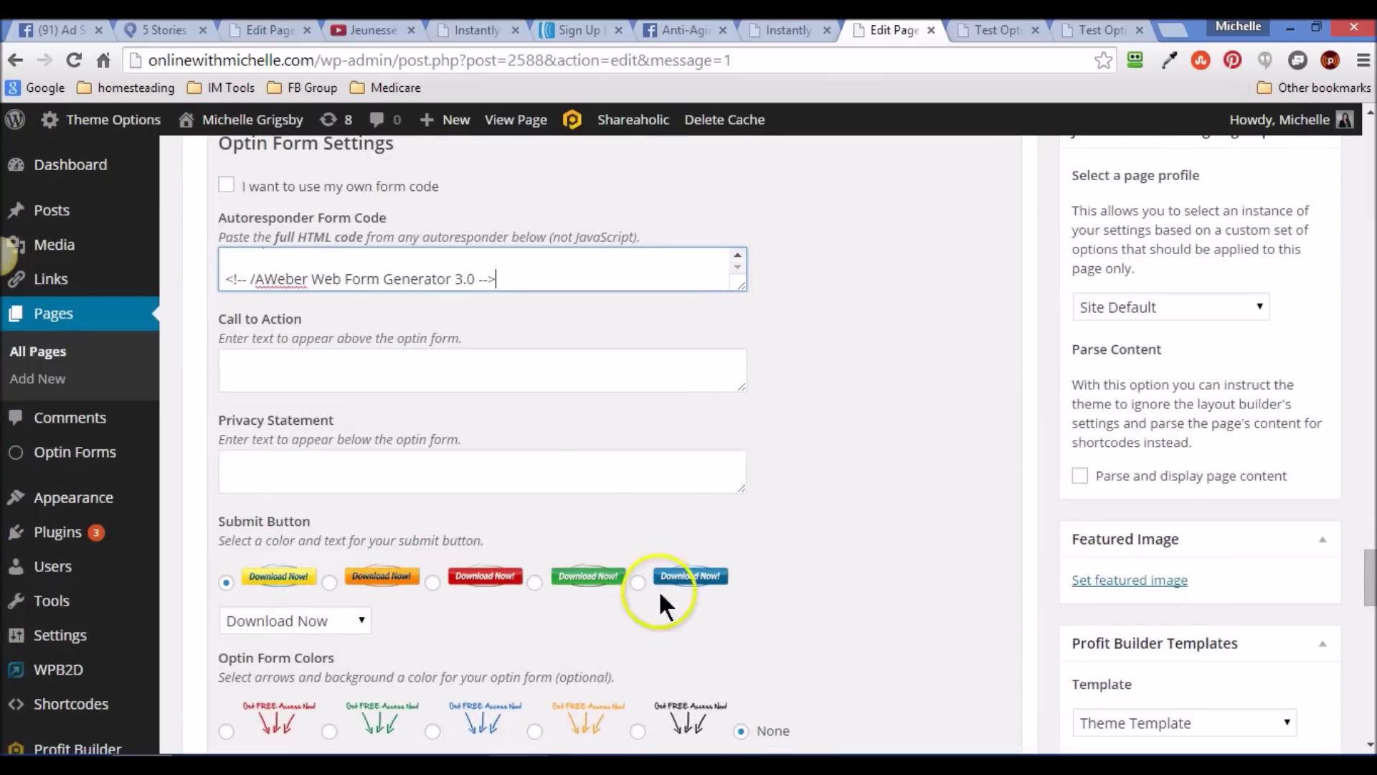
{"action": "left_click_drag", "start_coordinate": [1366, 594], "coordinate": [1366, 508]}
{"action": "left_click", "coordinate": [1295, 487]}
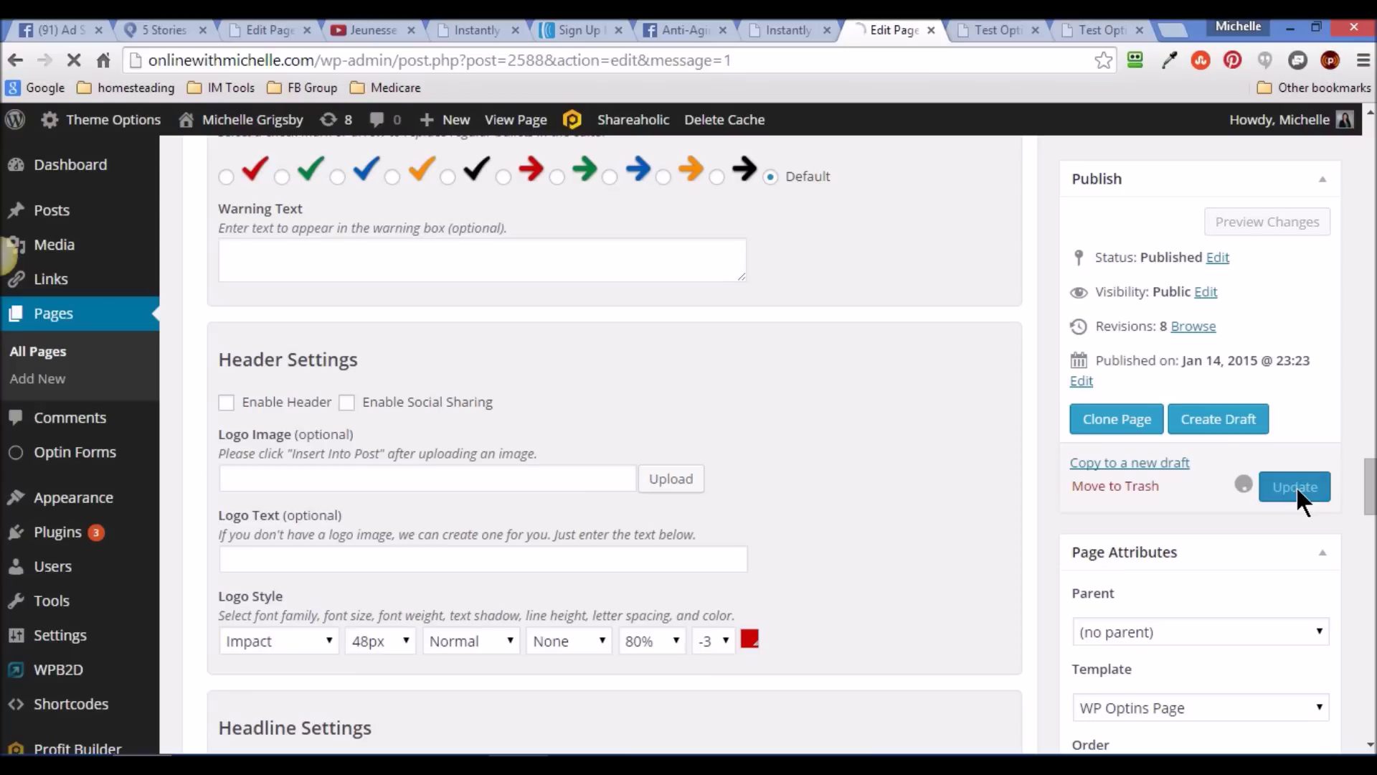
Reload the published Test Optin Page, pause its opening video and inspect the form area at the end of the page.
{"action": "left_click", "coordinate": [1003, 30]}
{"action": "key", "text": "F5"}
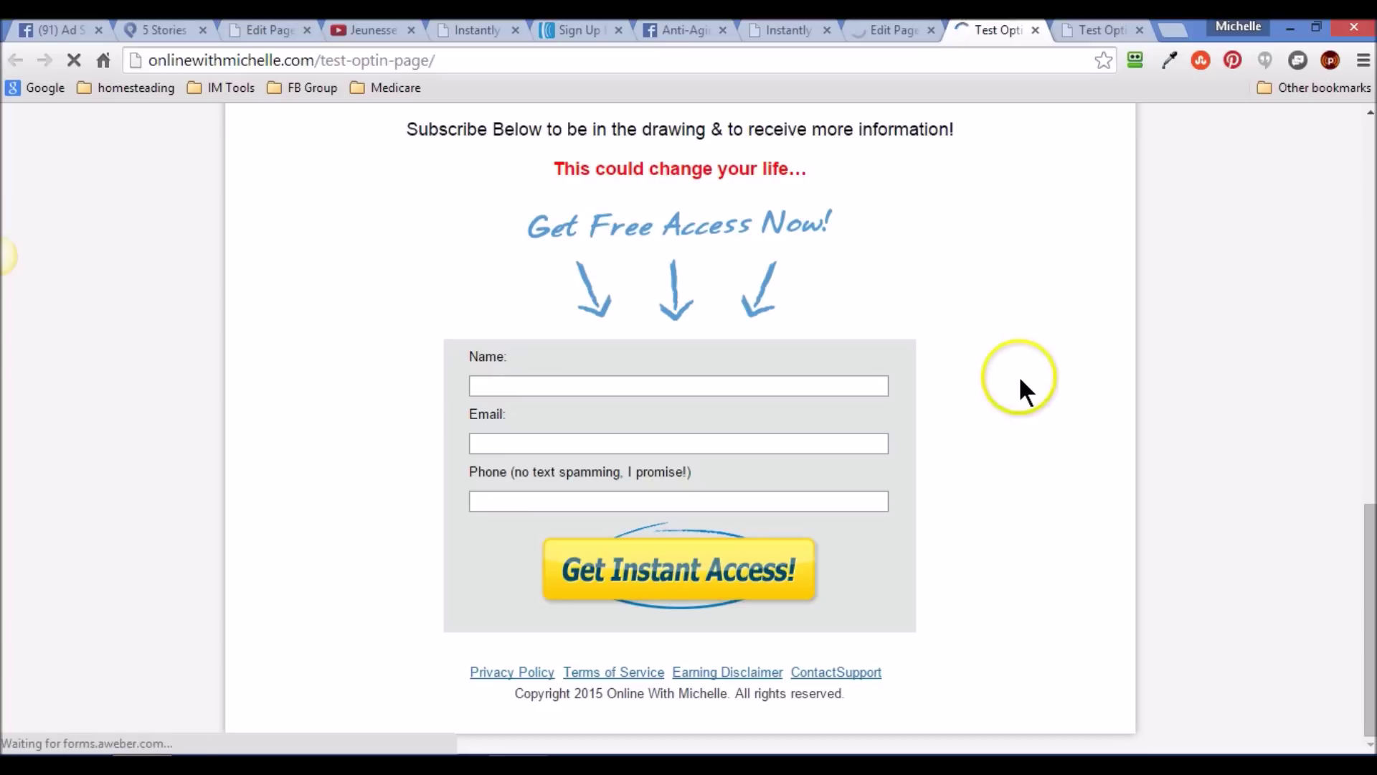
{"action": "left_click_drag", "start_coordinate": [1353, 553], "coordinate": [1368, 136]}
{"action": "left_click", "coordinate": [715, 237]}
{"action": "left_click_drag", "start_coordinate": [1369, 261], "coordinate": [1368, 523]}
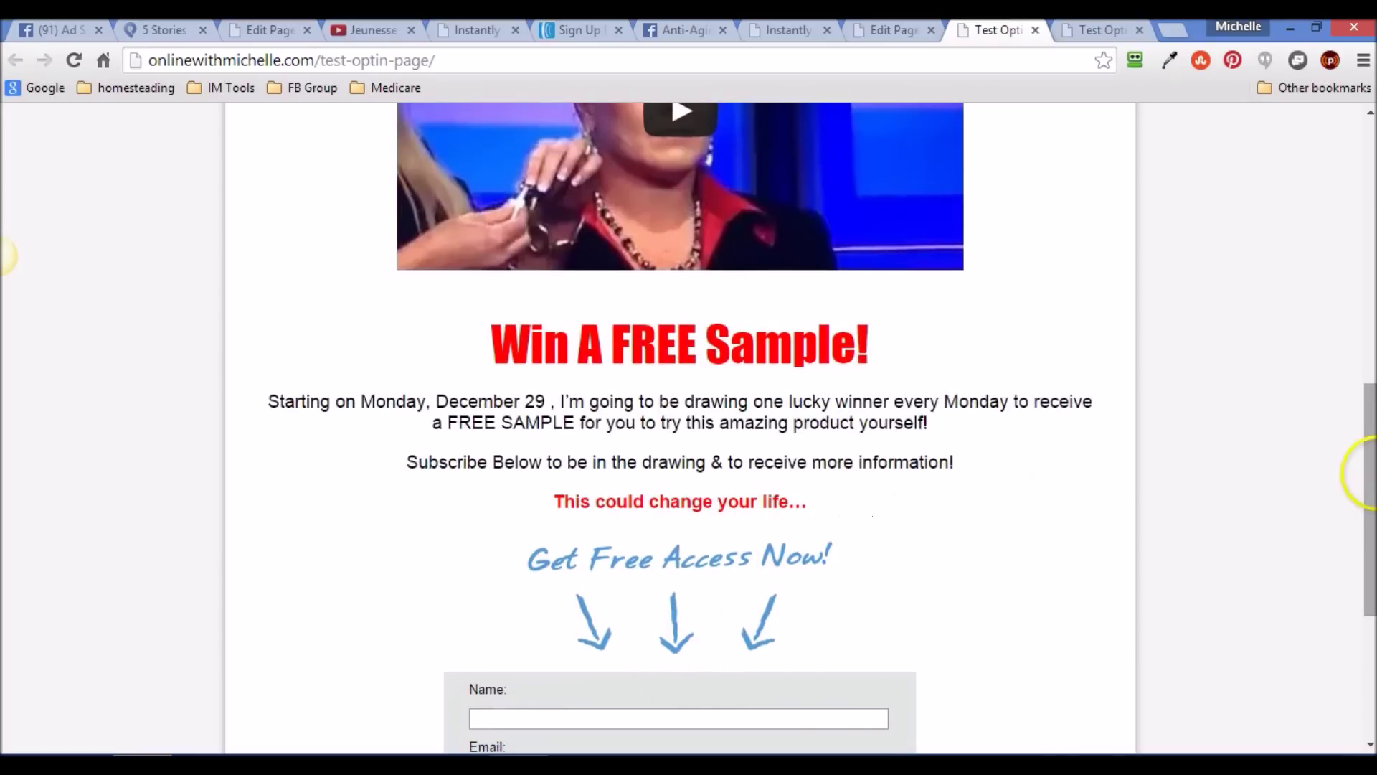
{"action": "left_click_drag", "start_coordinate": [1368, 467], "coordinate": [1371, 641]}
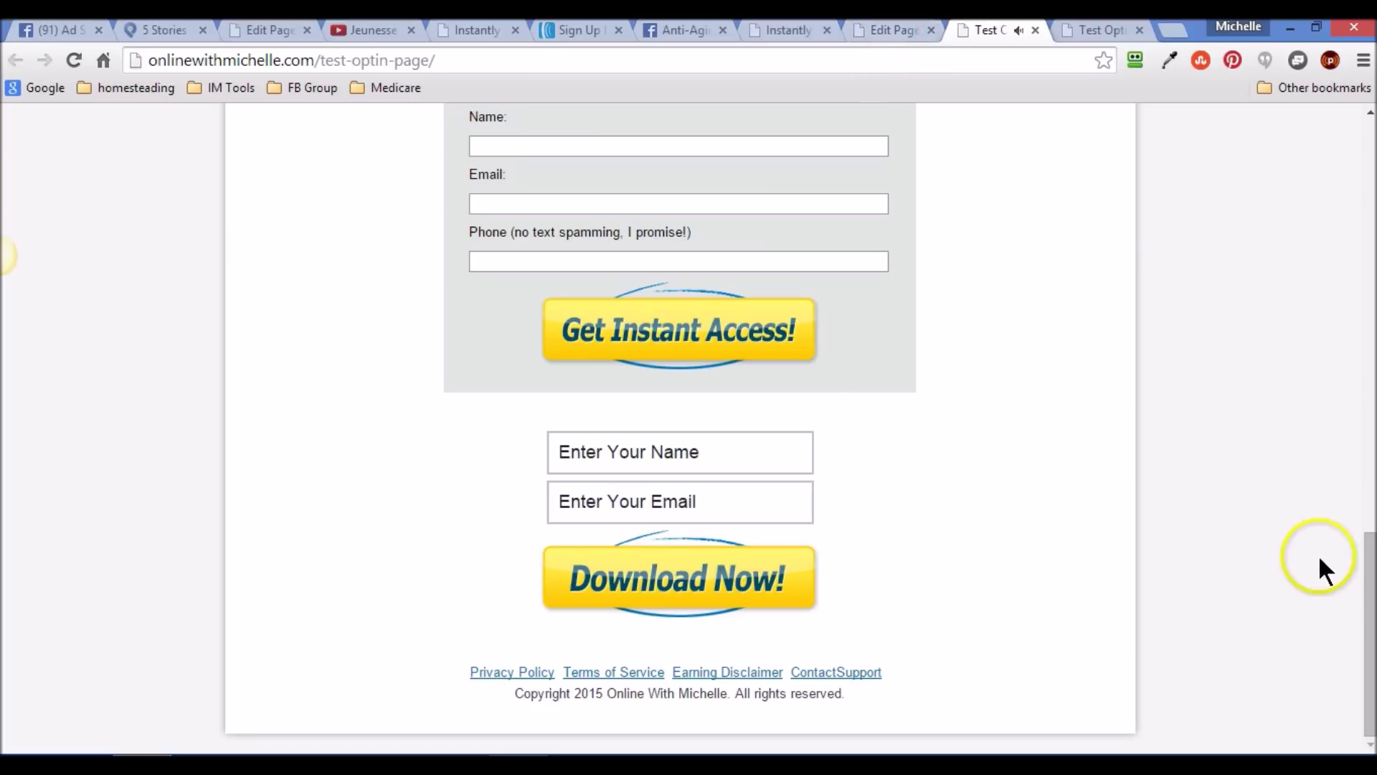
{"action": "left_click_drag", "start_coordinate": [1368, 600], "coordinate": [1372, 649]}
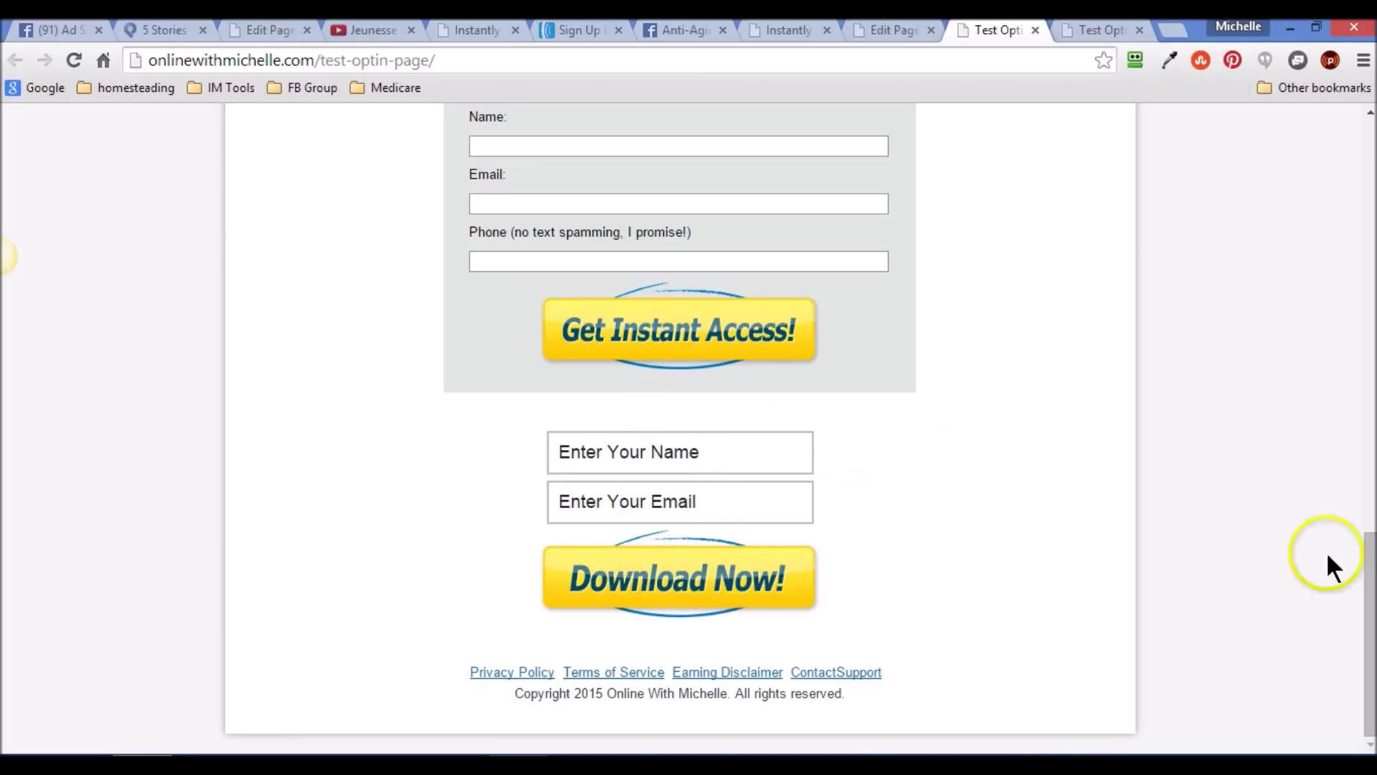
{"action": "left_click_drag", "start_coordinate": [1367, 583], "coordinate": [1367, 503]}
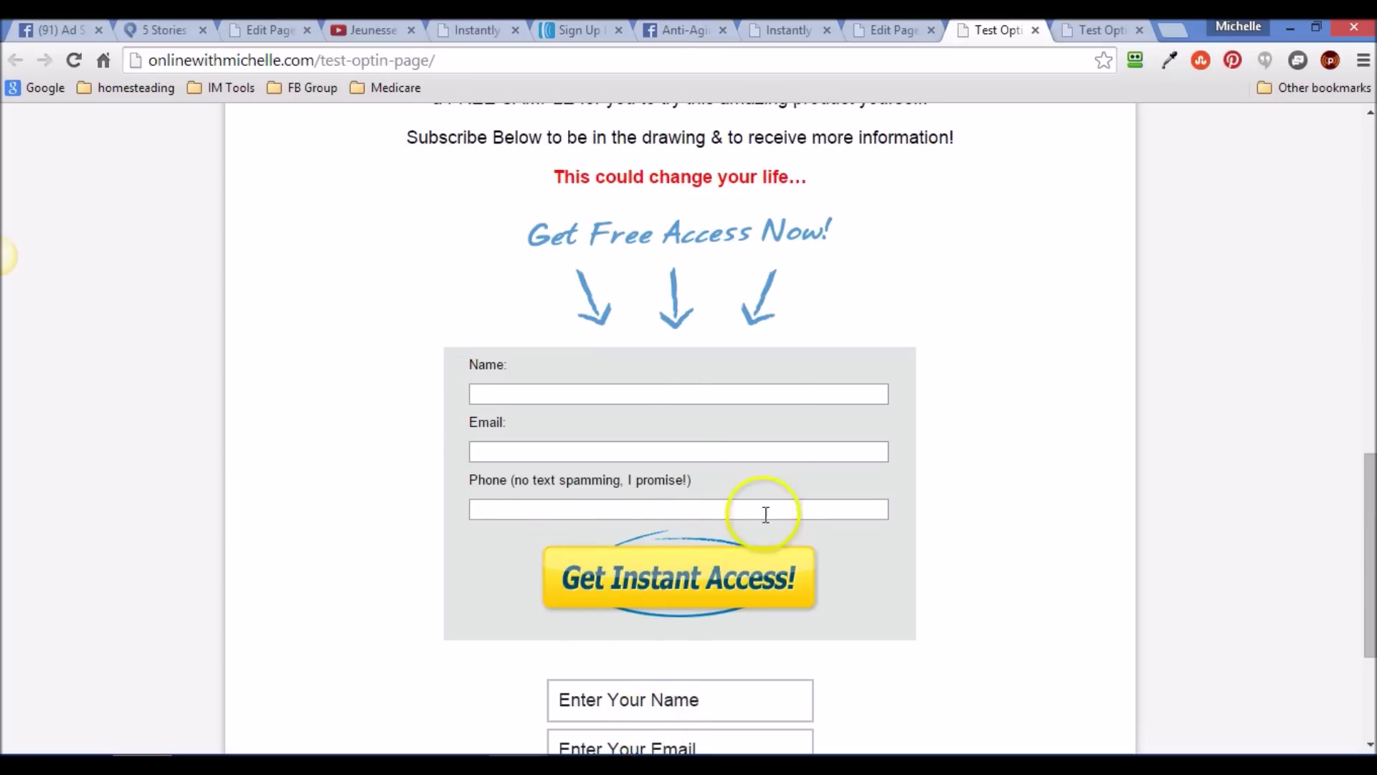
Back in the page editor, clear all the code from the Autoresponder Form Code field in the Optin Form Settings.
{"action": "left_click", "coordinate": [875, 35]}
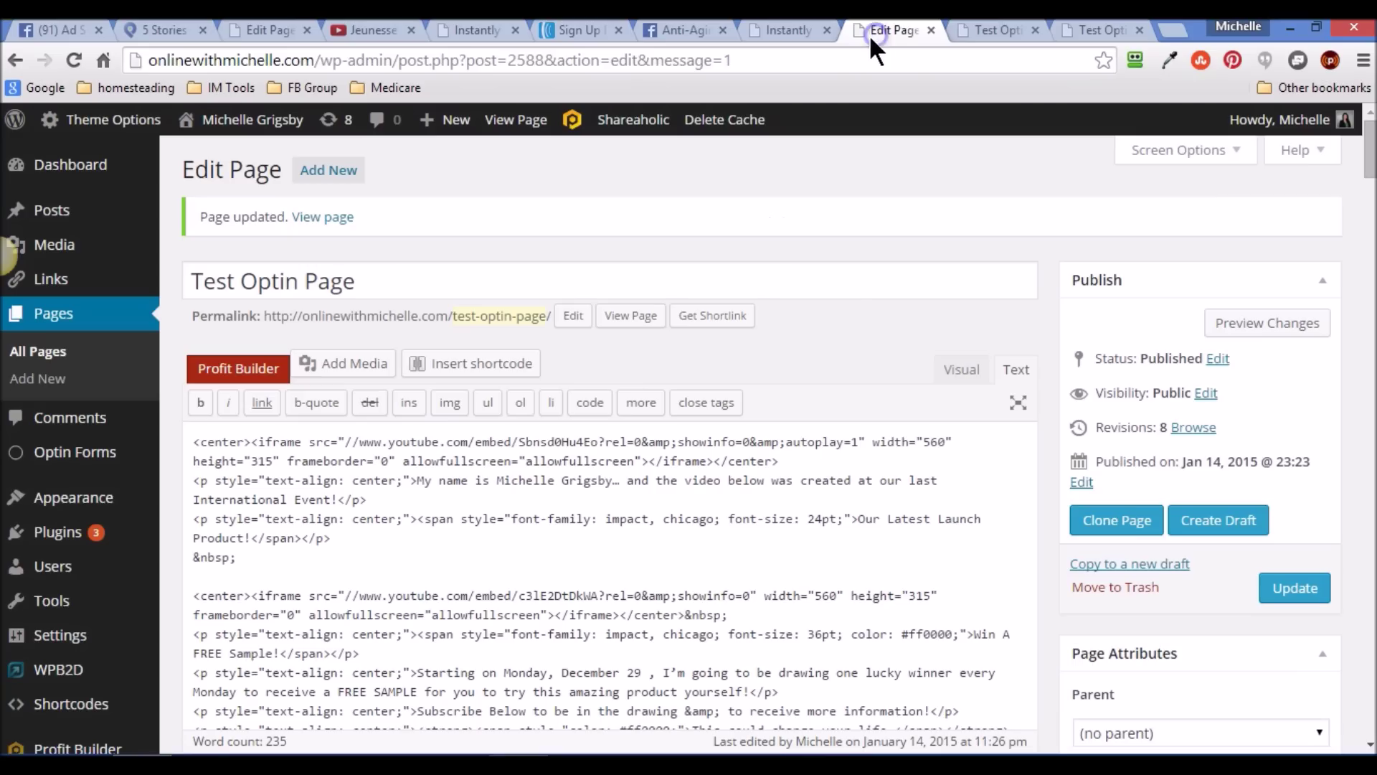
{"action": "left_click_drag", "start_coordinate": [1369, 147], "coordinate": [1371, 567]}
{"action": "left_click", "coordinate": [501, 445]}
{"action": "key", "text": "ctrl+a"}
{"action": "key", "text": "Delete"}
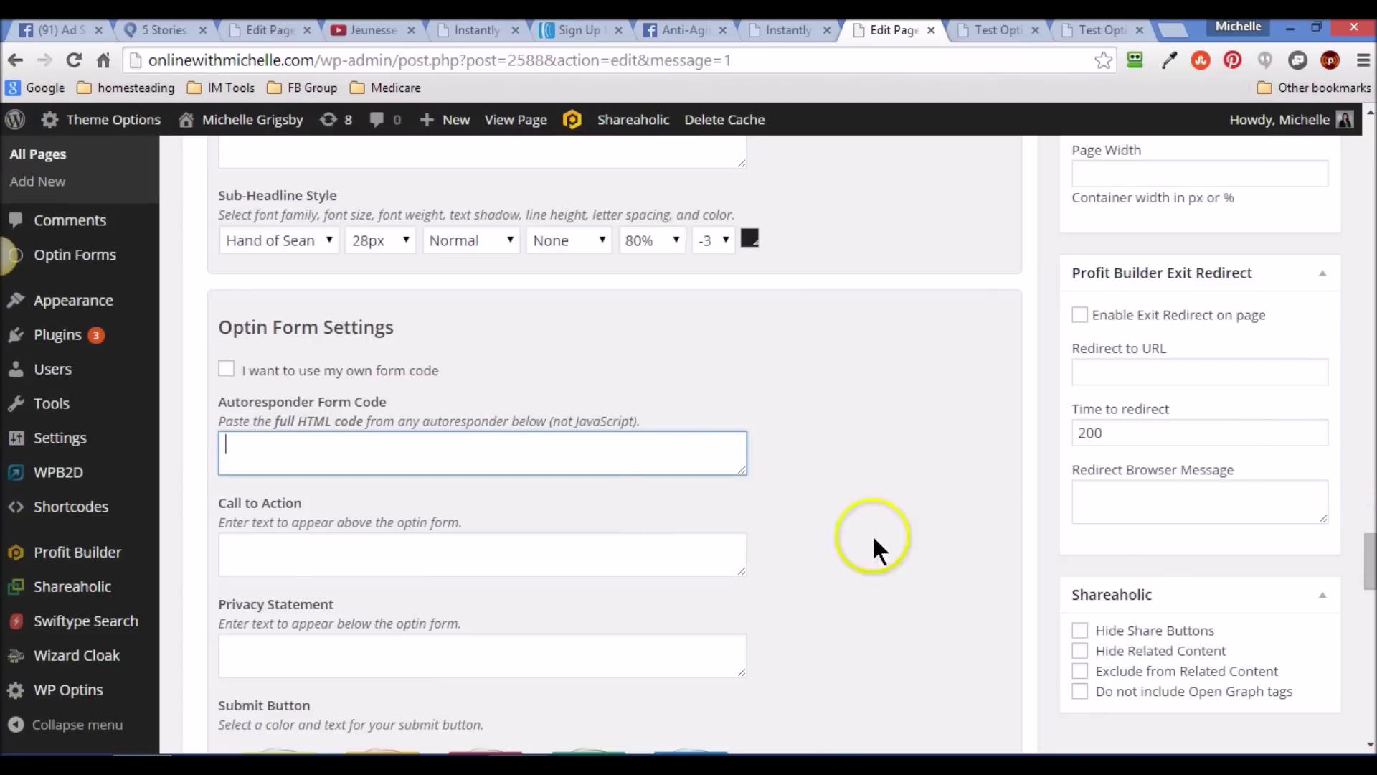
{"action": "left_click_drag", "start_coordinate": [1370, 574], "coordinate": [1371, 412]}
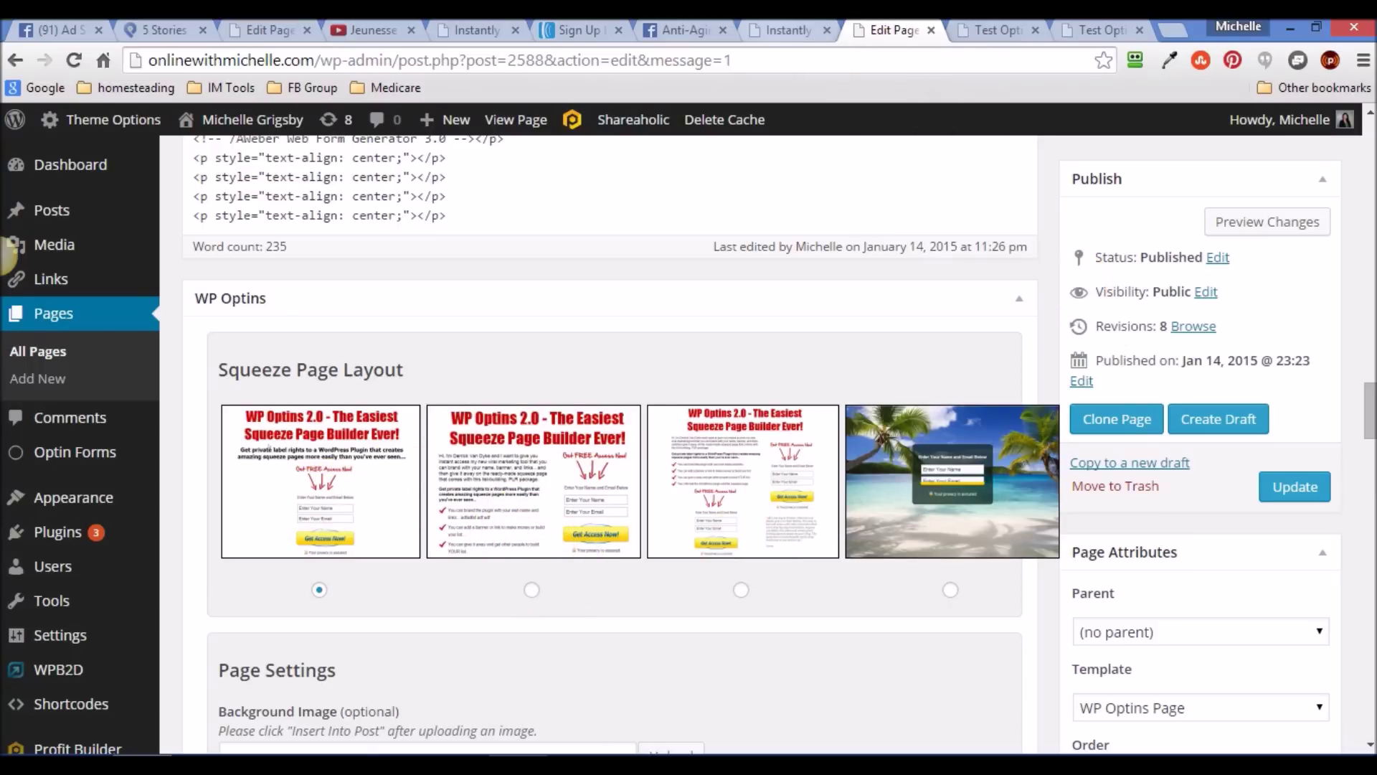
Look over the Instantly Ageless page from its headline and compare it with the published Test Optin Page.
{"action": "left_click", "coordinate": [459, 40]}
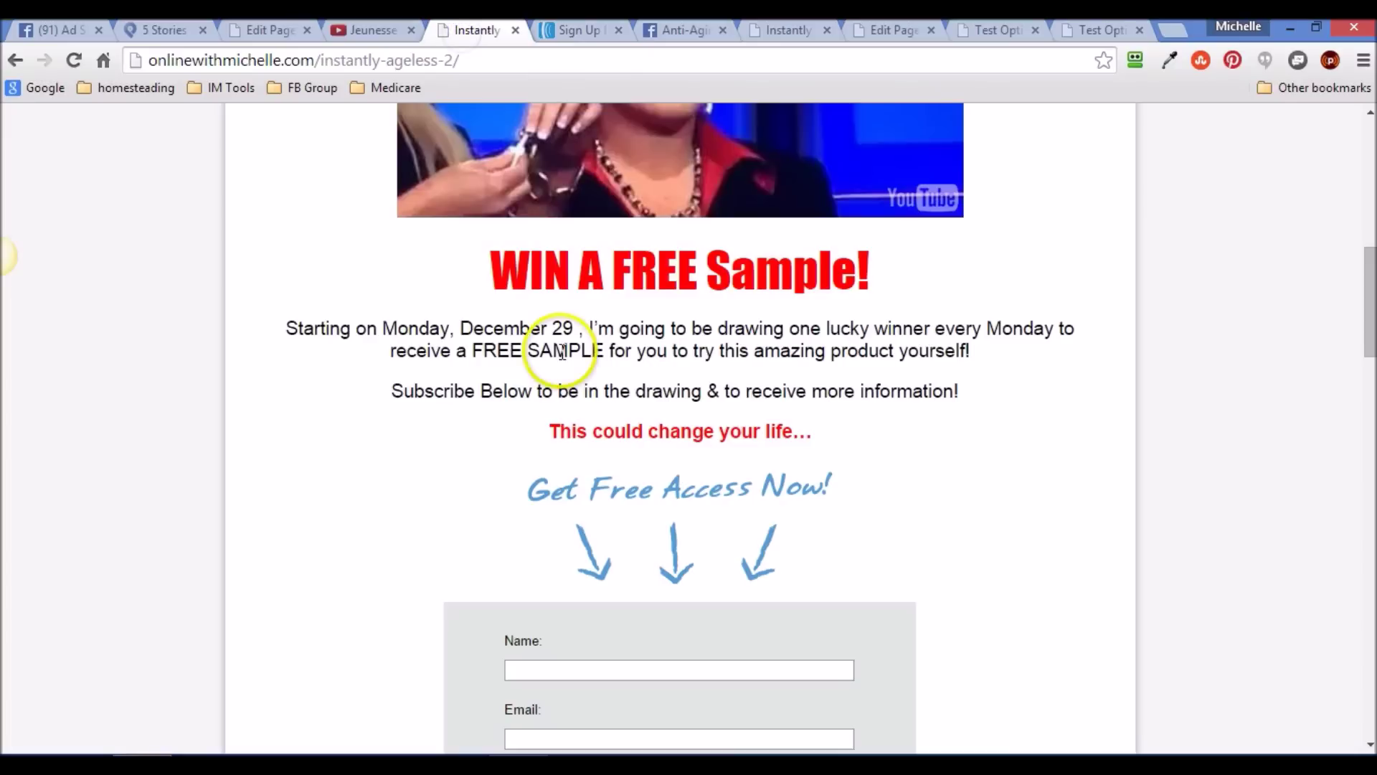
{"action": "left_click_drag", "start_coordinate": [1373, 317], "coordinate": [1368, 175]}
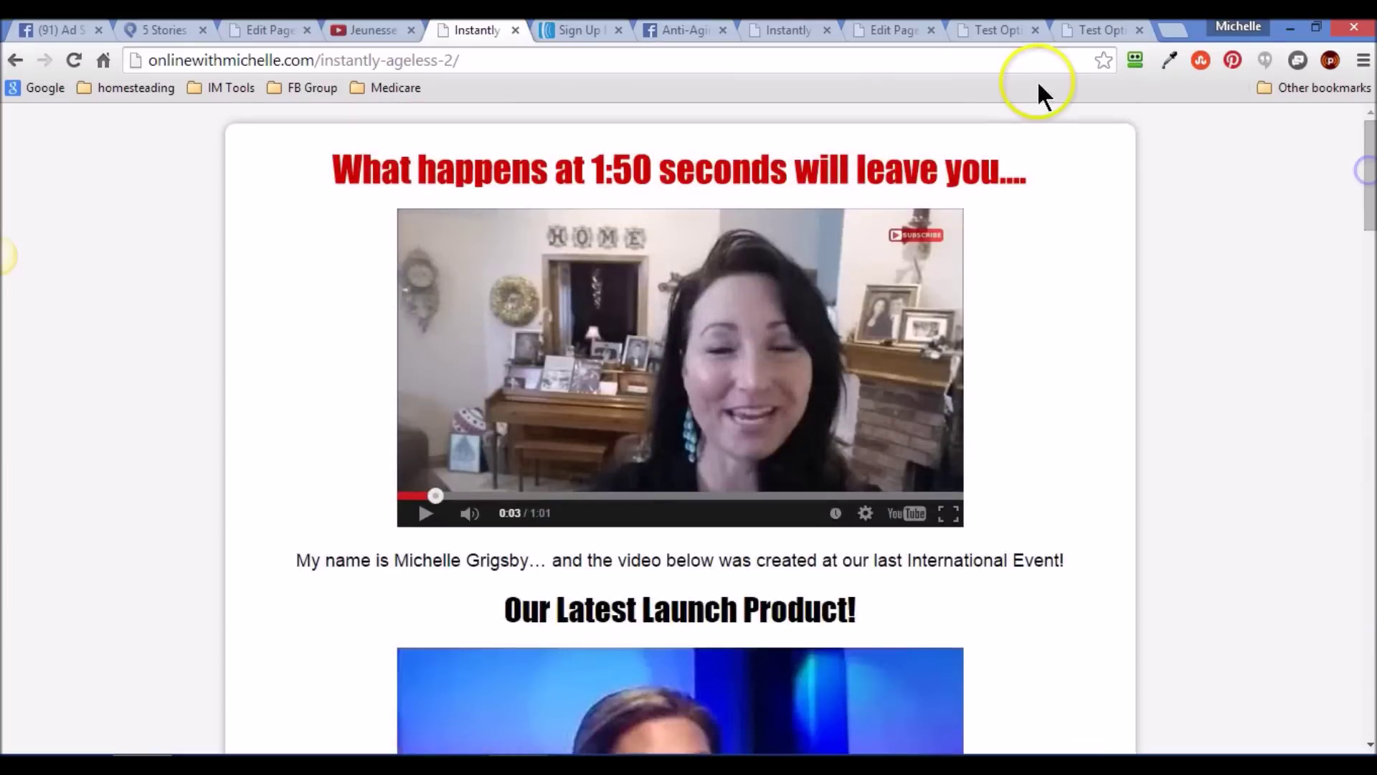
{"action": "left_click", "coordinate": [884, 29]}
{"action": "left_click", "coordinate": [990, 30]}
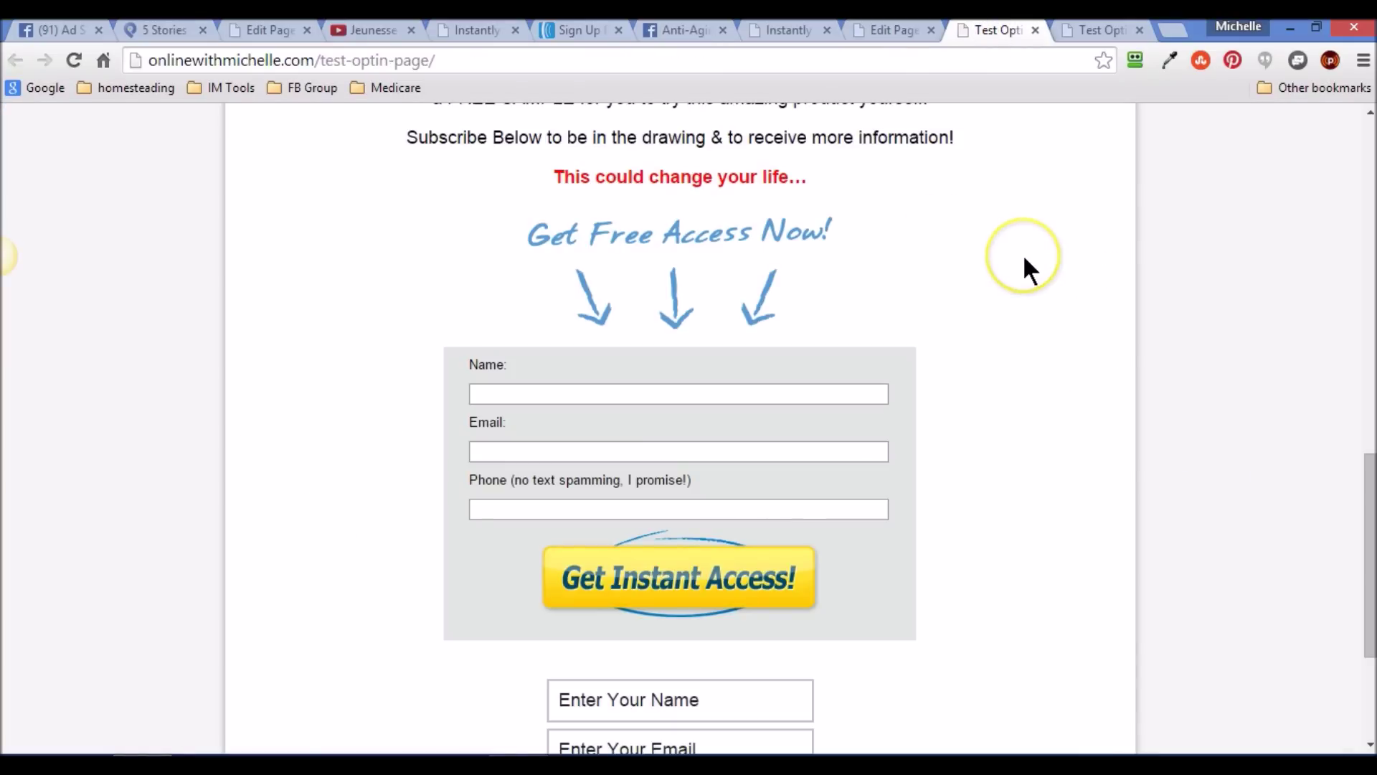
Update the page in WordPress, reload the published Test Optin Page and check it from the headline to the footer.
{"action": "left_click", "coordinate": [885, 30]}
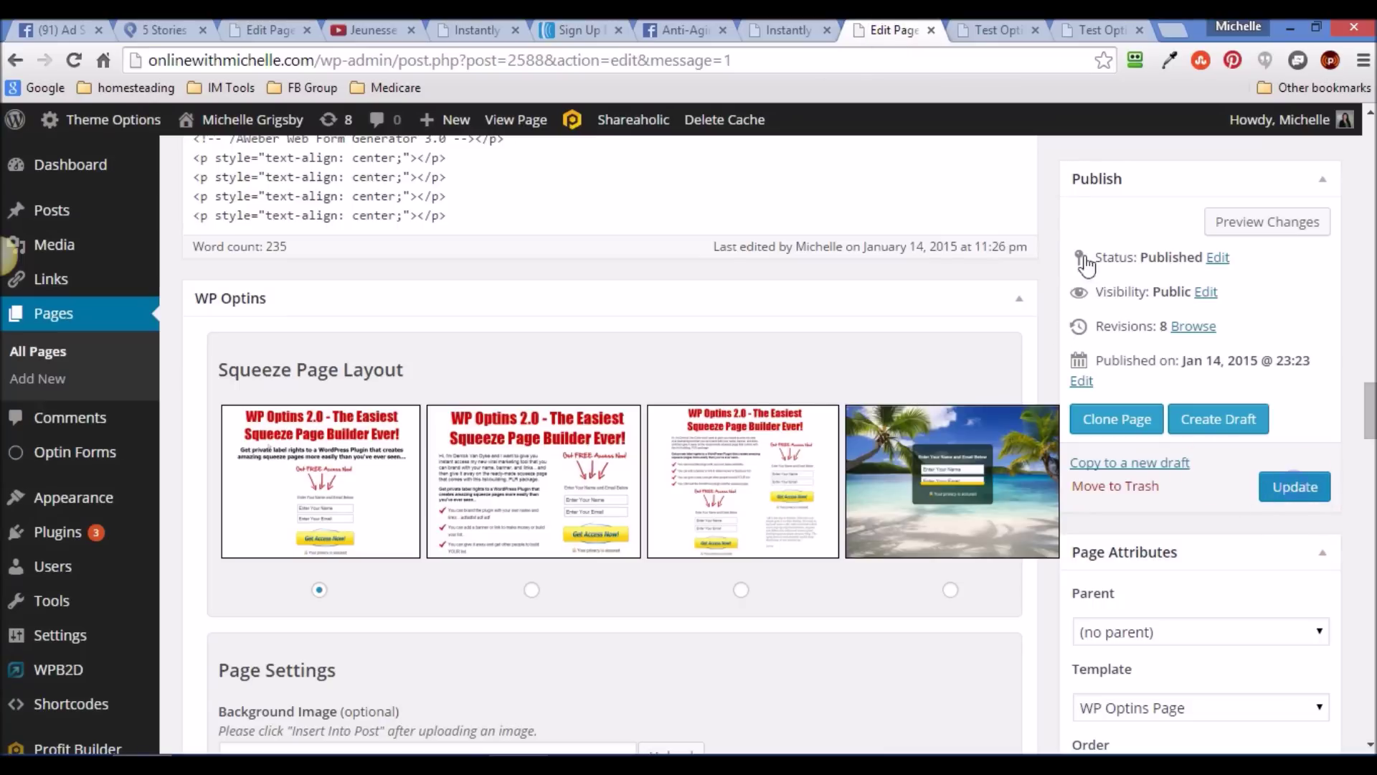
{"action": "left_click", "coordinate": [999, 32]}
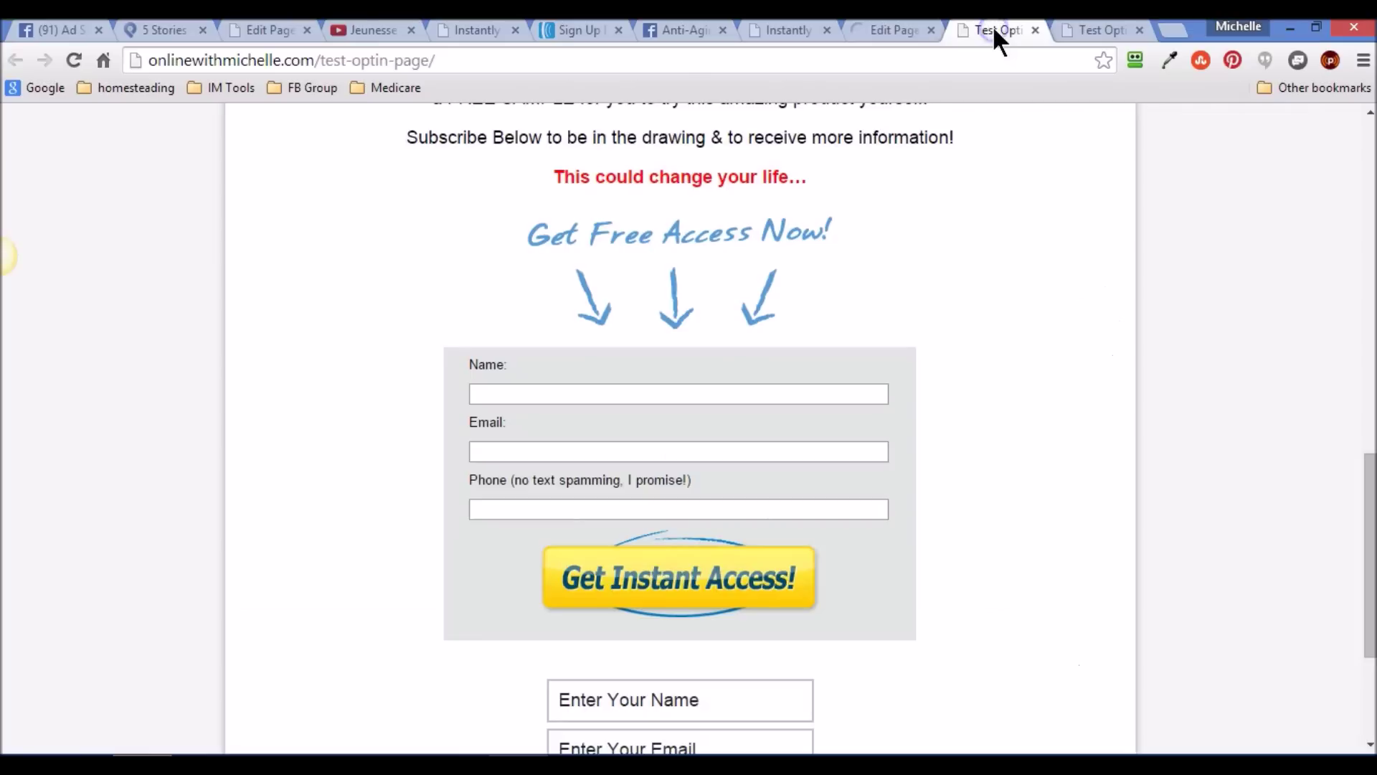
{"action": "key", "text": "F5"}
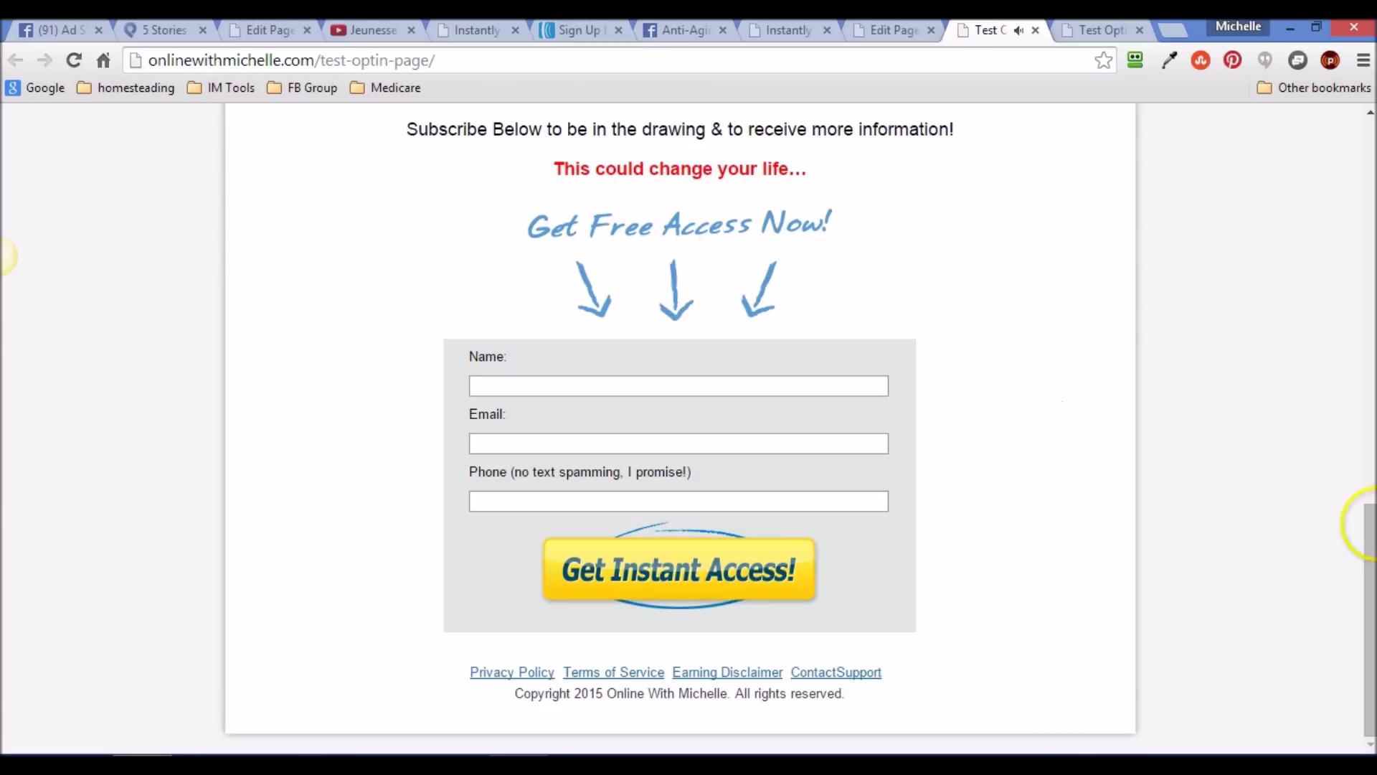
{"action": "left_click_drag", "start_coordinate": [1370, 524], "coordinate": [1367, 143]}
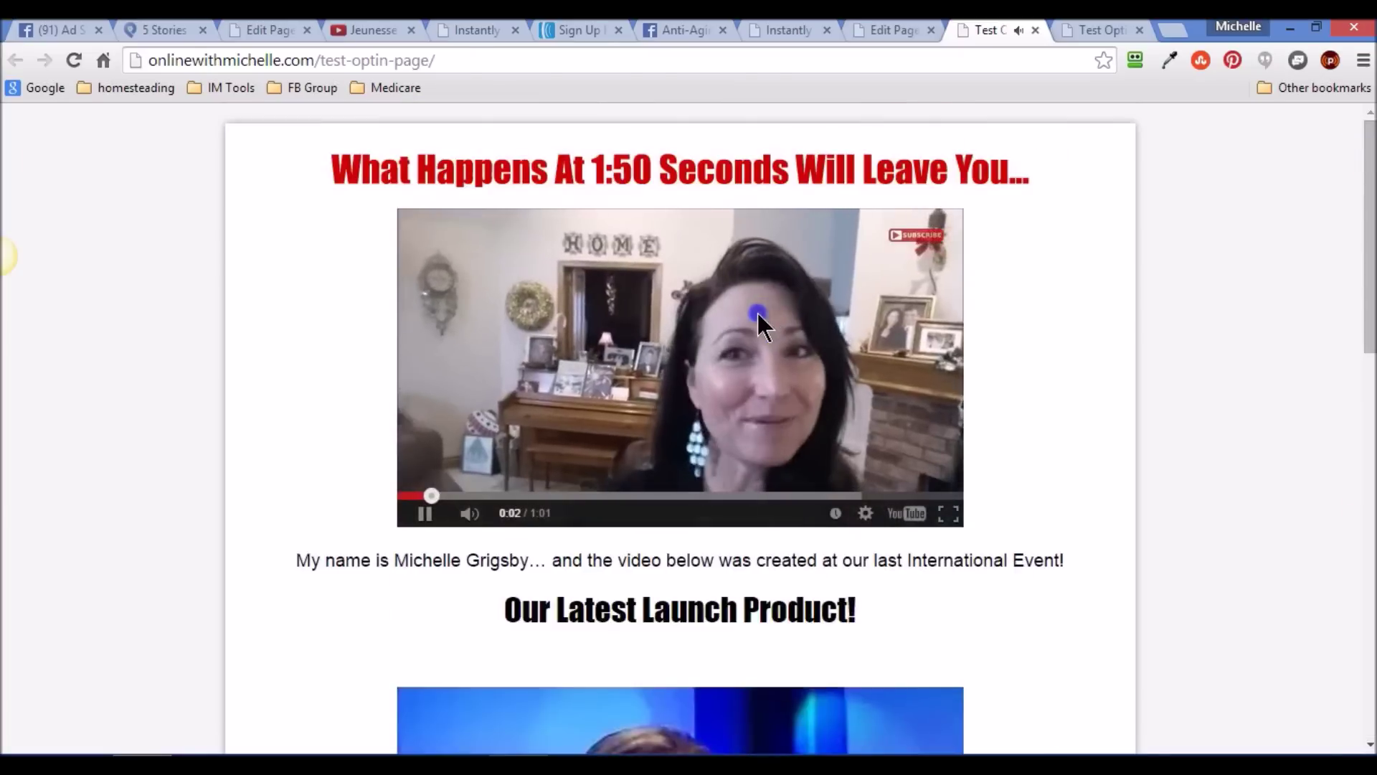
{"action": "left_click_drag", "start_coordinate": [1369, 239], "coordinate": [1371, 621]}
Switch the Test Optin Page content to the visual editor and place the cursor below the Get Instant Access! form.
{"action": "left_click", "coordinate": [872, 20]}
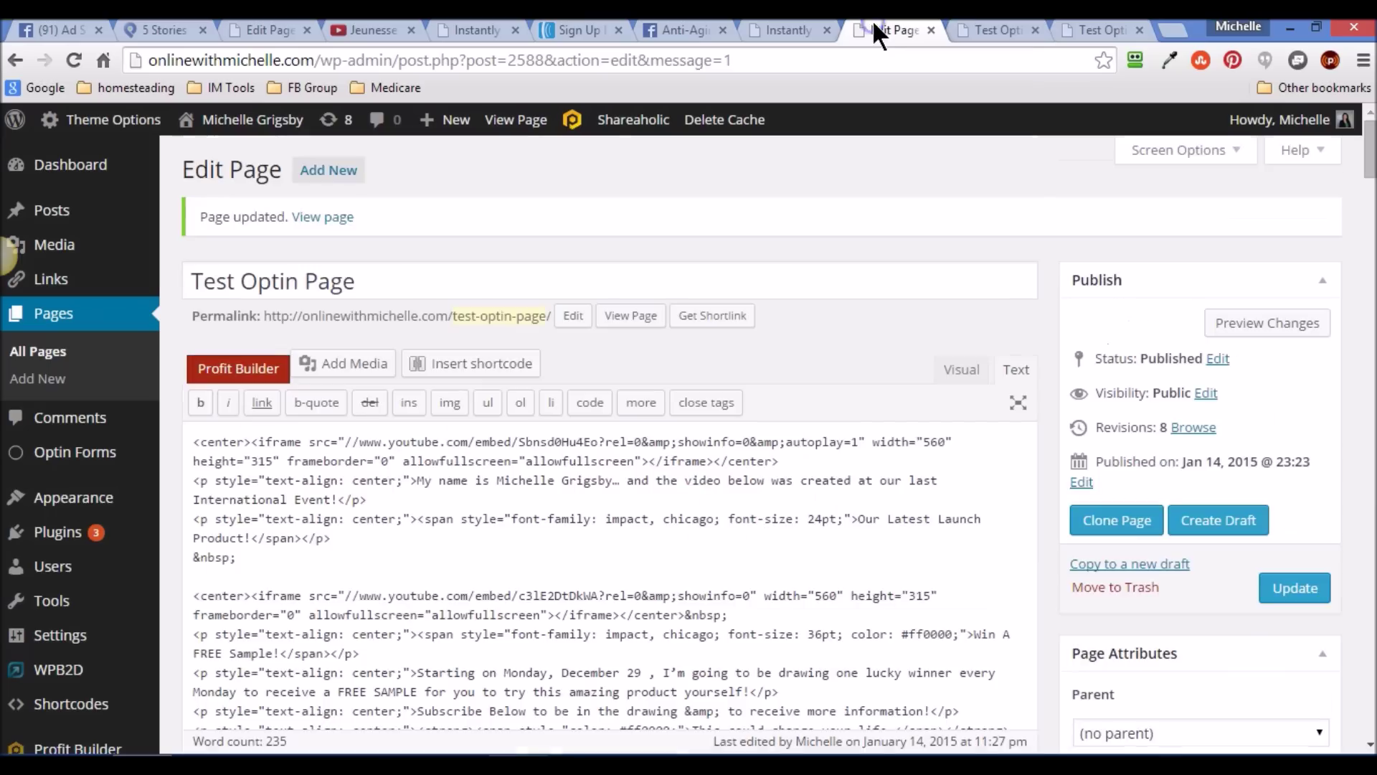
{"action": "left_click", "coordinate": [792, 30]}
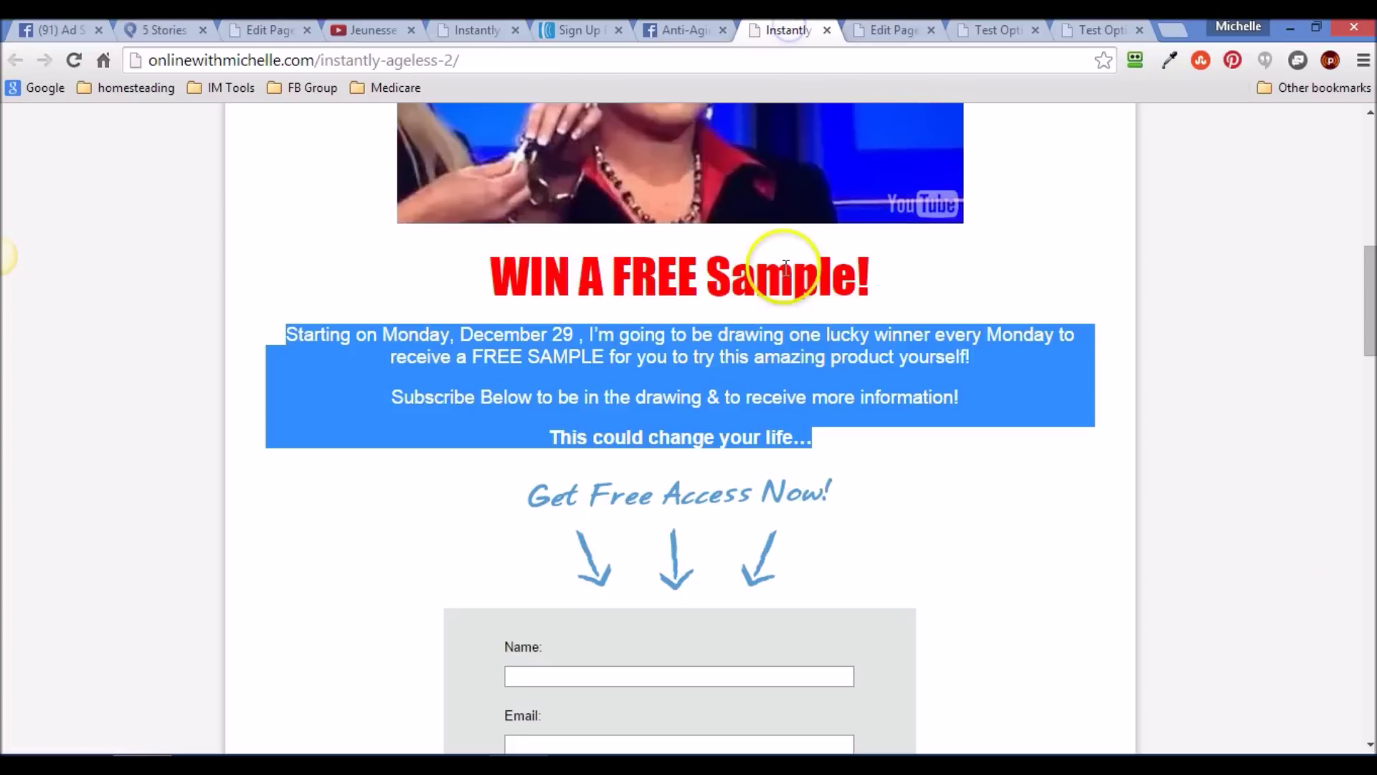
{"action": "left_click", "coordinate": [888, 22]}
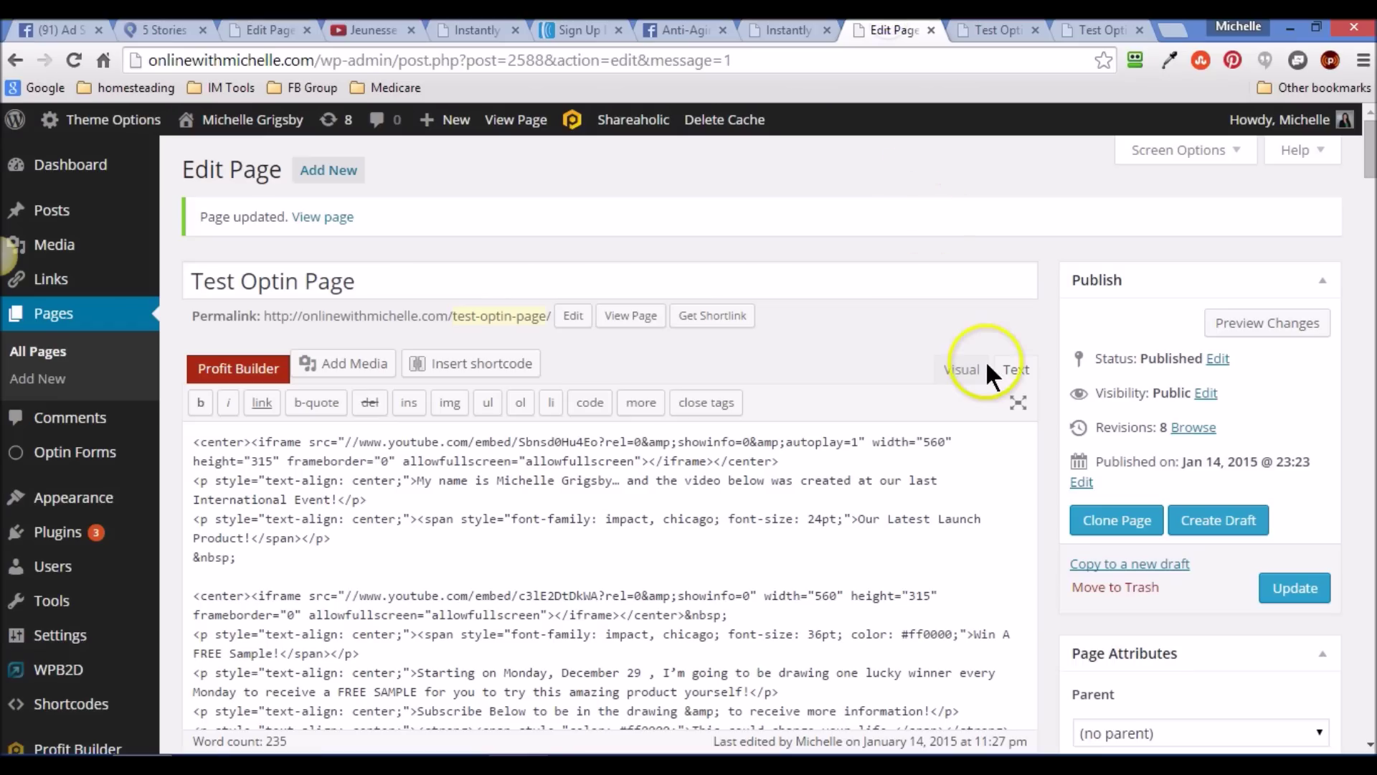
{"action": "left_click", "coordinate": [956, 368]}
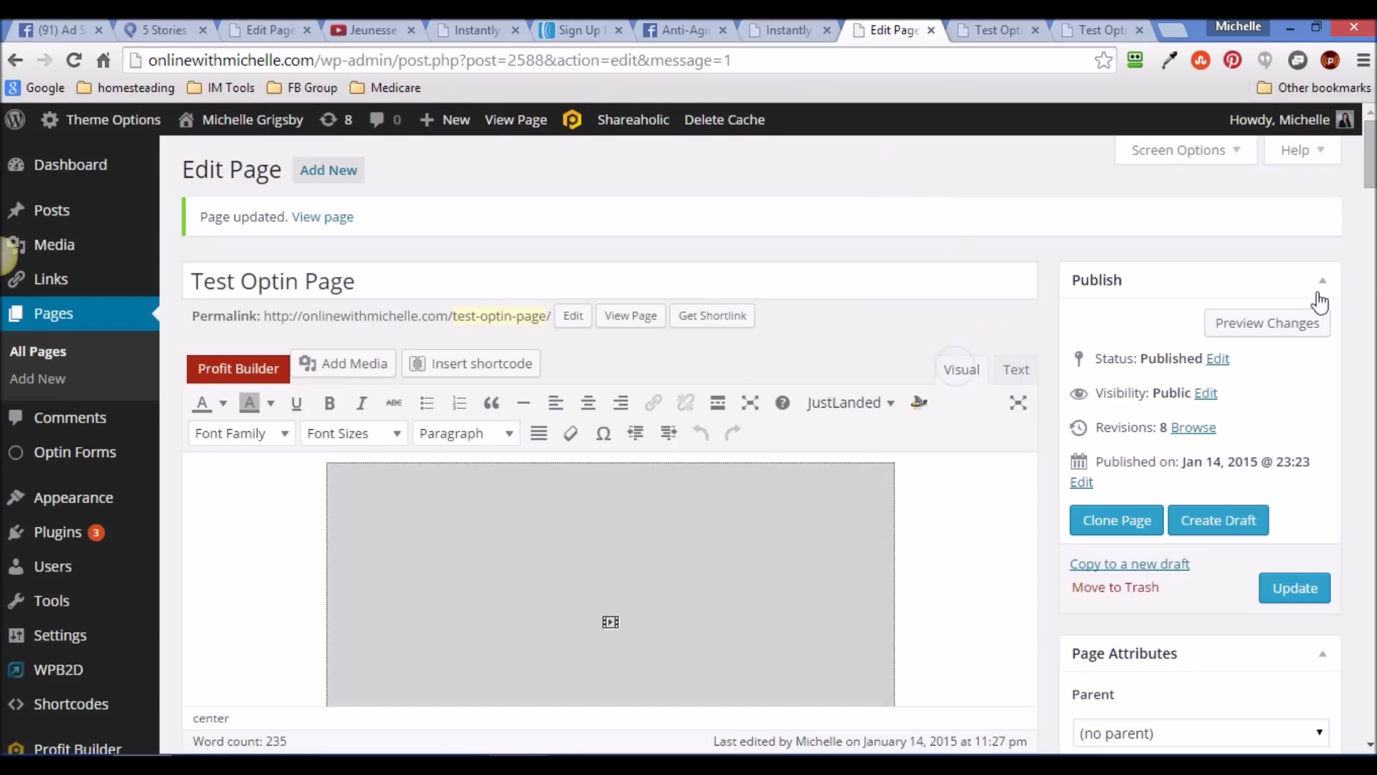
{"action": "left_click_drag", "start_coordinate": [1369, 162], "coordinate": [1371, 336]}
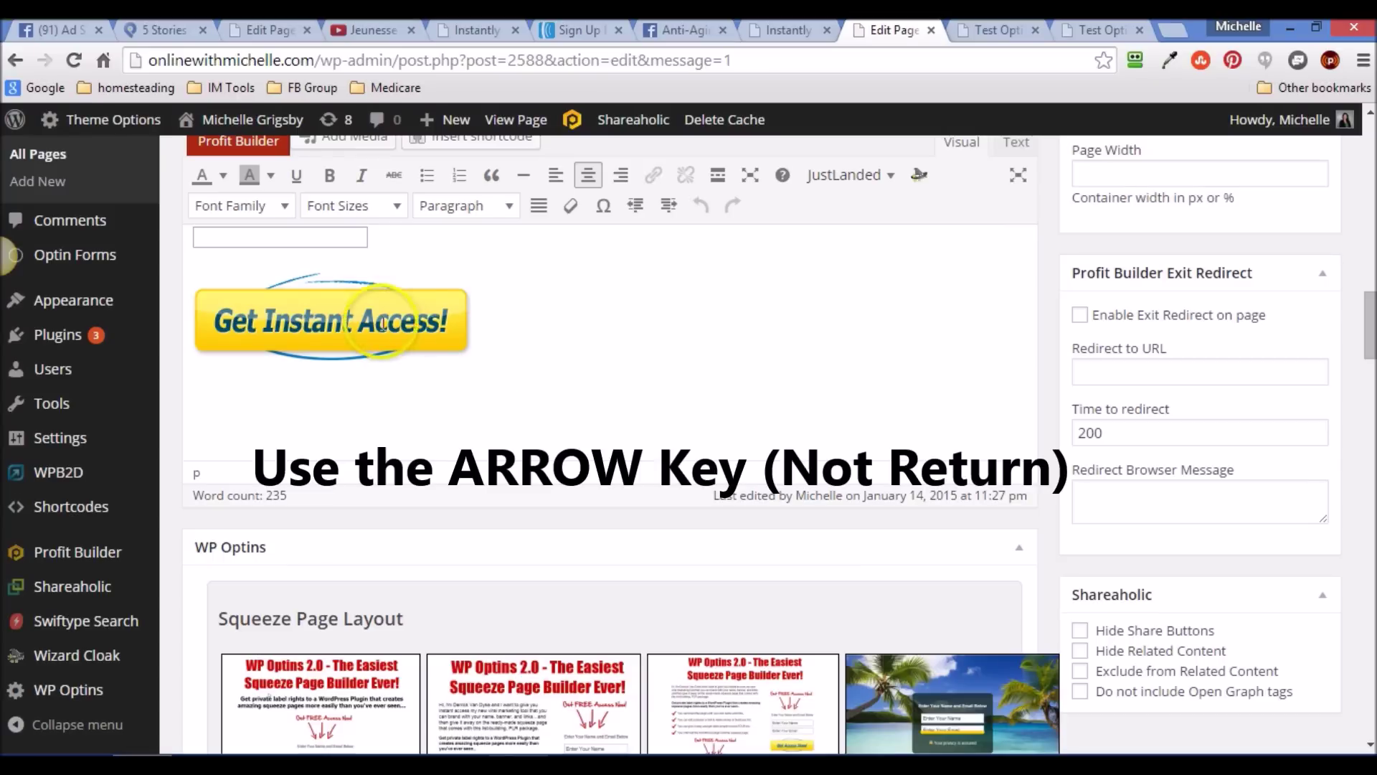
{"action": "left_click_drag", "start_coordinate": [1362, 352], "coordinate": [1366, 319]}
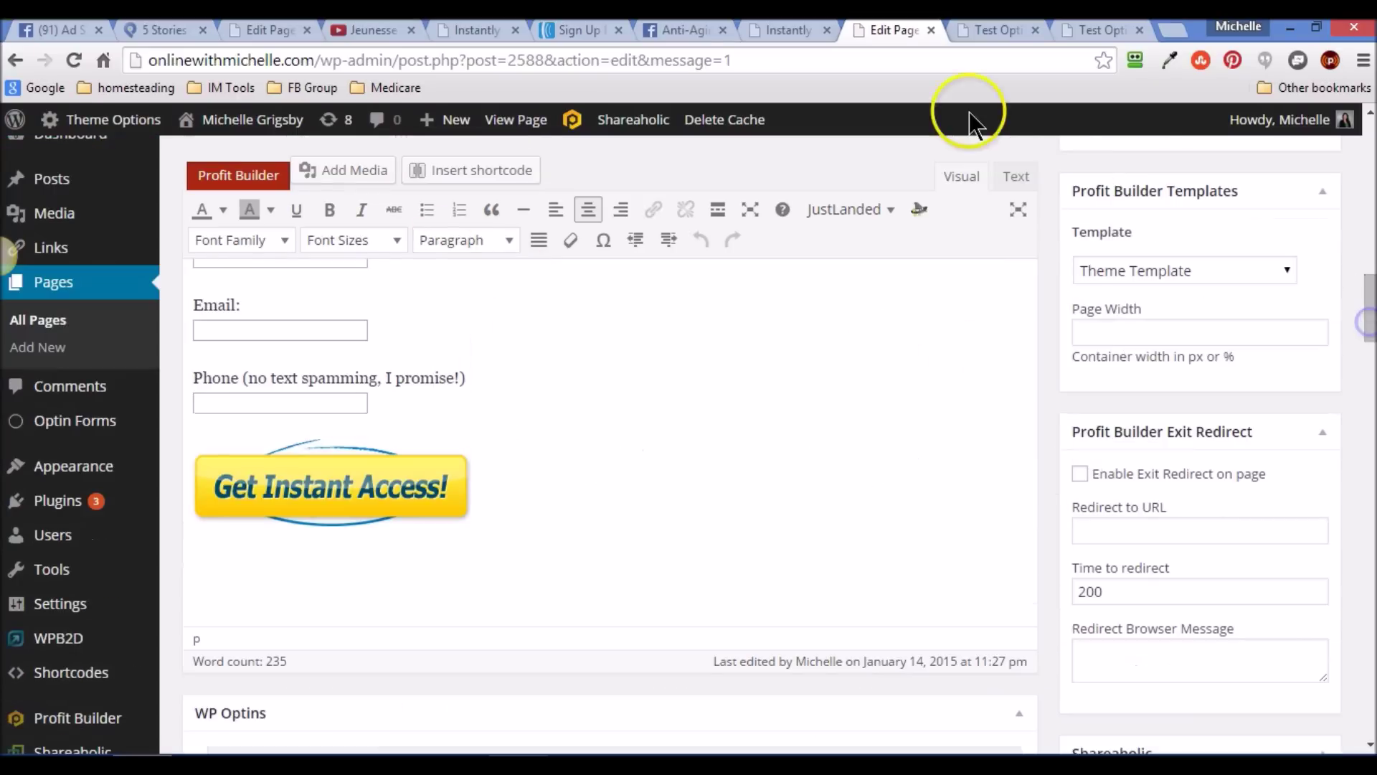
Following the Instantly Ageless page, insert a horizontal line below the form and add the text "Here Are Some More Amazing Testimonials!" under it.
{"action": "left_click", "coordinate": [780, 30]}
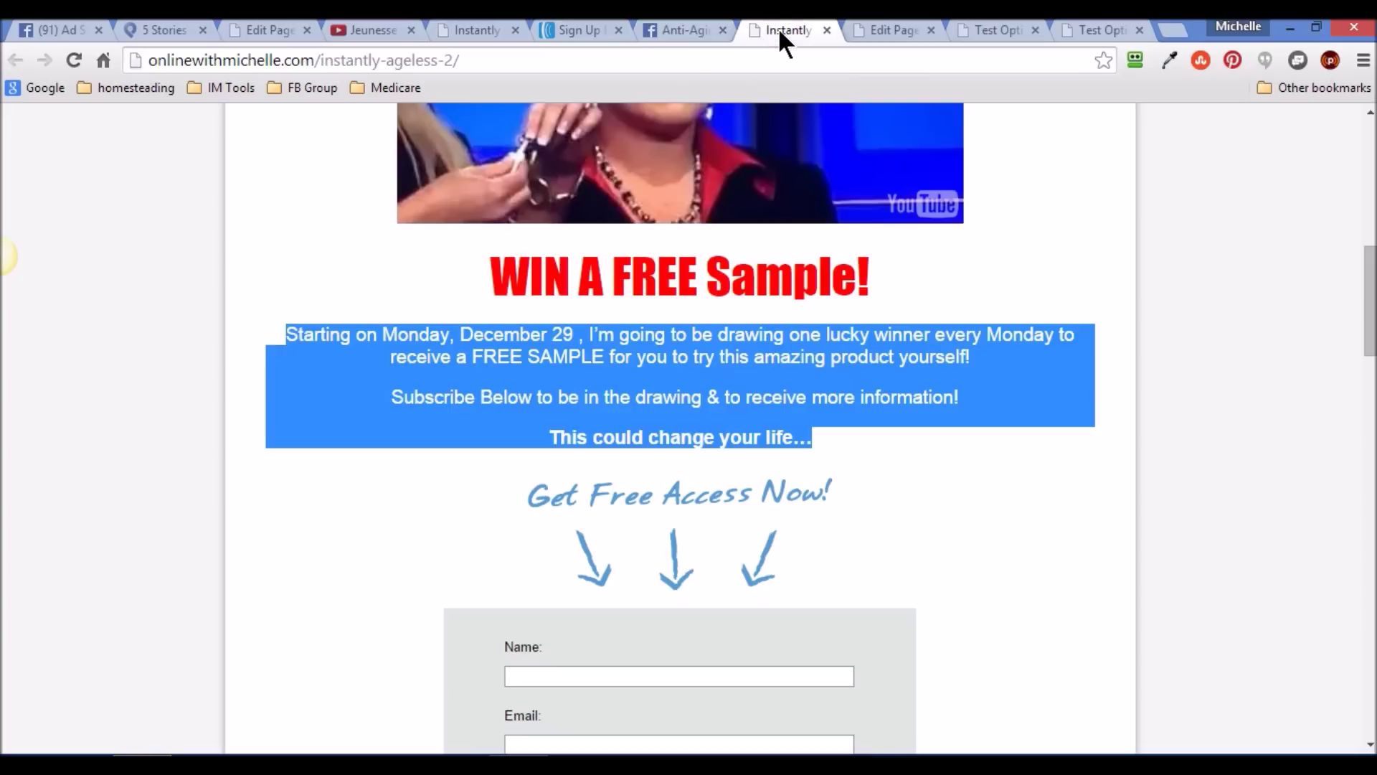
{"action": "scroll", "coordinate": [1137, 241], "scroll_direction": "down", "scroll_amount": 7}
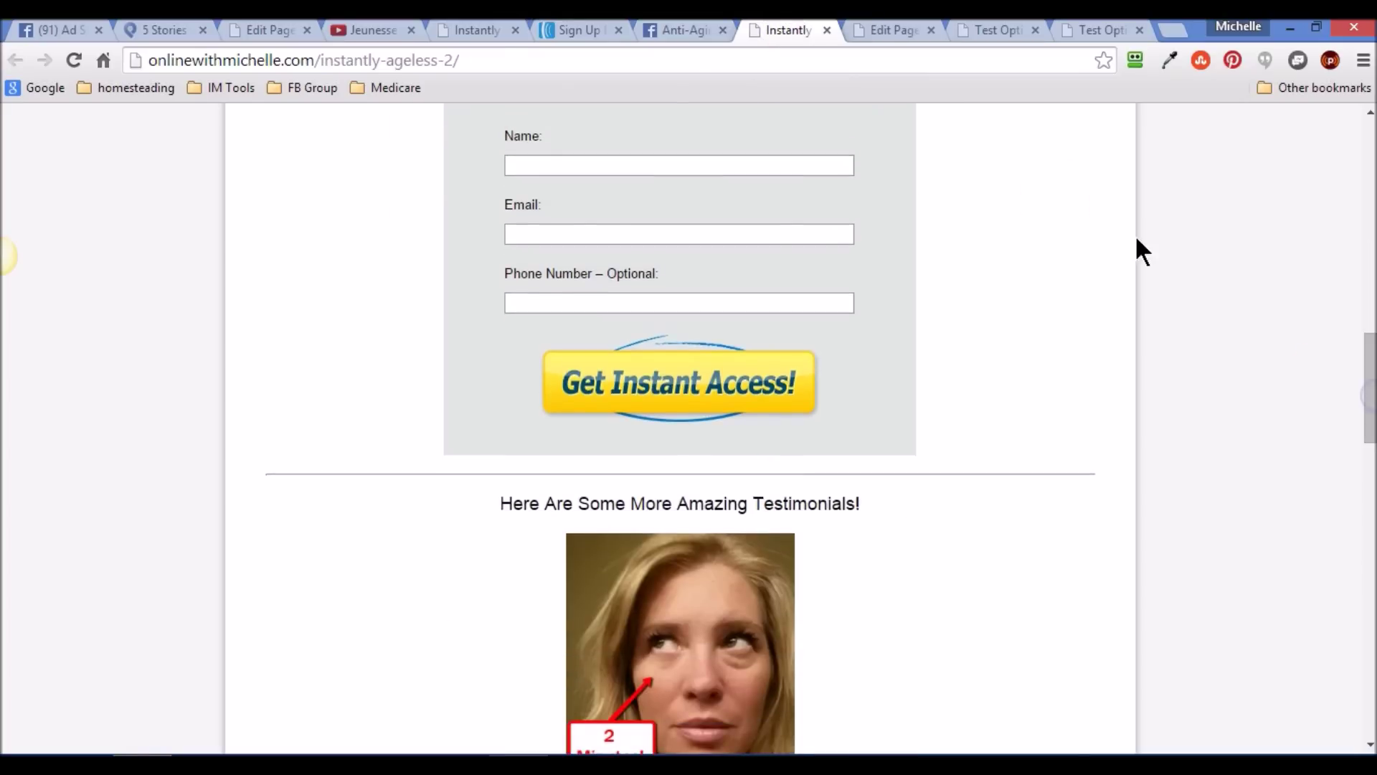
{"action": "left_click", "coordinate": [865, 35]}
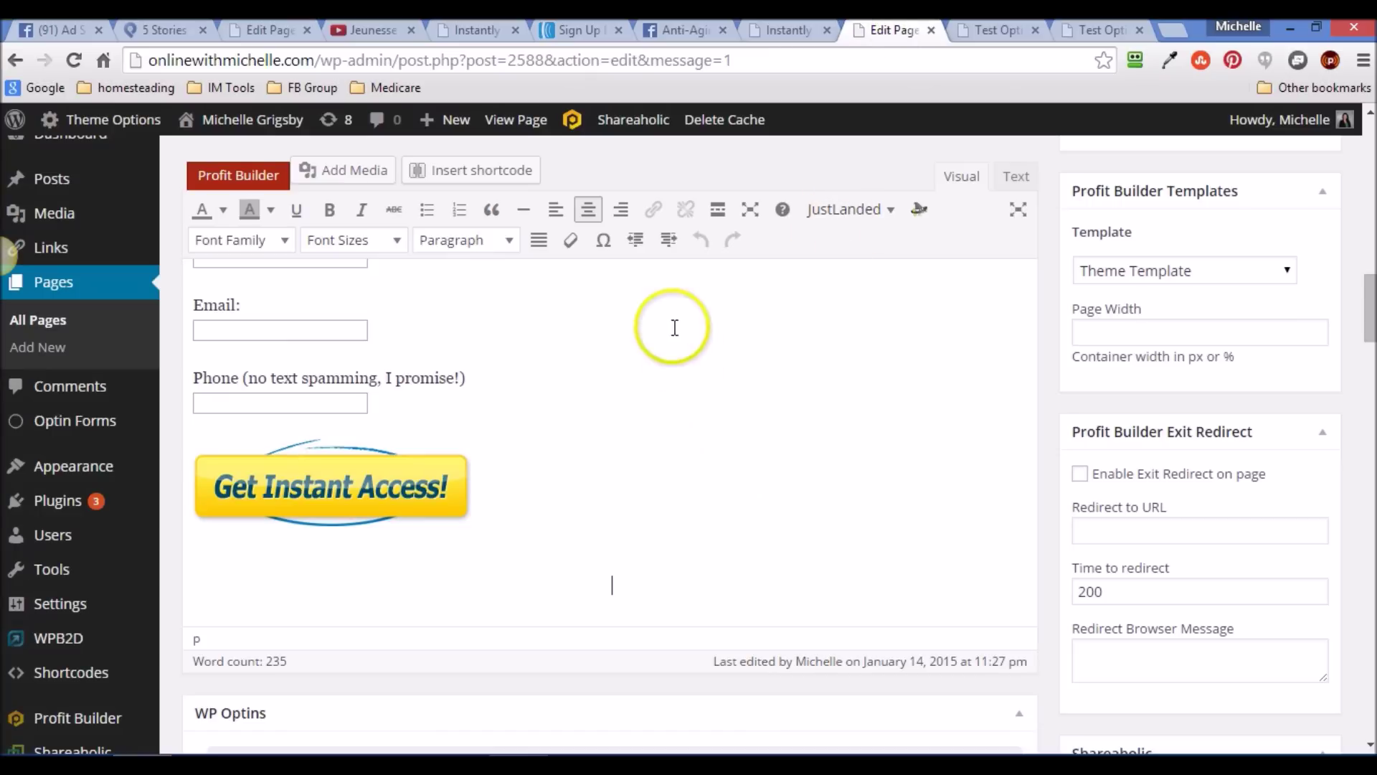
{"action": "left_click", "coordinate": [529, 212]}
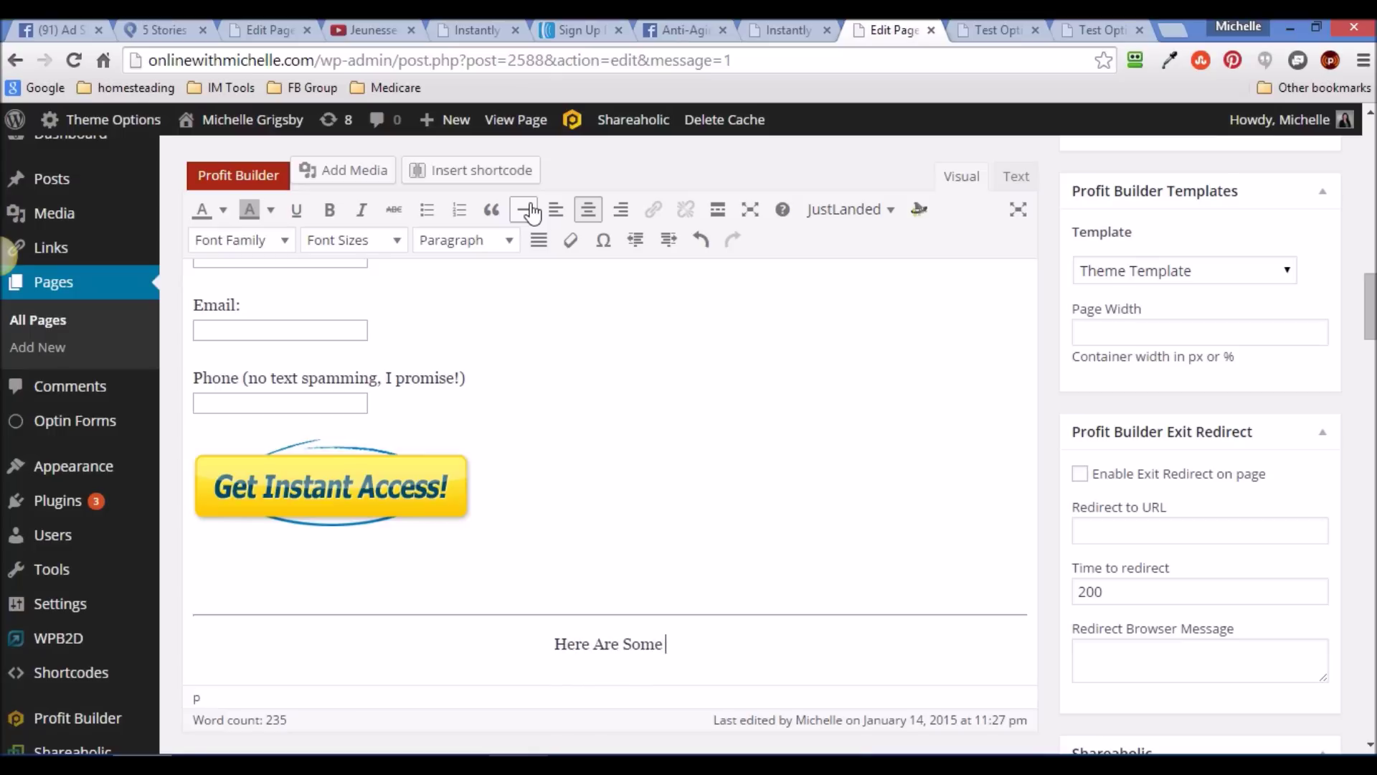
{"action": "type", "text": "Amazing Te"}
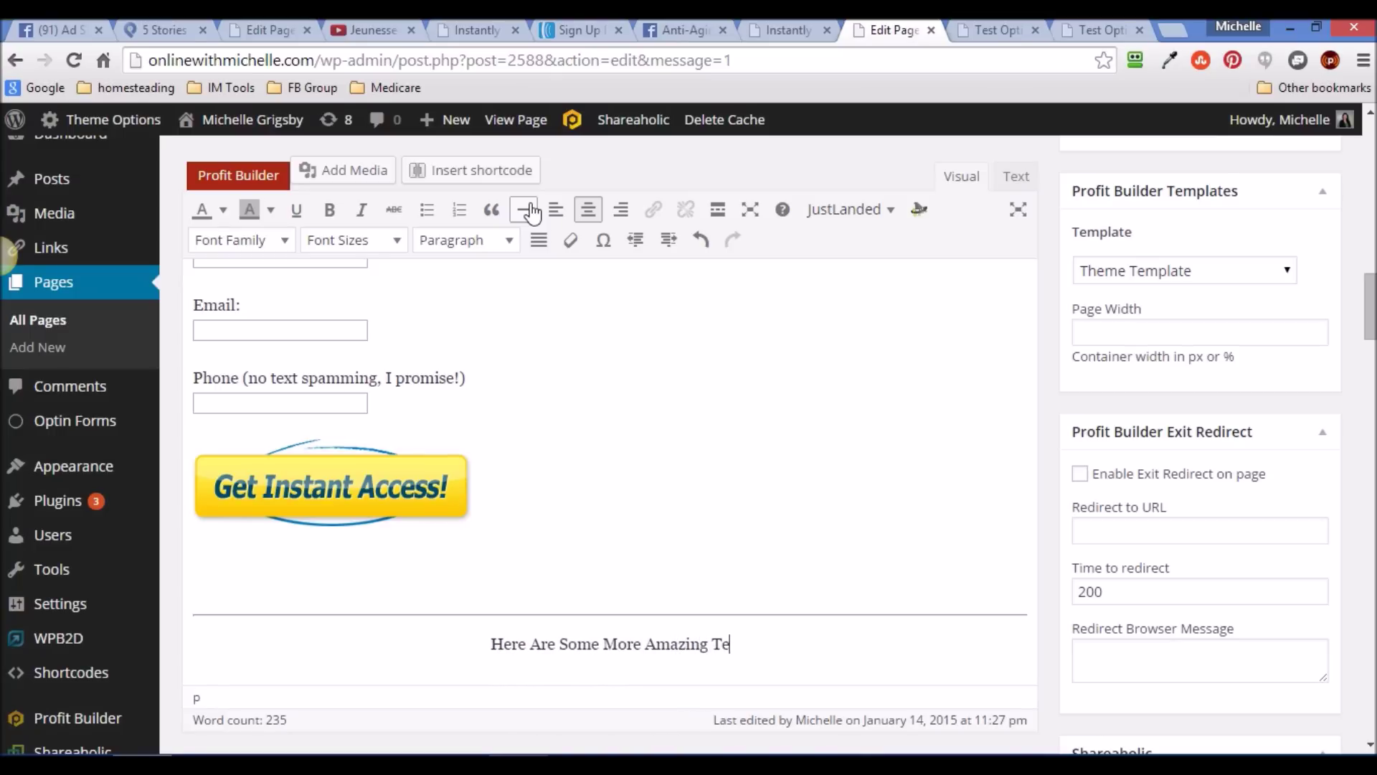
{"action": "type", "text": "stamonial"}
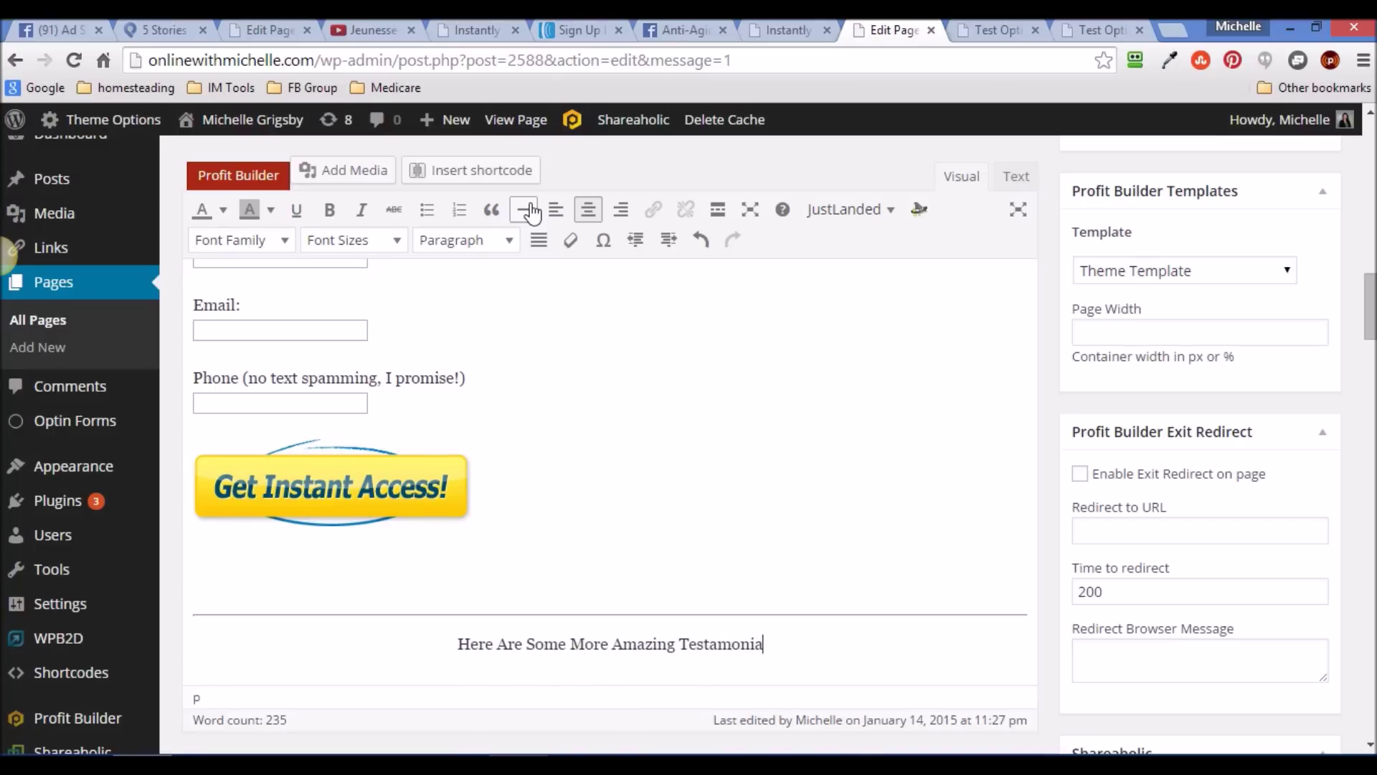
{"action": "key", "text": "BackSpace"}
{"action": "key", "text": "BackSpace"}
{"action": "key", "text": "BackSpace"}
{"action": "key", "text": "BackSpace"}
{"action": "key", "text": "BackSpace"}
{"action": "key", "text": "BackSpace"}
{"action": "key", "text": "BackSpace"}
{"action": "key", "text": "BackSpace"}
{"action": "type", "text": "timonials!"}
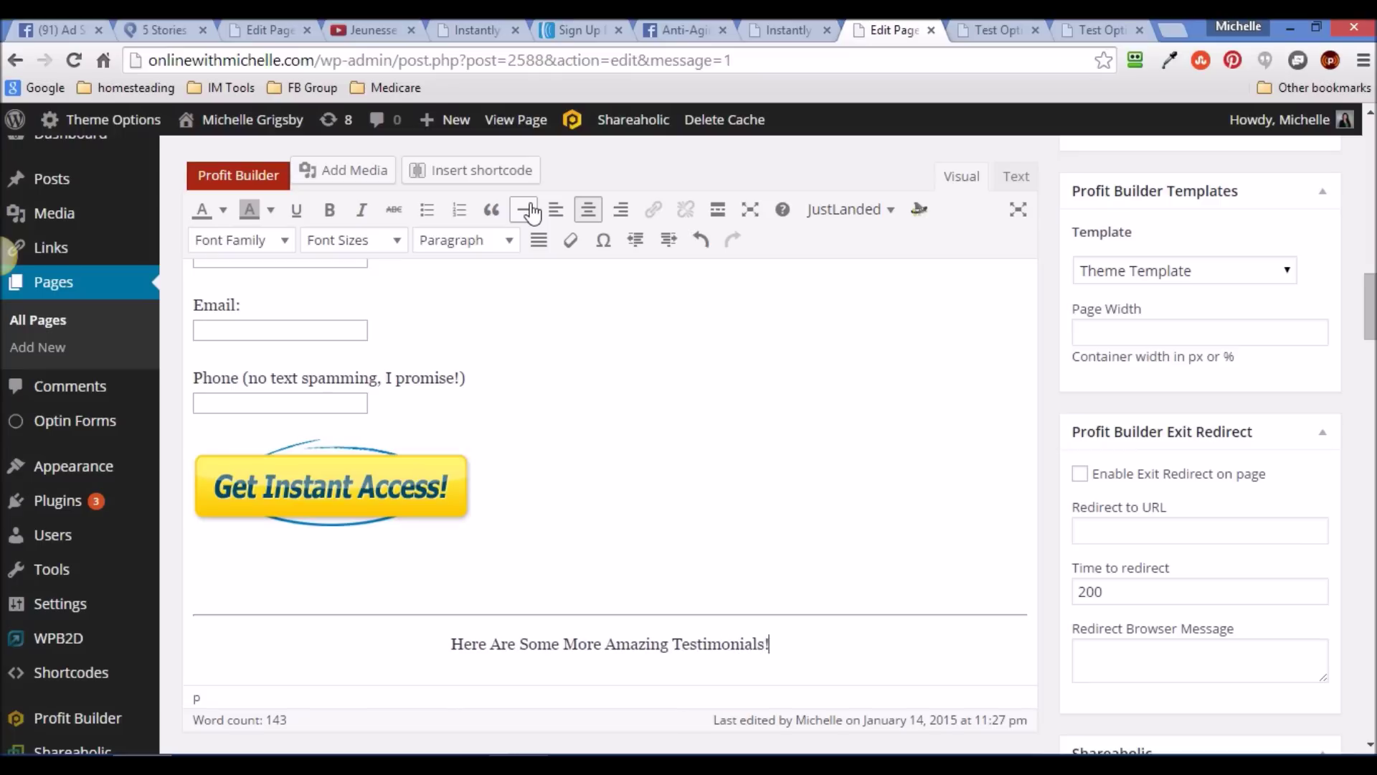
Make the "Here Are Some More Amazing Testimonials!" line bold and set its background colour to none.
{"action": "left_click_drag", "start_coordinate": [772, 646], "coordinate": [420, 635]}
{"action": "key", "text": "ctrl+b"}
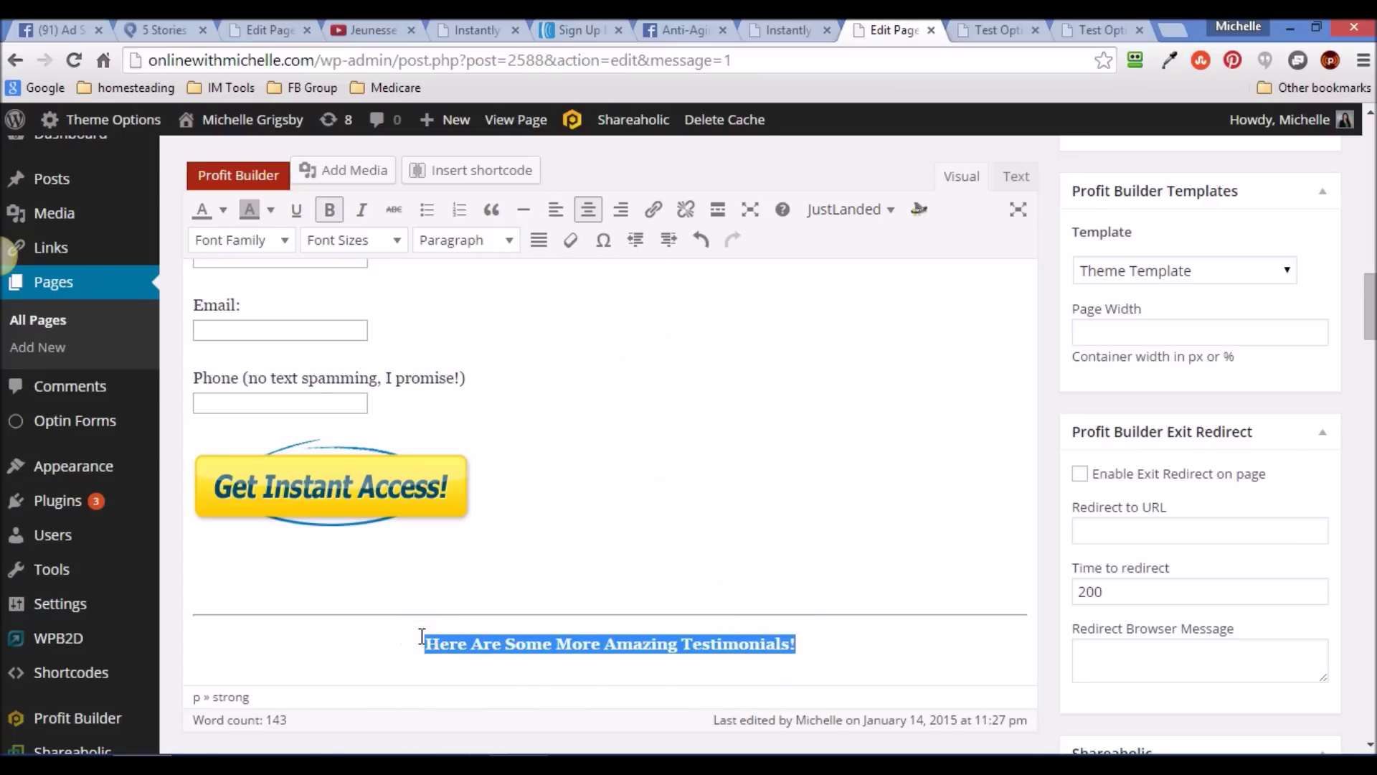
{"action": "left_click", "coordinate": [621, 698]}
{"action": "left_click_drag", "start_coordinate": [821, 645], "coordinate": [451, 643]}
{"action": "left_click", "coordinate": [271, 209]}
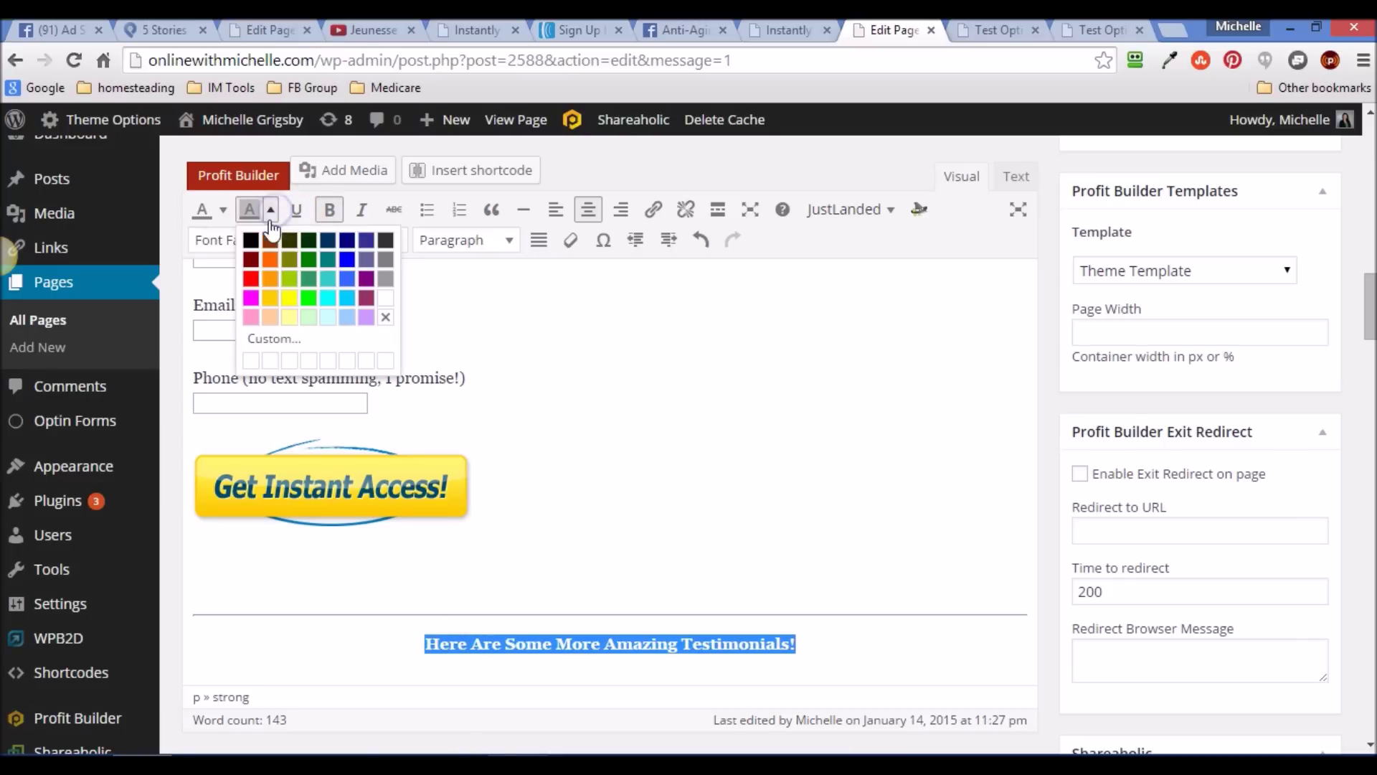
{"action": "left_click", "coordinate": [385, 316]}
{"action": "left_click", "coordinate": [547, 416]}
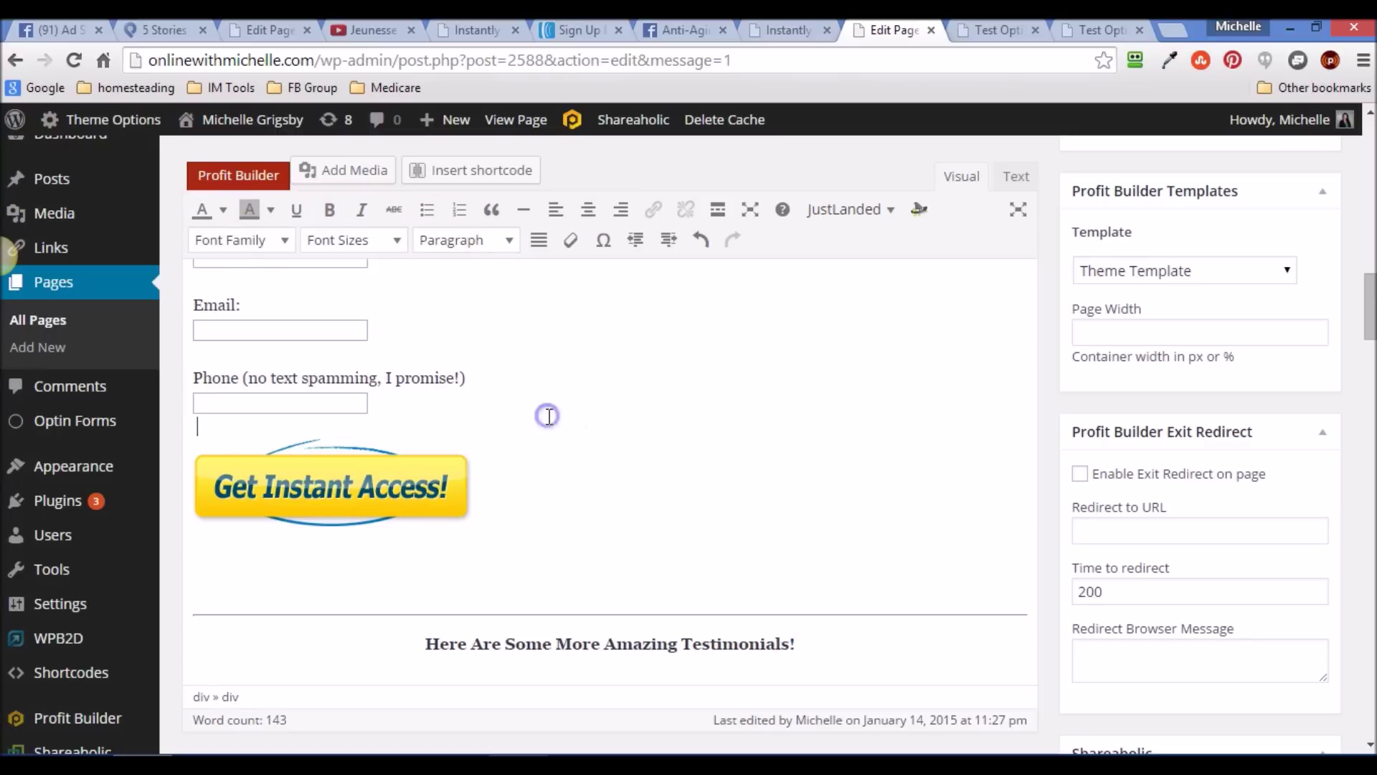
Insert the man's before-and-after face photo from the media library under the testimonials line, centred at Medium – 300 × 300.
{"action": "left_click", "coordinate": [816, 644]}
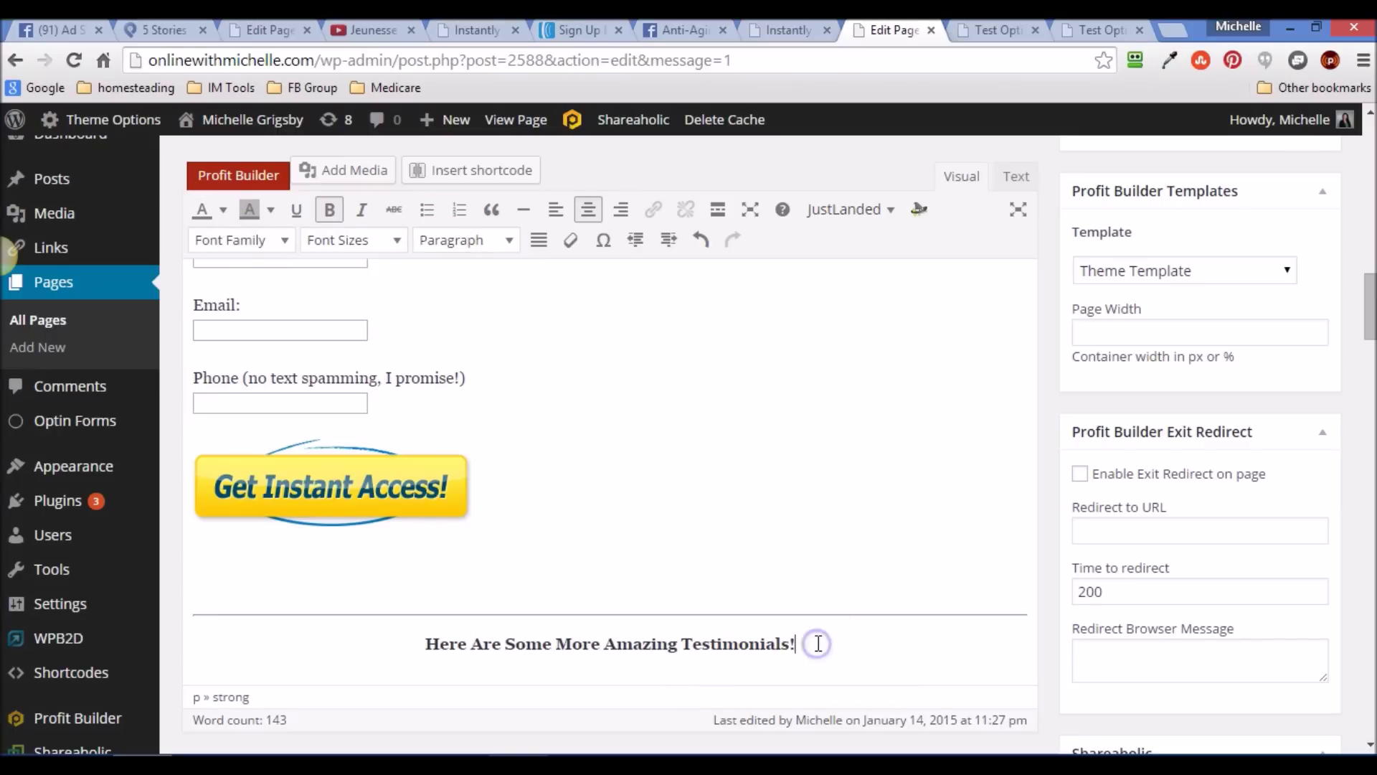
{"action": "scroll", "coordinate": [818, 644], "scroll_direction": "down", "scroll_amount": 1}
{"action": "left_click", "coordinate": [363, 171]}
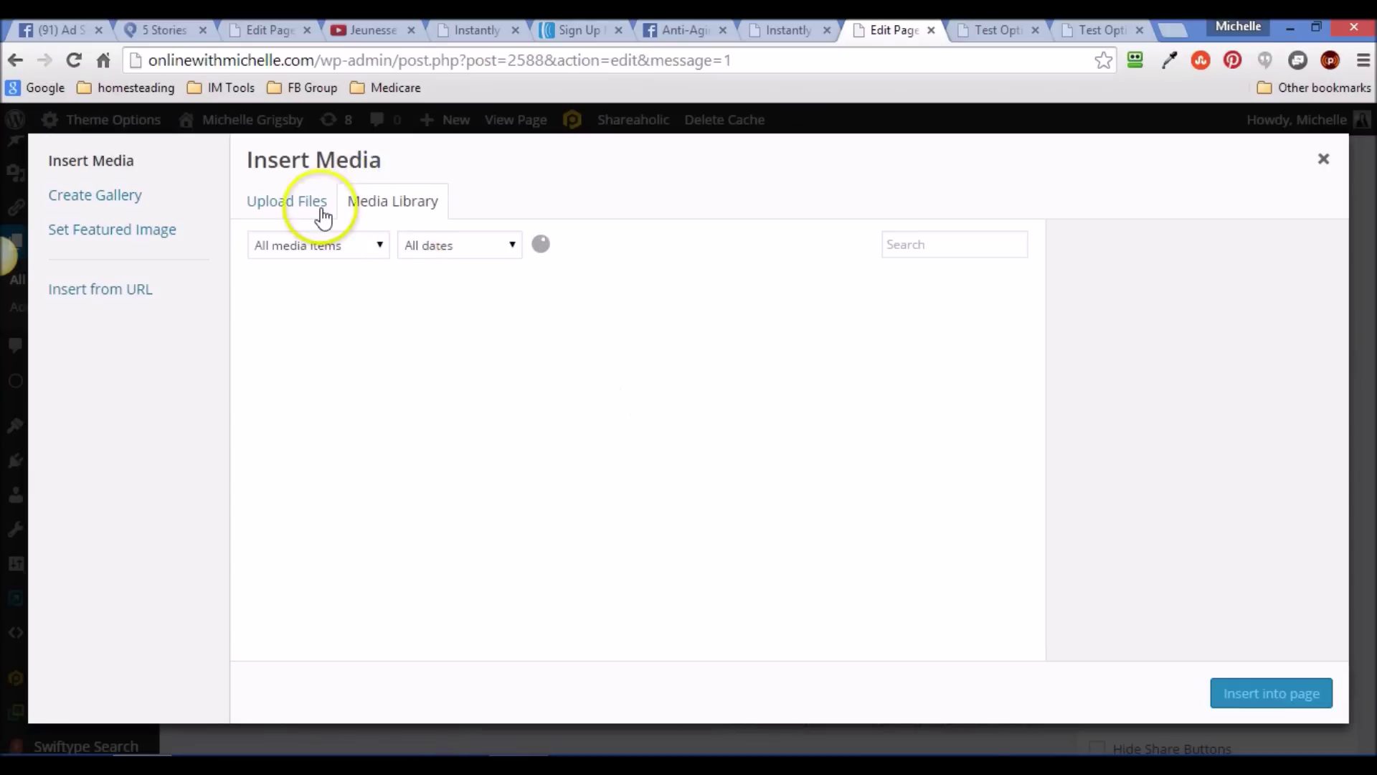
{"action": "left_click", "coordinate": [642, 381]}
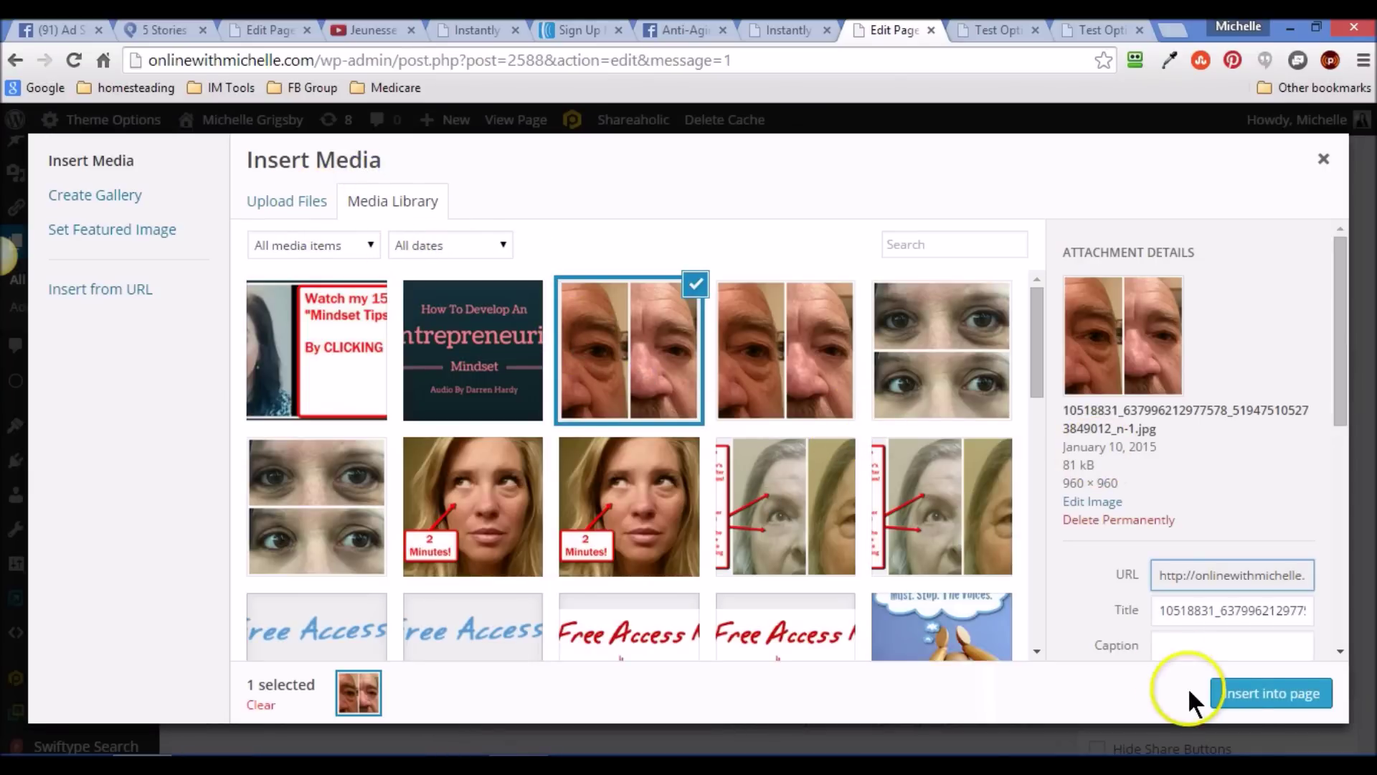
{"action": "left_click_drag", "start_coordinate": [1340, 381], "coordinate": [1363, 613]}
{"action": "left_click", "coordinate": [1295, 618]}
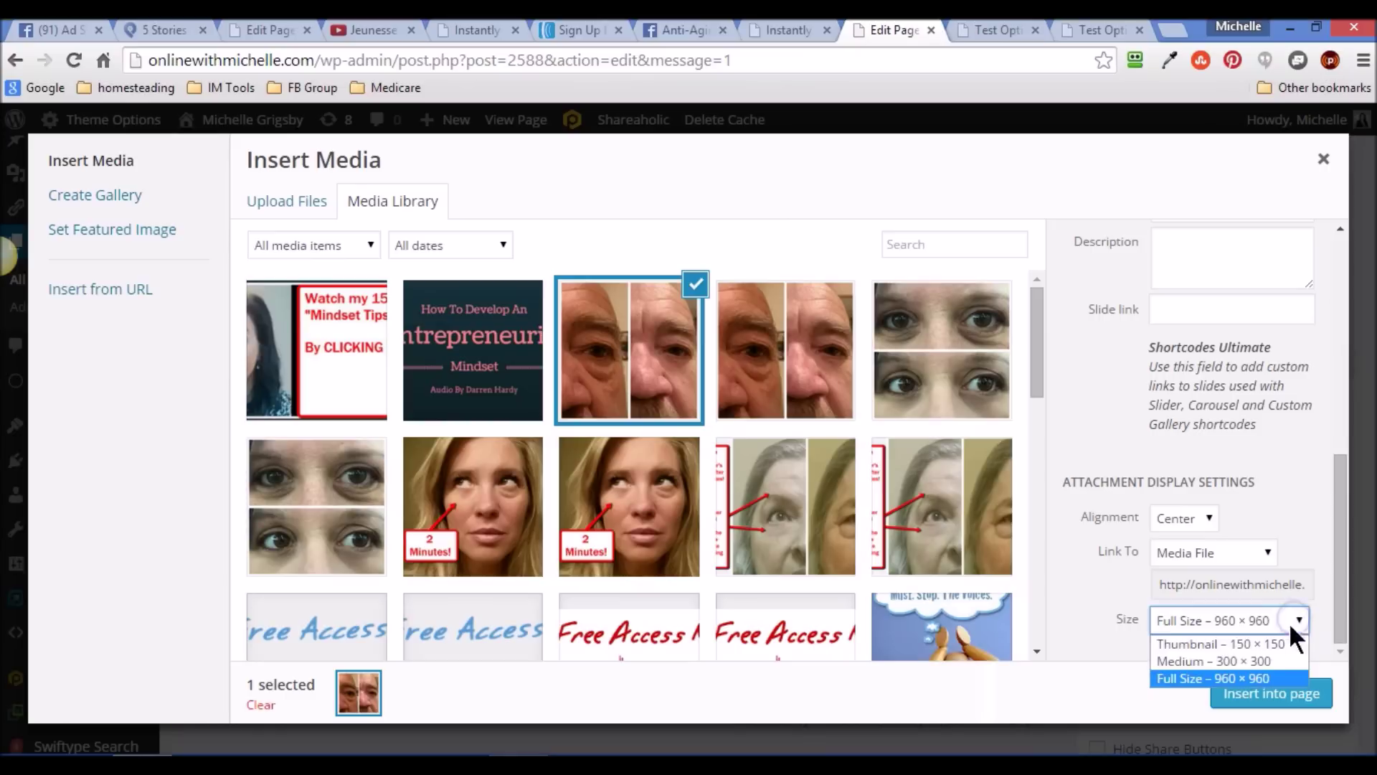
{"action": "left_click", "coordinate": [1254, 659]}
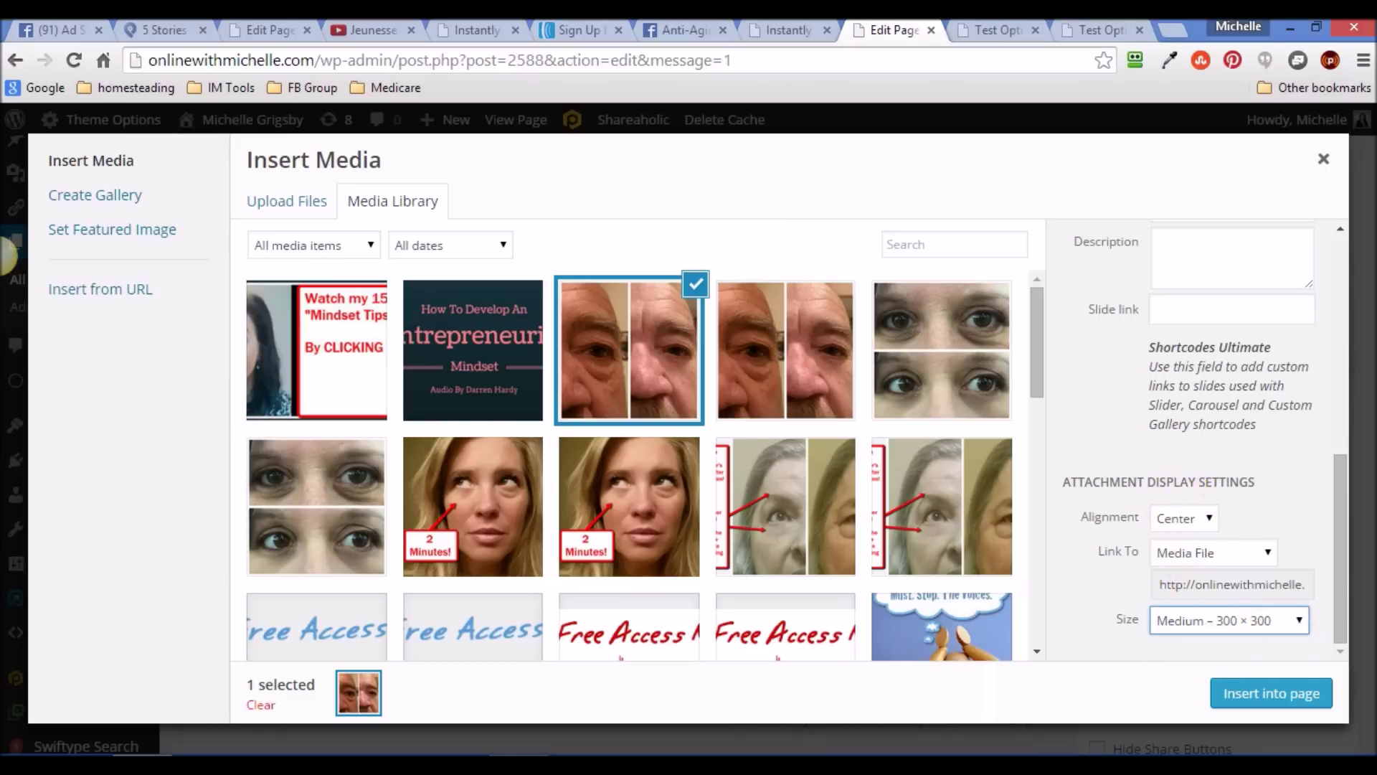
{"action": "left_click", "coordinate": [1263, 692]}
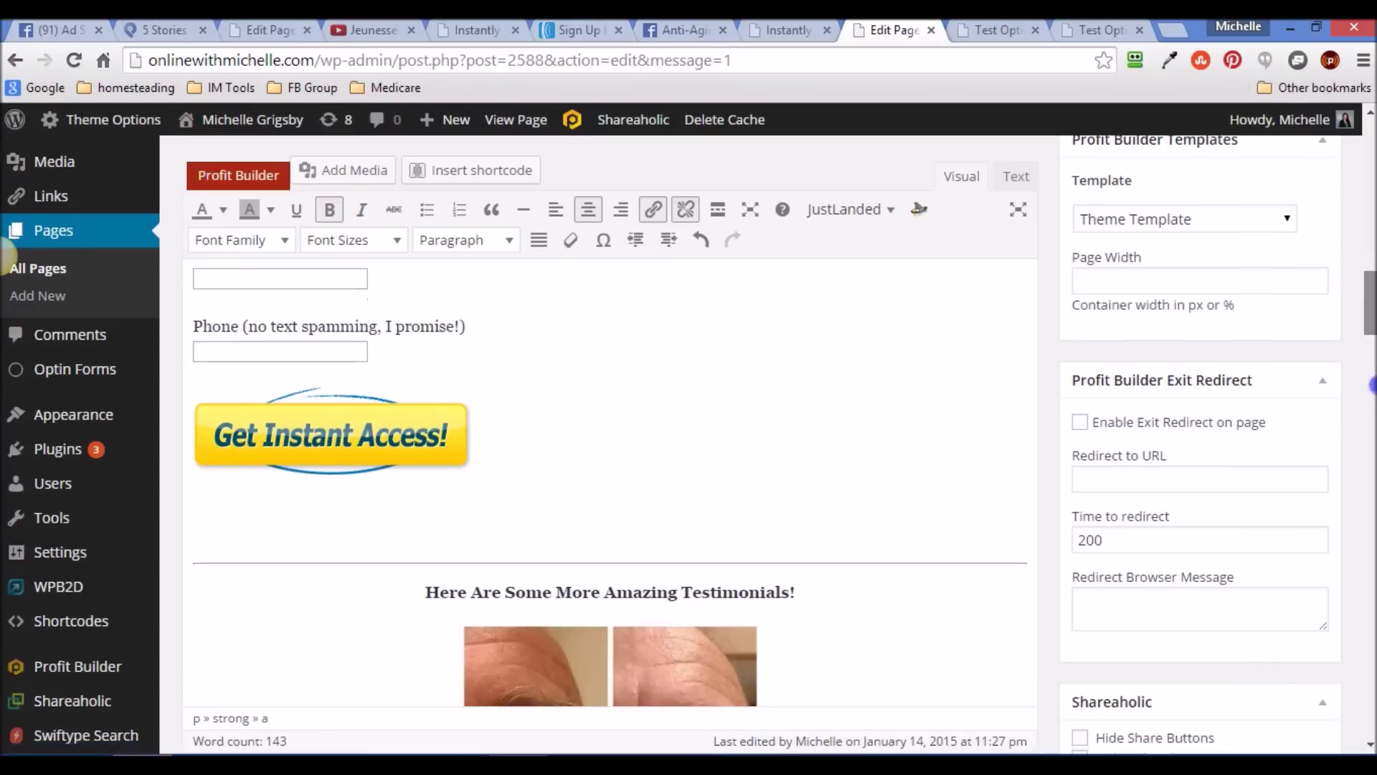
{"action": "scroll", "coordinate": [5, 255], "scroll_direction": "down", "scroll_amount": 5}
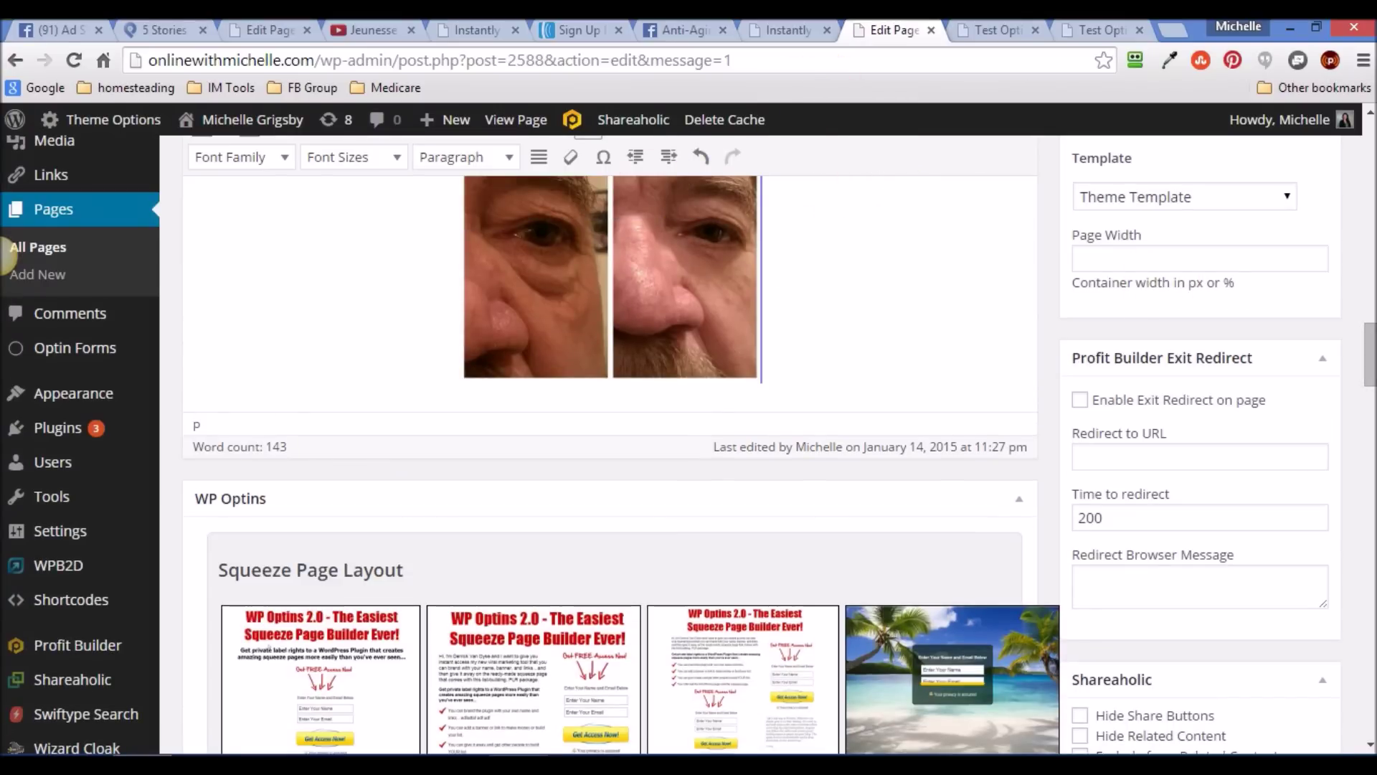
Review the testimonial photos, dividing lines and second optin form on the Instantly Ageless page, and return to its headline.
{"action": "left_click", "coordinate": [788, 29]}
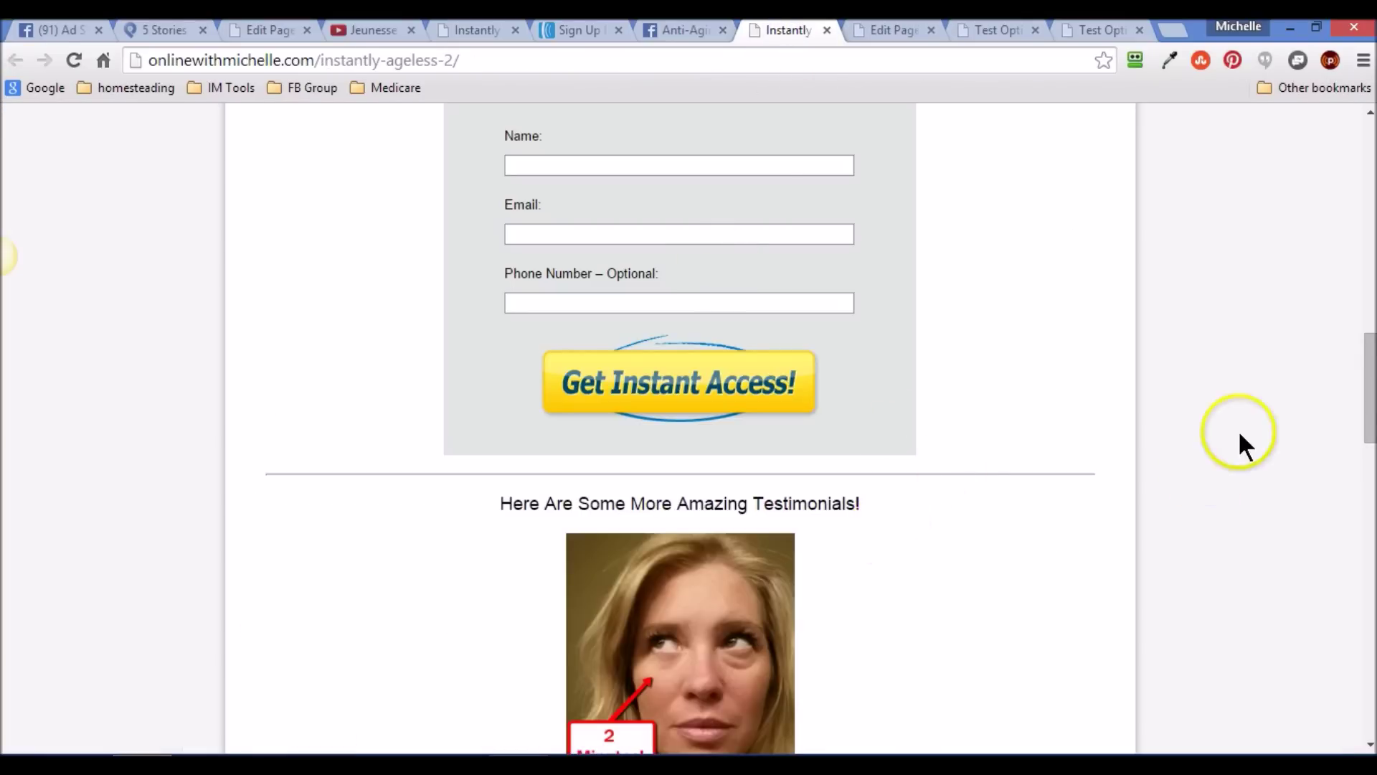
{"action": "left_click_drag", "start_coordinate": [1366, 380], "coordinate": [1370, 560]}
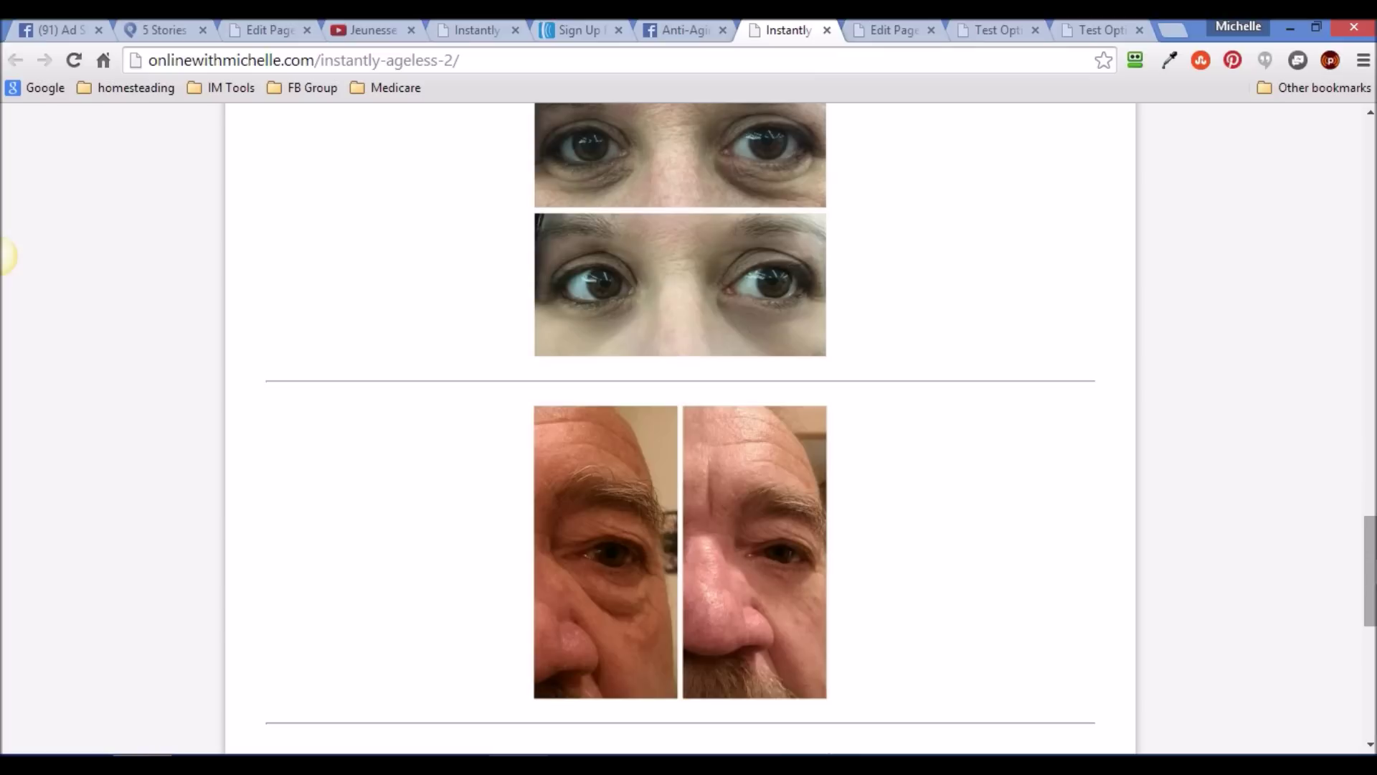
{"action": "left_click_drag", "start_coordinate": [1371, 596], "coordinate": [1371, 636]}
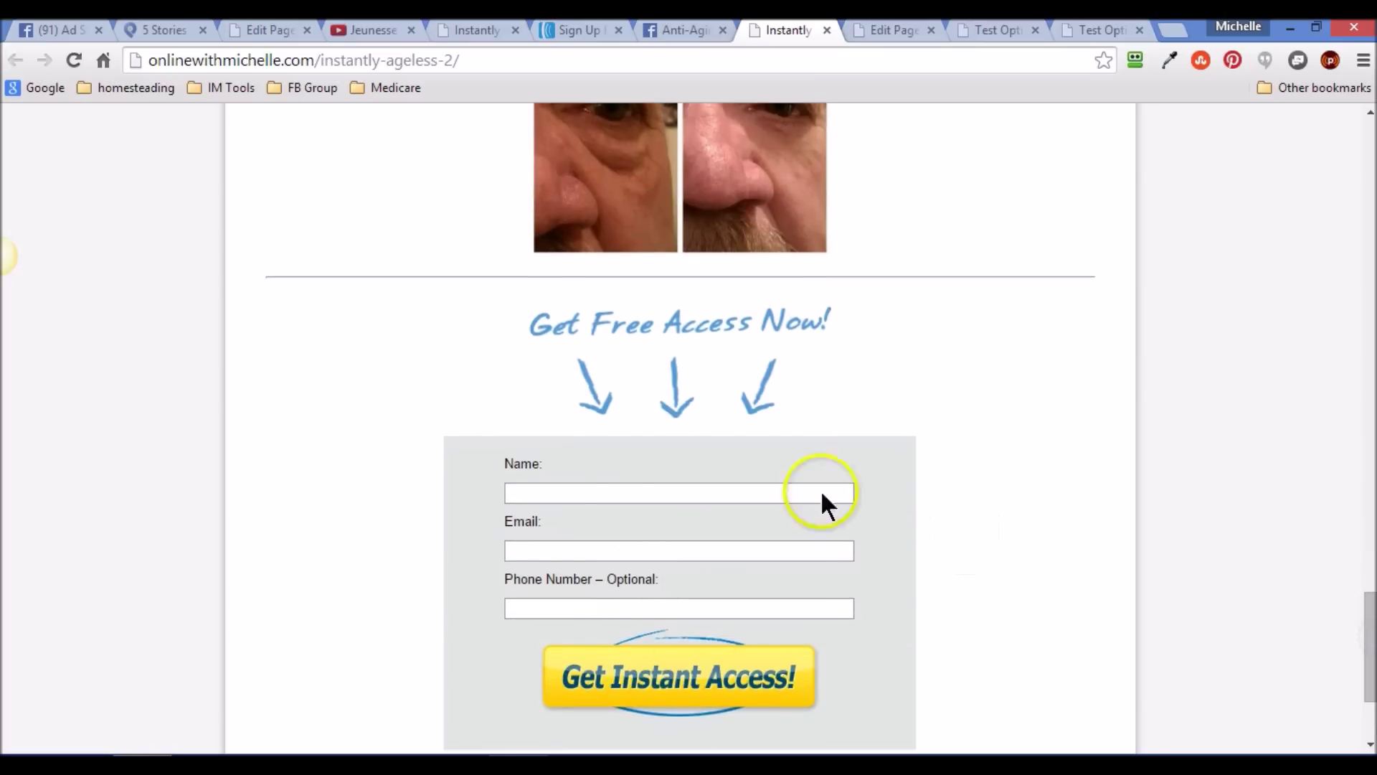
{"action": "left_click_drag", "start_coordinate": [1362, 642], "coordinate": [1333, 144]}
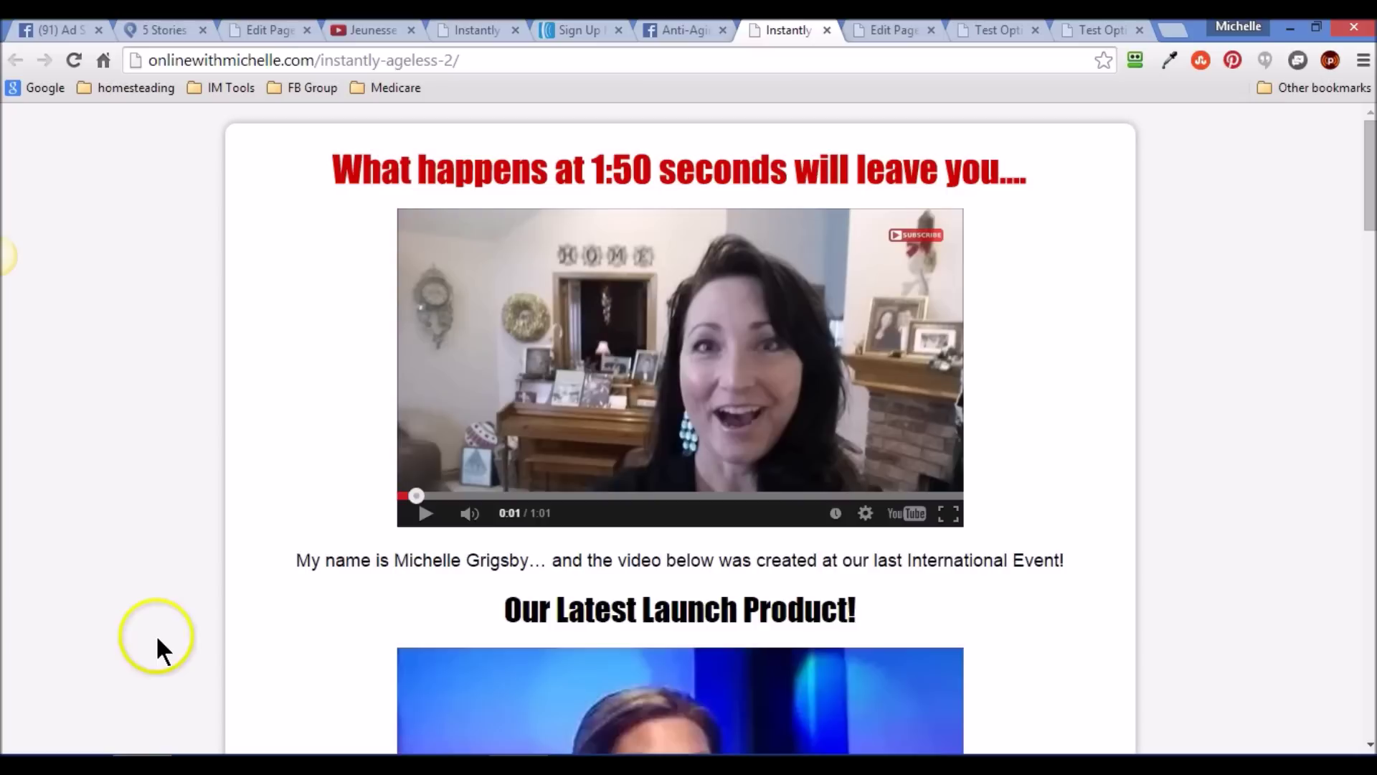
{"action": "left_click_drag", "start_coordinate": [1369, 190], "coordinate": [1331, 188]}
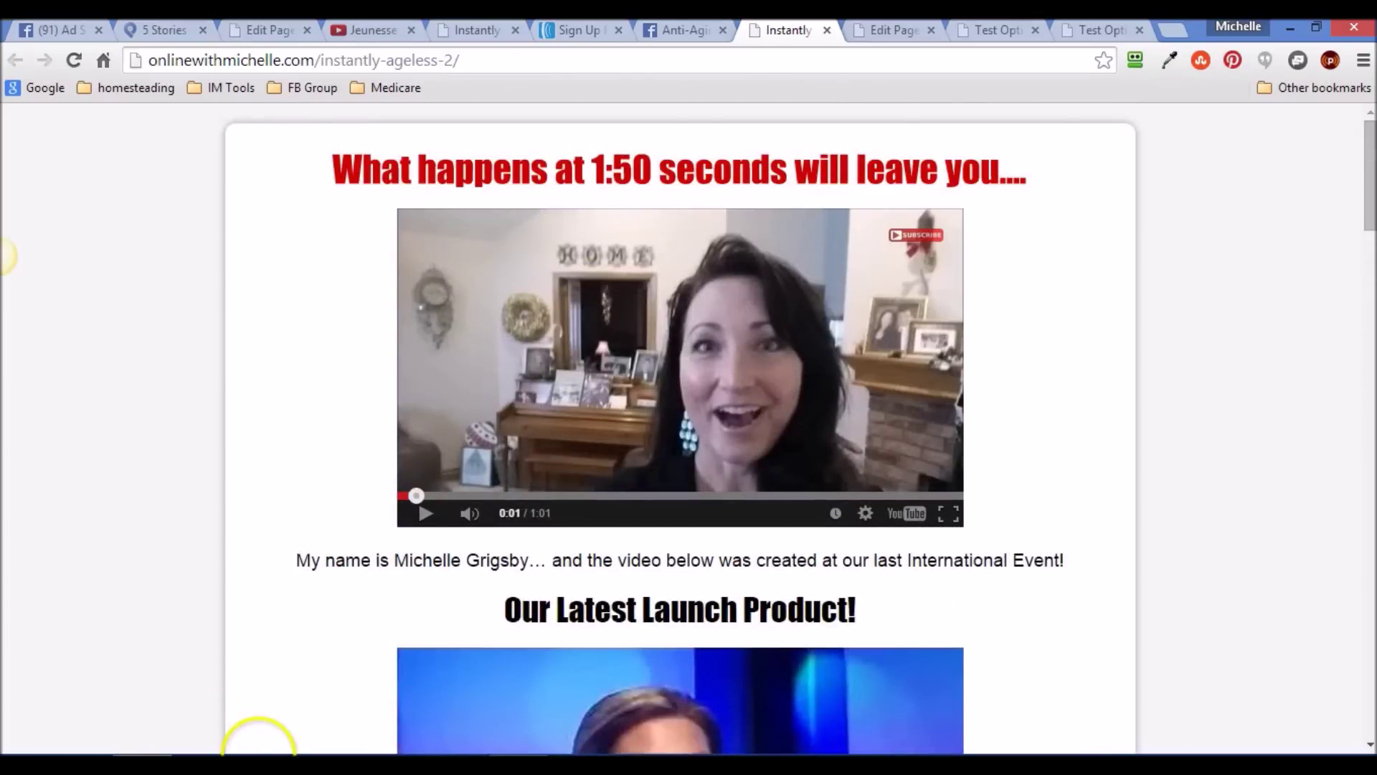